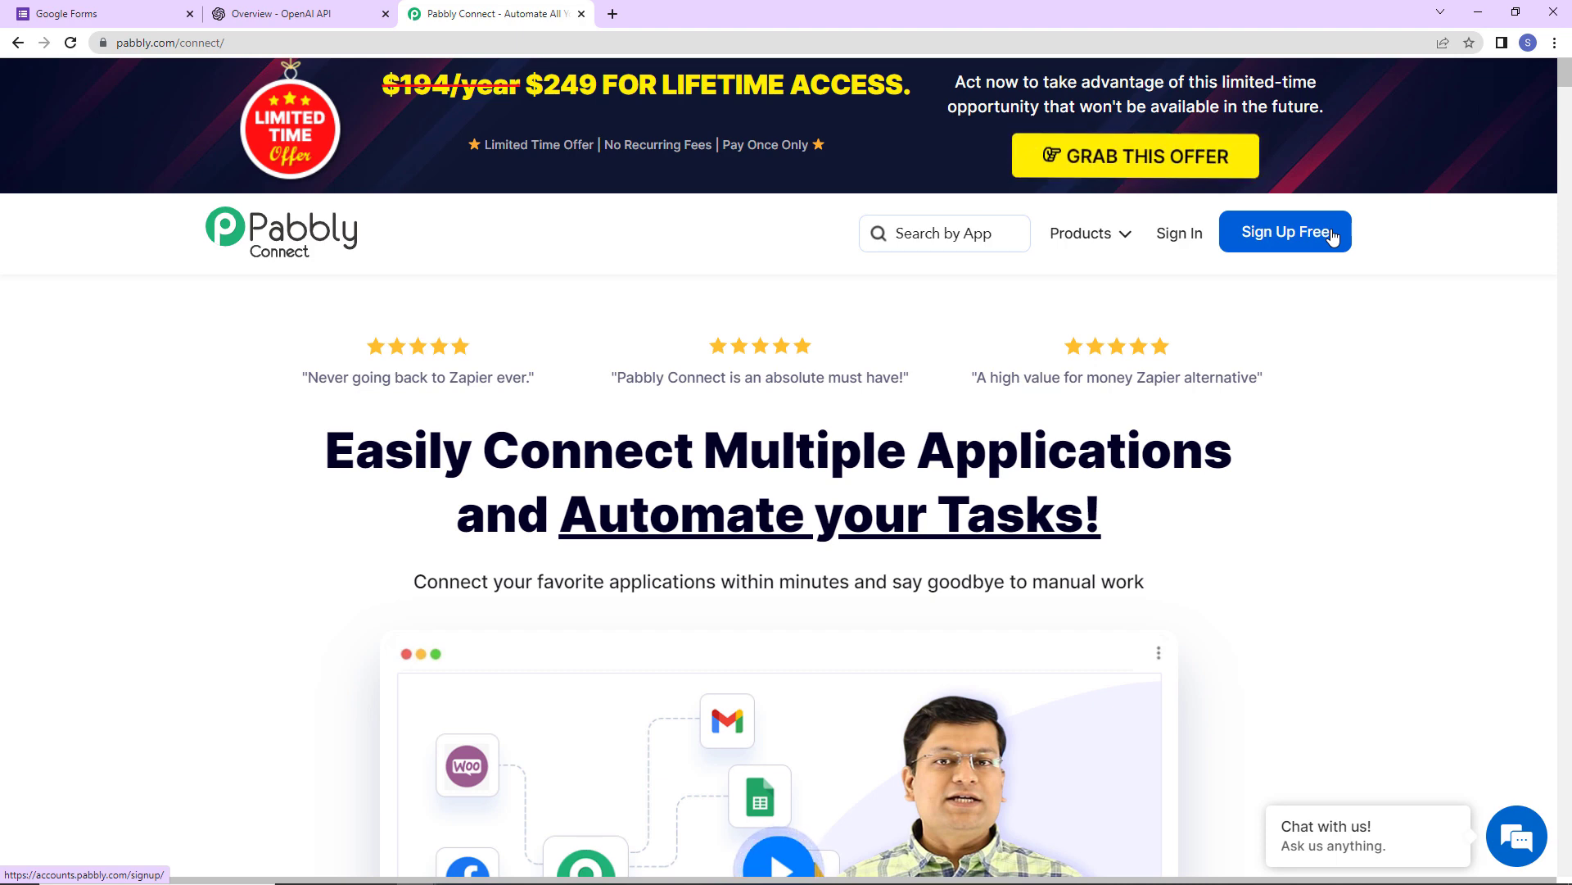
- Sign in to Pabbly and open the Pabbly Connect dashboard from All Apps
{"action": "left_click", "coordinate": [1169, 236]}
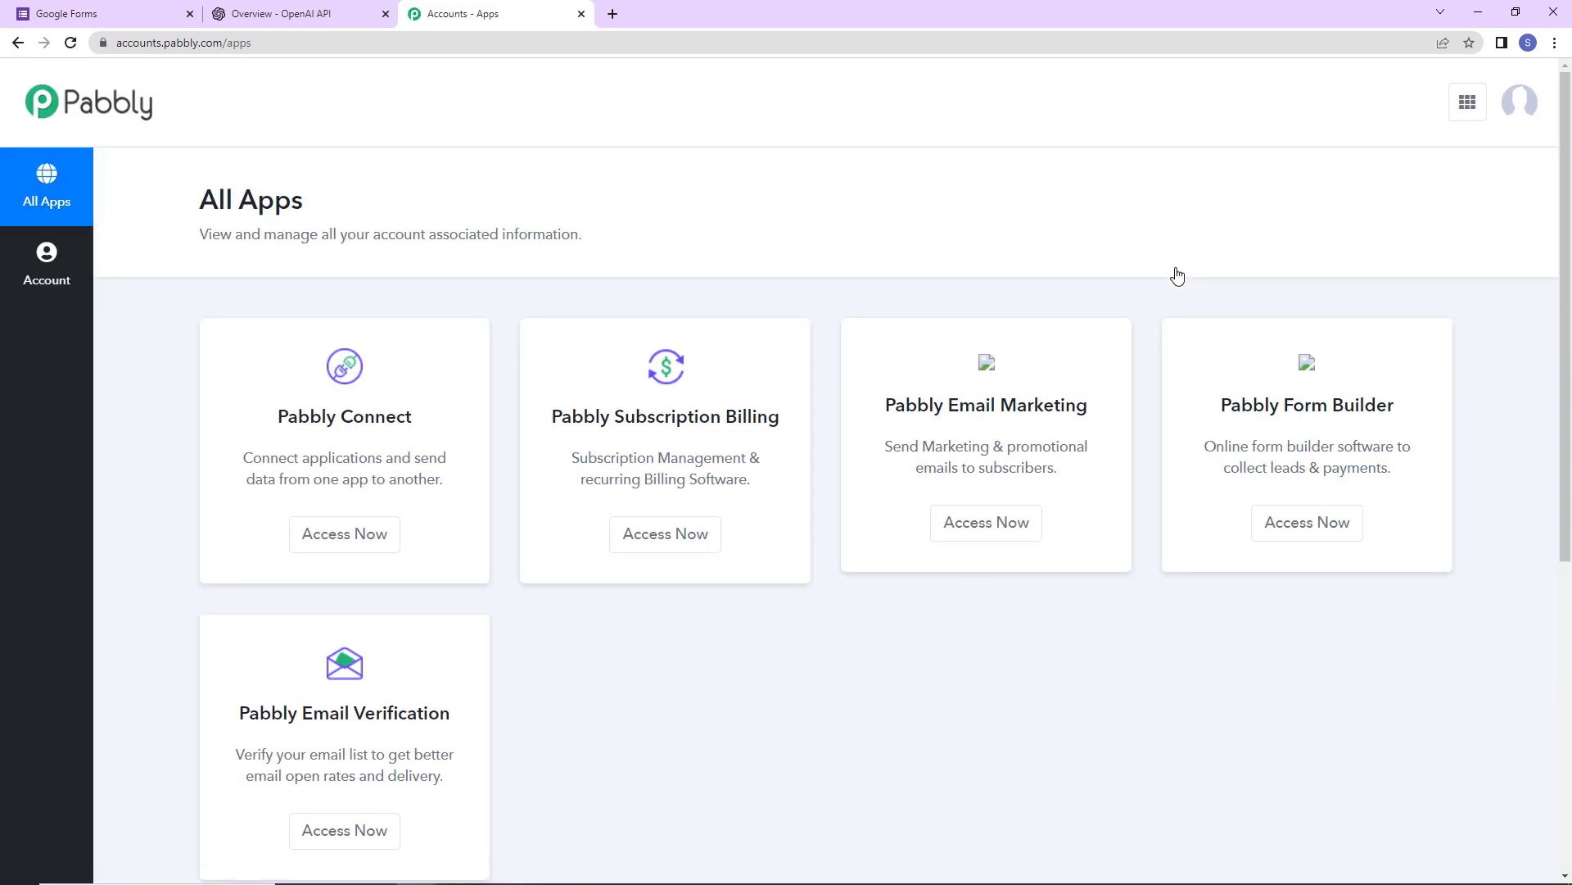
{"action": "left_click", "coordinate": [342, 544]}
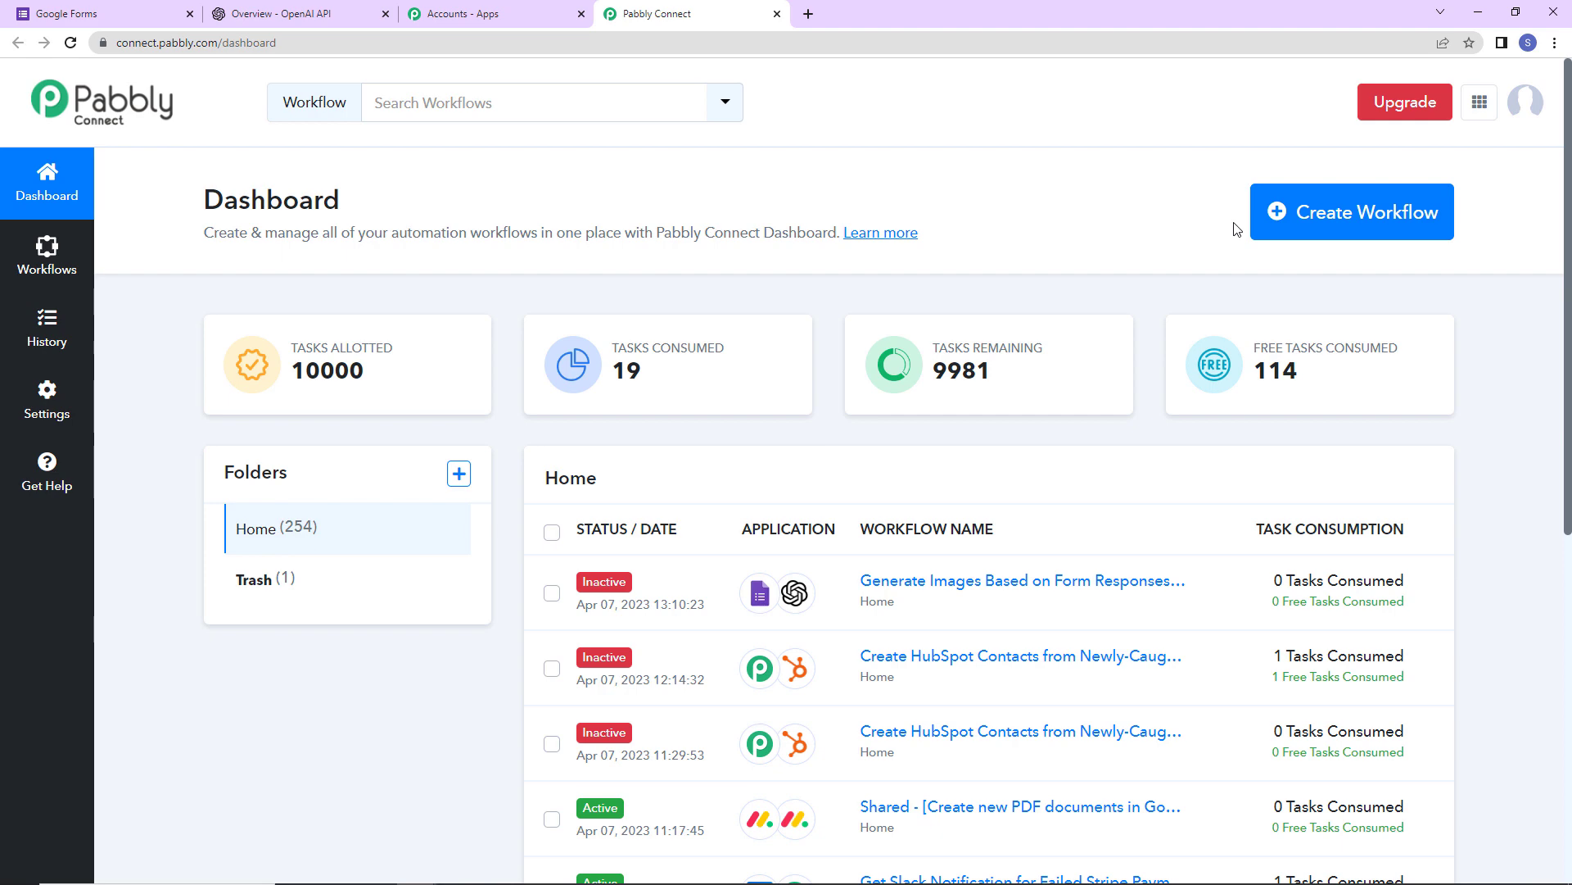
- Create a workflow named 'Generate Images Based on Form Responses and Save in Google Sheets'
{"action": "left_click", "coordinate": [1381, 218]}
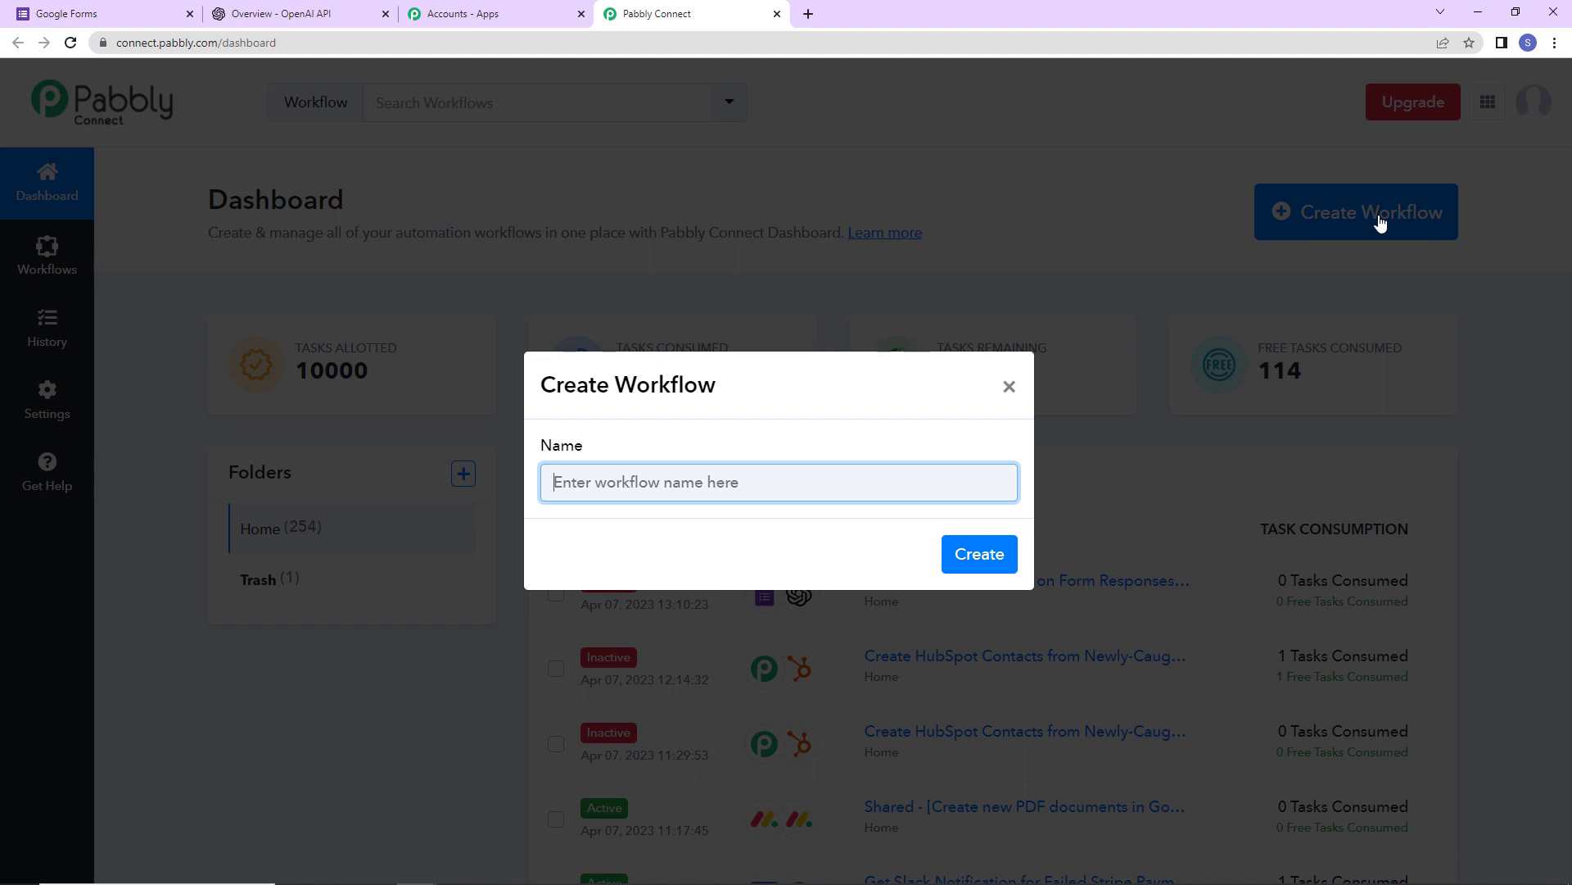
{"action": "key", "text": "ctrl+v"}
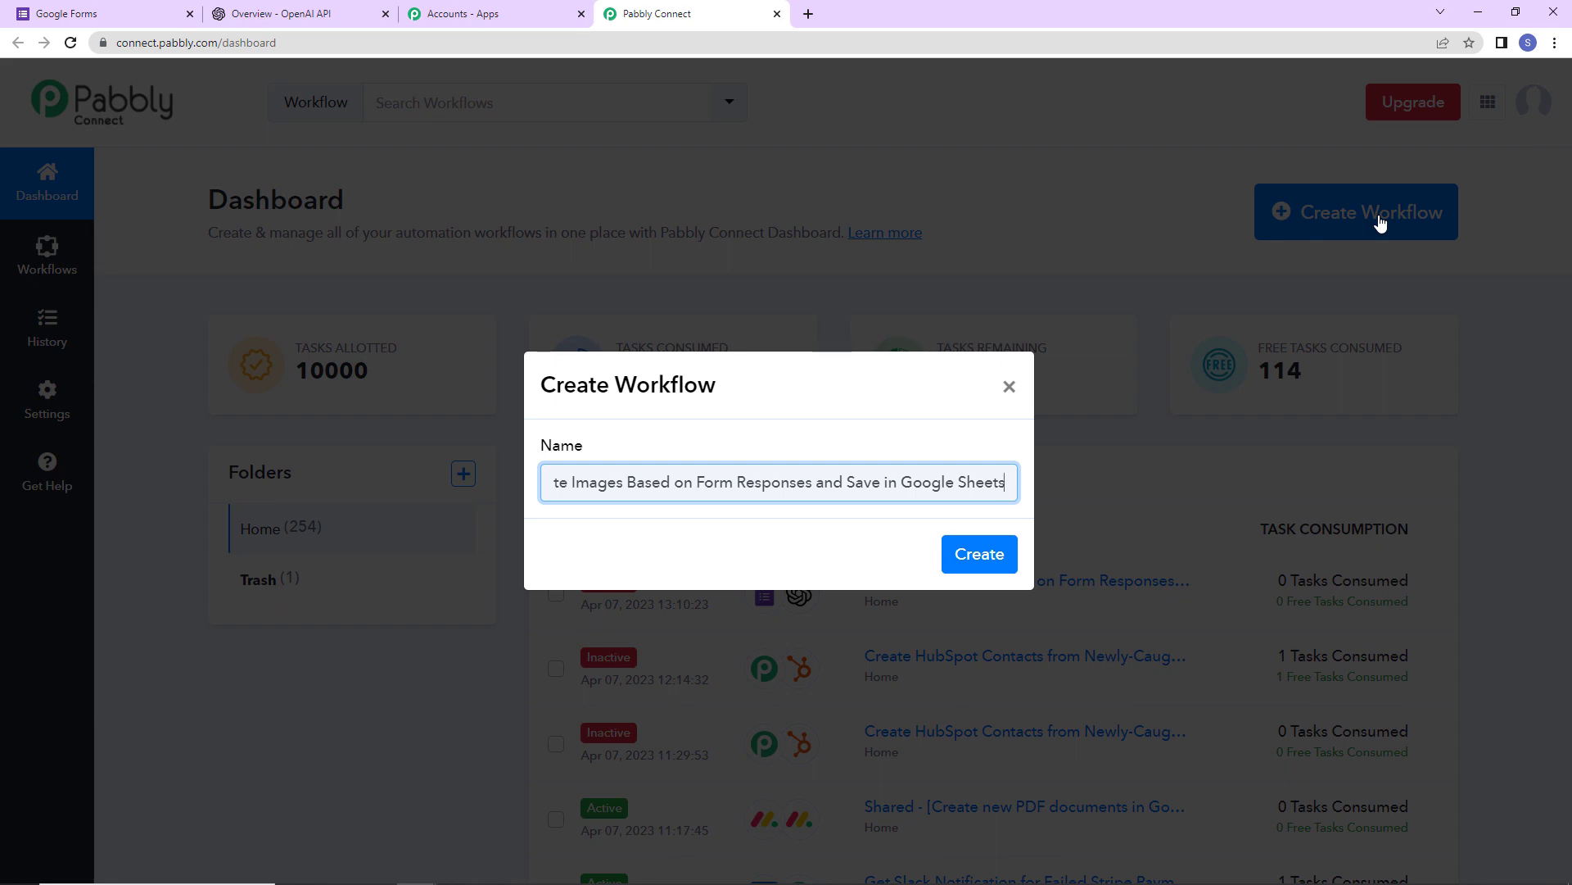
{"action": "left_click", "coordinate": [979, 552]}
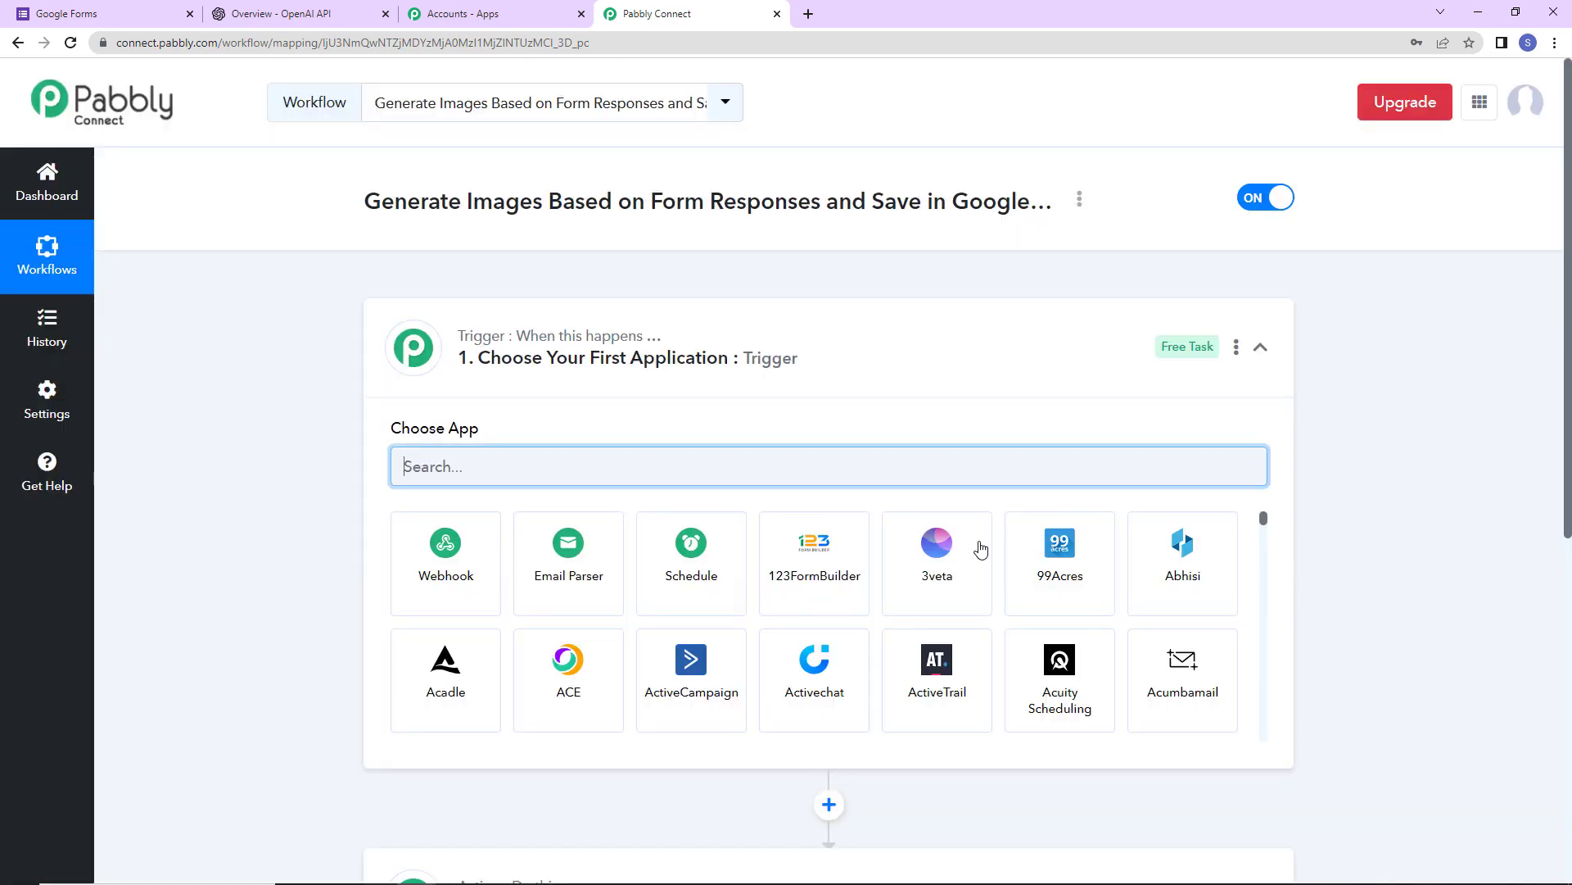
- Search 'google' and choose Google Forms with the New Response Received trigger event
{"action": "scroll", "coordinate": [803, 376], "scroll_direction": "down", "scroll_amount": 2}
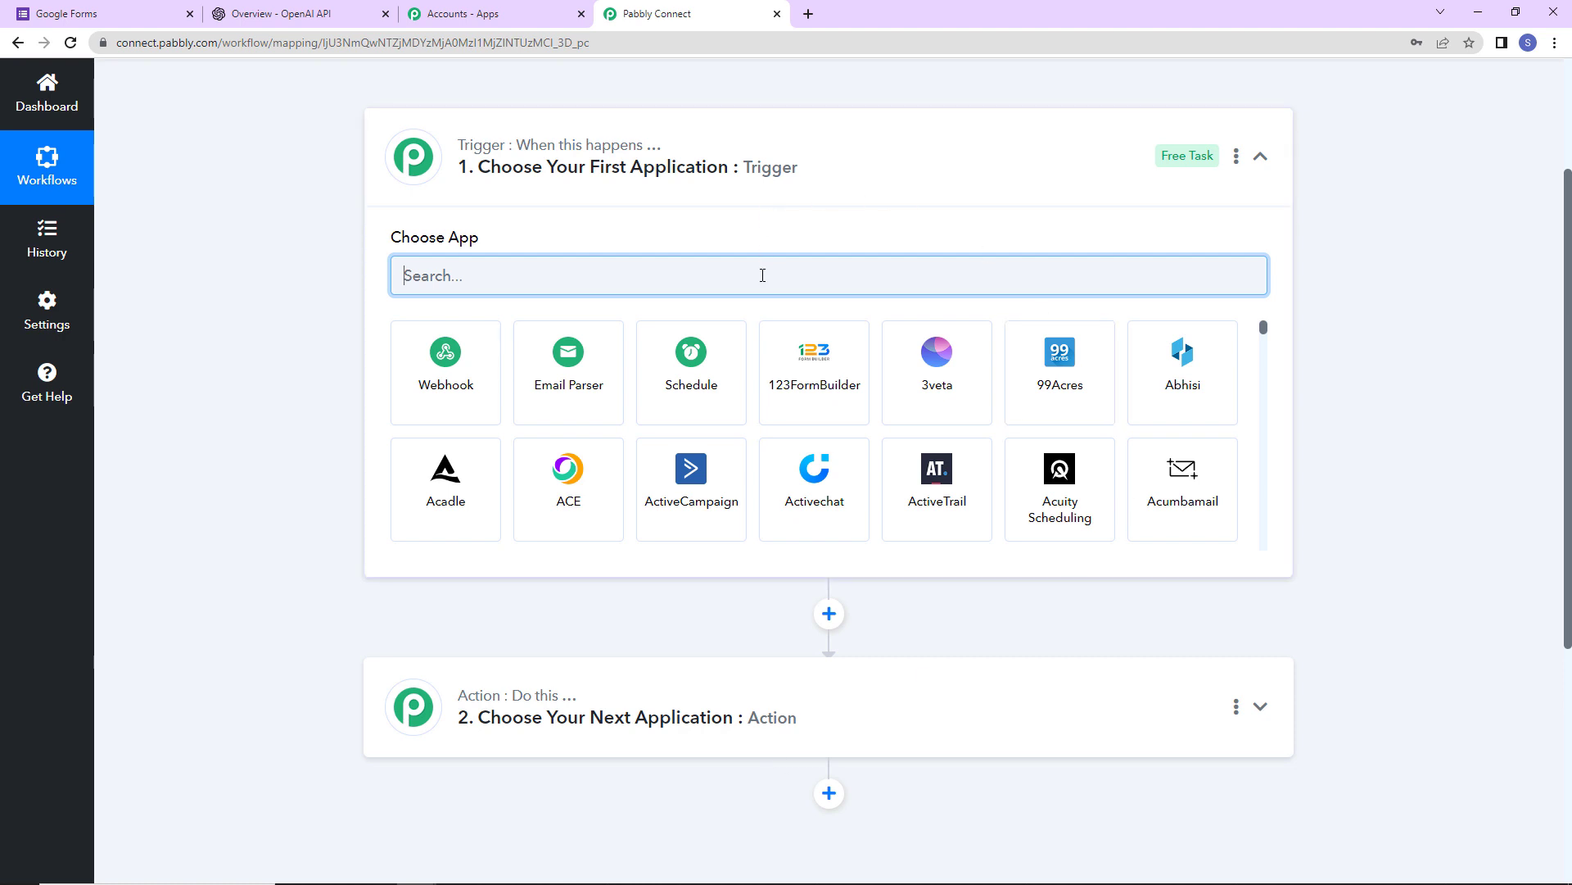
{"action": "type", "text": "google"}
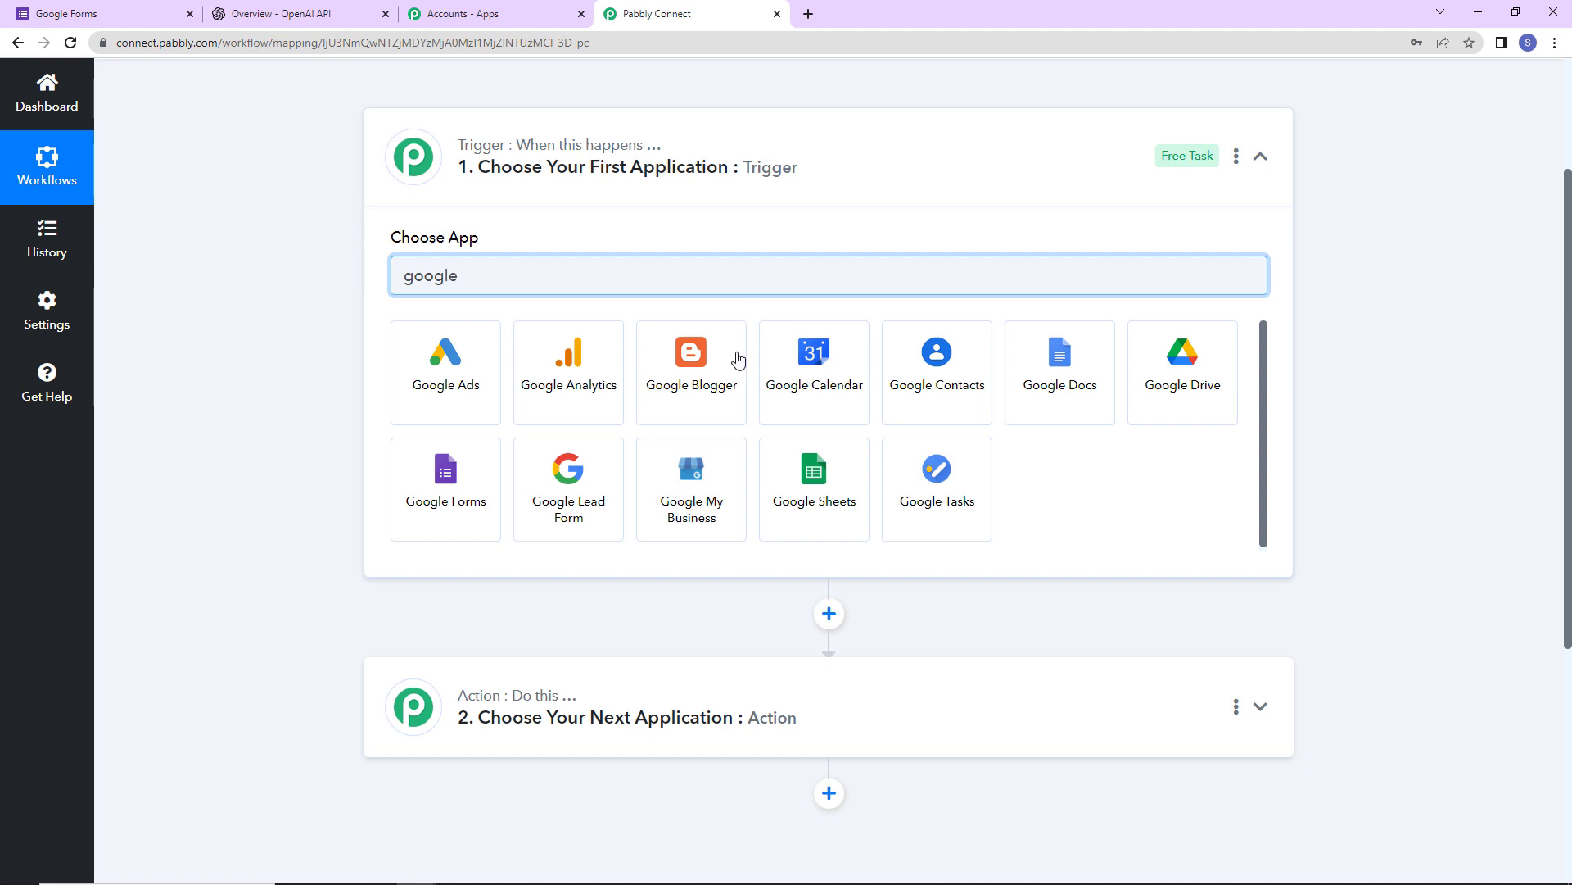
{"action": "left_click", "coordinate": [471, 495]}
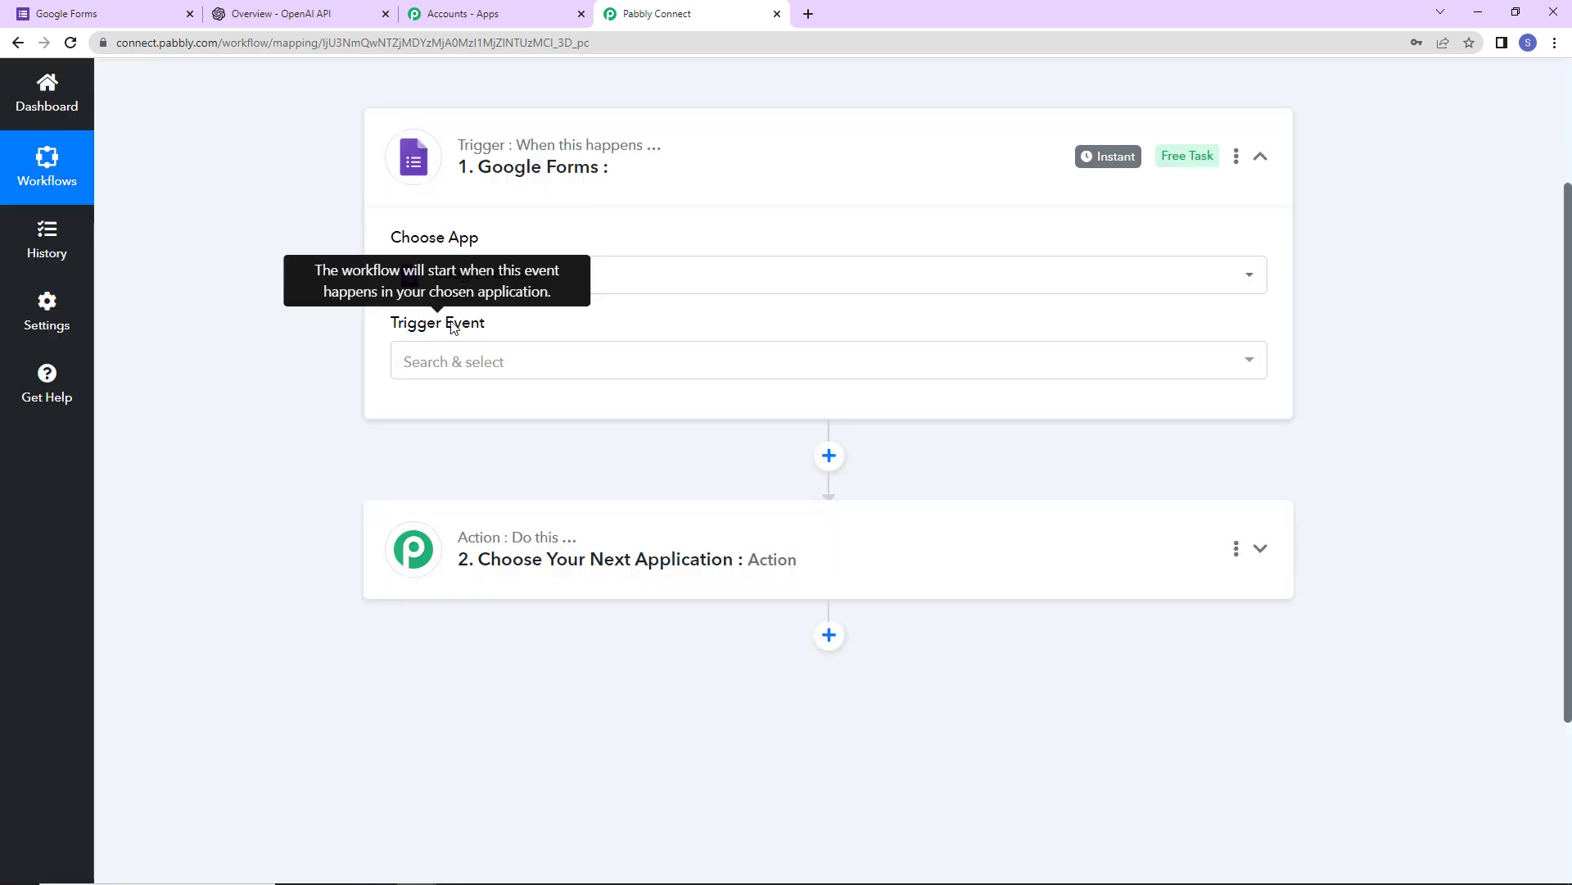
{"action": "left_click", "coordinate": [439, 369]}
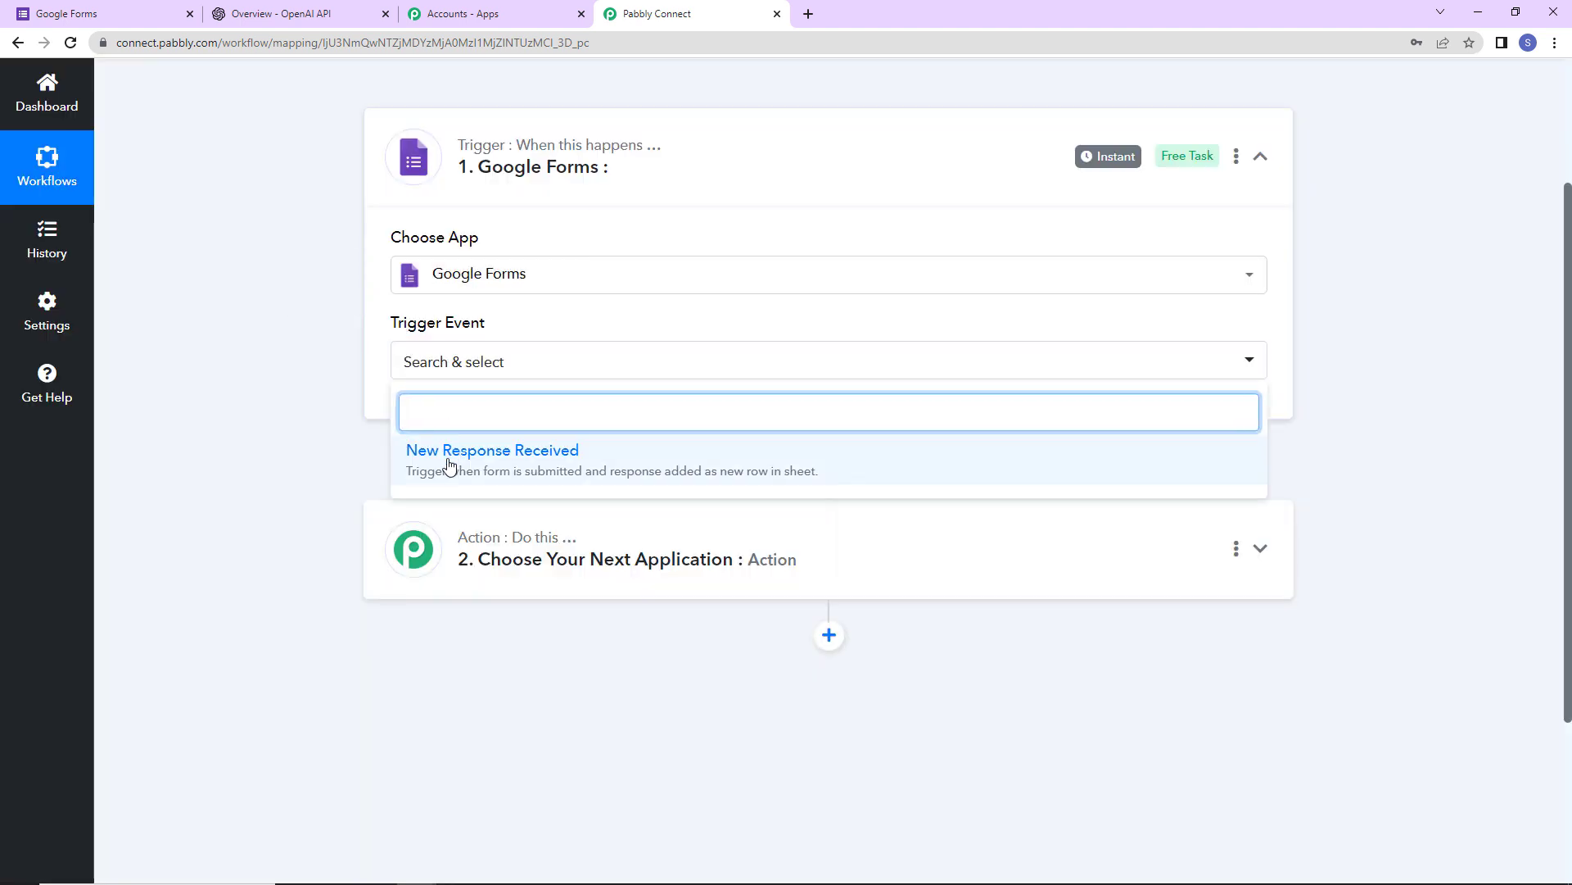
{"action": "left_click", "coordinate": [447, 460]}
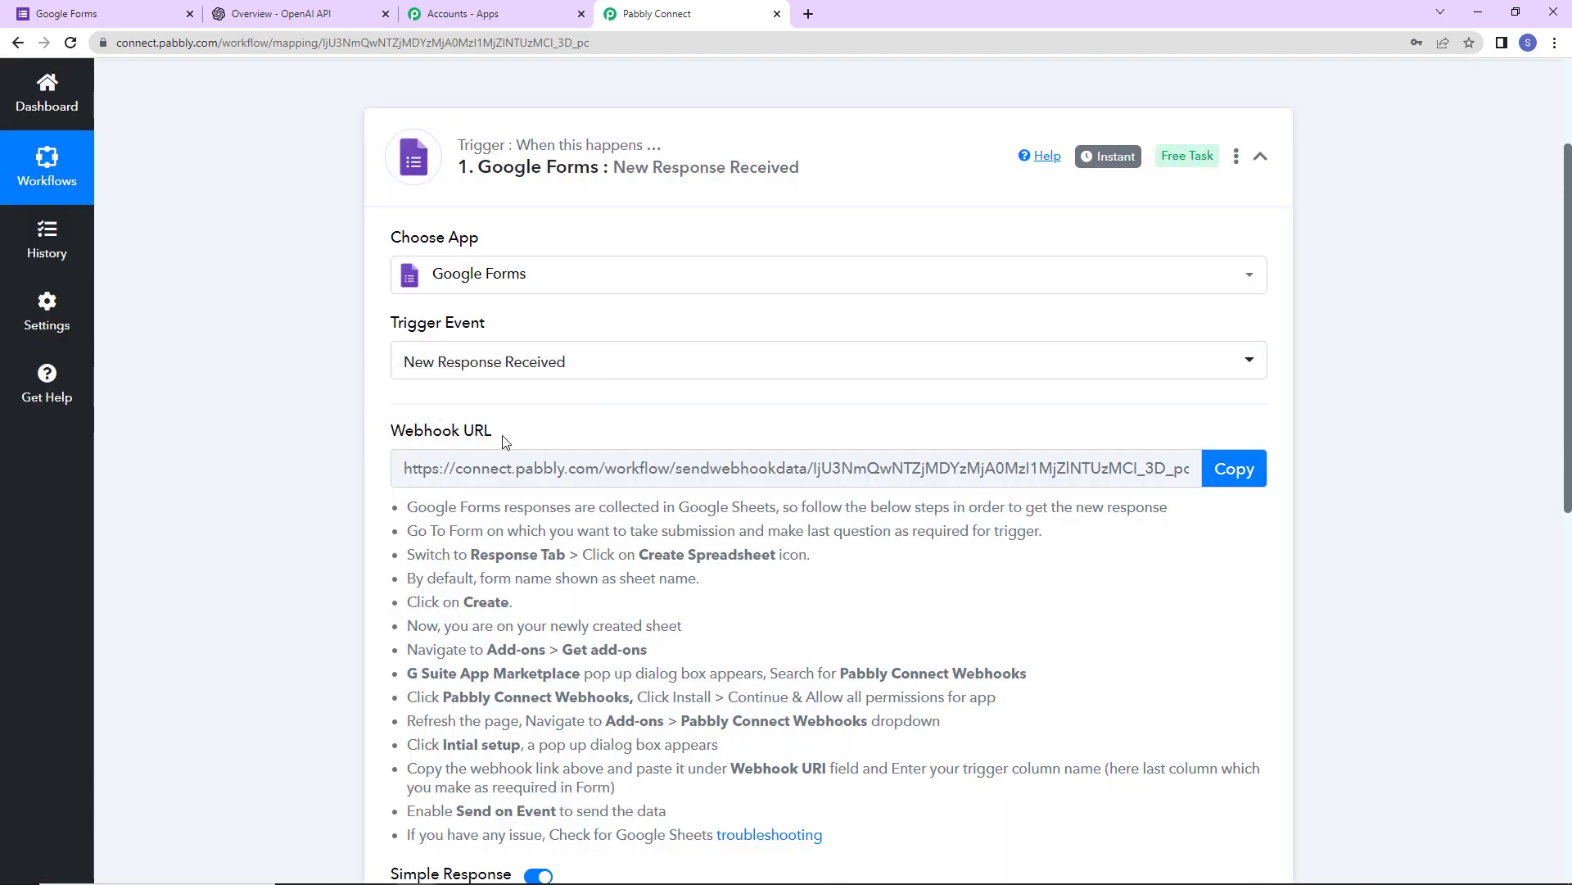
- Highlight the webhook setup instructions, then switch to the Google Forms home page
{"action": "scroll", "coordinate": [458, 463], "scroll_direction": "down", "scroll_amount": 2}
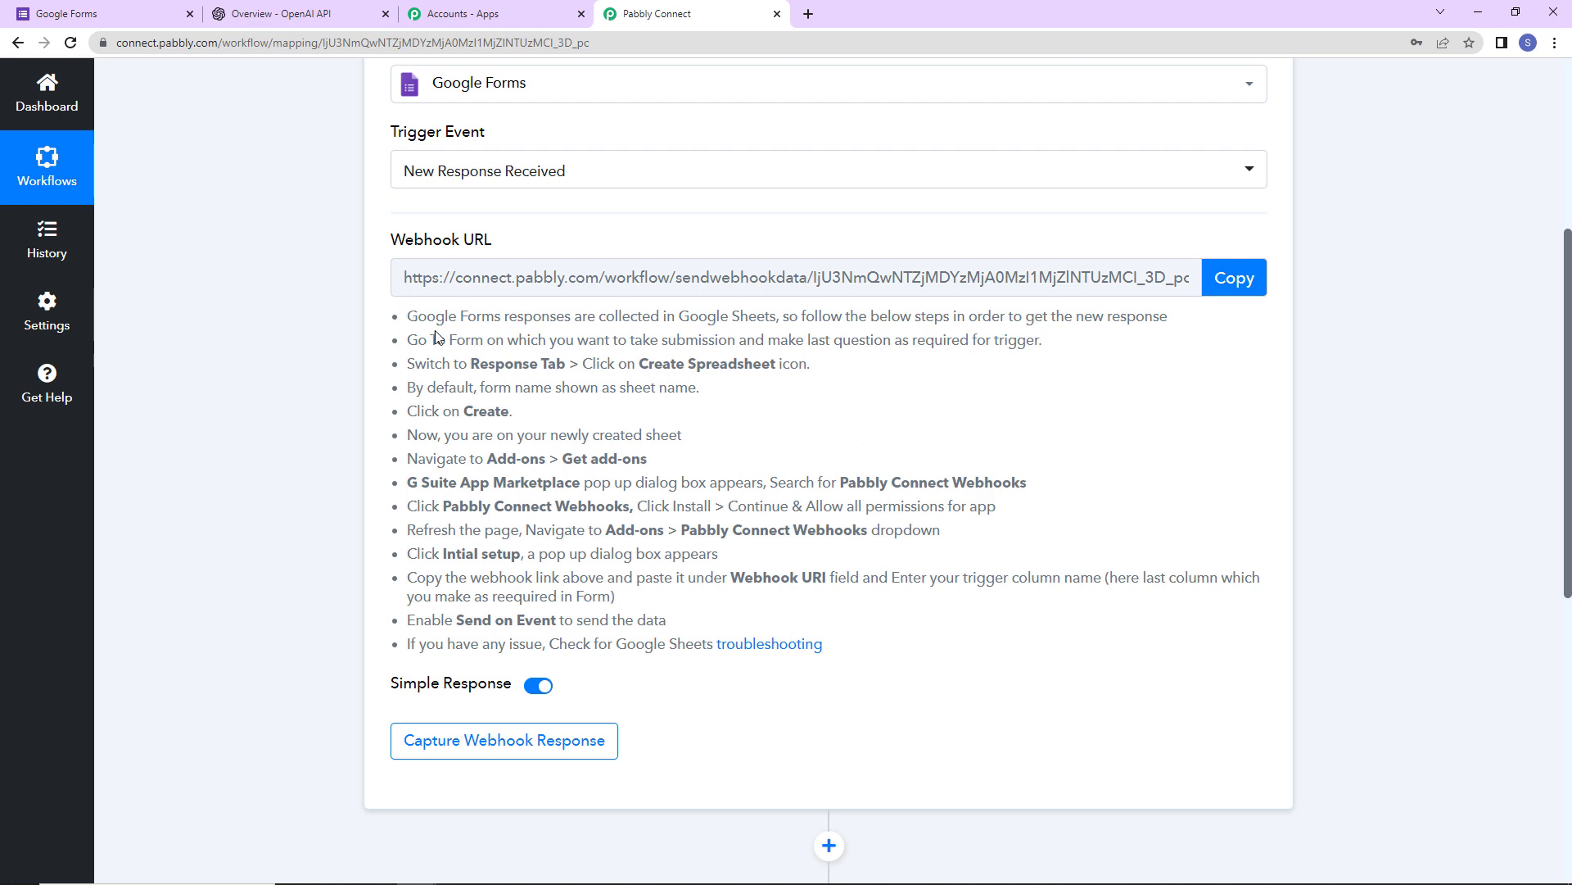
{"action": "left_click_drag", "start_coordinate": [405, 316], "coordinate": [861, 650]}
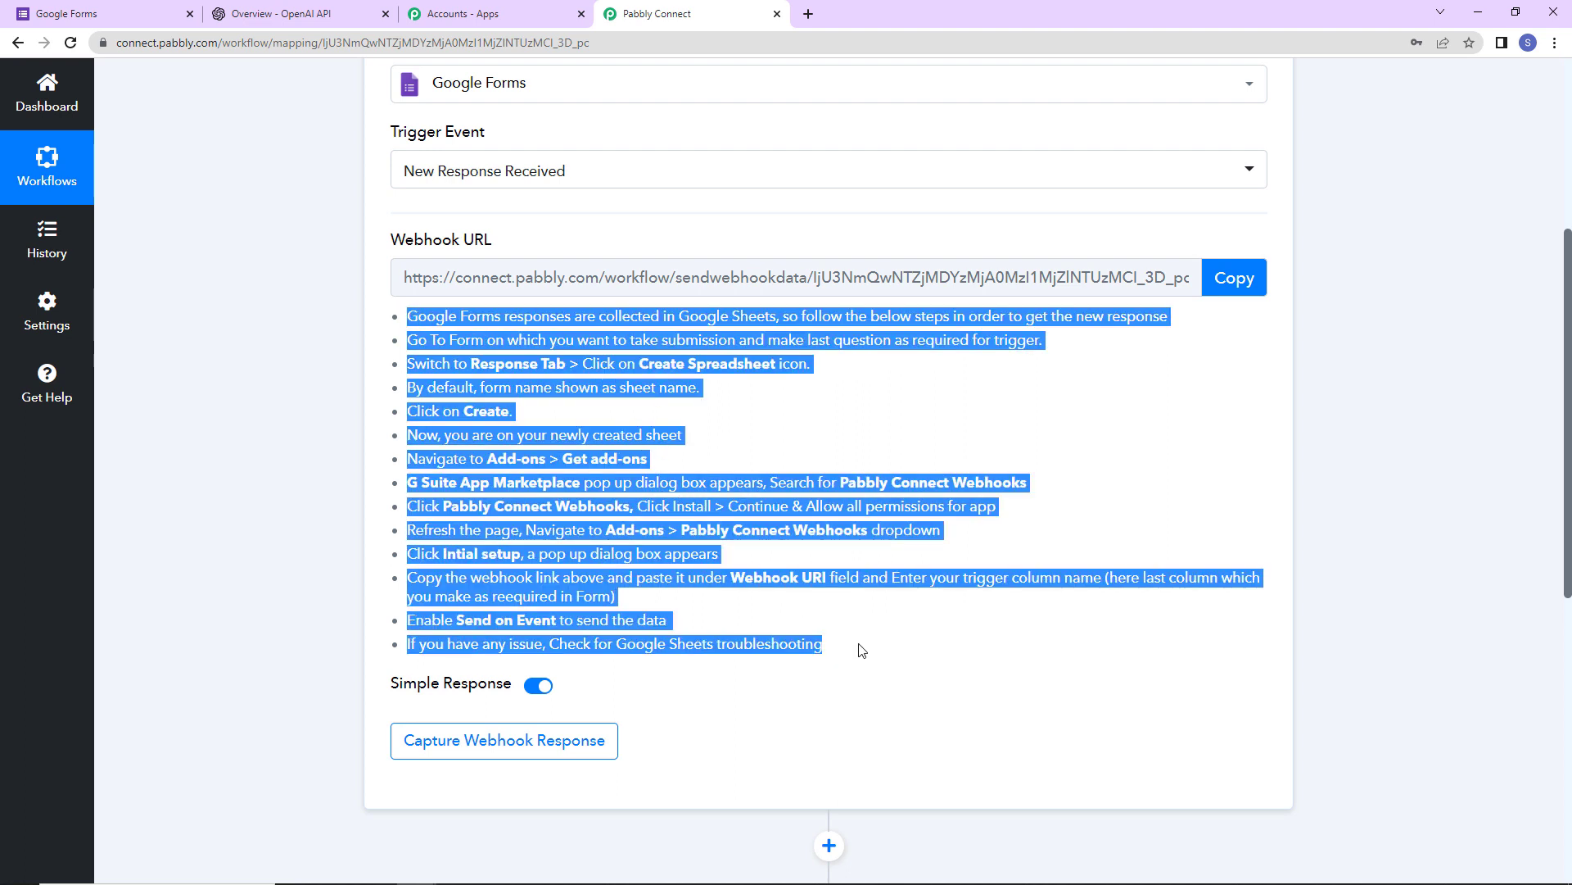
{"action": "left_click", "coordinate": [102, 13]}
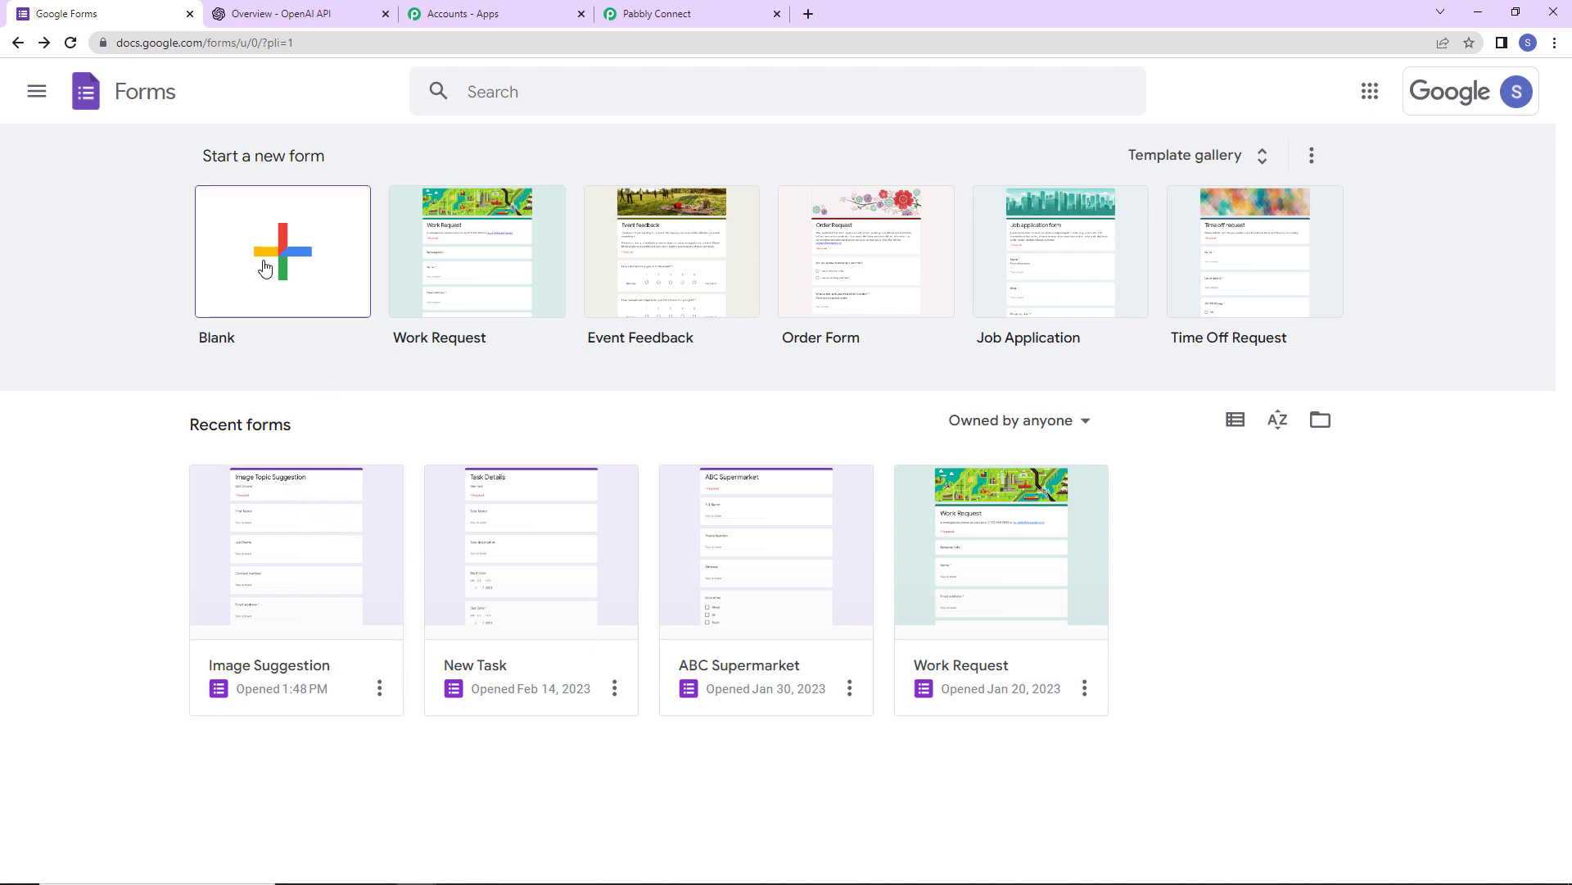
- In the Image Suggestion form, make the Image Topic Idea question required, then return to Pabbly
{"action": "left_click", "coordinate": [370, 533]}
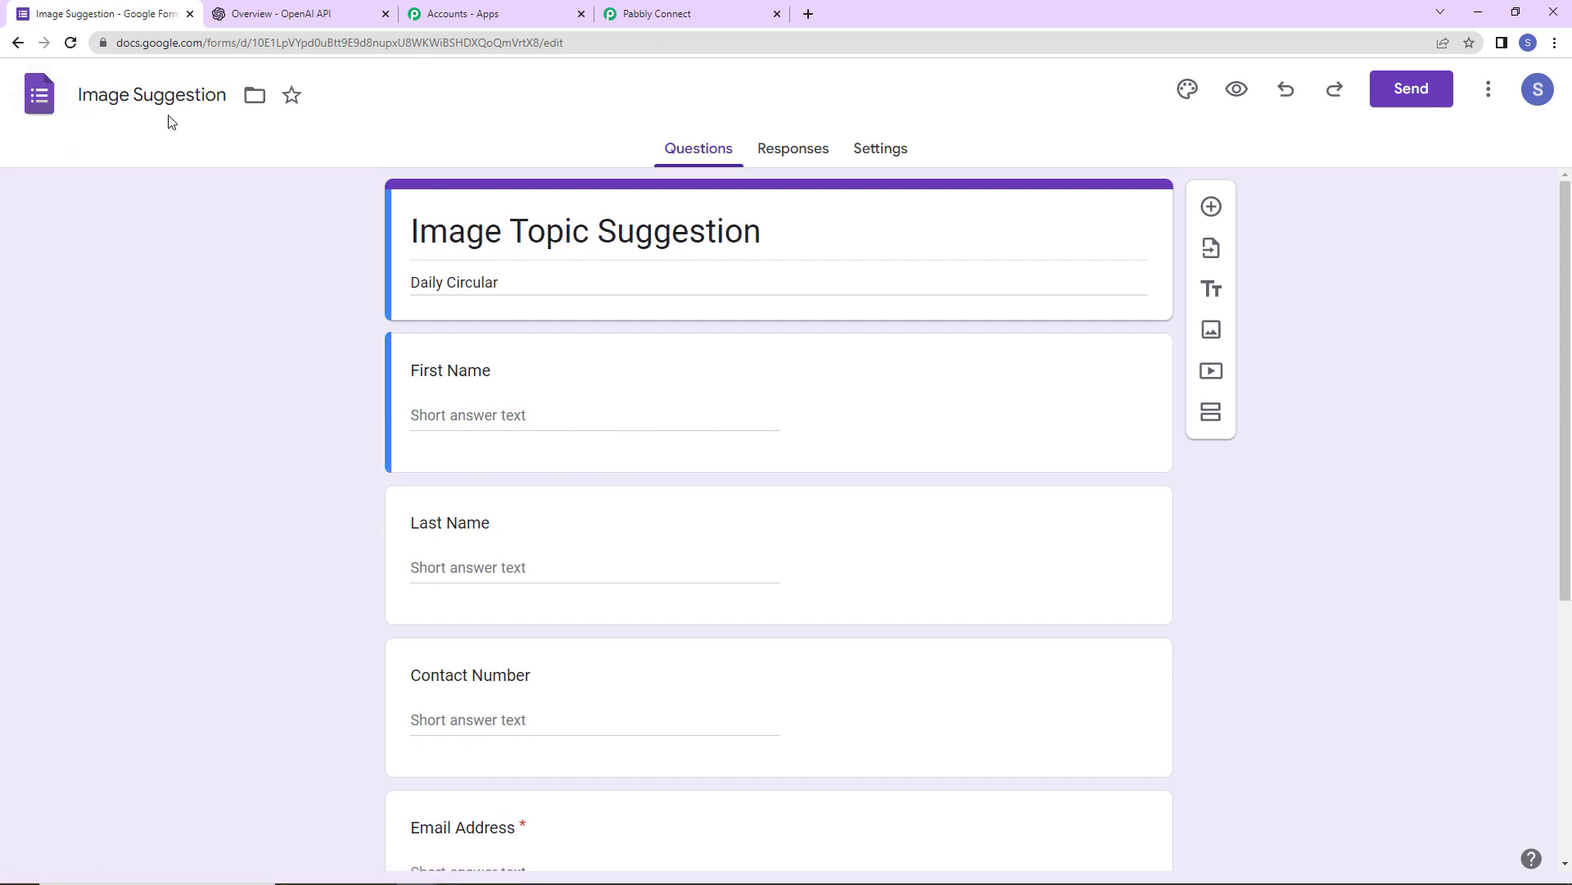
{"action": "scroll", "coordinate": [544, 386], "scroll_direction": "down", "scroll_amount": 2}
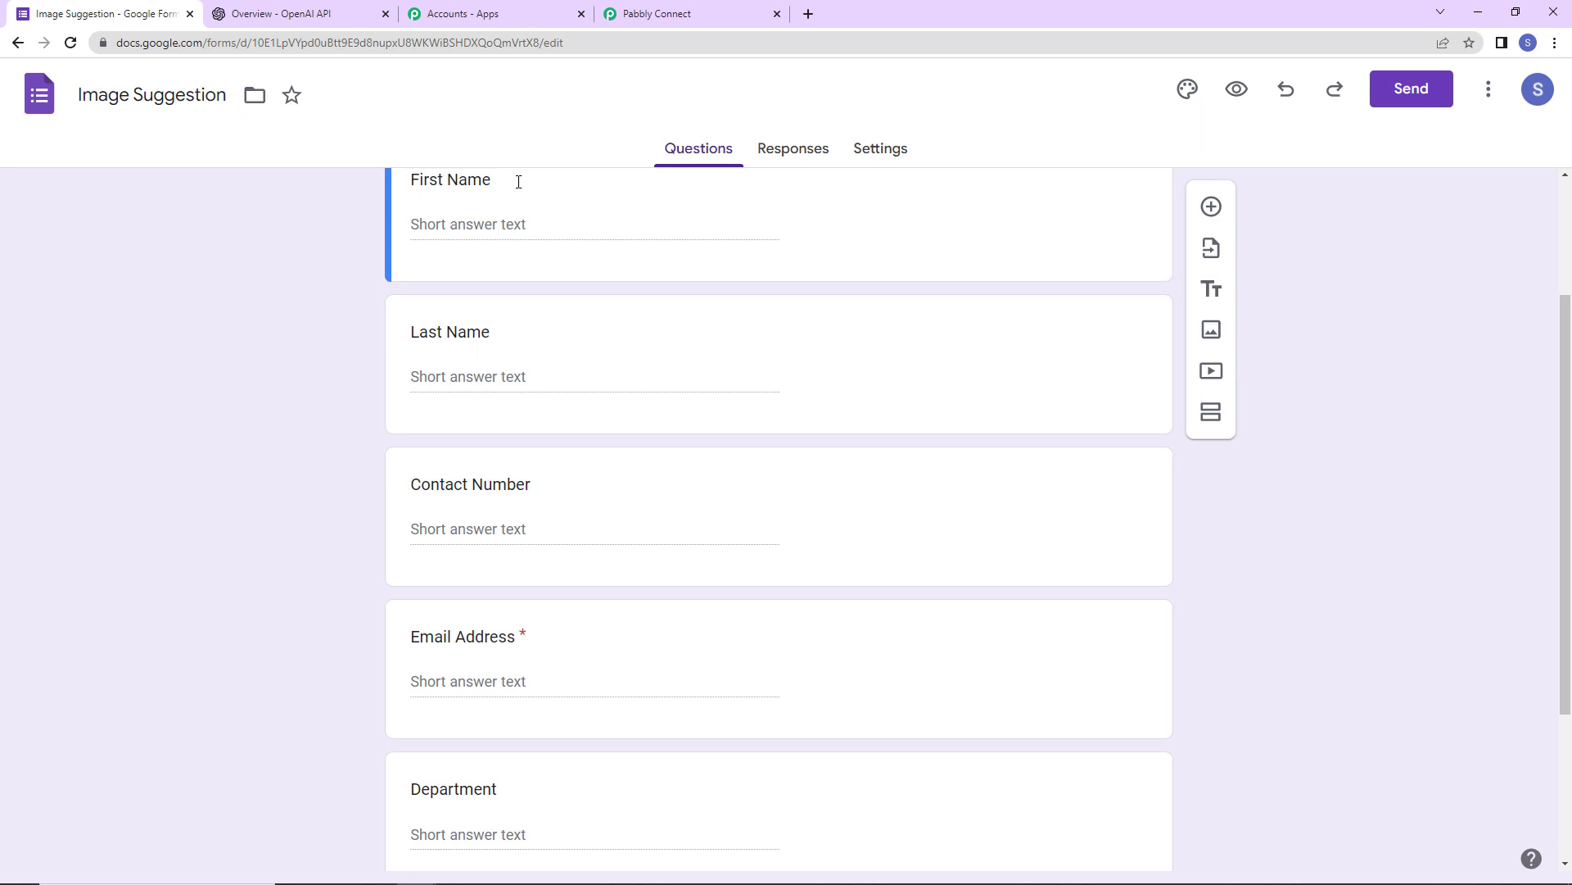
{"action": "scroll", "coordinate": [641, 521], "scroll_direction": "down", "scroll_amount": 3}
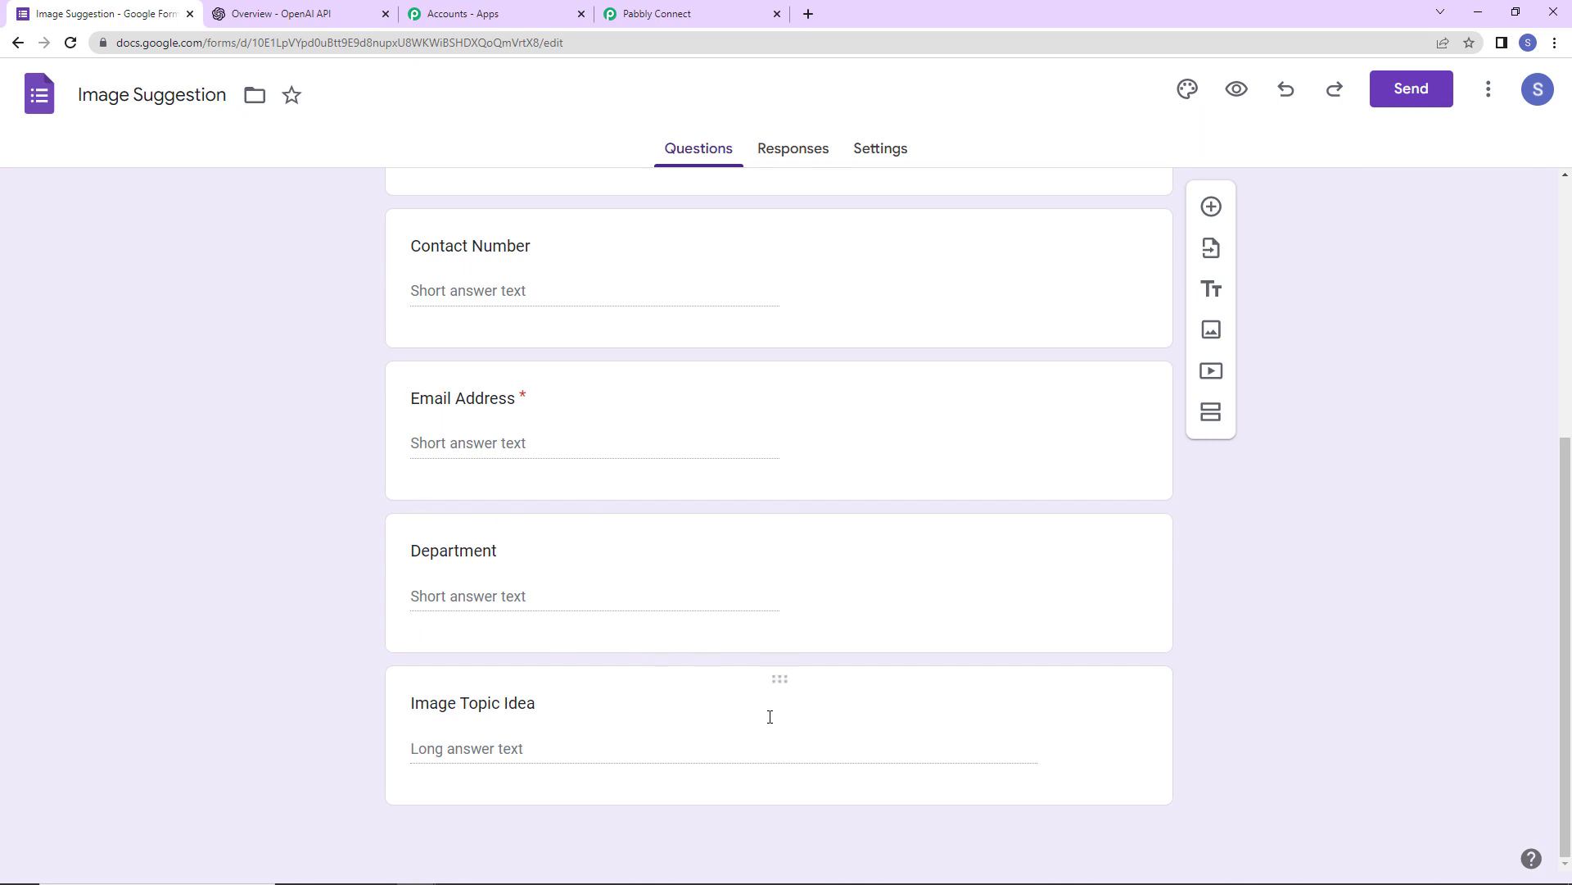
{"action": "left_click", "coordinate": [795, 714]}
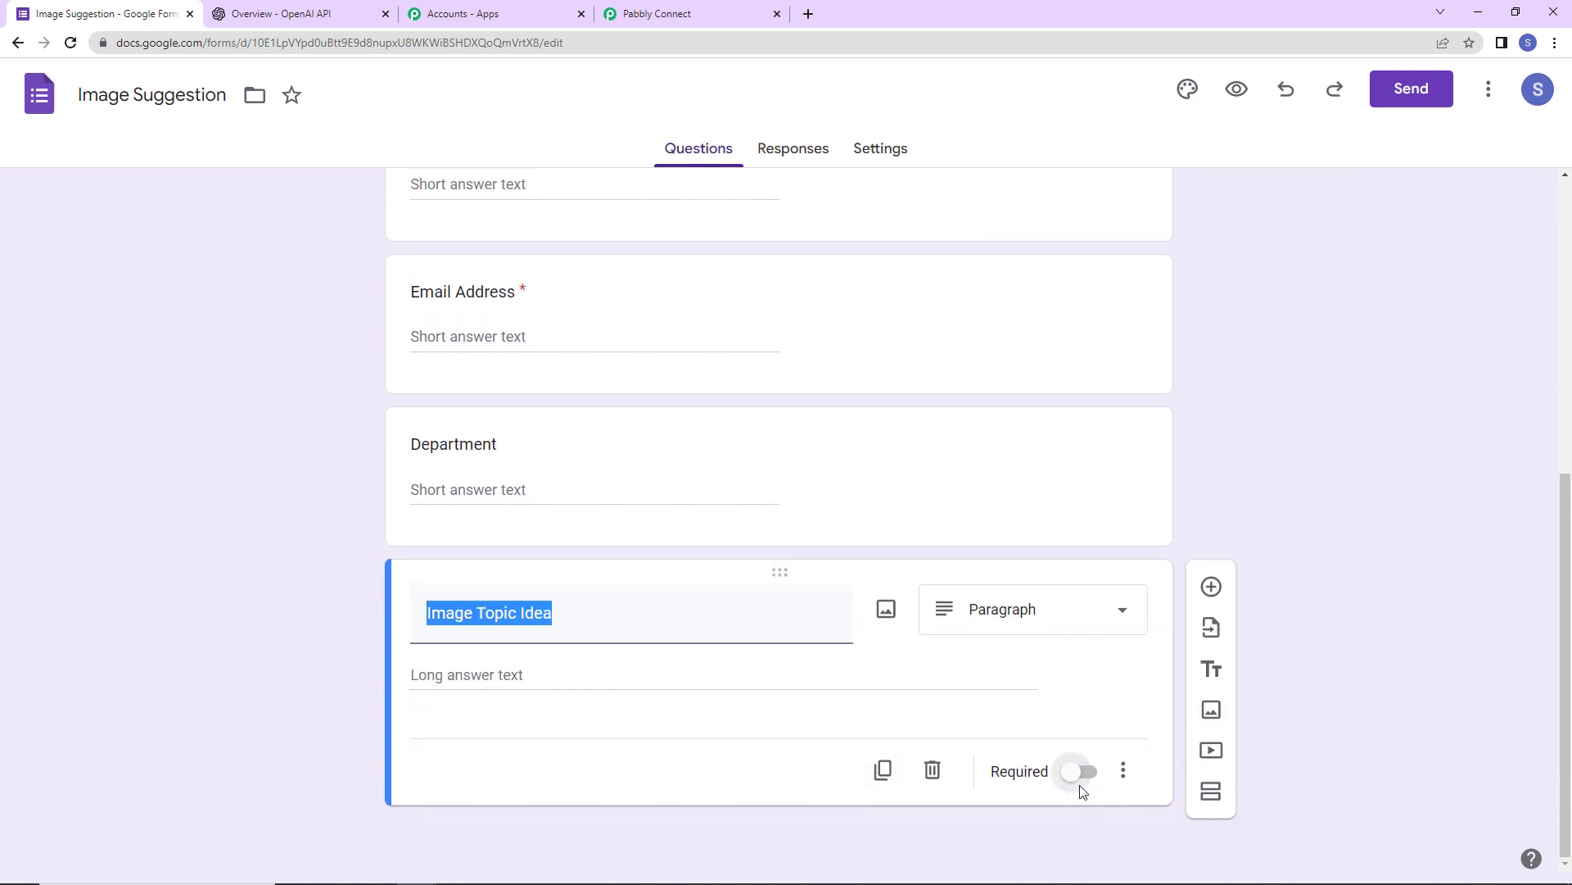
{"action": "left_click", "coordinate": [1076, 785]}
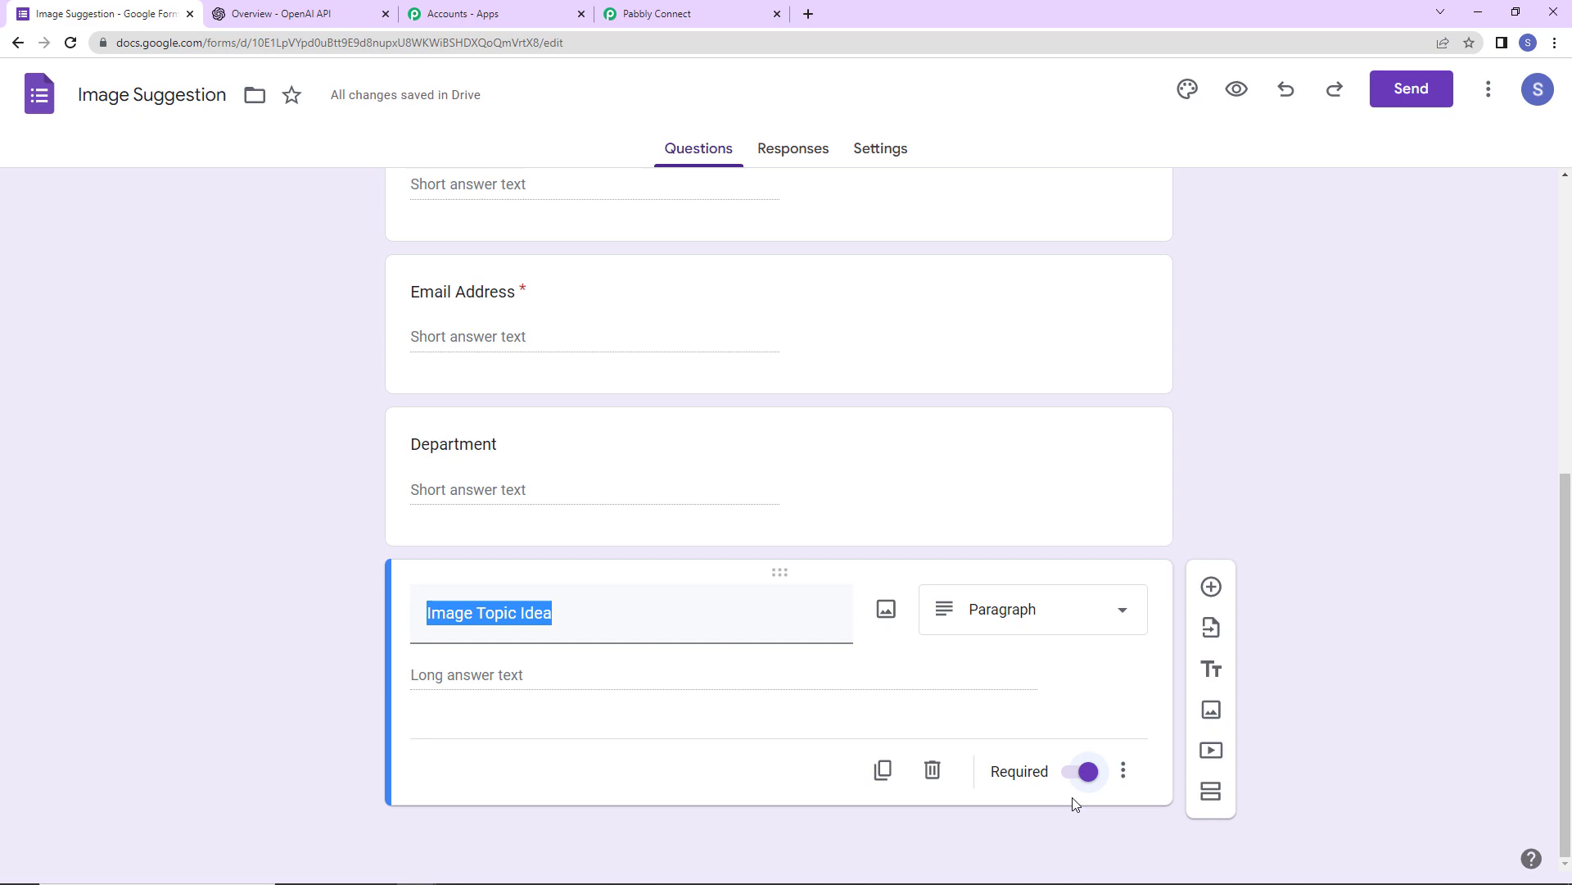
{"action": "left_click", "coordinate": [692, 14]}
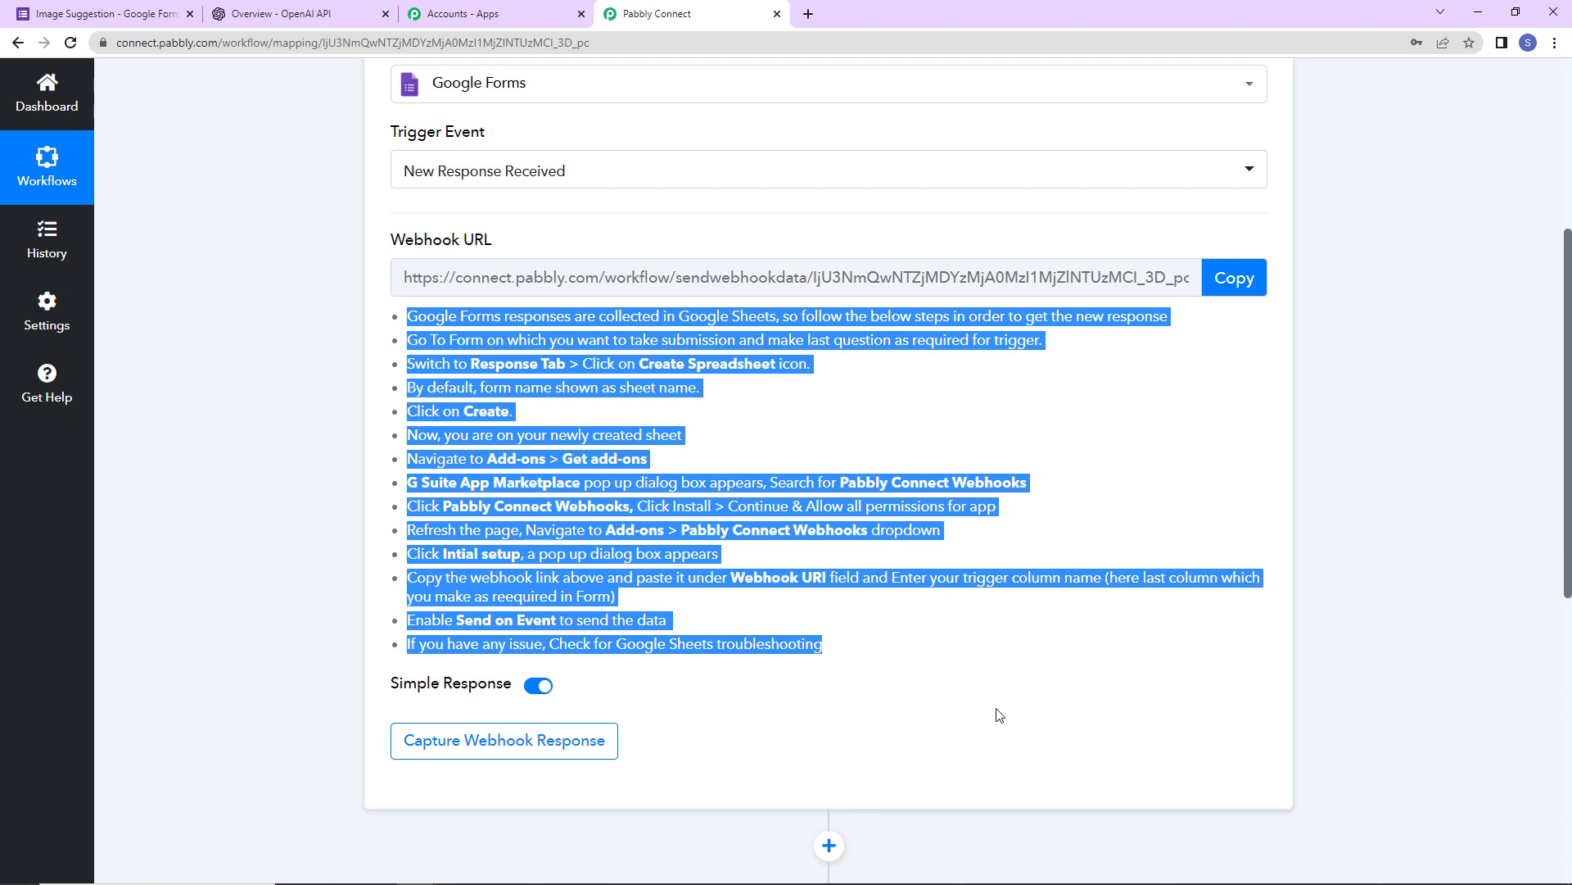
- Copy the Pabbly Connect webhook URL and go back to the Image Suggestion form
{"action": "left_click", "coordinate": [999, 715]}
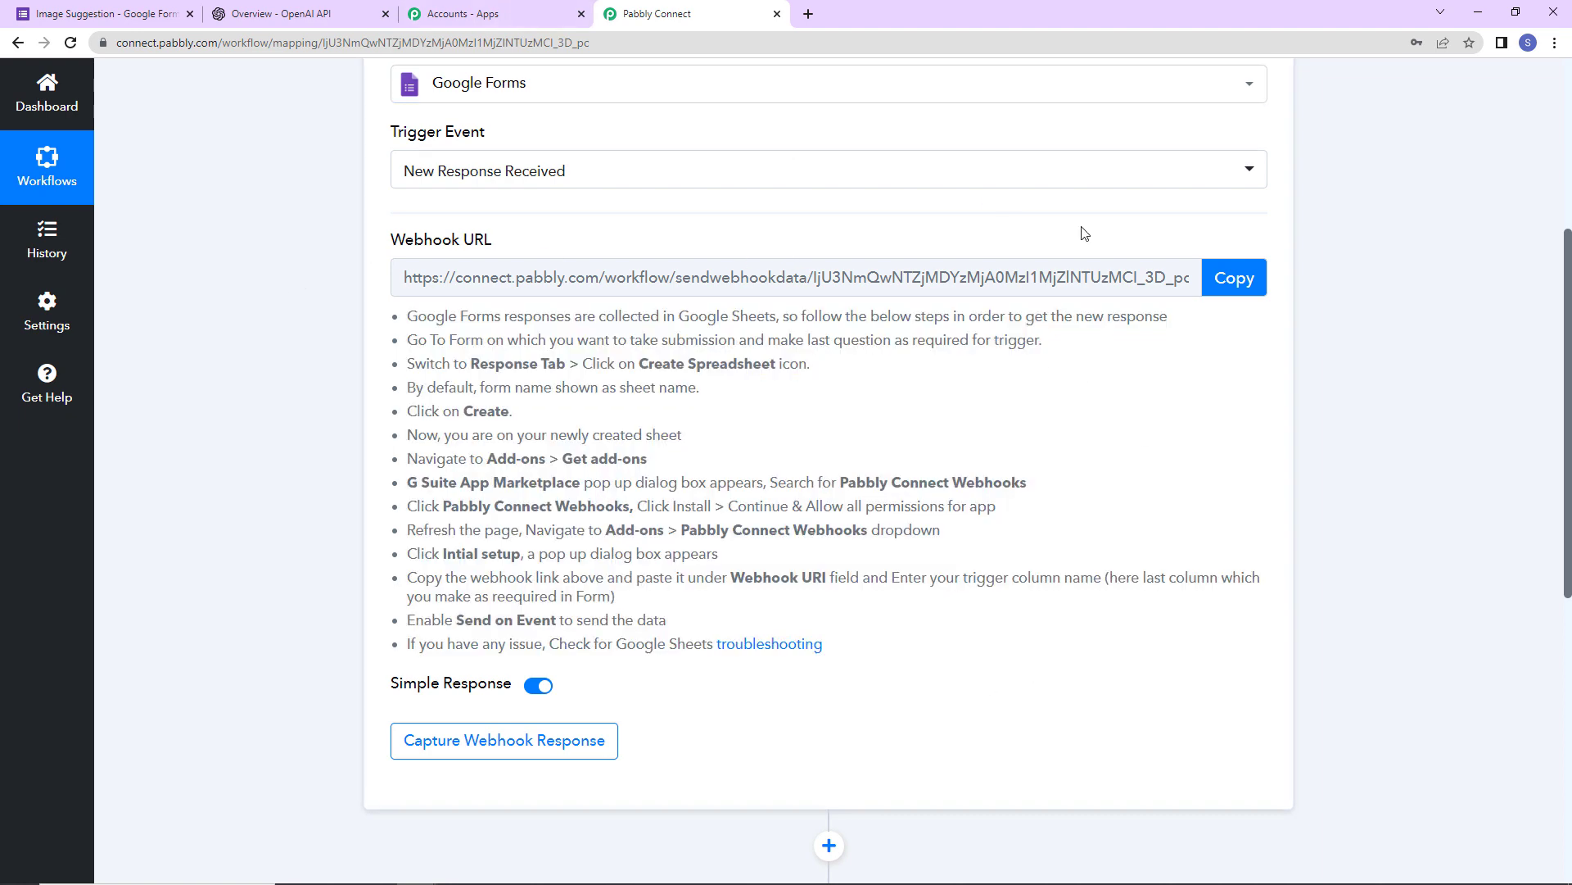
{"action": "left_click", "coordinate": [1233, 278]}
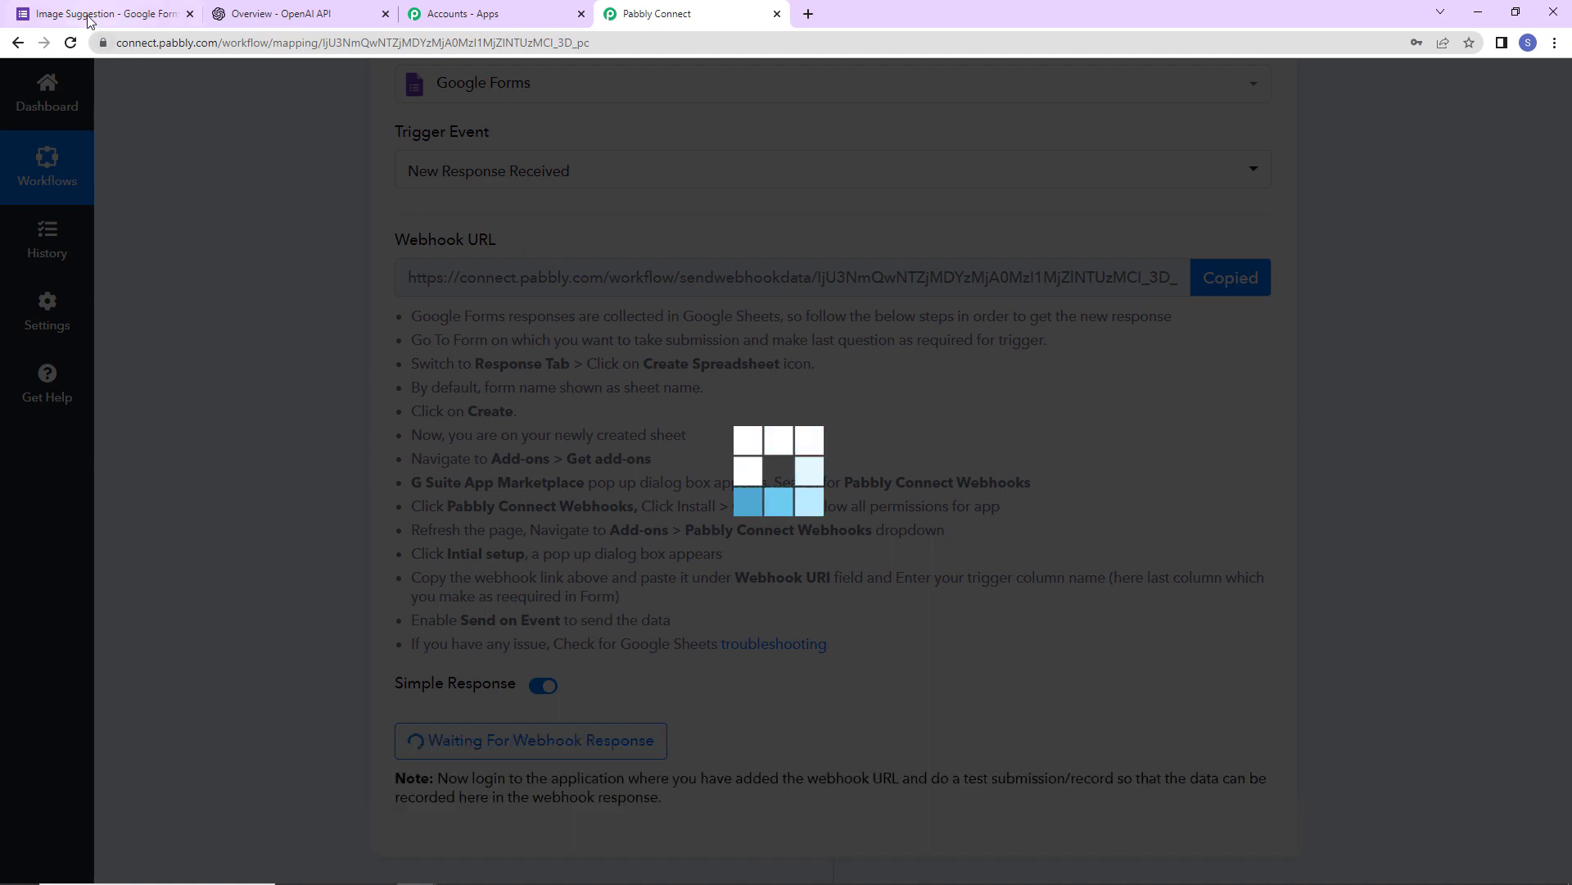
{"action": "left_click", "coordinate": [107, 14]}
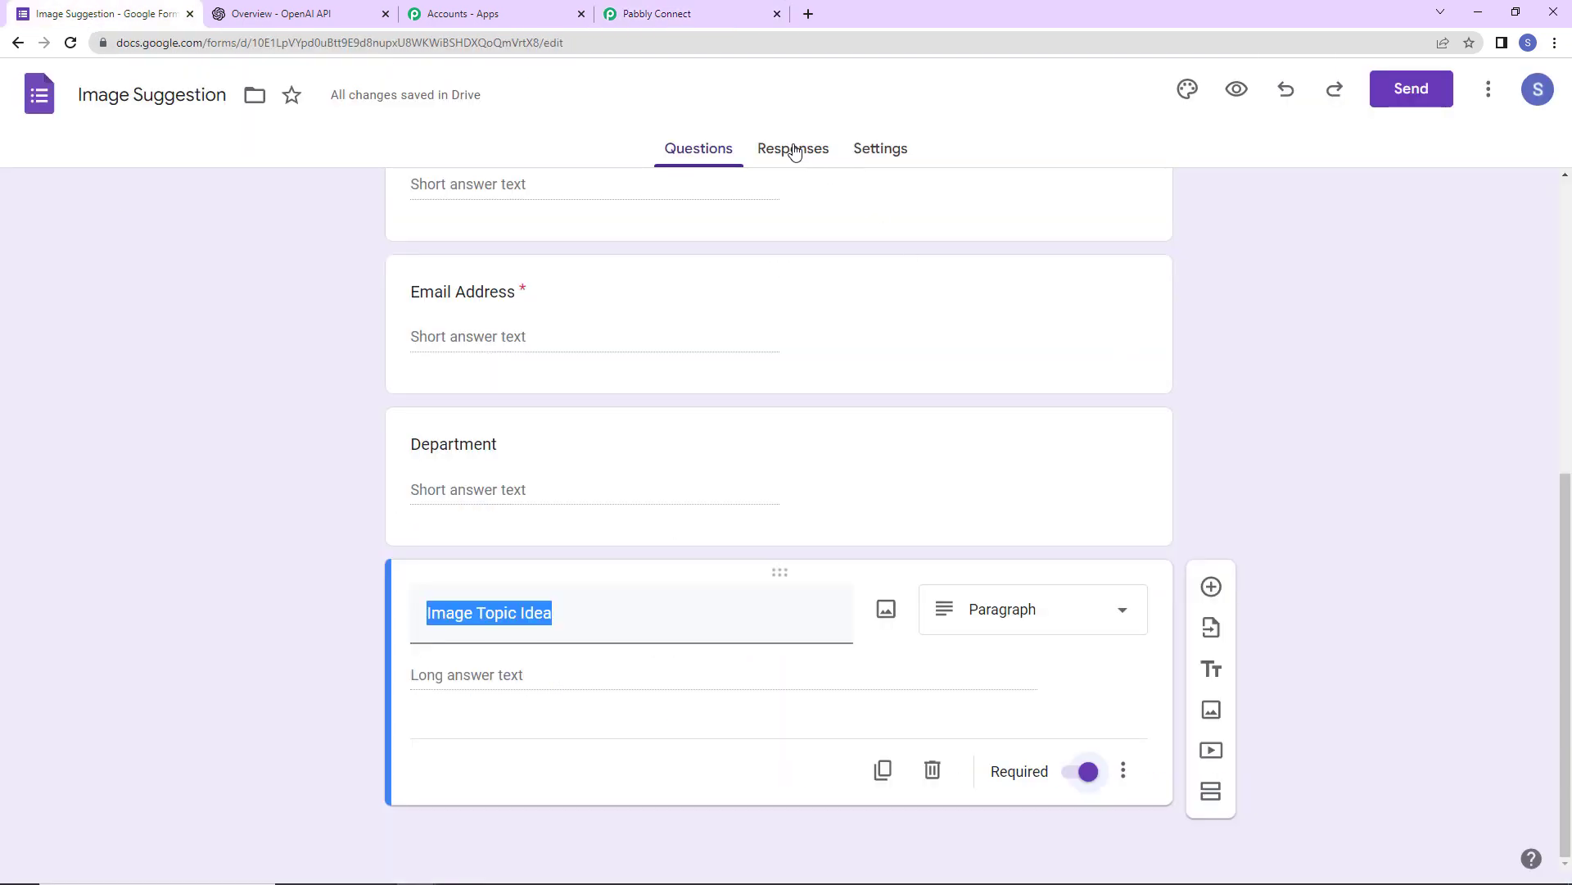
- Send the form's responses to a new Image Suggestion (Responses) spreadsheet and open it
{"action": "left_click", "coordinate": [792, 149]}
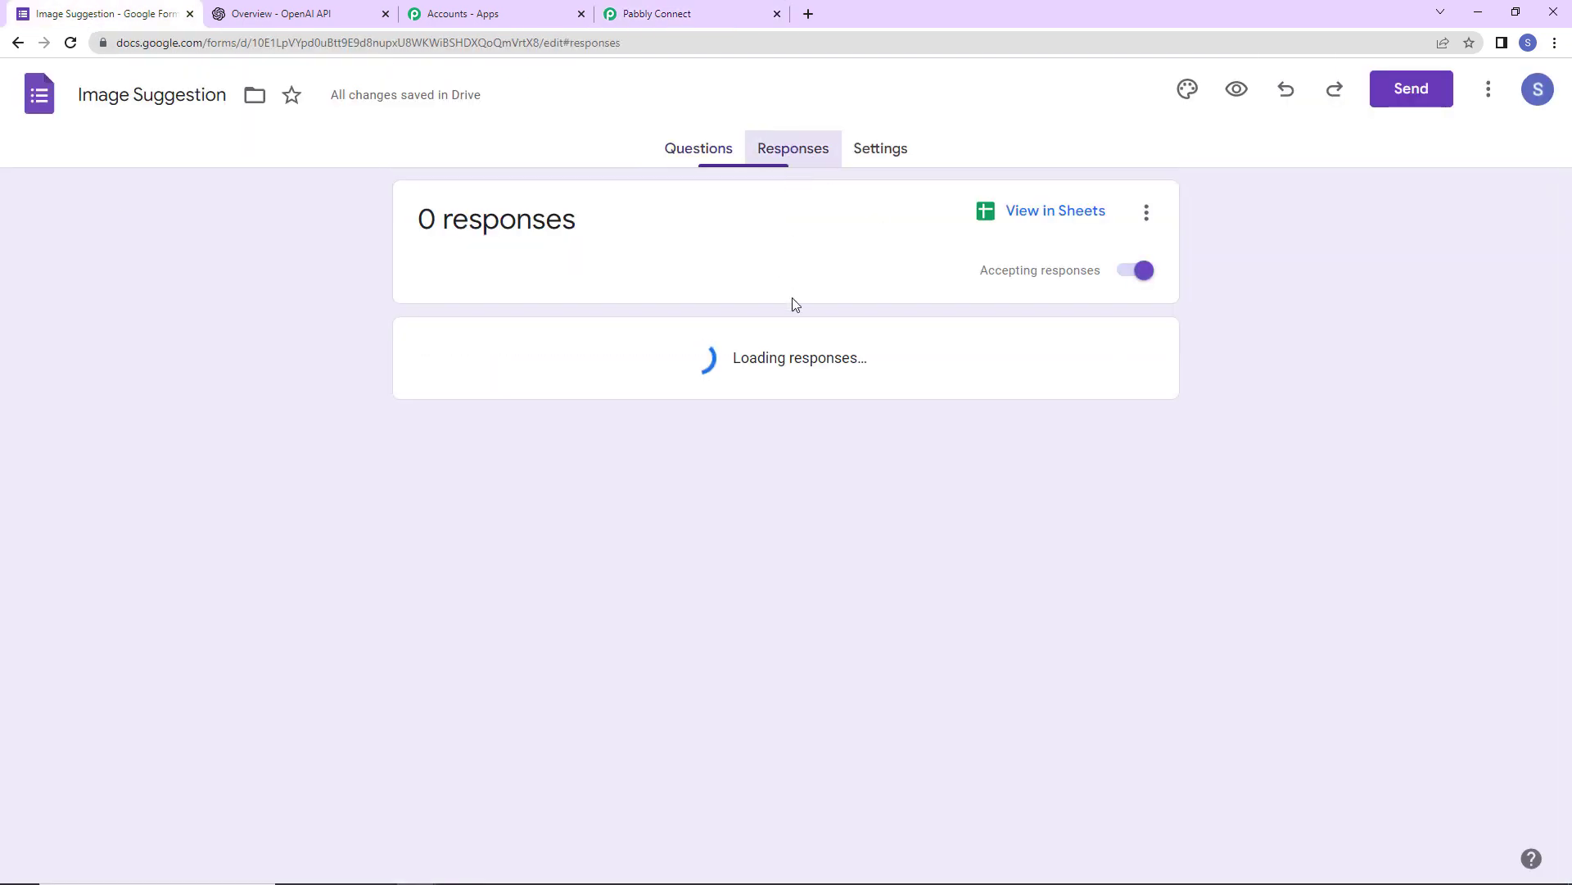
{"action": "left_click", "coordinate": [1147, 213]}
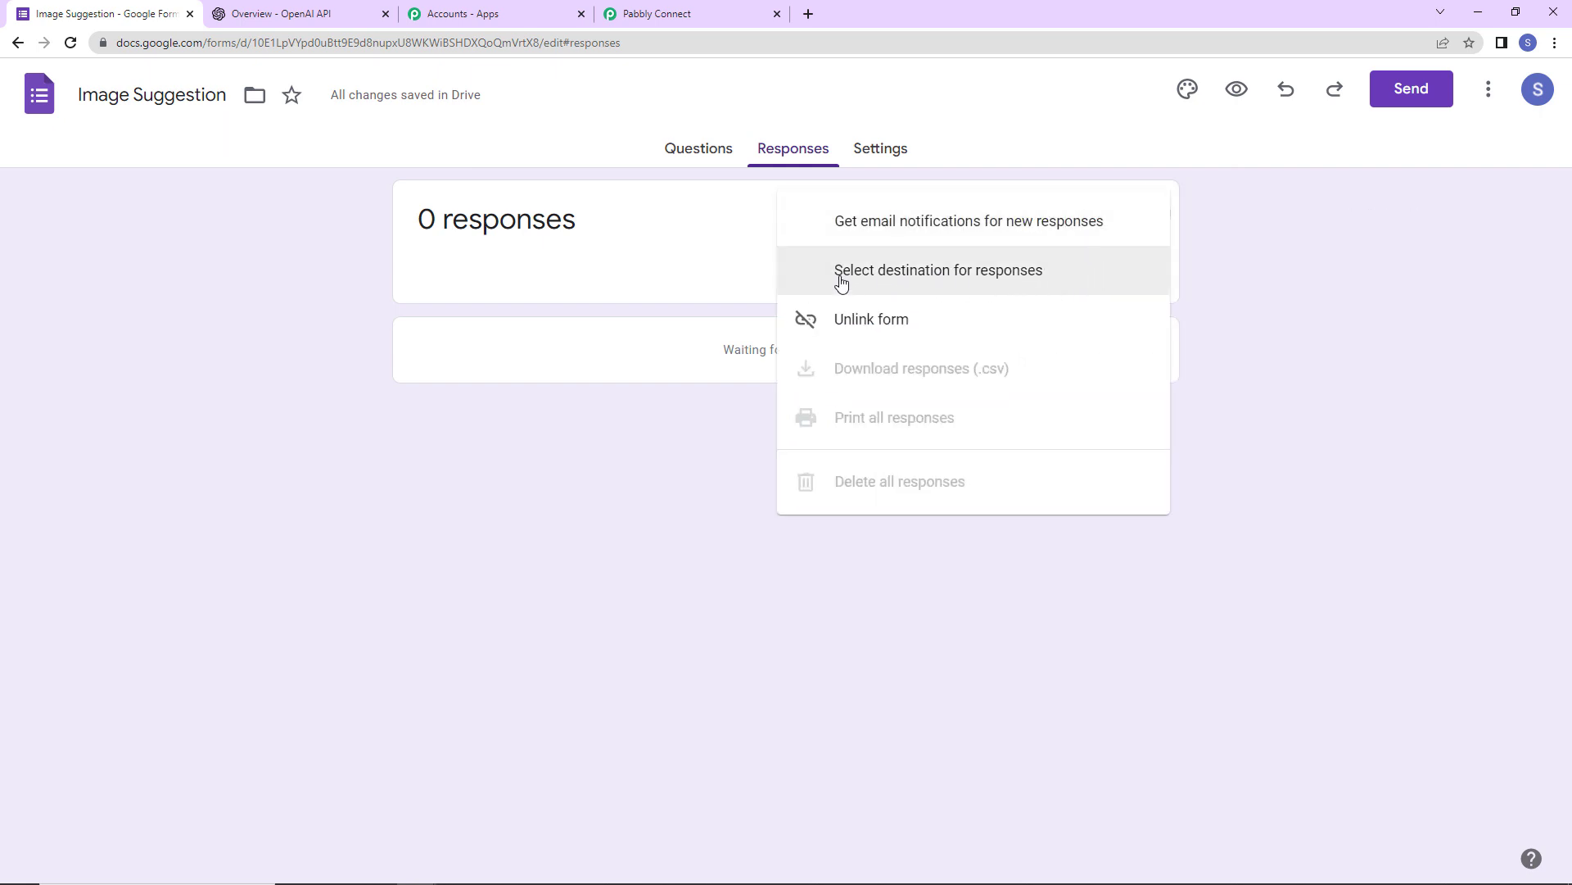
{"action": "left_click", "coordinate": [929, 279]}
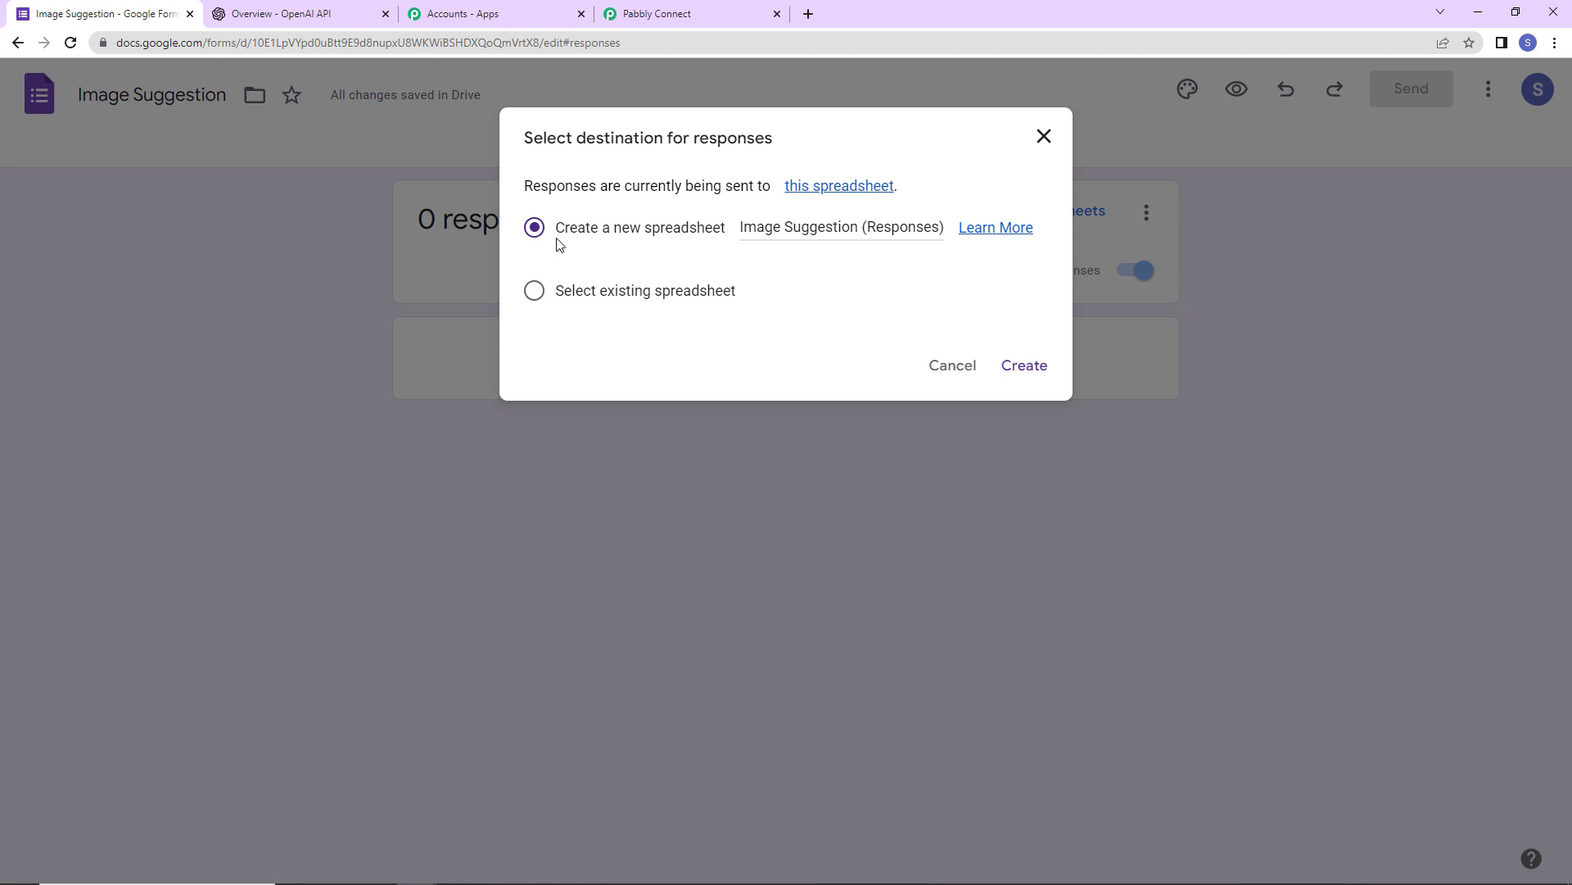
{"action": "left_click", "coordinate": [1030, 371]}
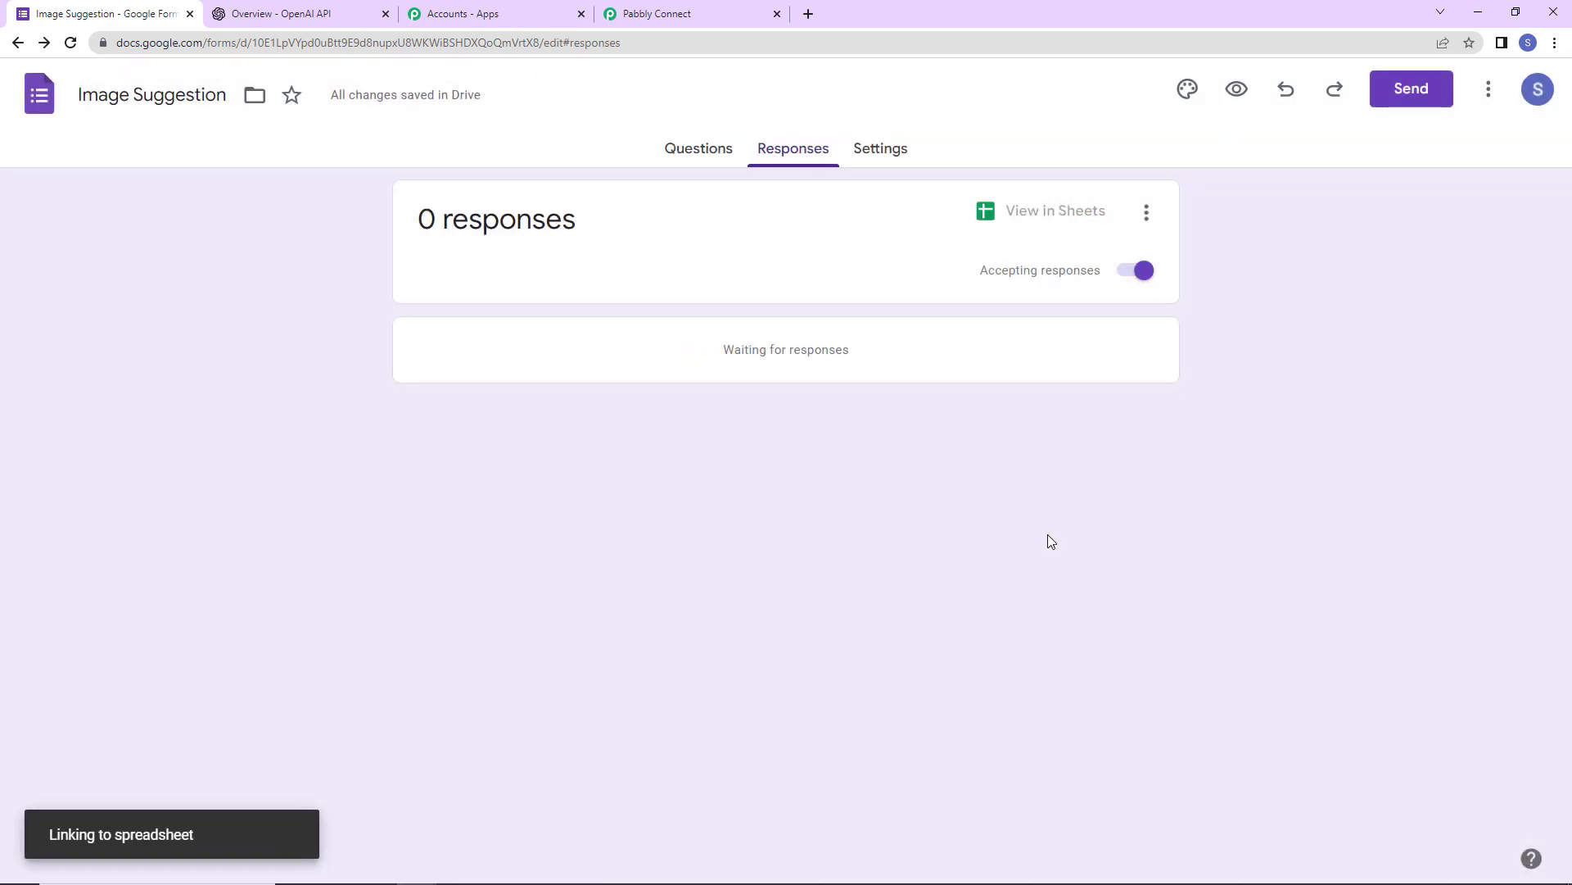
{"action": "left_click", "coordinate": [1035, 214]}
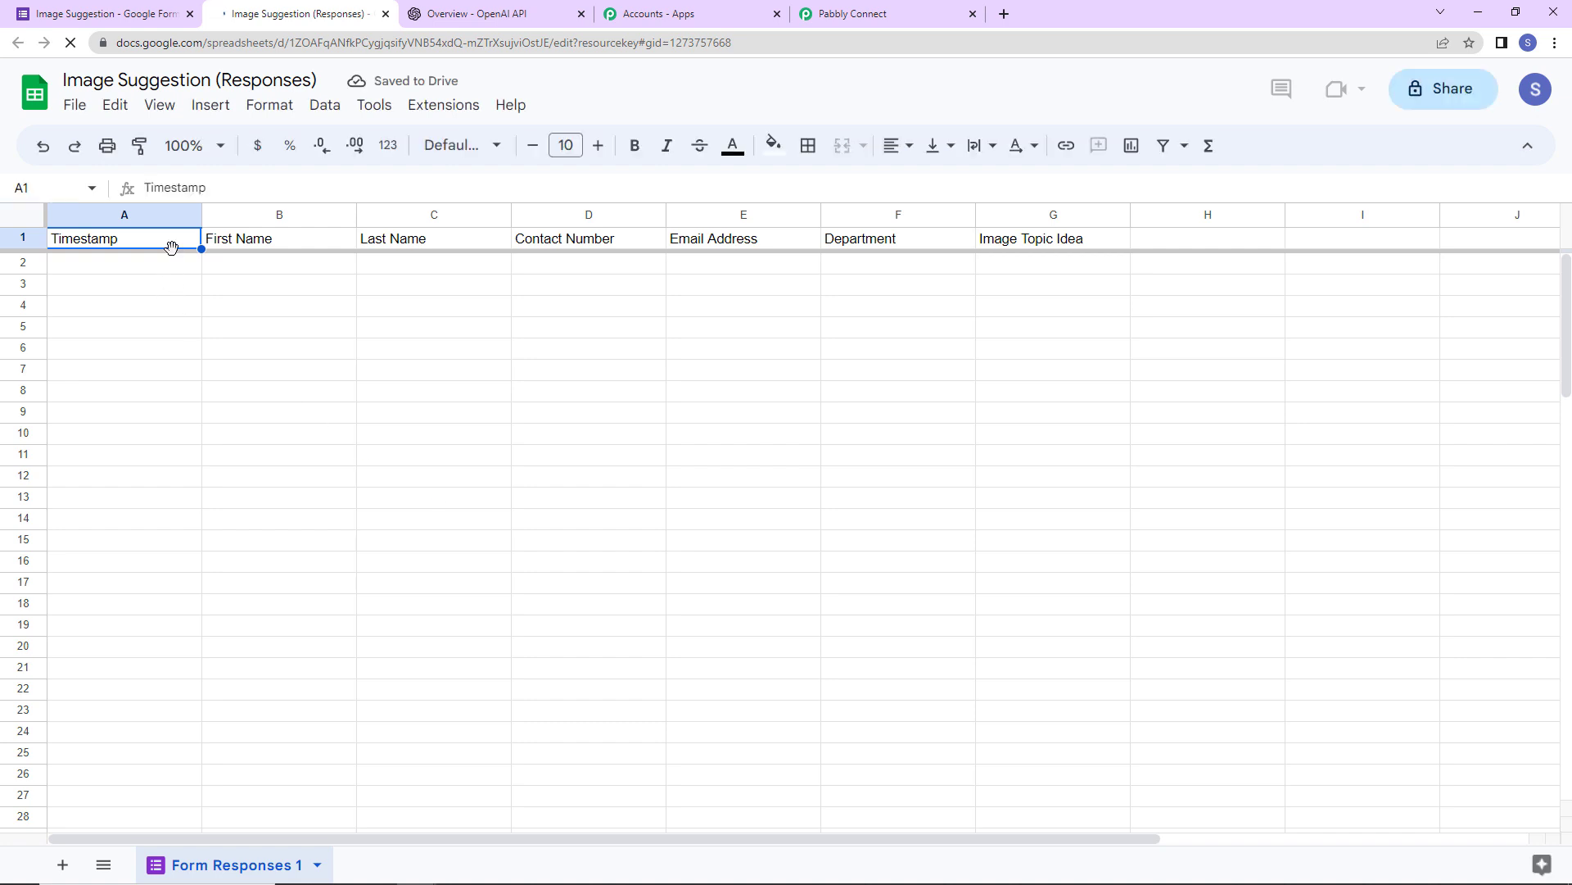
- Fill header row 1 (Timestamp to Image Topic Idea) with light blue
{"action": "left_click", "coordinate": [22, 240]}
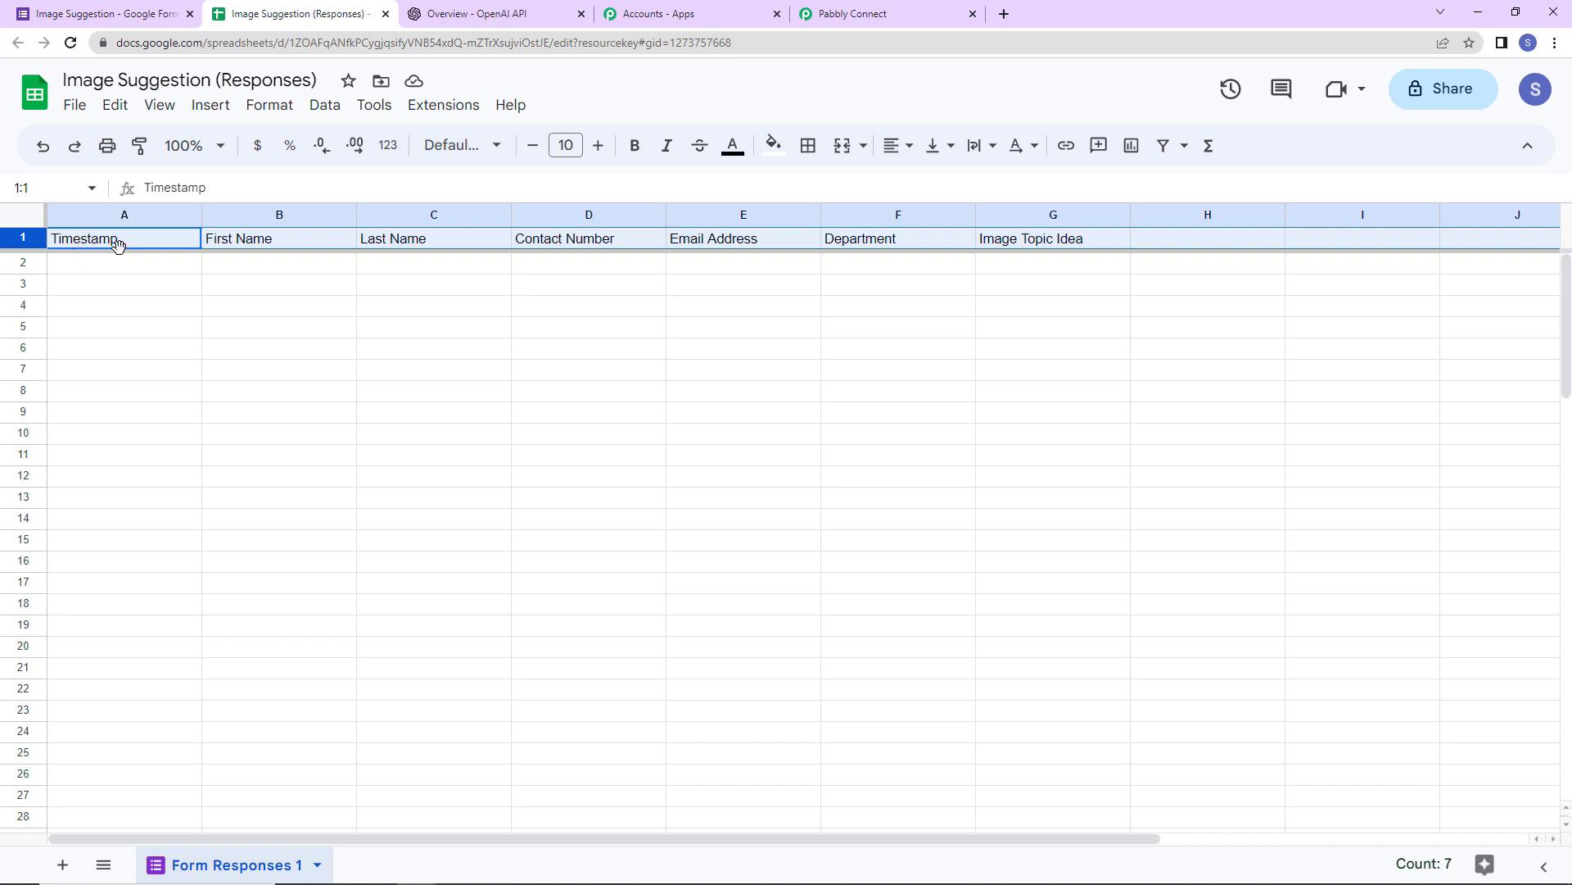
{"action": "left_click", "coordinate": [775, 164]}
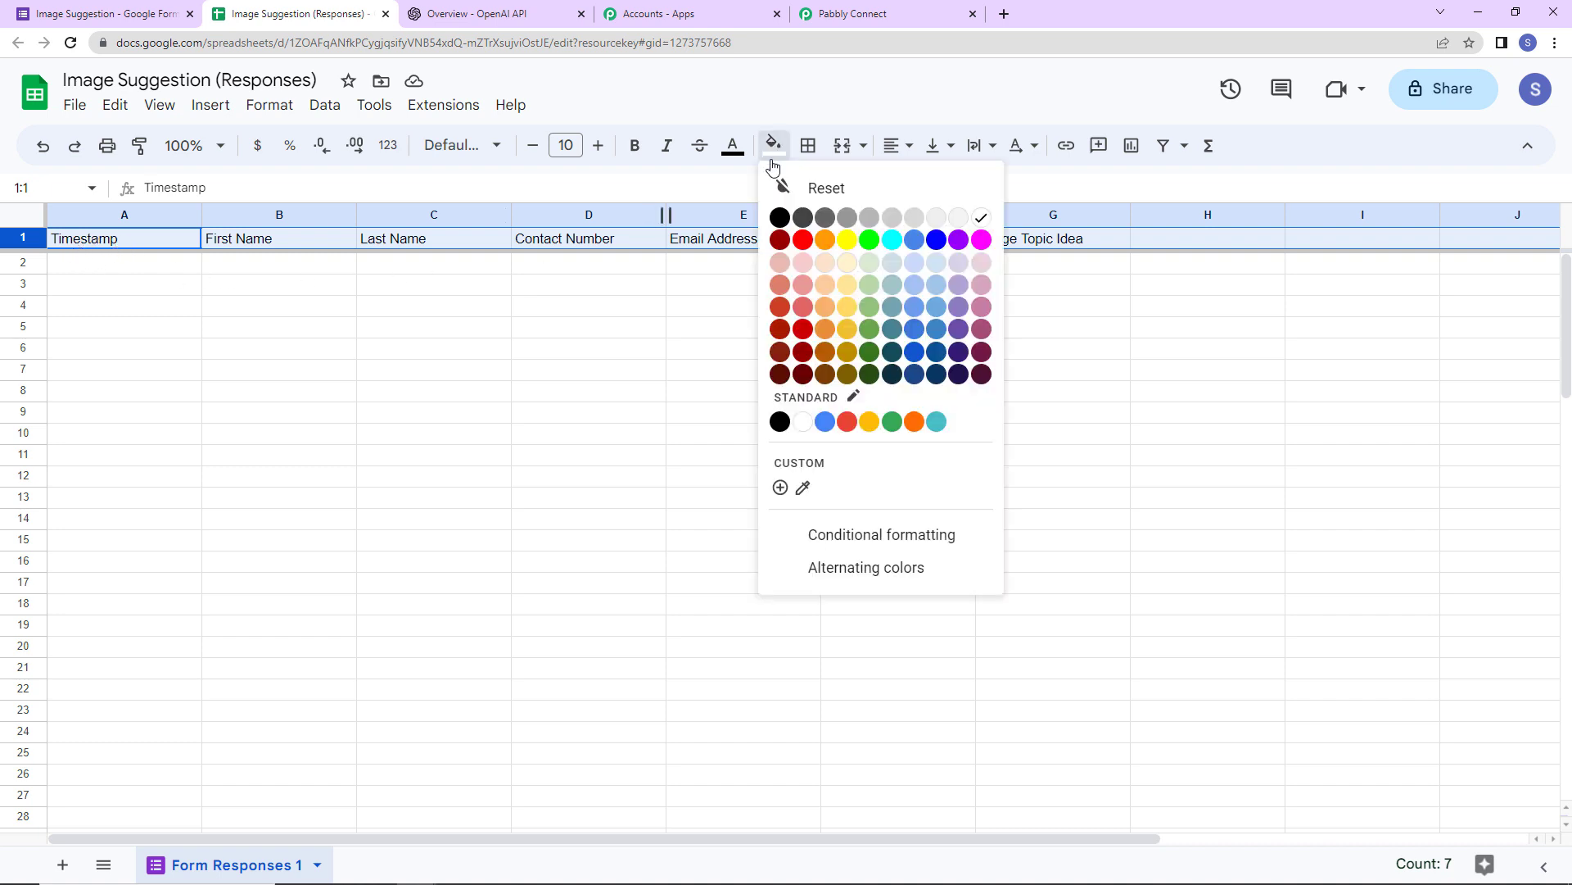
{"action": "left_click", "coordinate": [919, 293]}
{"action": "left_click", "coordinate": [1131, 409]}
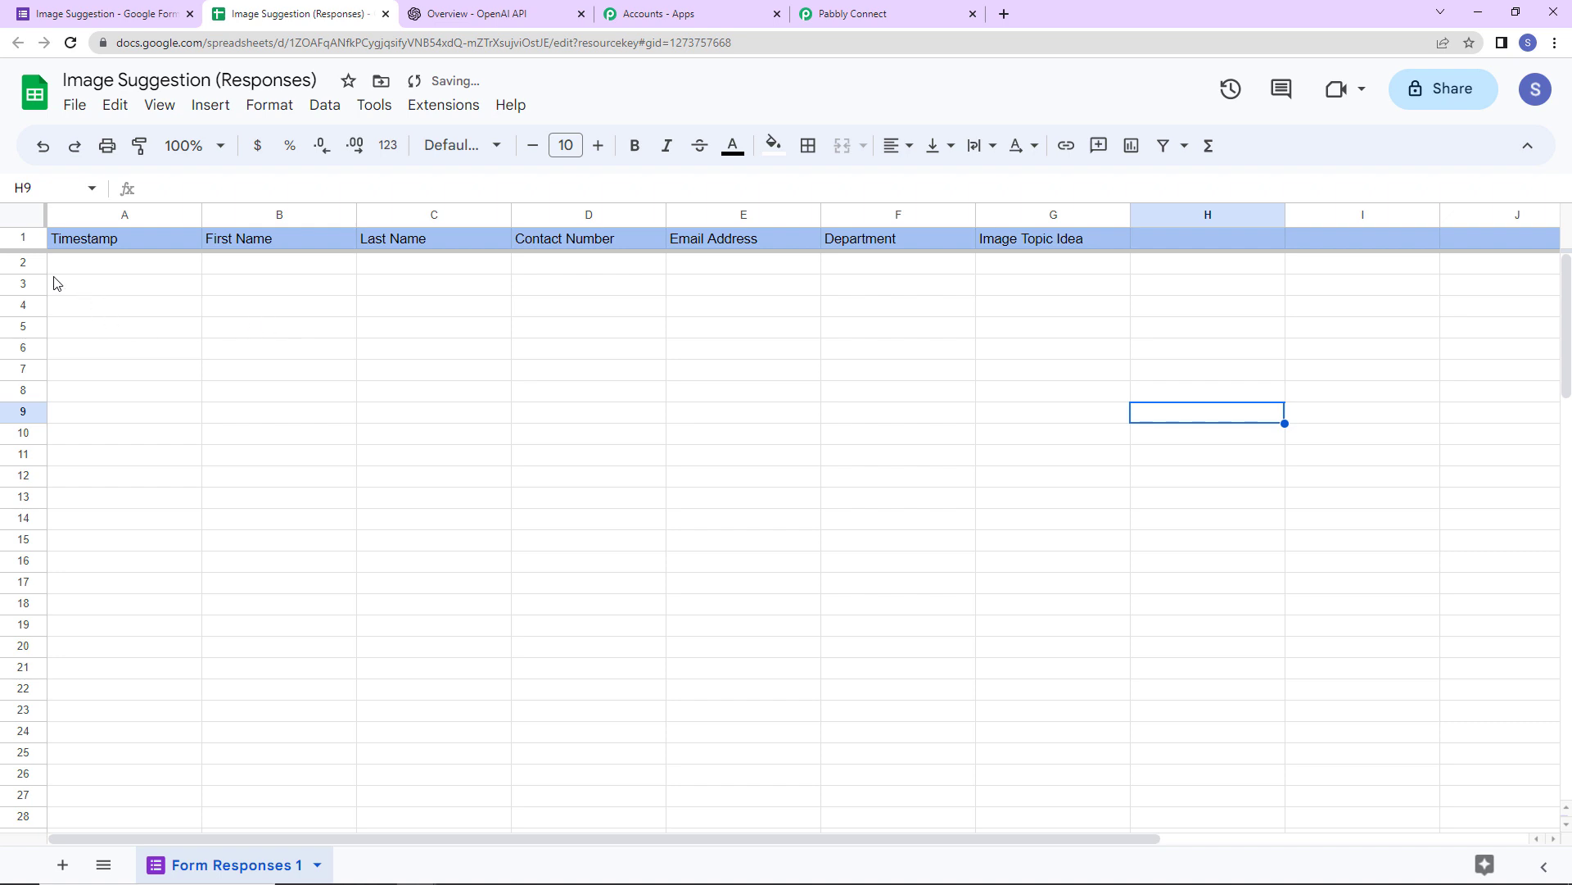
- Make the header row text larger and bold, then return to the form's responses page
{"action": "left_click", "coordinate": [21, 239]}
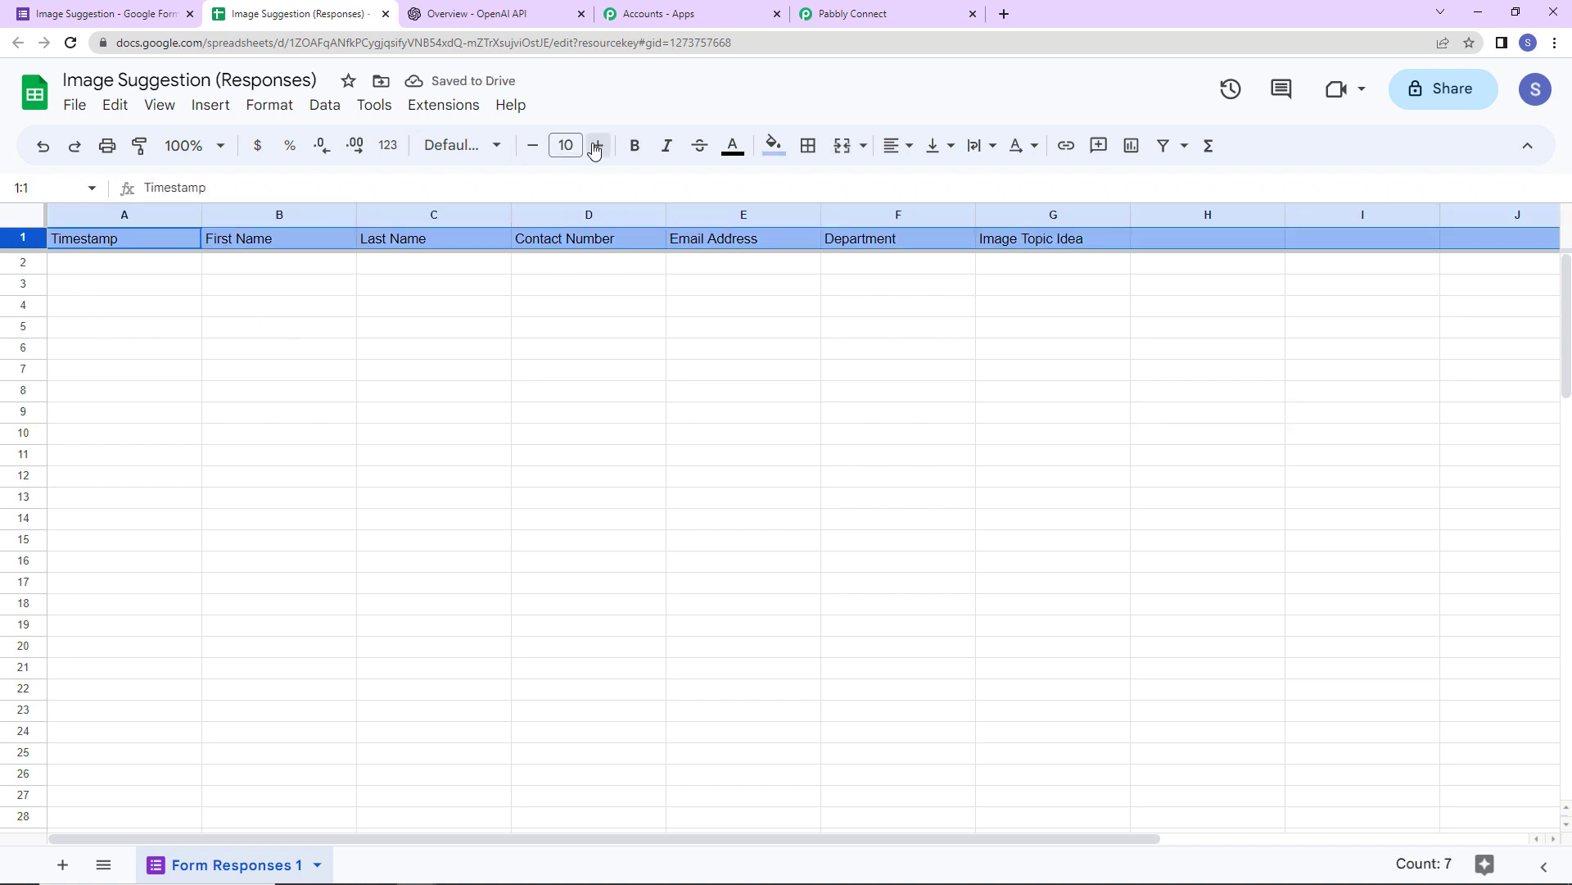
{"action": "left_click", "coordinate": [598, 145]}
{"action": "left_click", "coordinate": [598, 145]}
{"action": "left_click", "coordinate": [634, 145]}
{"action": "left_click", "coordinate": [613, 483]}
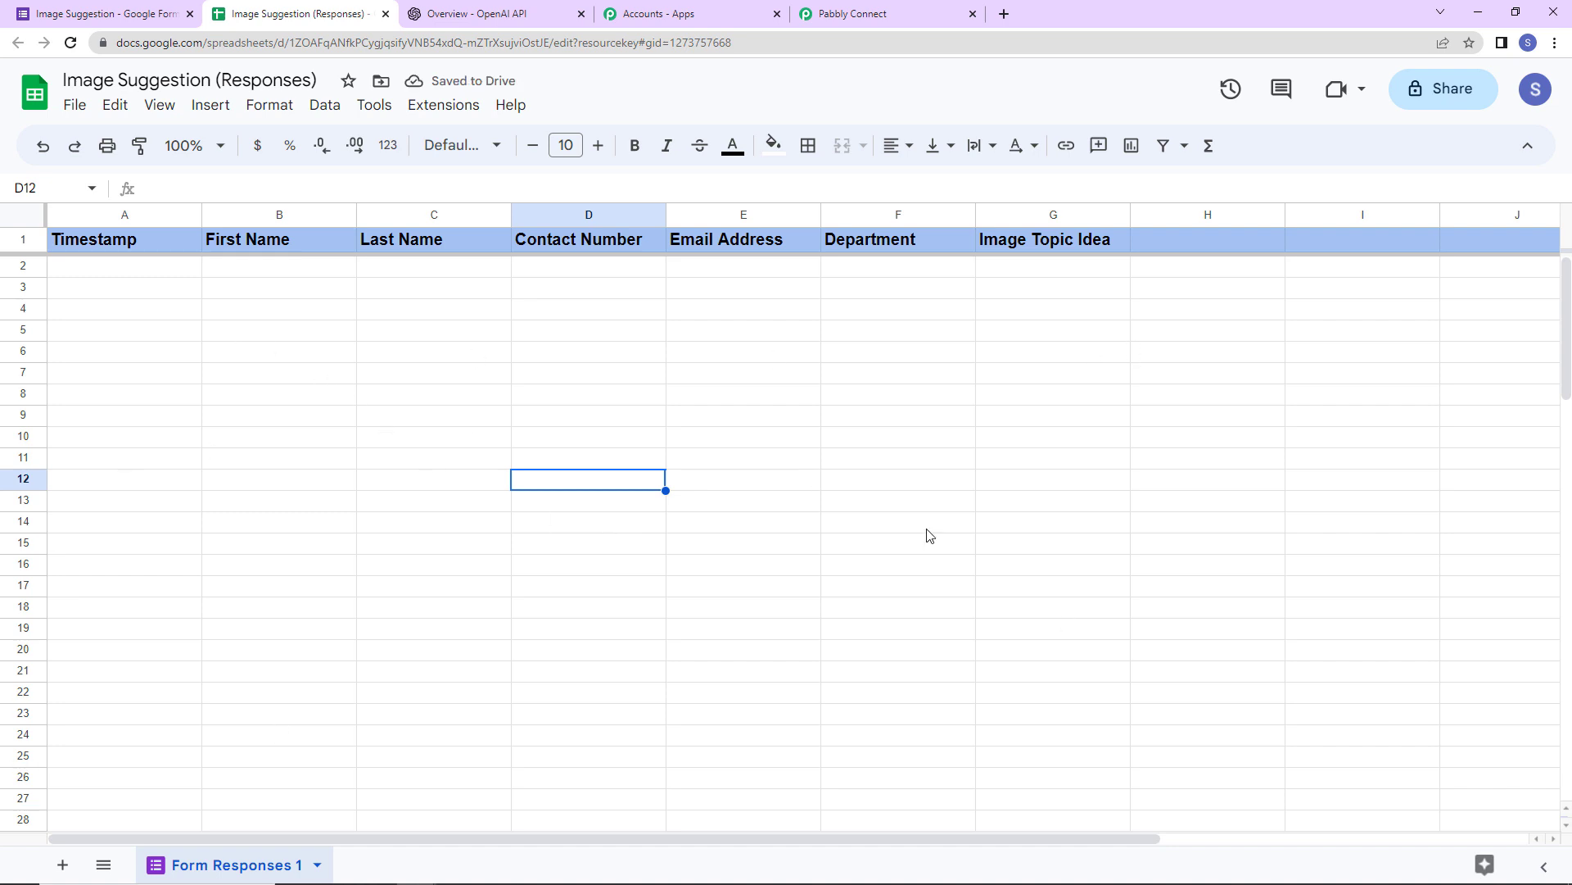
{"action": "left_click", "coordinate": [109, 15]}
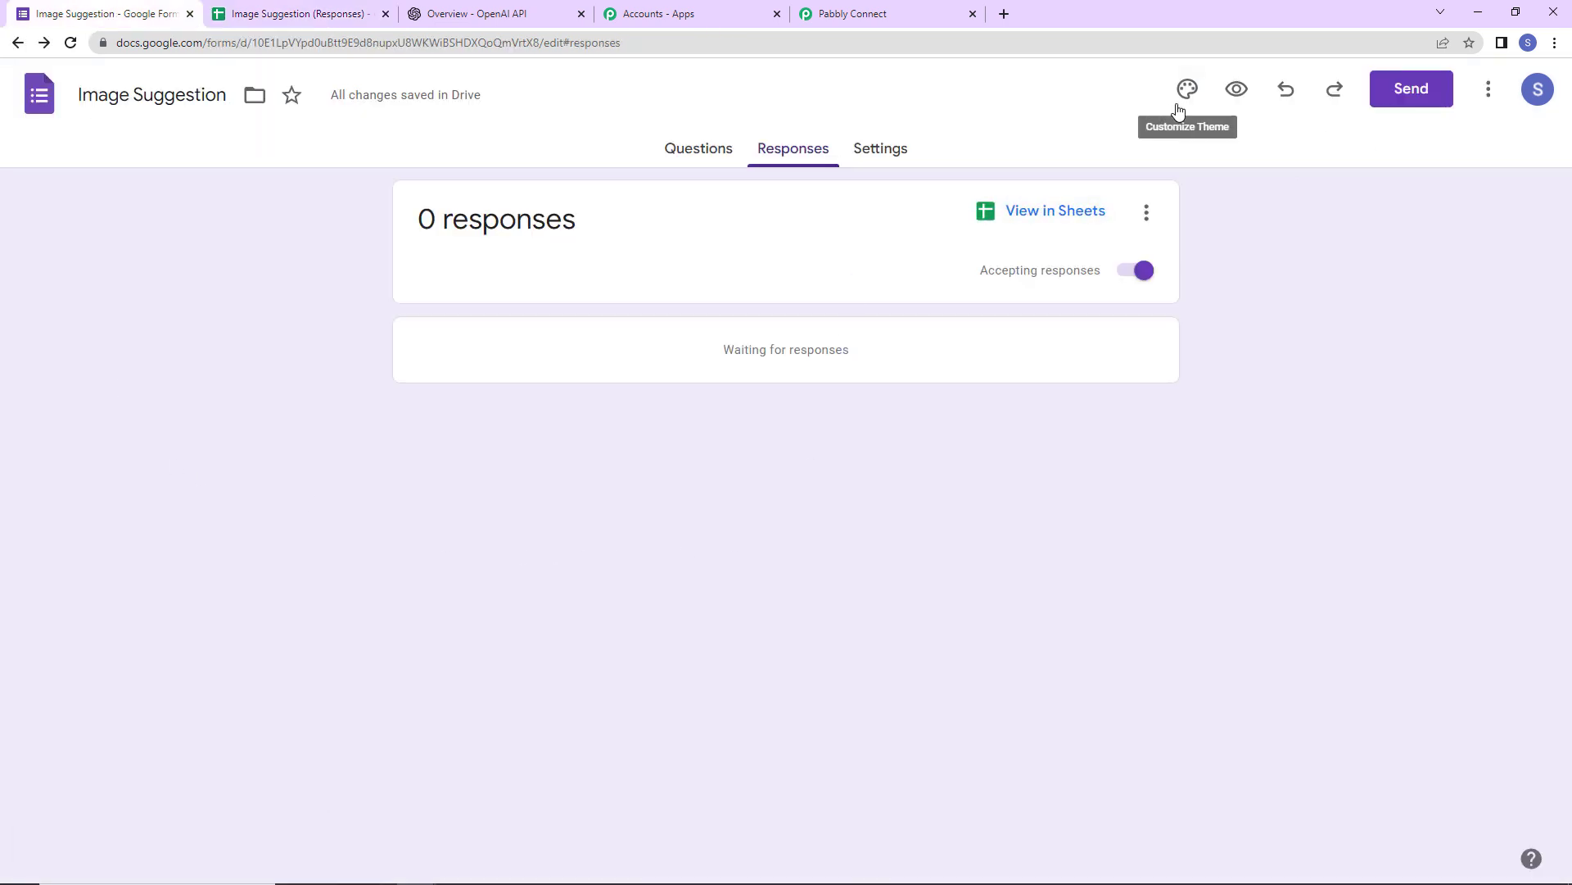
- In the form preview, enter a test first name, last name and contact number
{"action": "left_click", "coordinate": [1223, 88]}
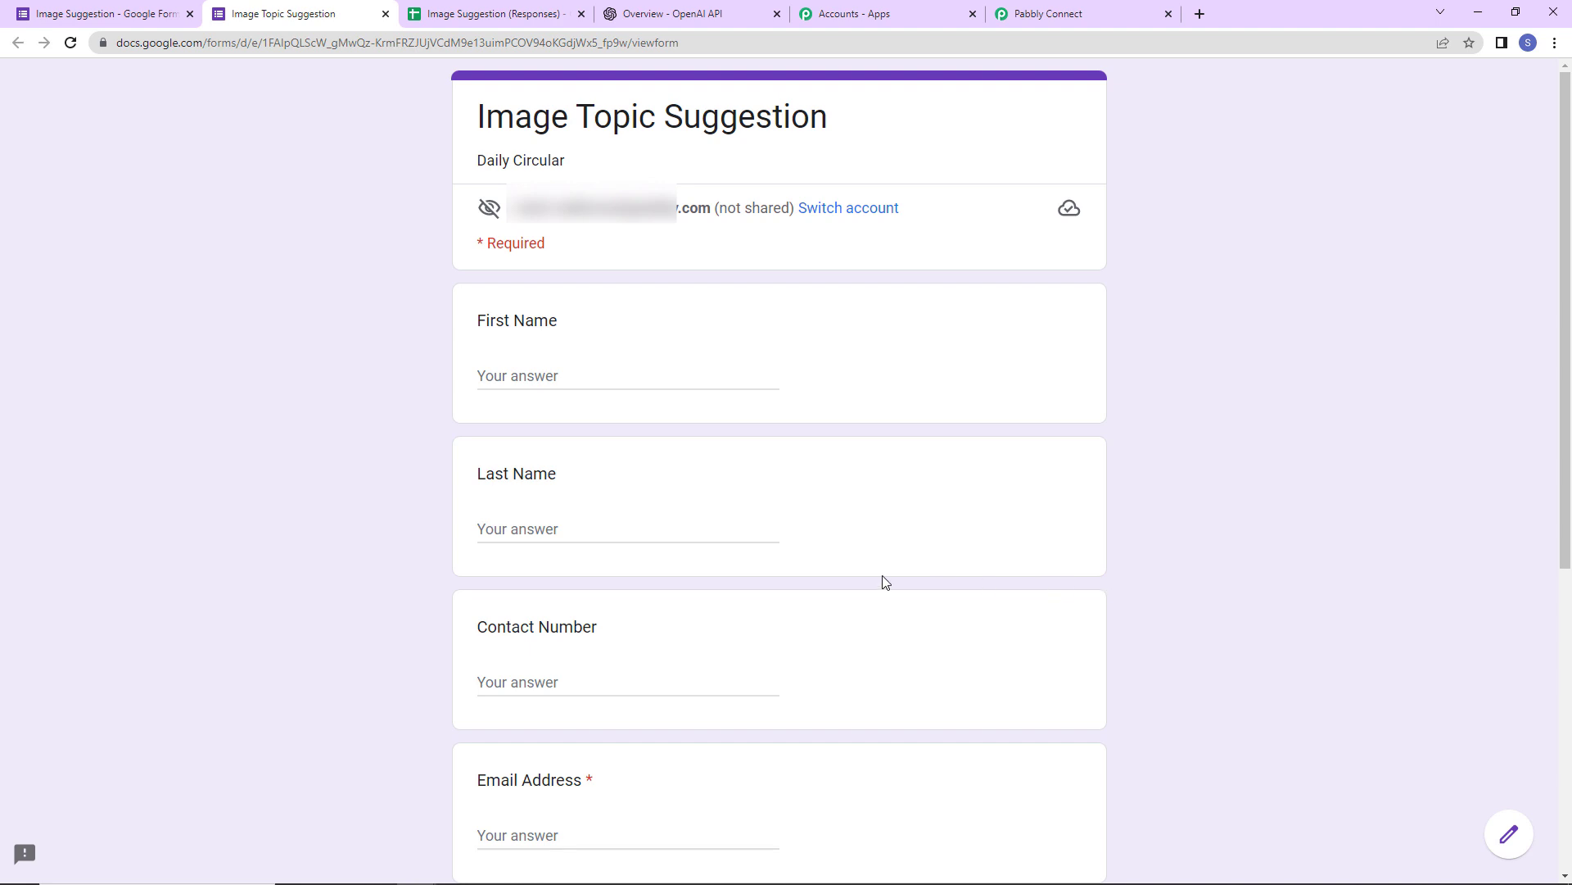
{"action": "left_click", "coordinate": [515, 370]}
{"action": "type", "text": "Demo"}
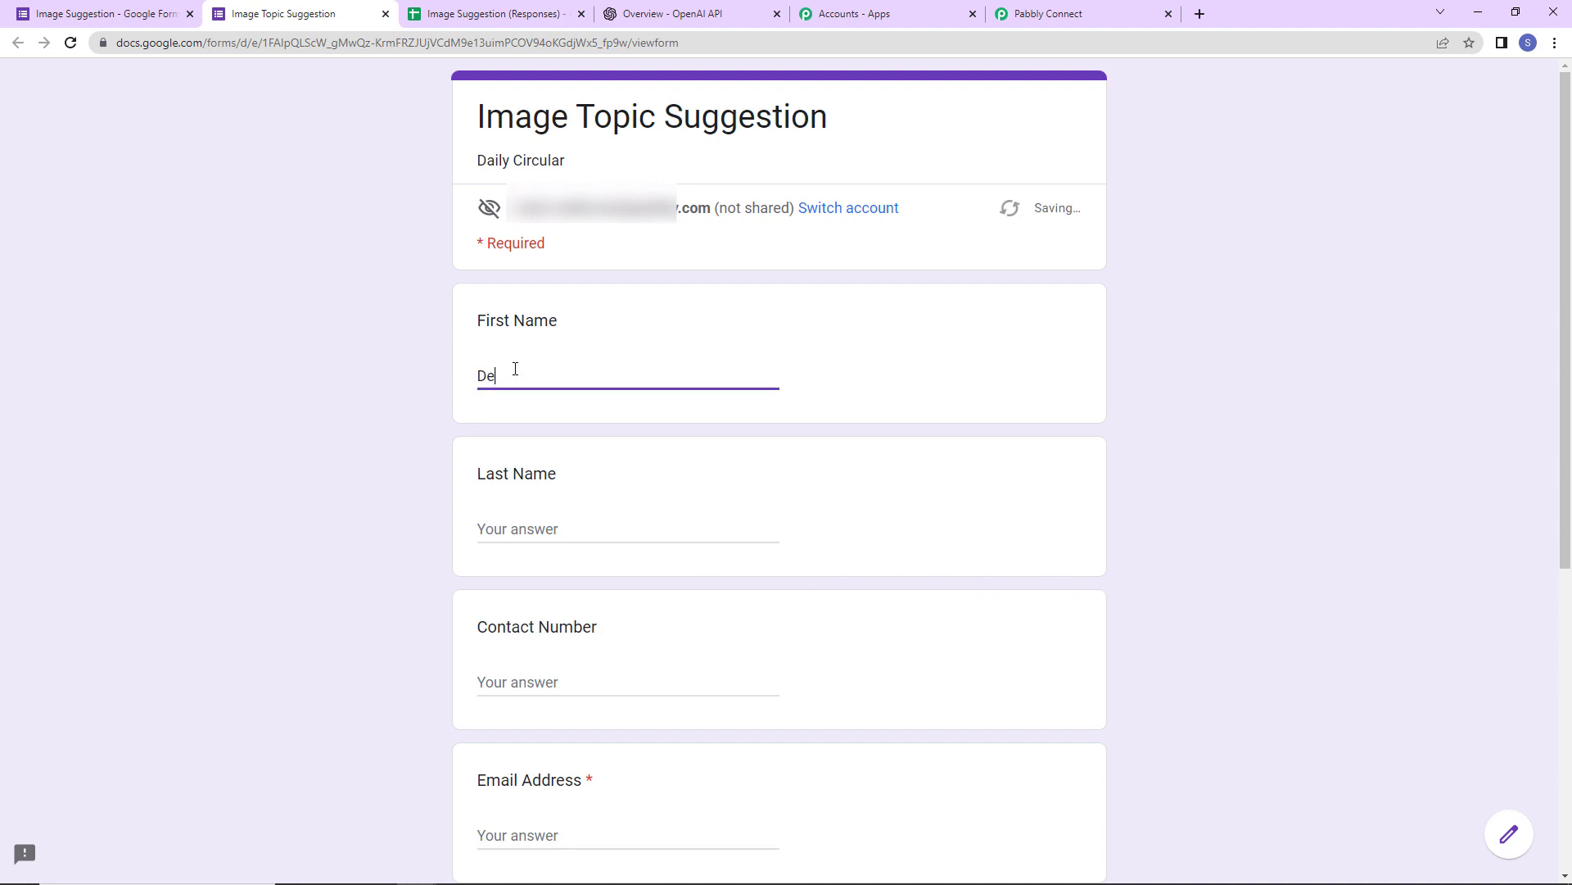
{"action": "key", "text": "Tab"}
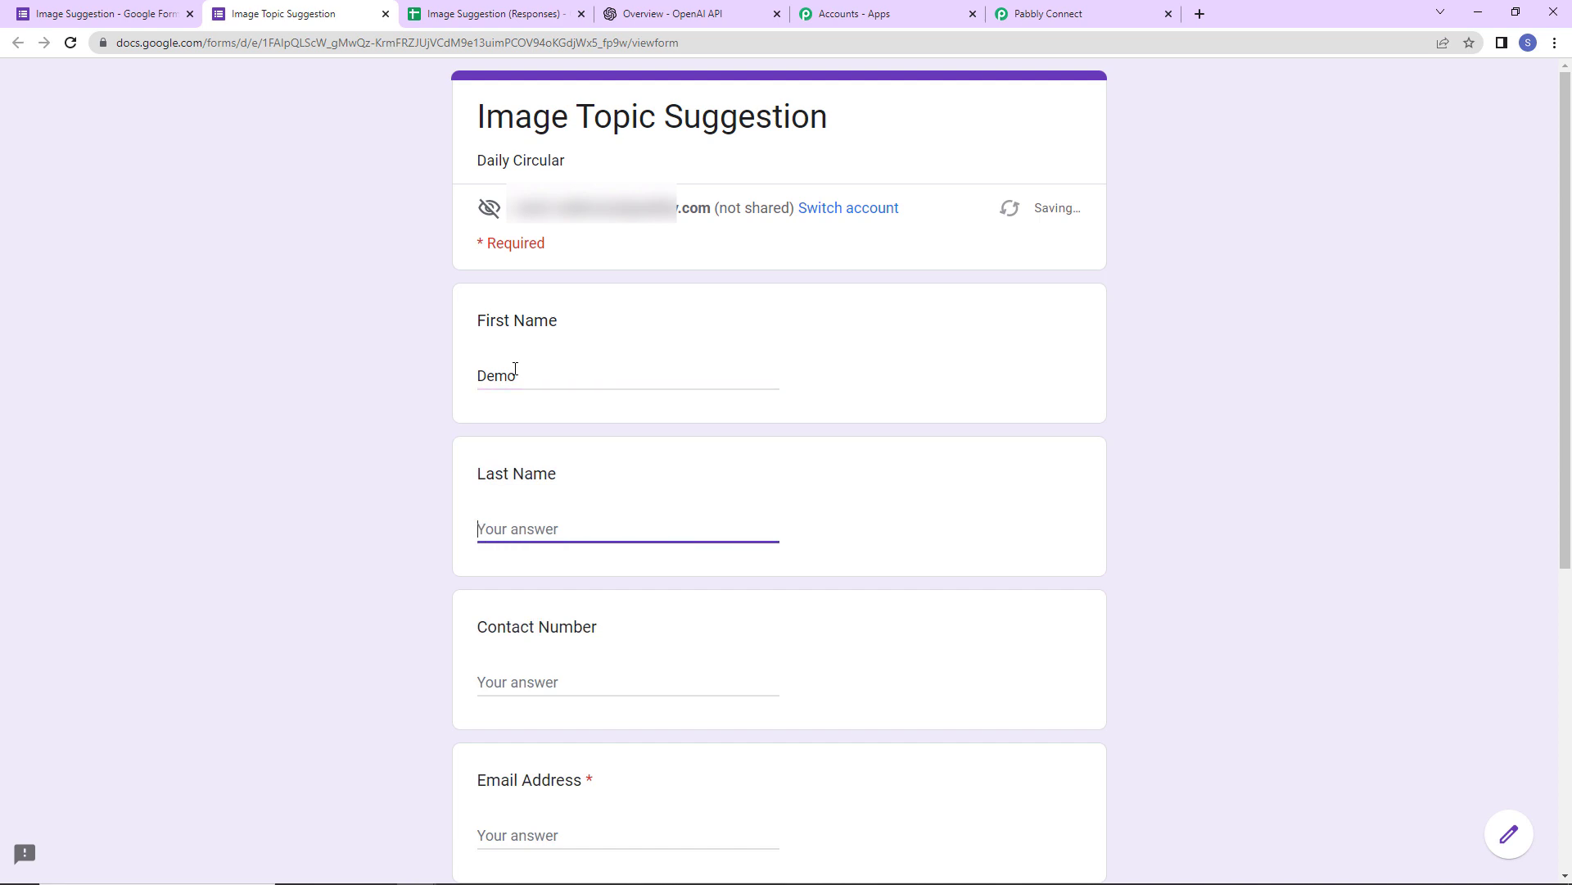
{"action": "type", "text": "Dummy"}
{"action": "key", "text": "Tab"}
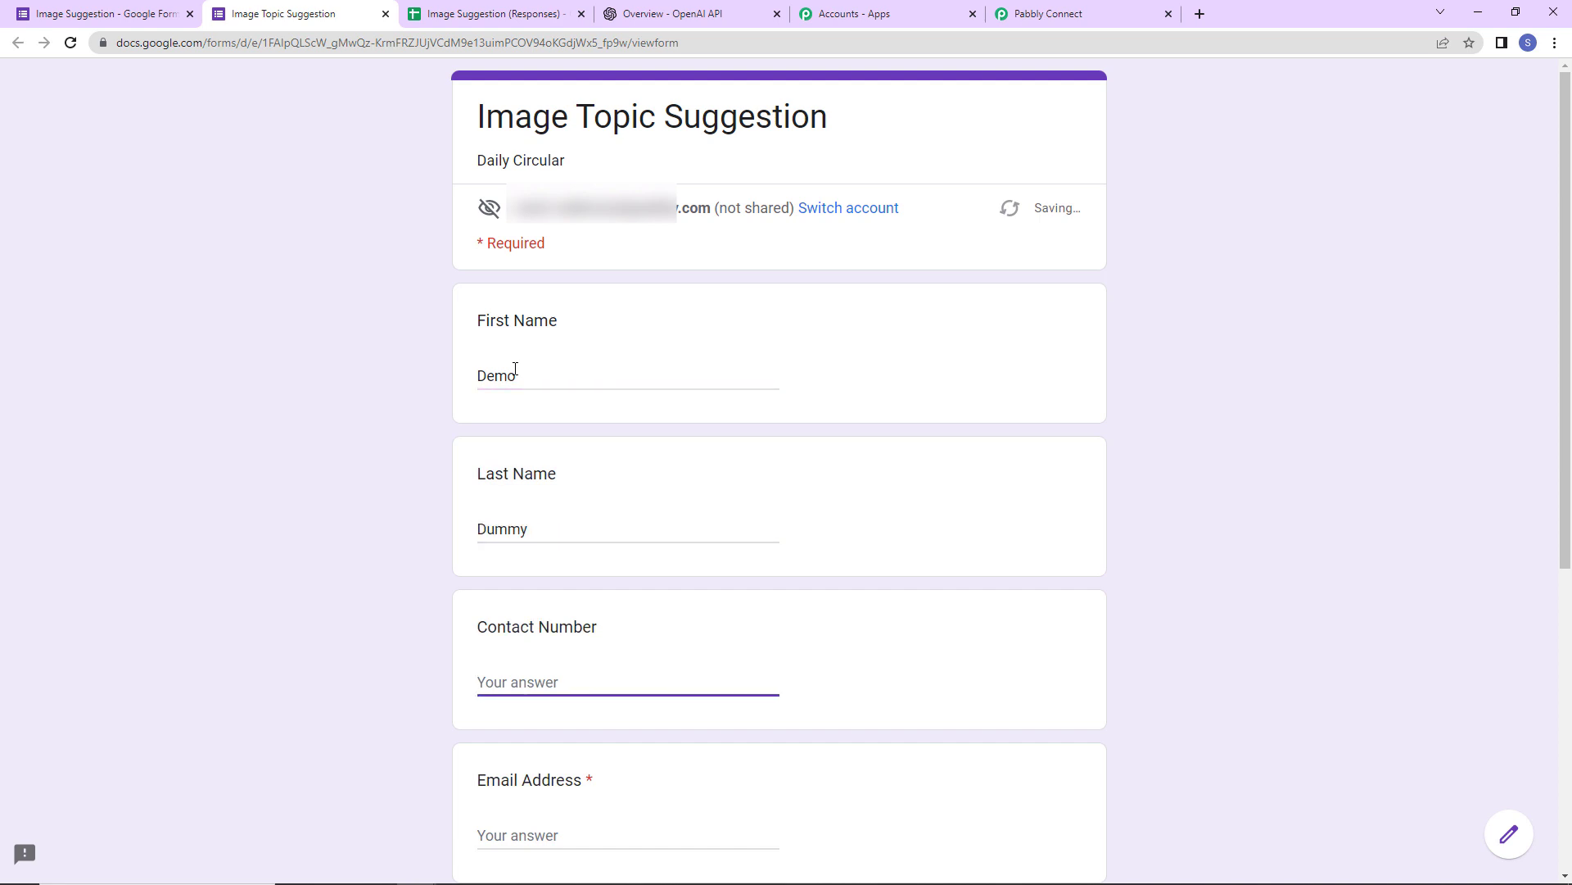
{"action": "type", "text": "9111111111"}
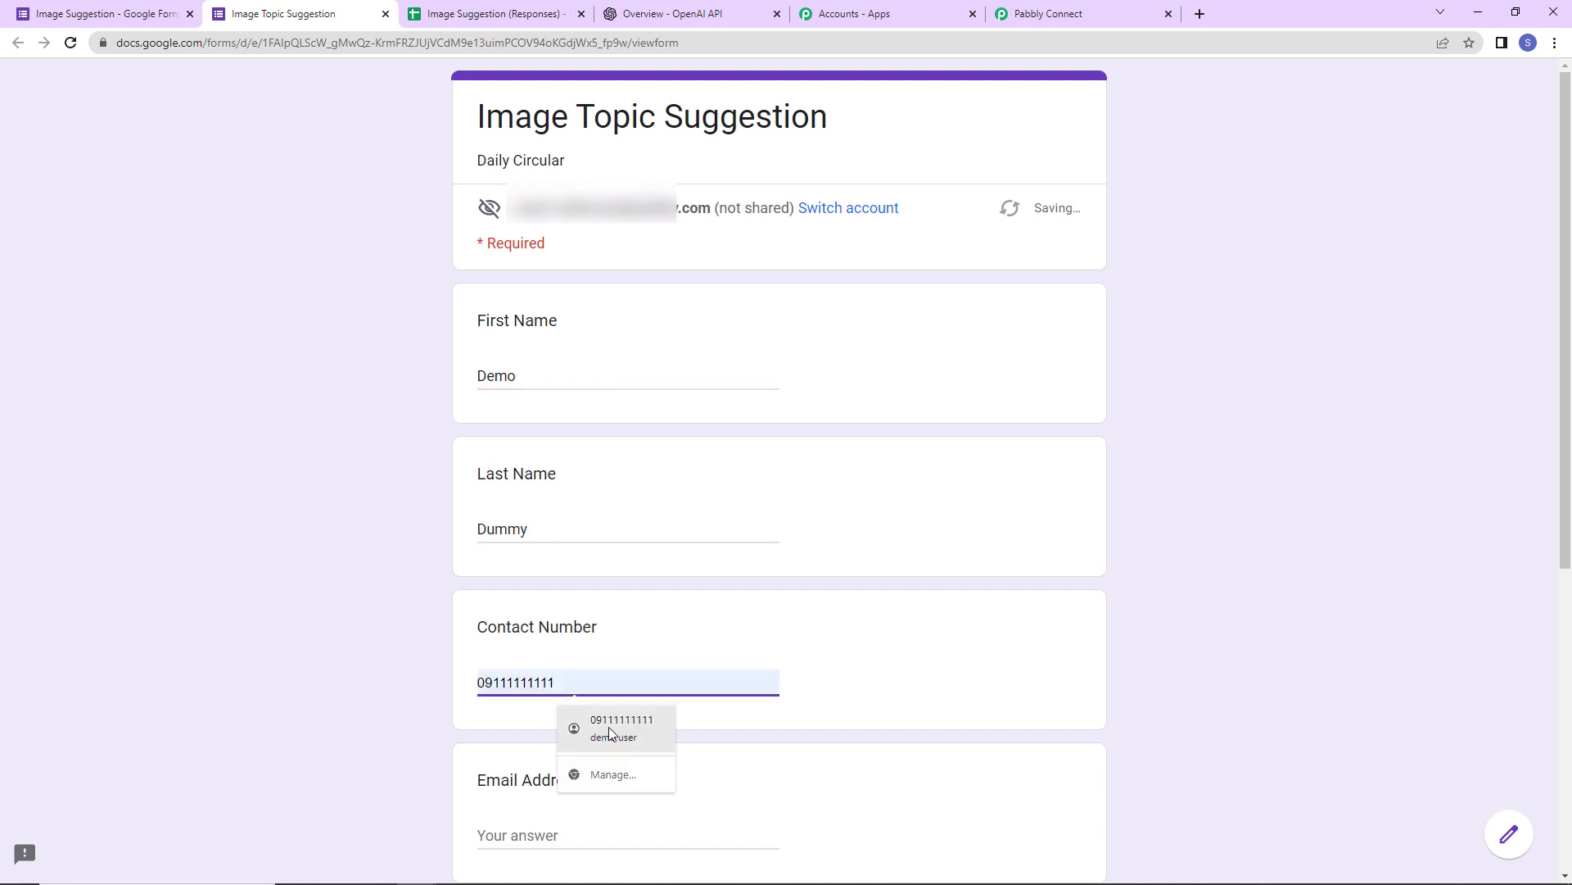
{"action": "left_click", "coordinate": [578, 725]}
{"action": "left_click", "coordinate": [481, 680]}
{"action": "key", "text": "Delete"}
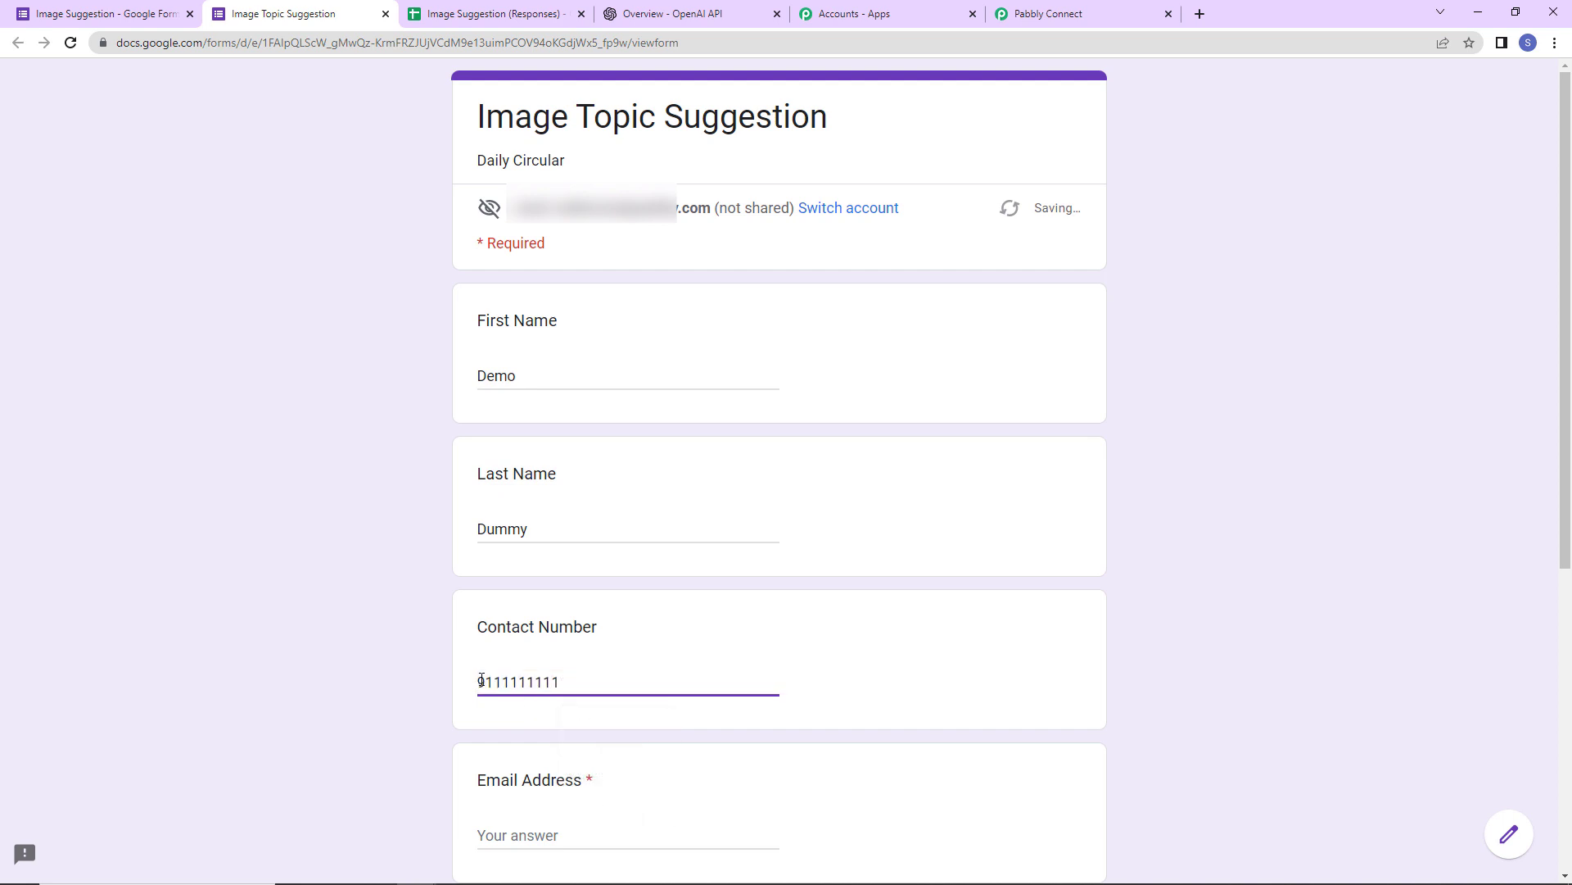
- Add a test e-mail address, department HR and image topic idea Sunsets, then submit
{"action": "scroll", "coordinate": [531, 631], "scroll_direction": "down", "scroll_amount": 2}
{"action": "left_click", "coordinate": [530, 637]}
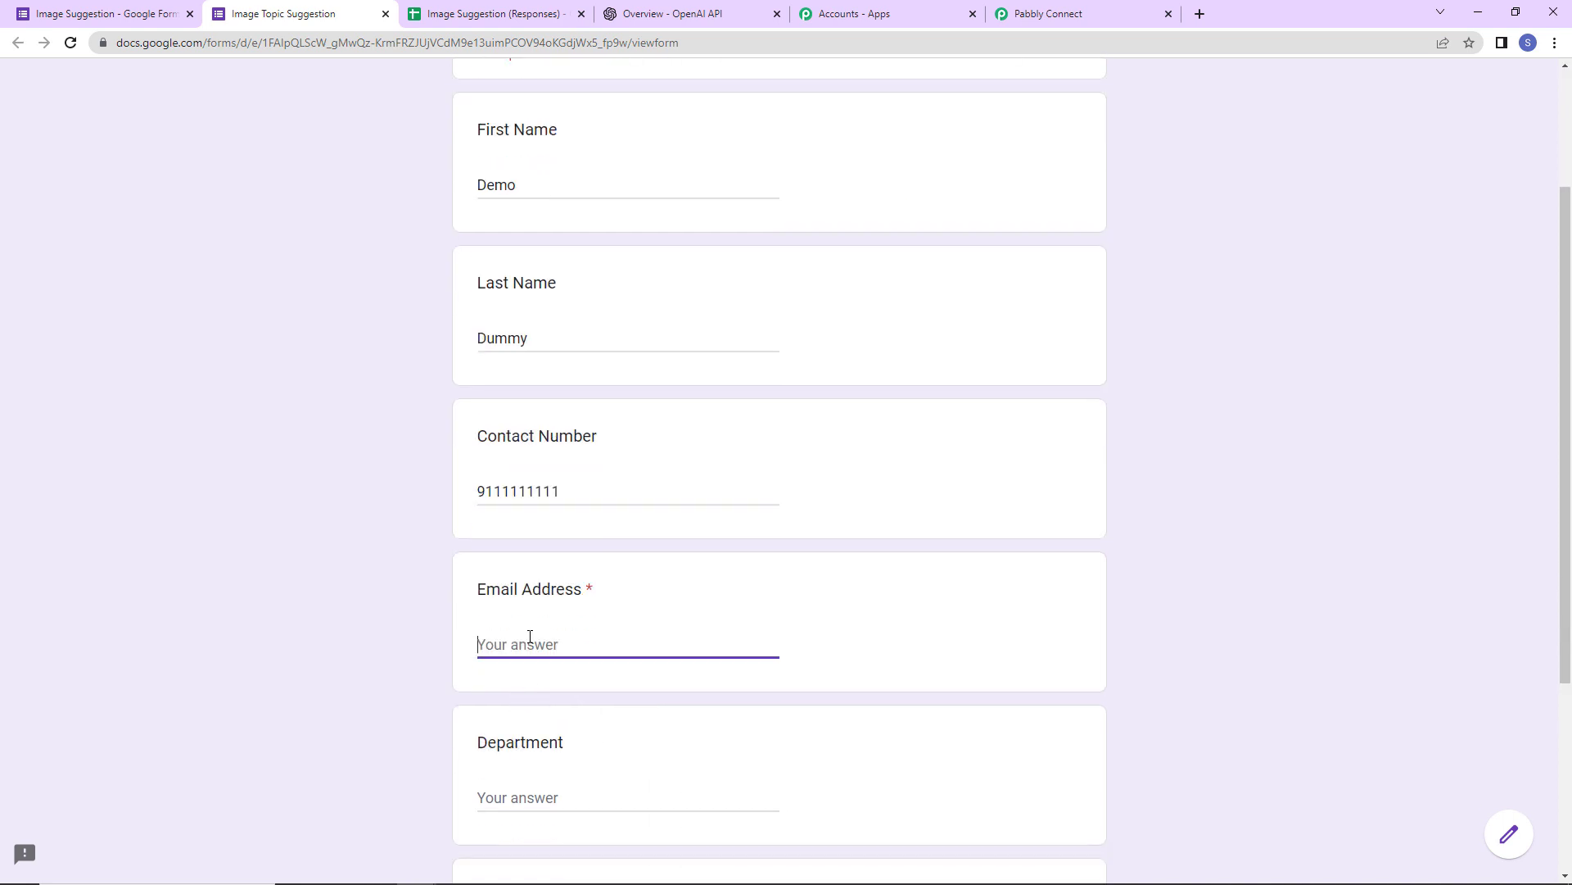
{"action": "scroll", "coordinate": [530, 637], "scroll_direction": "down", "scroll_amount": 2}
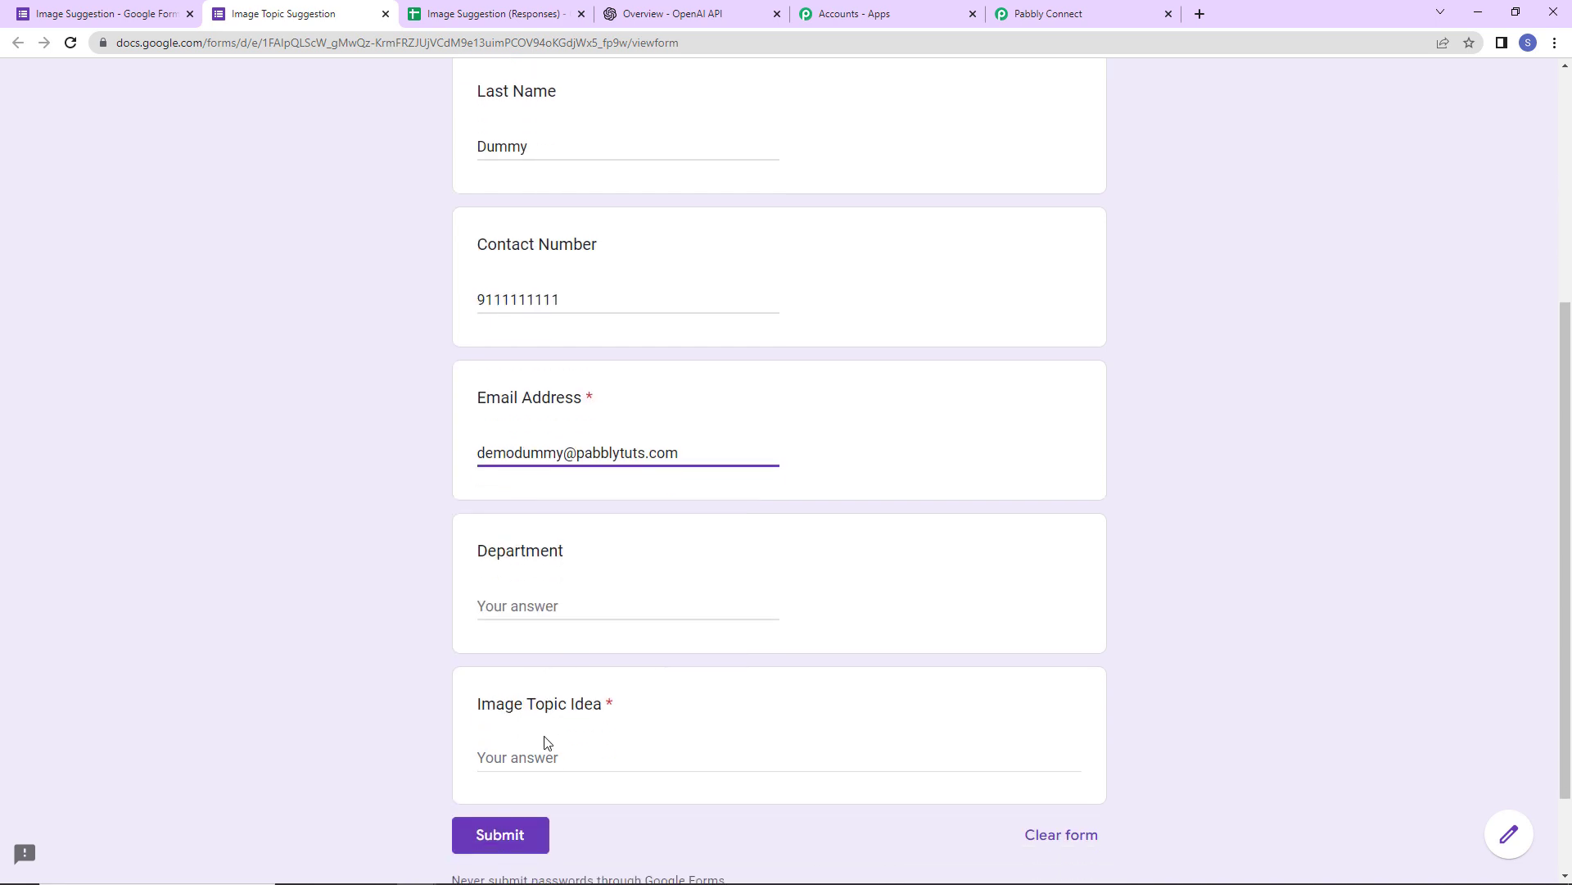
{"action": "left_click", "coordinate": [546, 606]}
{"action": "type", "text": "HR"}
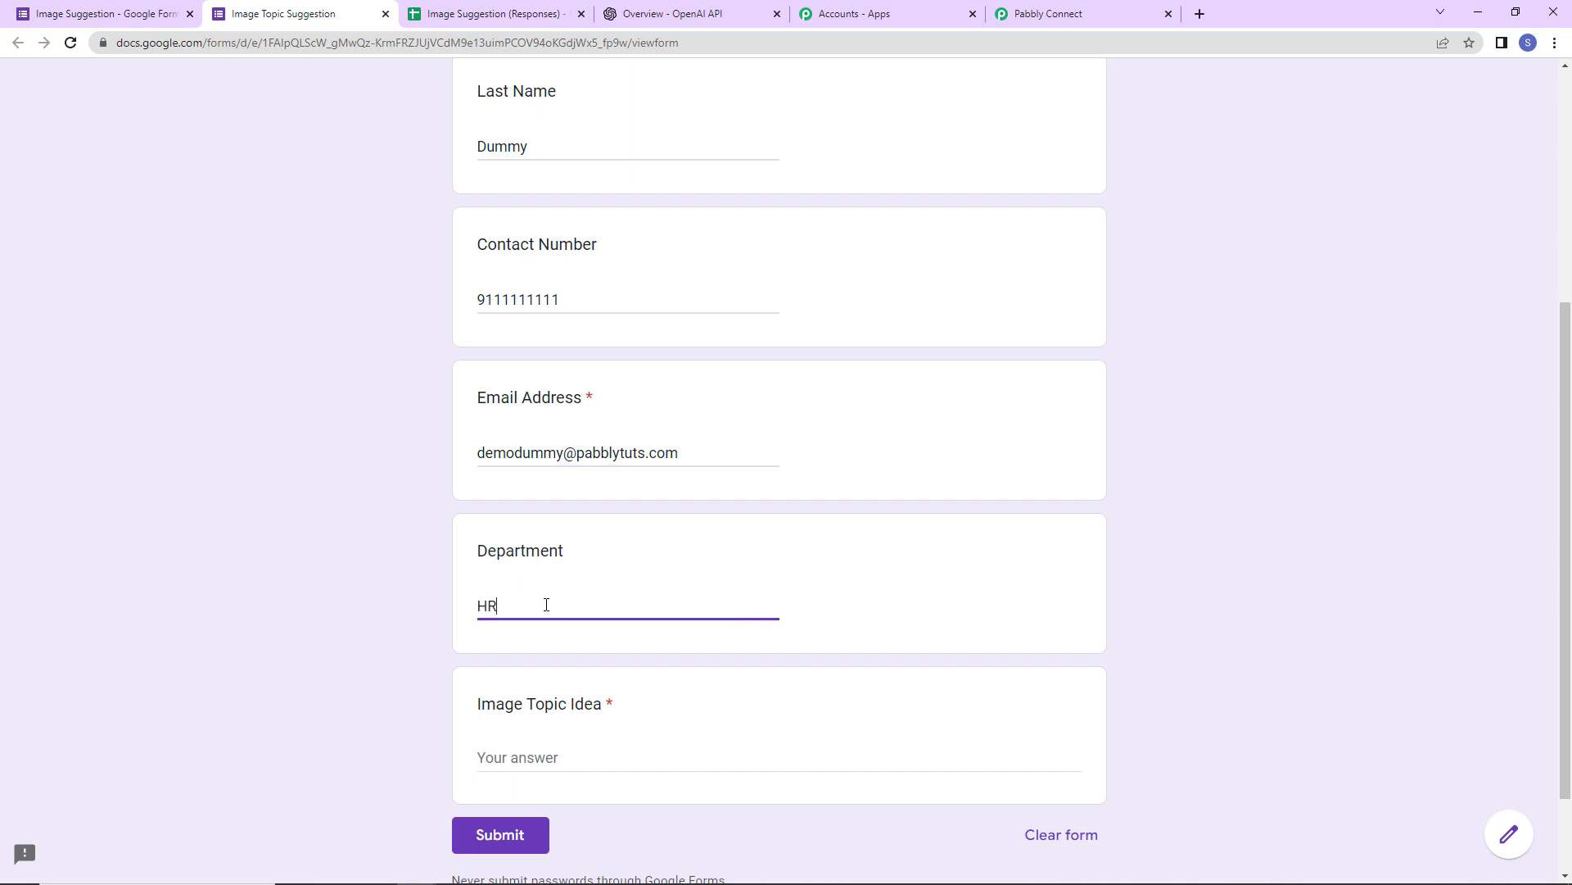
{"action": "scroll", "coordinate": [546, 604], "scroll_direction": "down", "scroll_amount": 2}
{"action": "left_click", "coordinate": [545, 641]}
{"action": "type", "text": "S"}
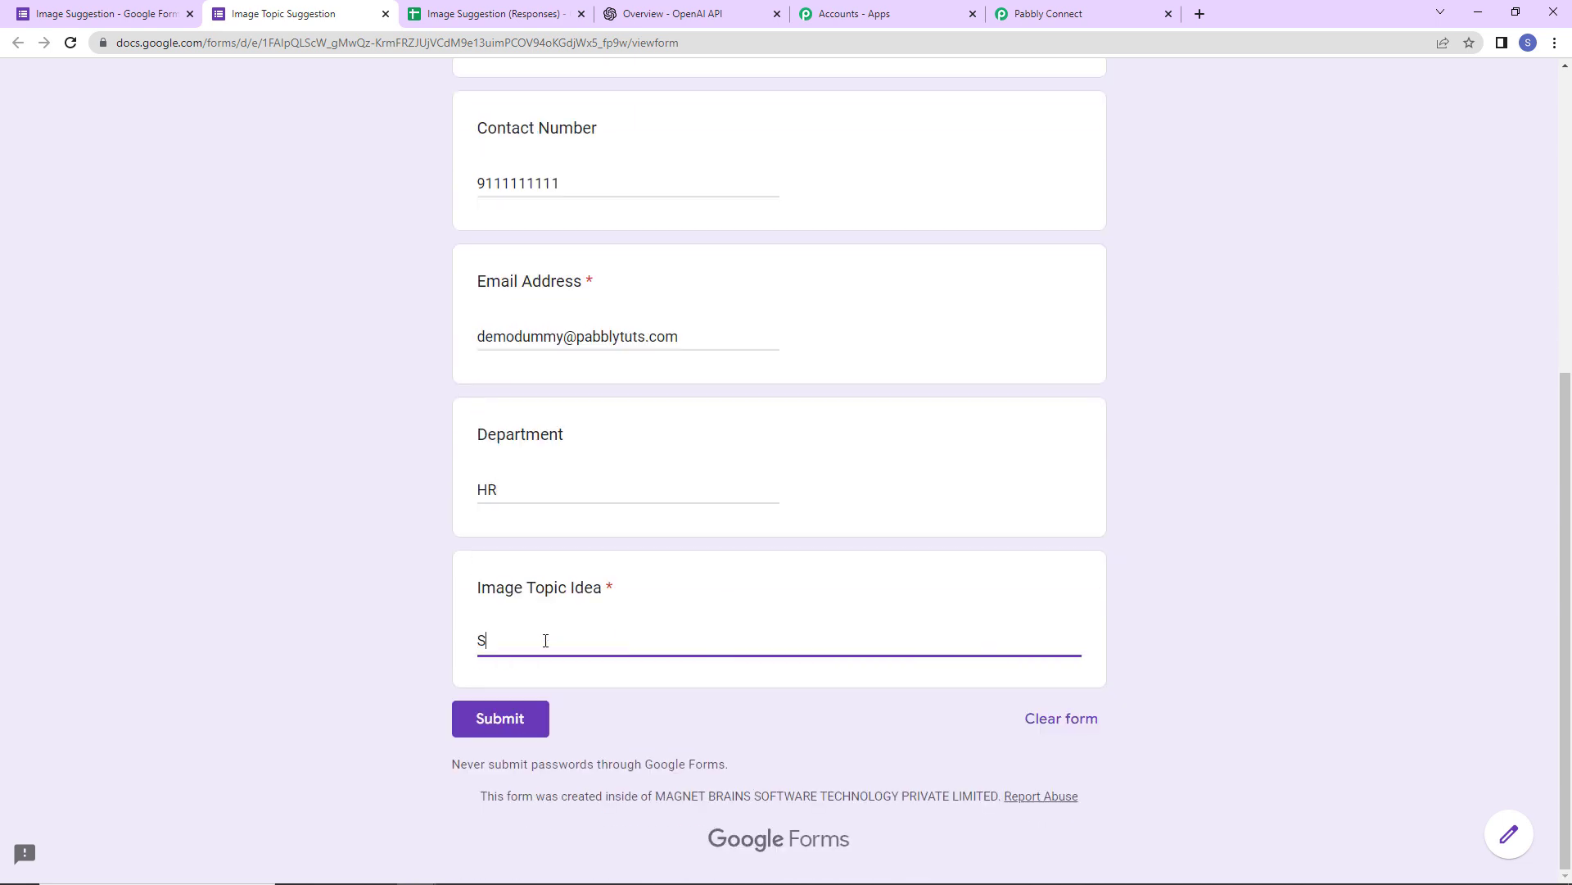
{"action": "type", "text": "unsets"}
{"action": "left_click", "coordinate": [533, 725]}
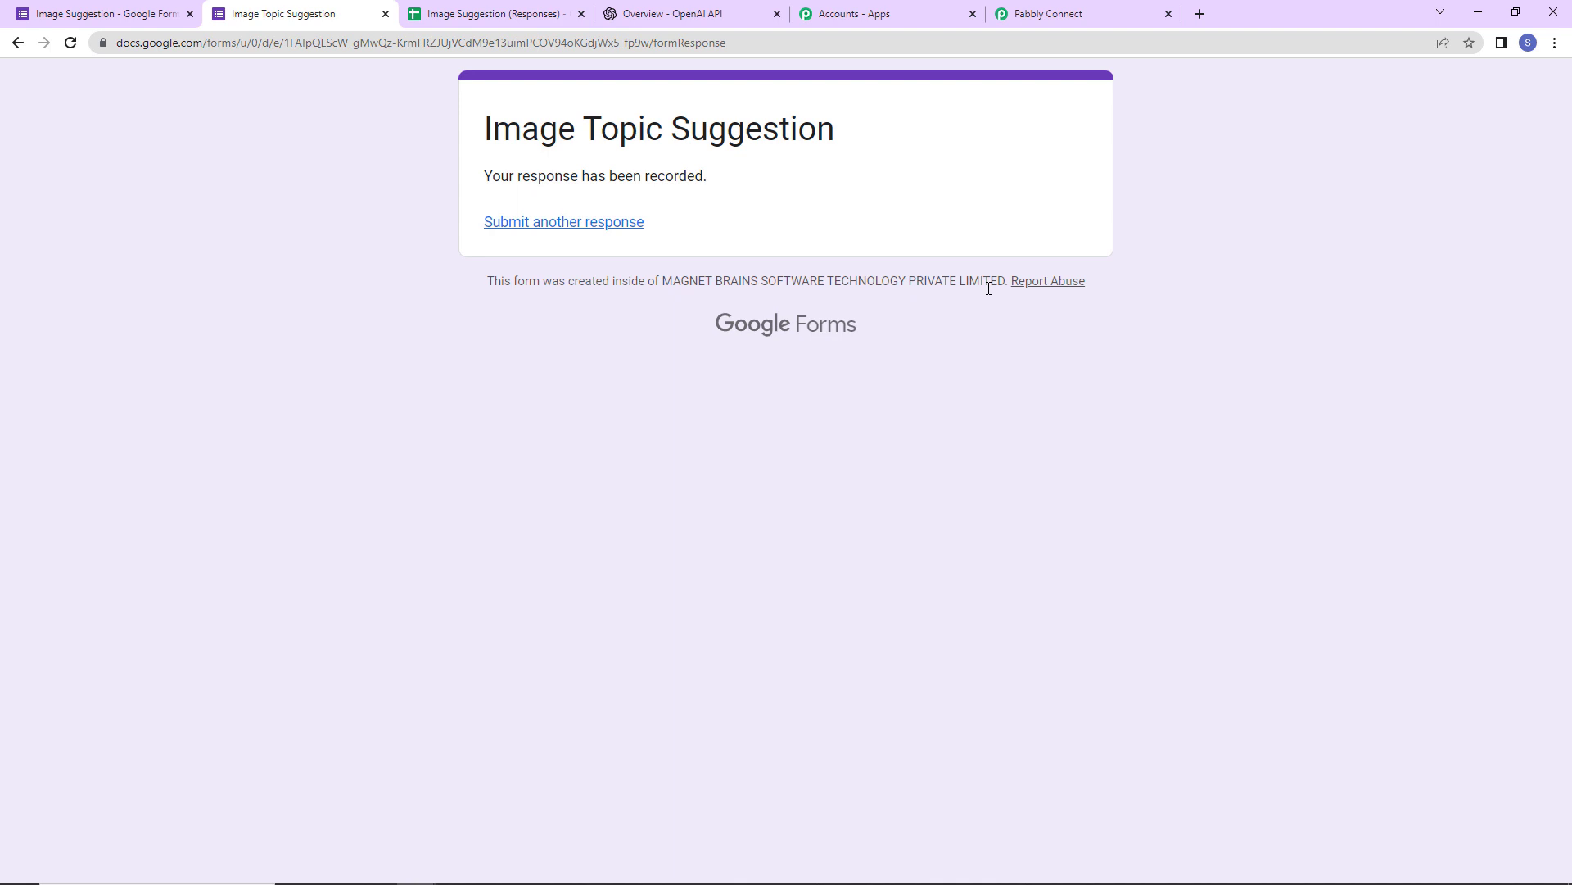
- Check row 2 holds the test response and that Pabbly Connect Webhooks add-on shows Installed
{"action": "left_click", "coordinate": [480, 16]}
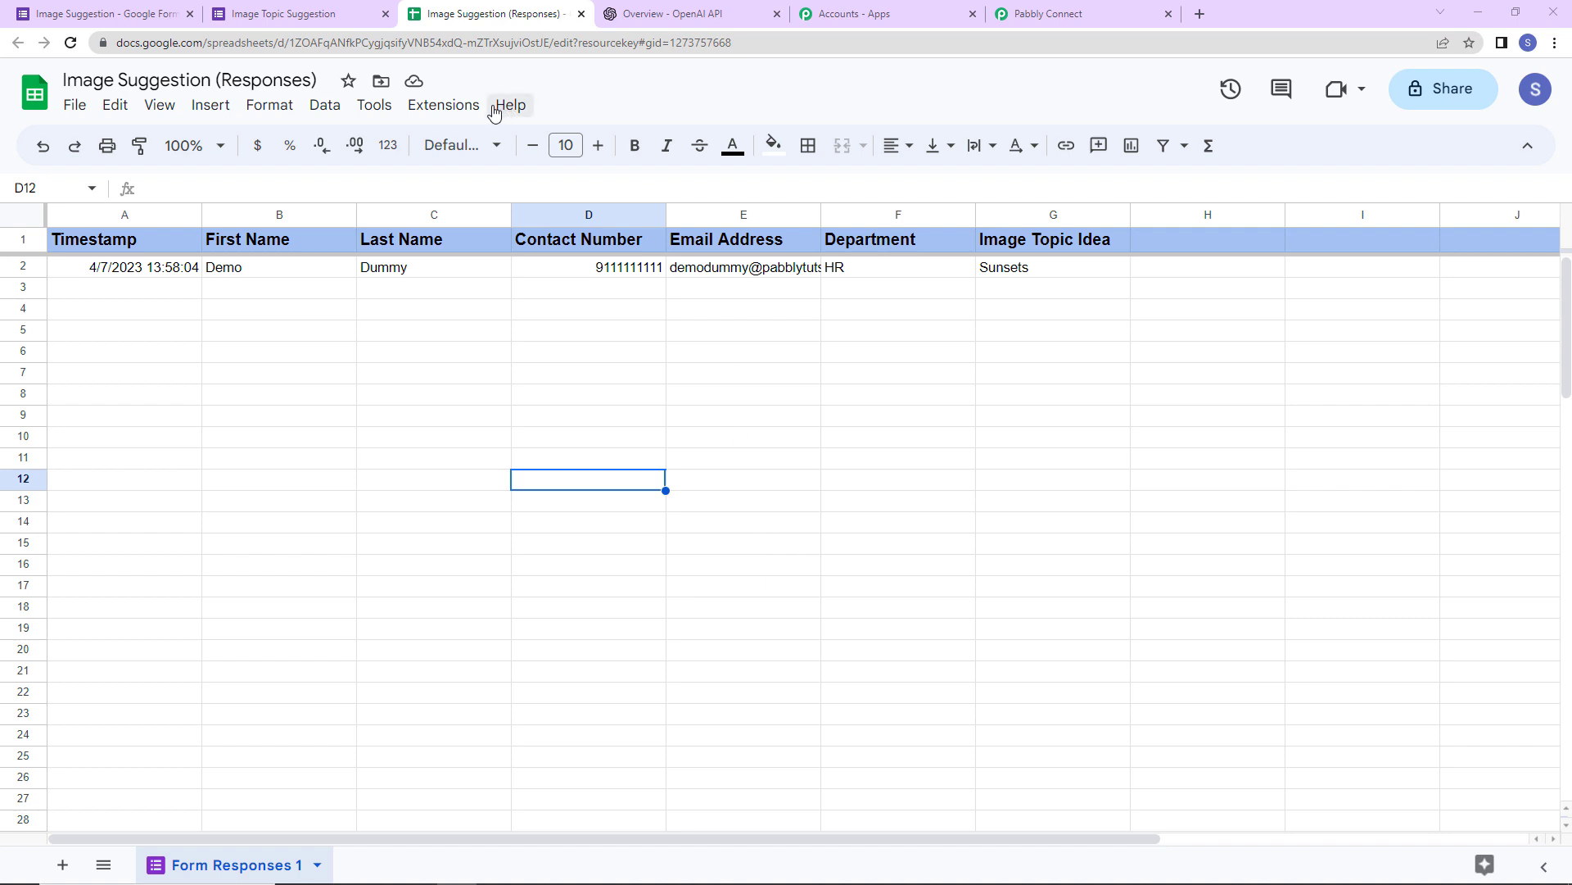
{"action": "left_click", "coordinate": [443, 107]}
{"action": "mouse_move", "coordinate": [444, 141]}
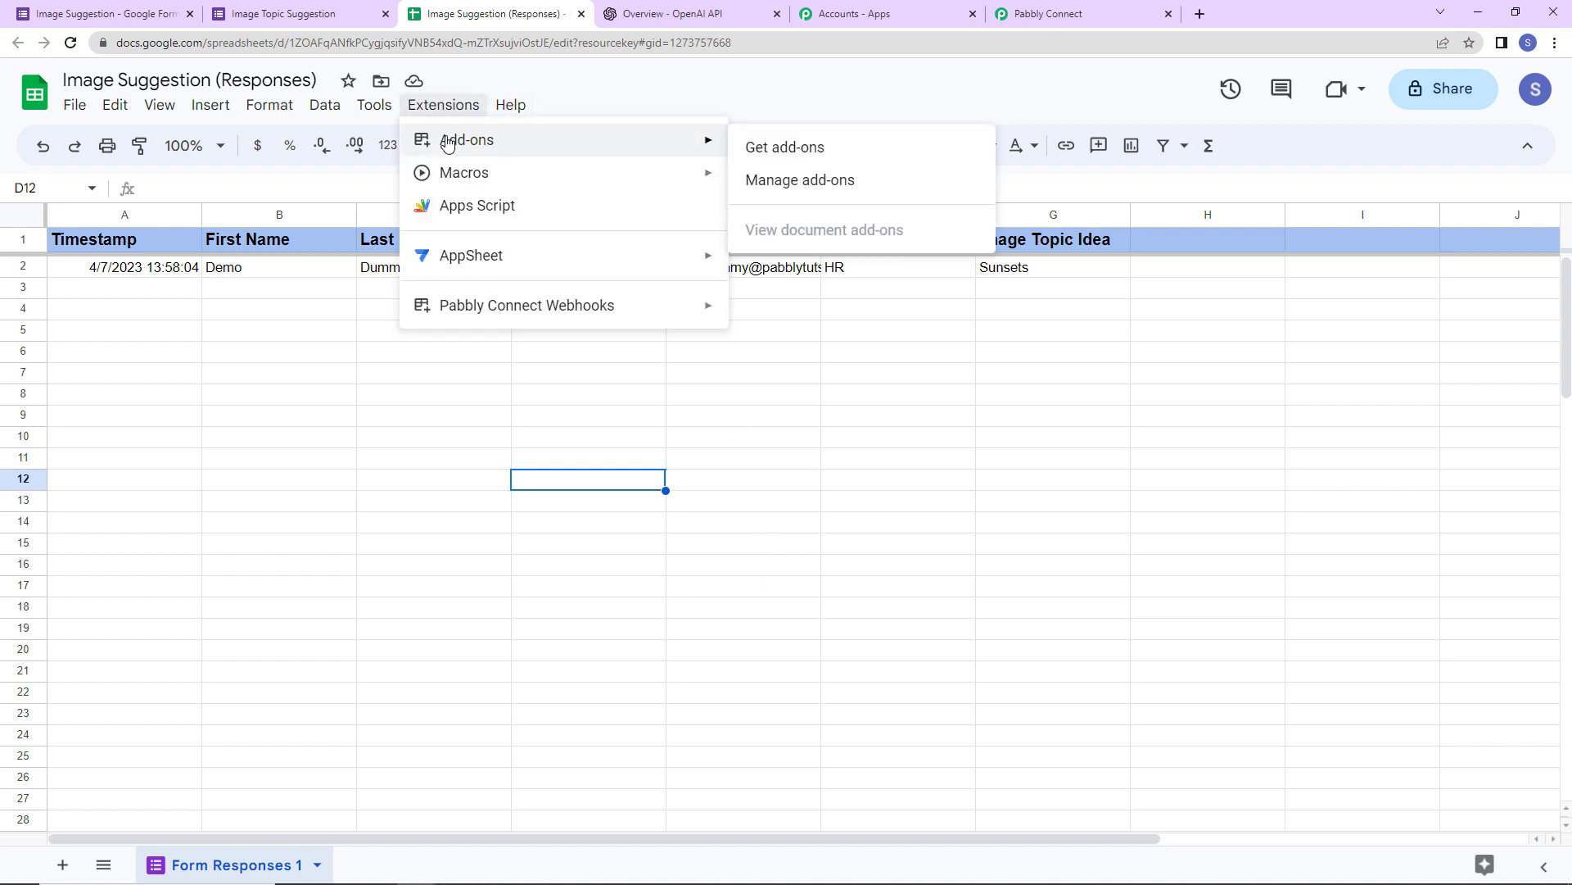
{"action": "left_click", "coordinate": [766, 149]}
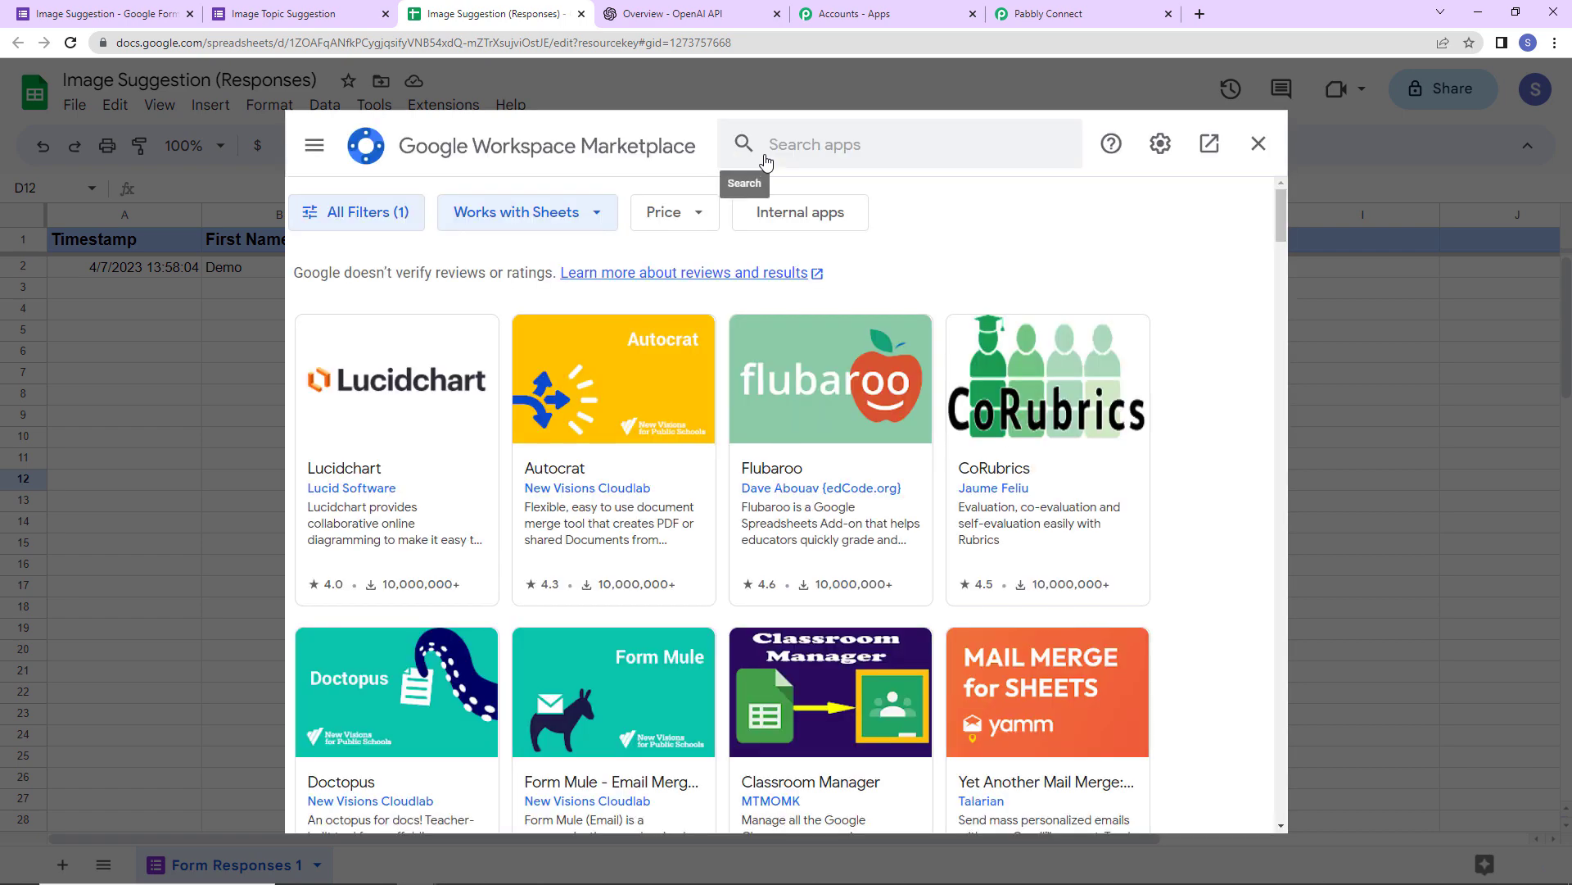
{"action": "left_click", "coordinate": [809, 148]}
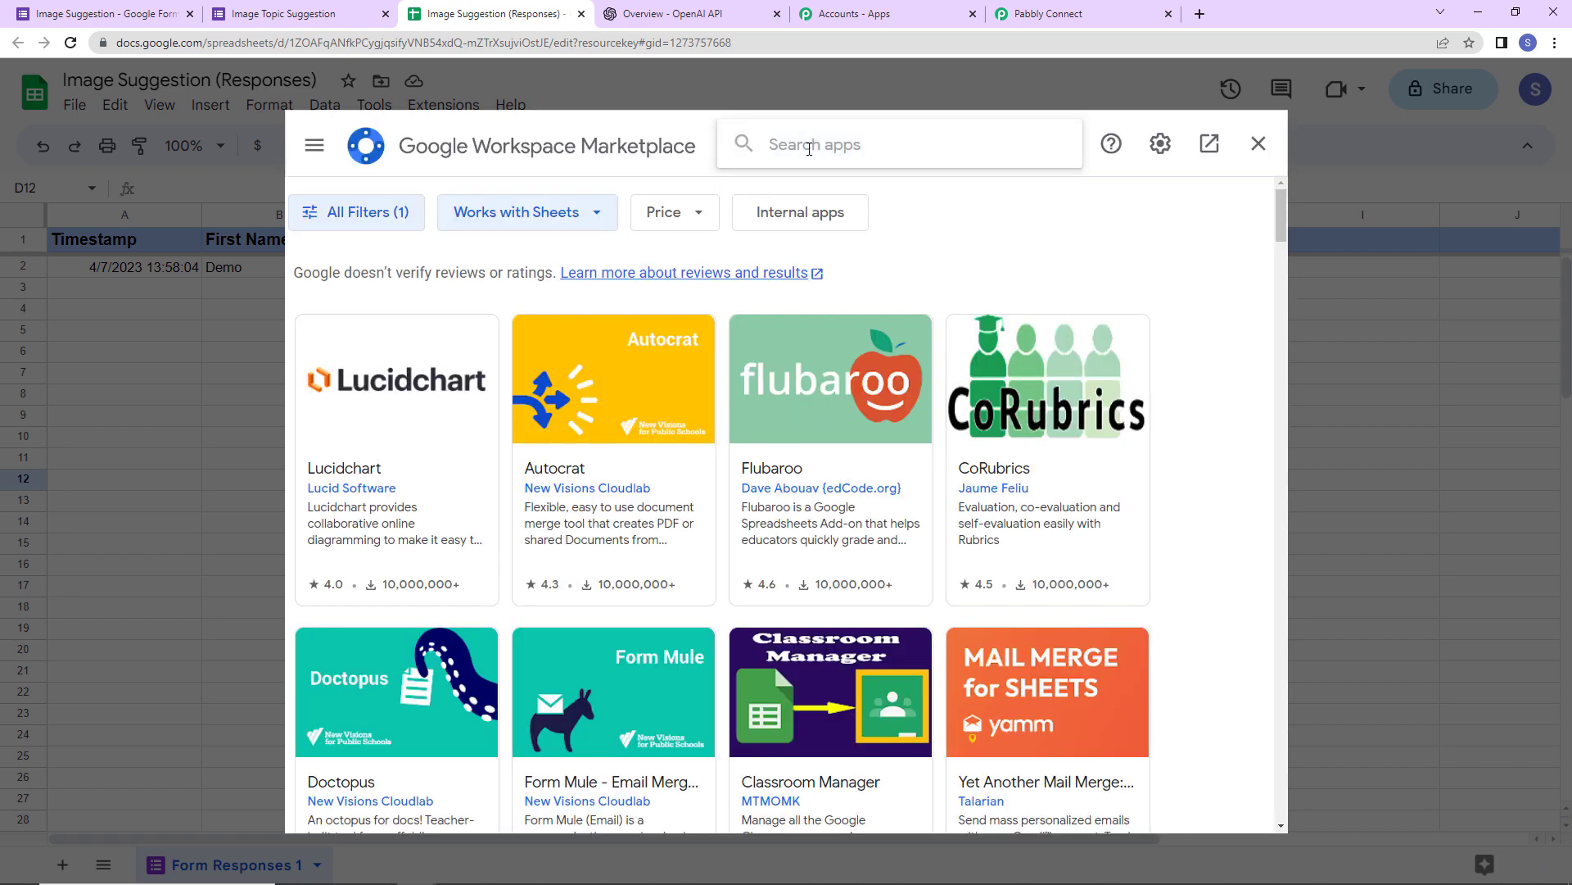
{"action": "type", "text": "pabbly"}
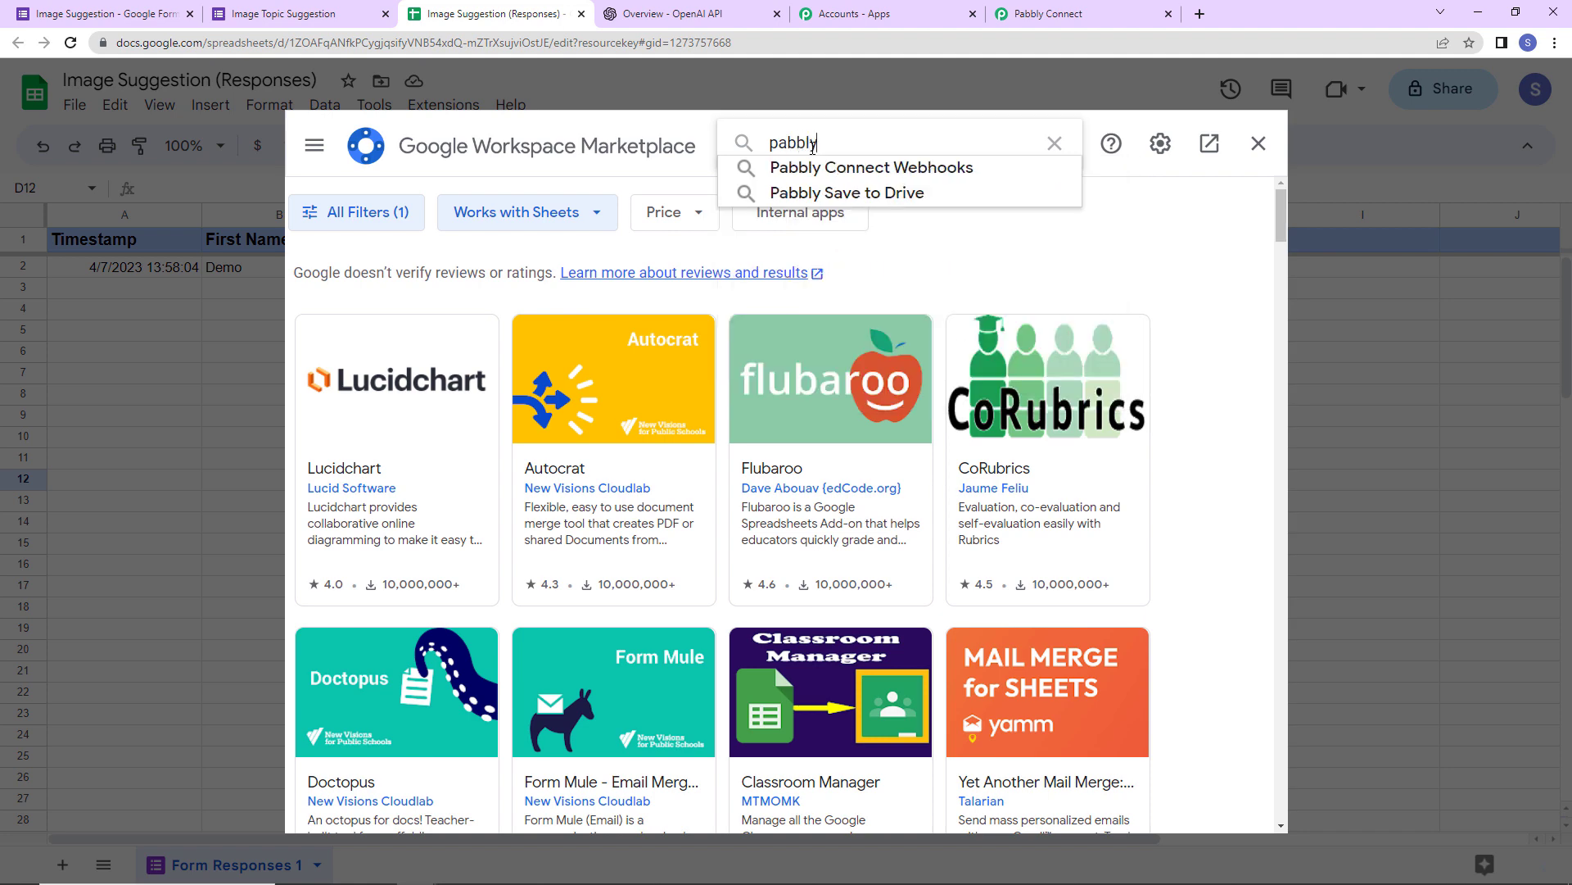
{"action": "left_click", "coordinate": [916, 167]}
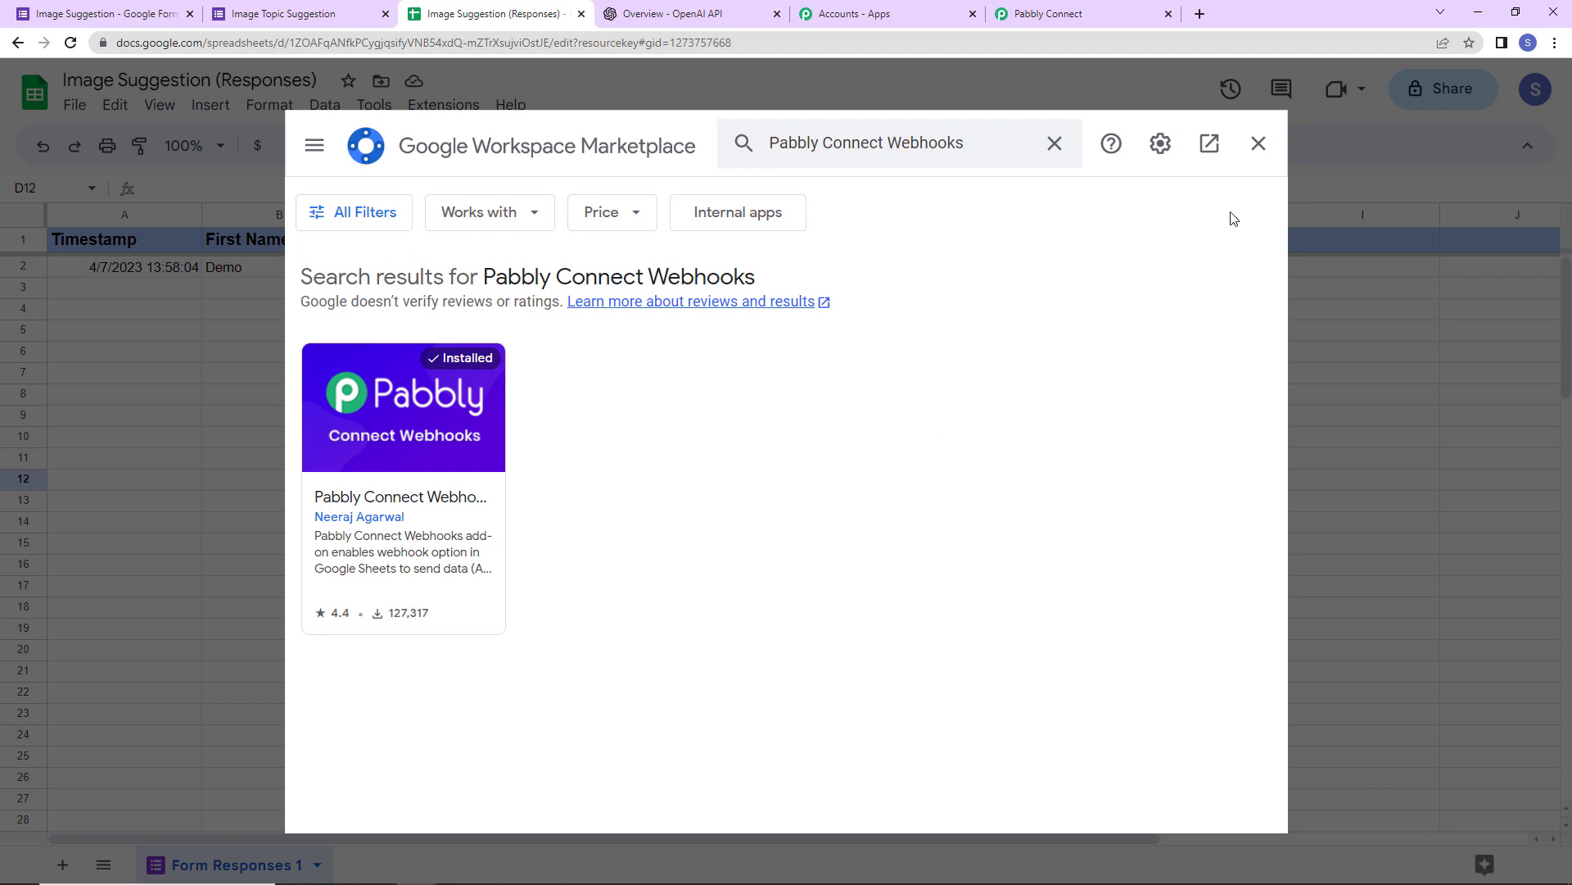
{"action": "left_click", "coordinate": [1258, 144]}
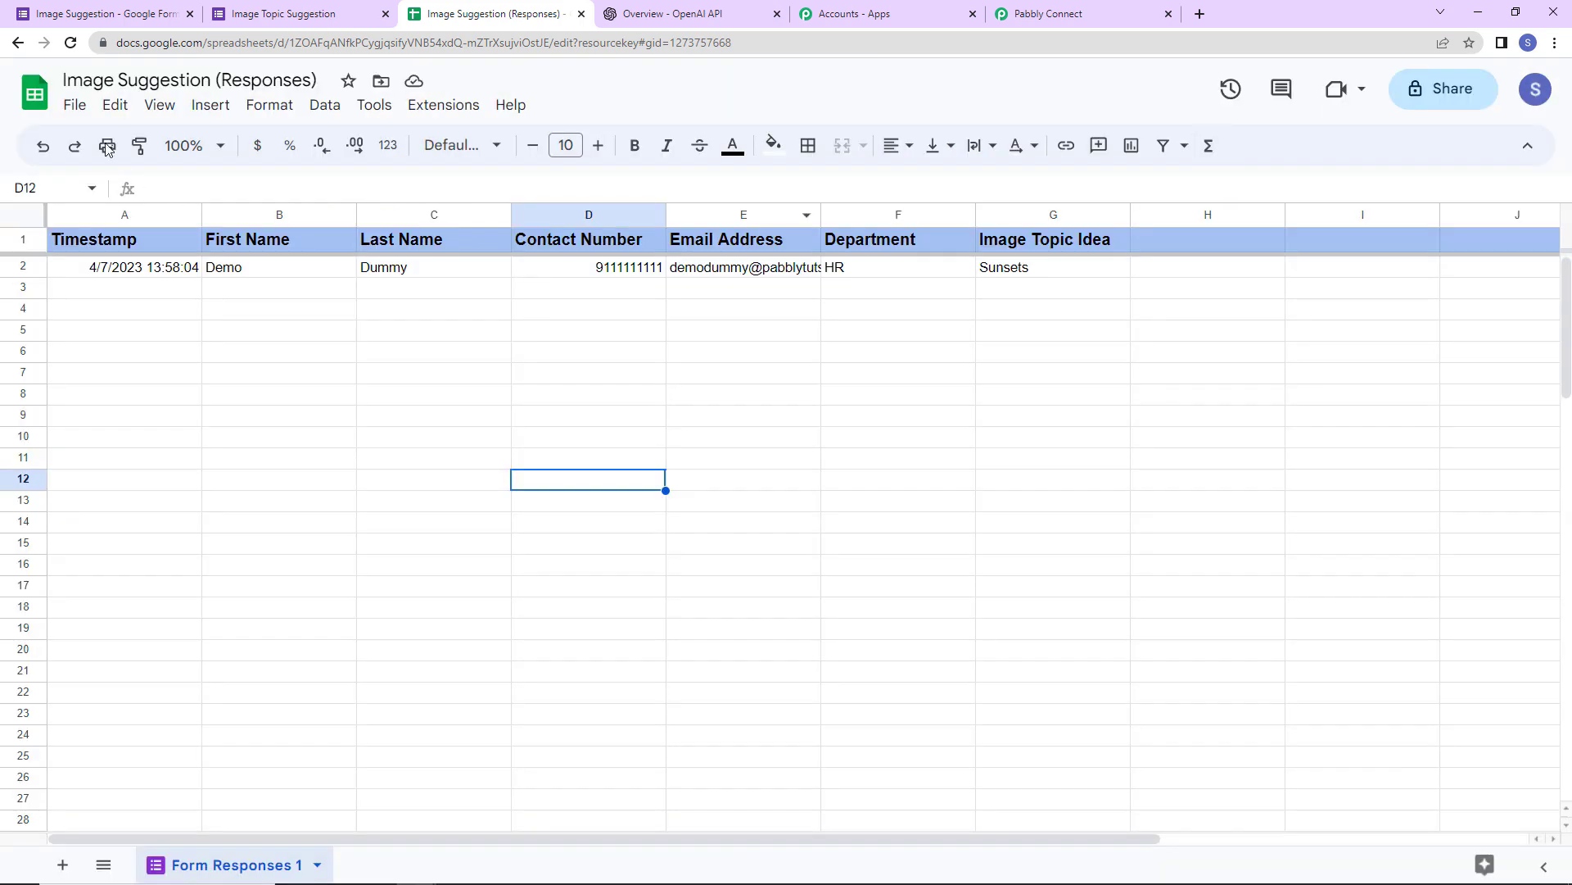
- Reload the sheet and launch the Pabbly Connect Webhooks Initial Setup for Form Responses 1
{"action": "left_click", "coordinate": [70, 43]}
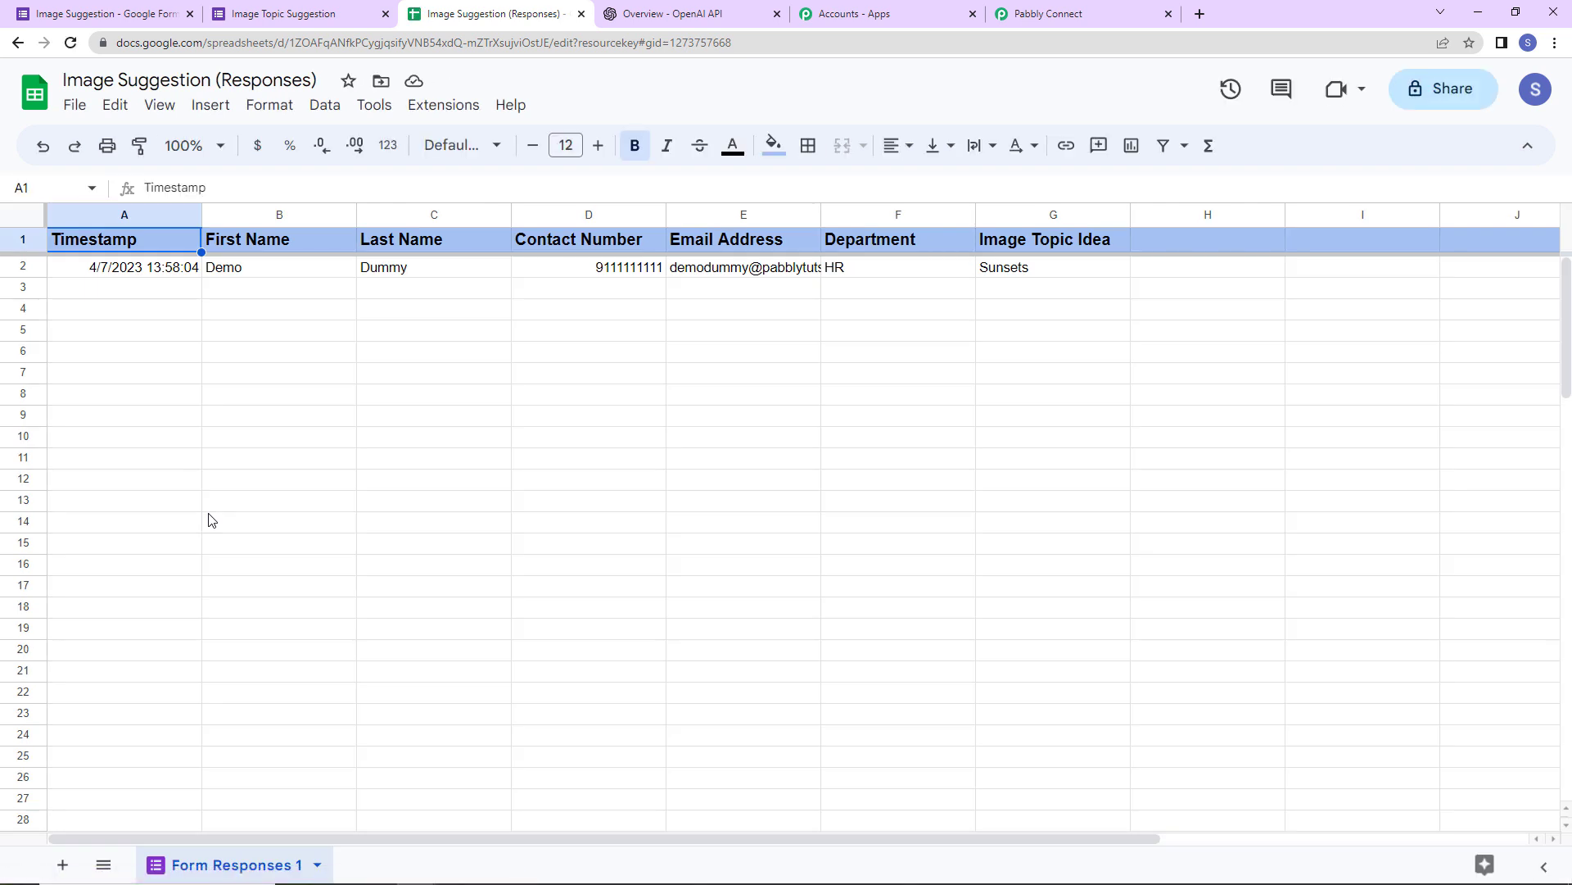
{"action": "left_click", "coordinate": [443, 106]}
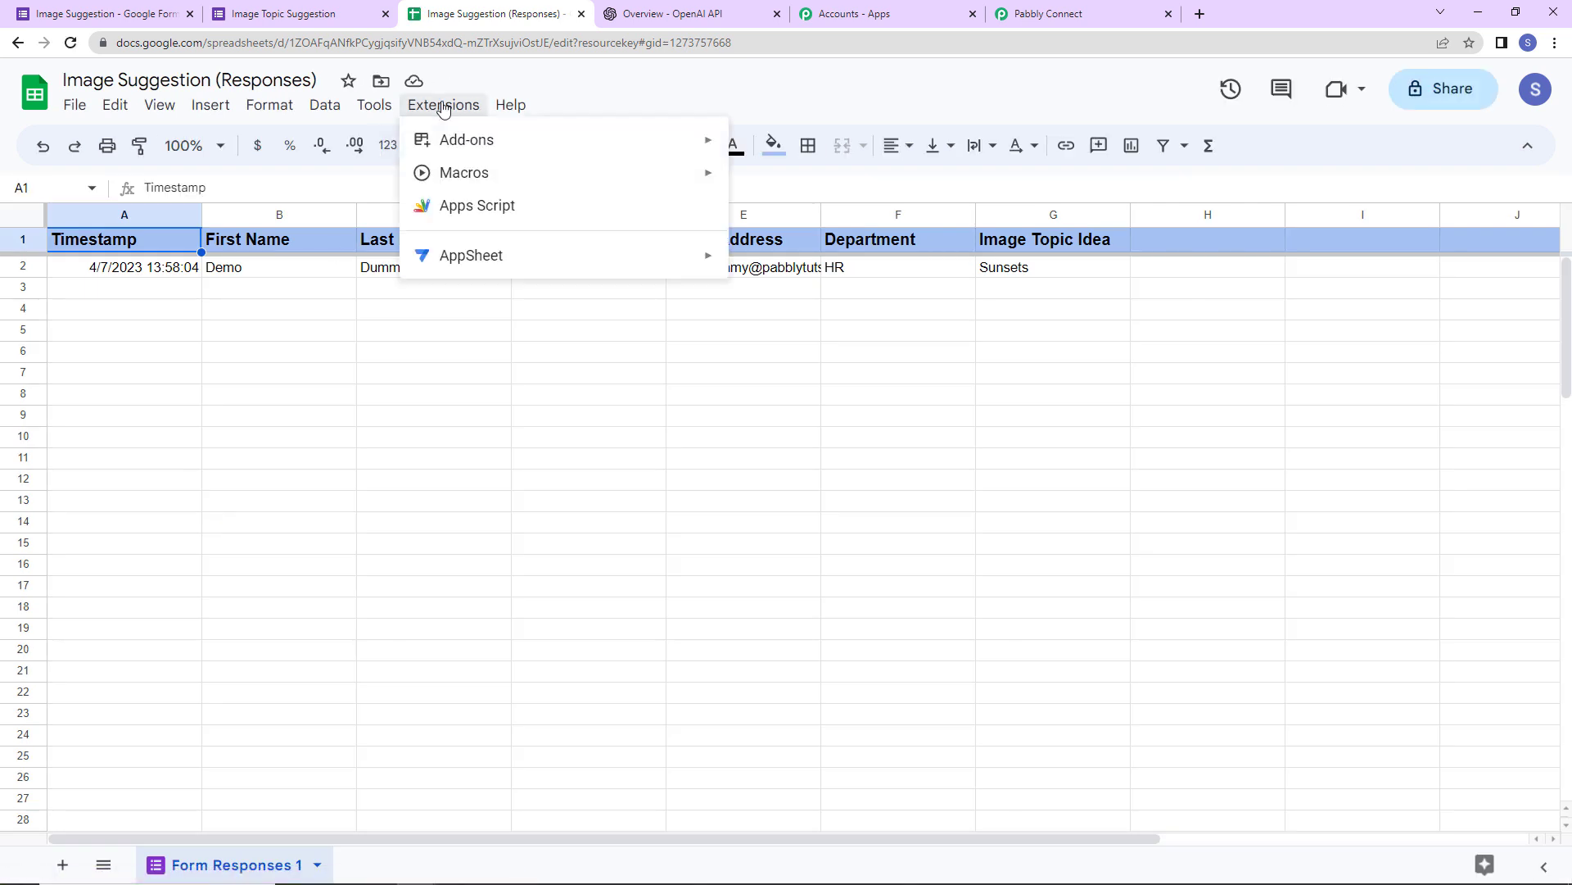
{"action": "mouse_move", "coordinate": [571, 314]}
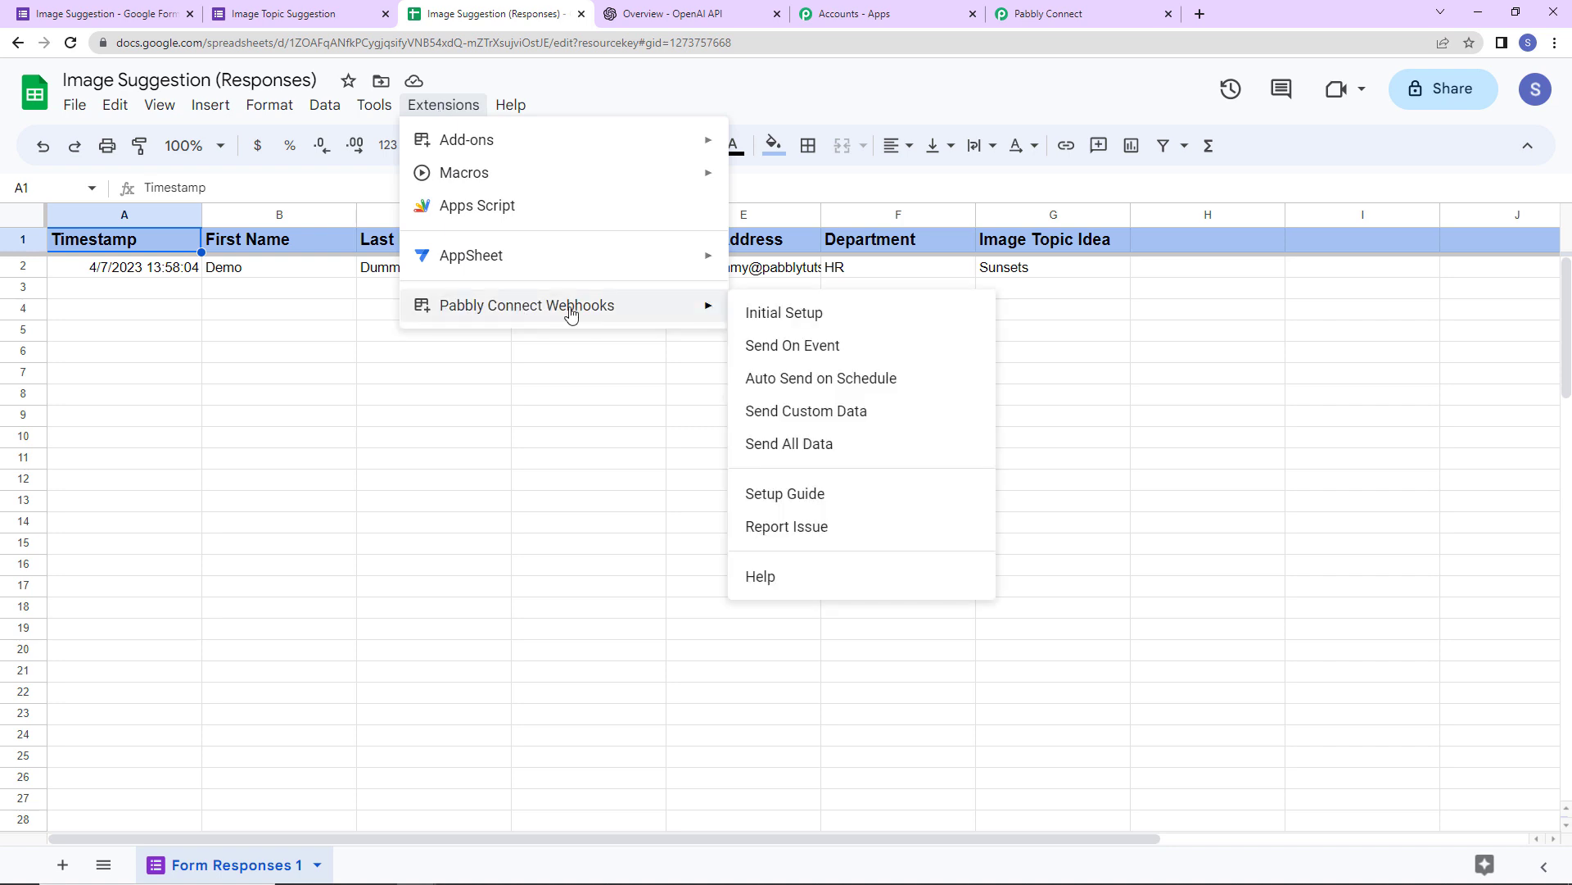
{"action": "left_click", "coordinate": [782, 314]}
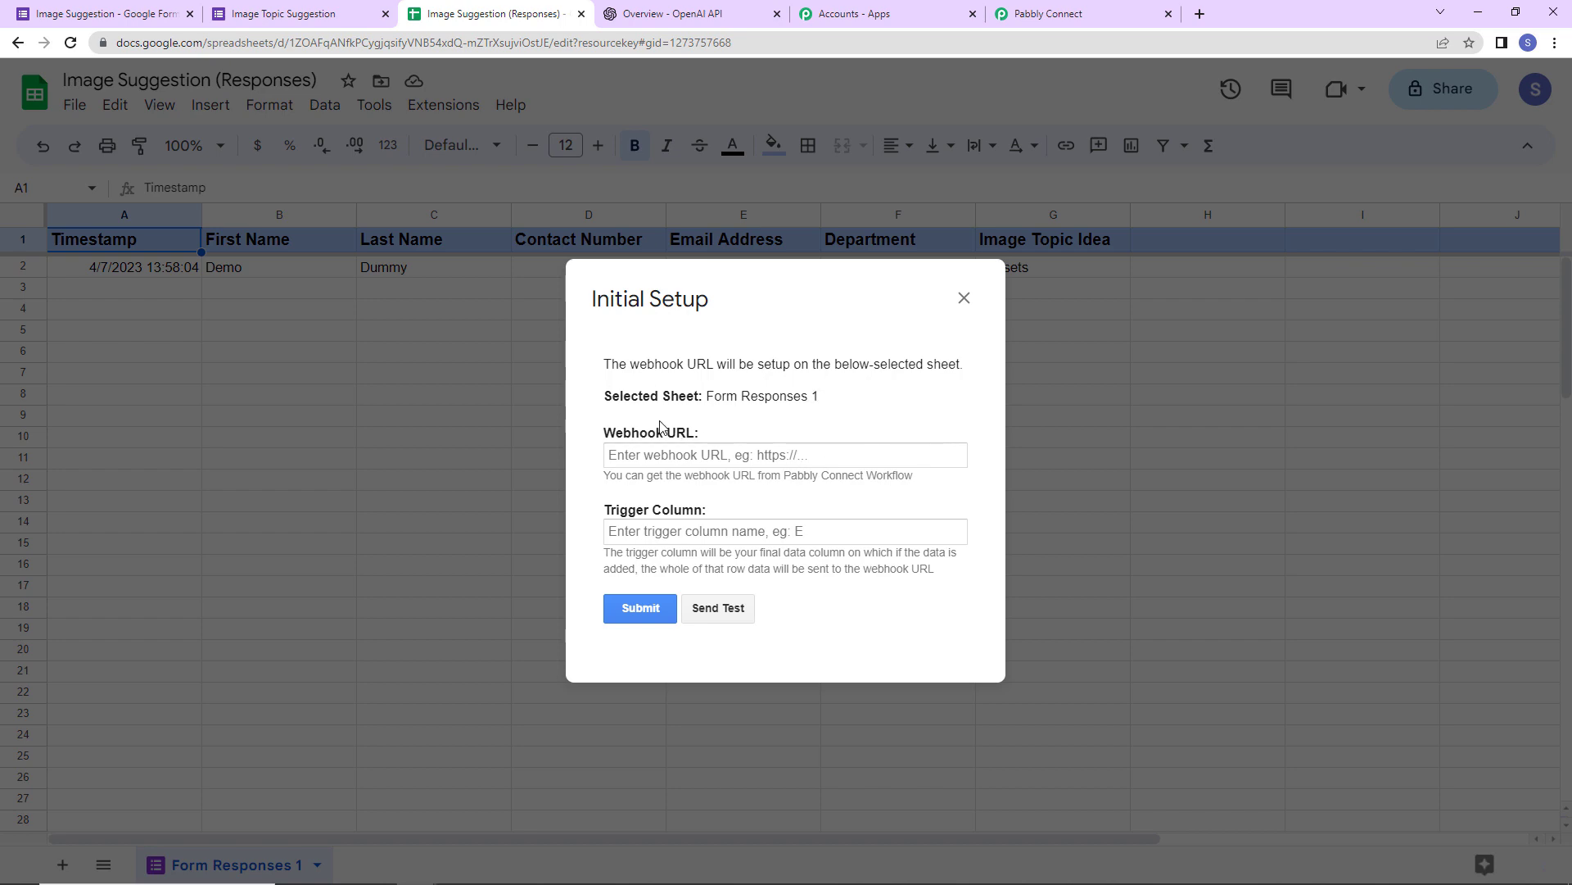
- Copy the workflow's webhook URL from Pabbly Connect and return to the setup dialog
{"action": "left_click", "coordinate": [1042, 14]}
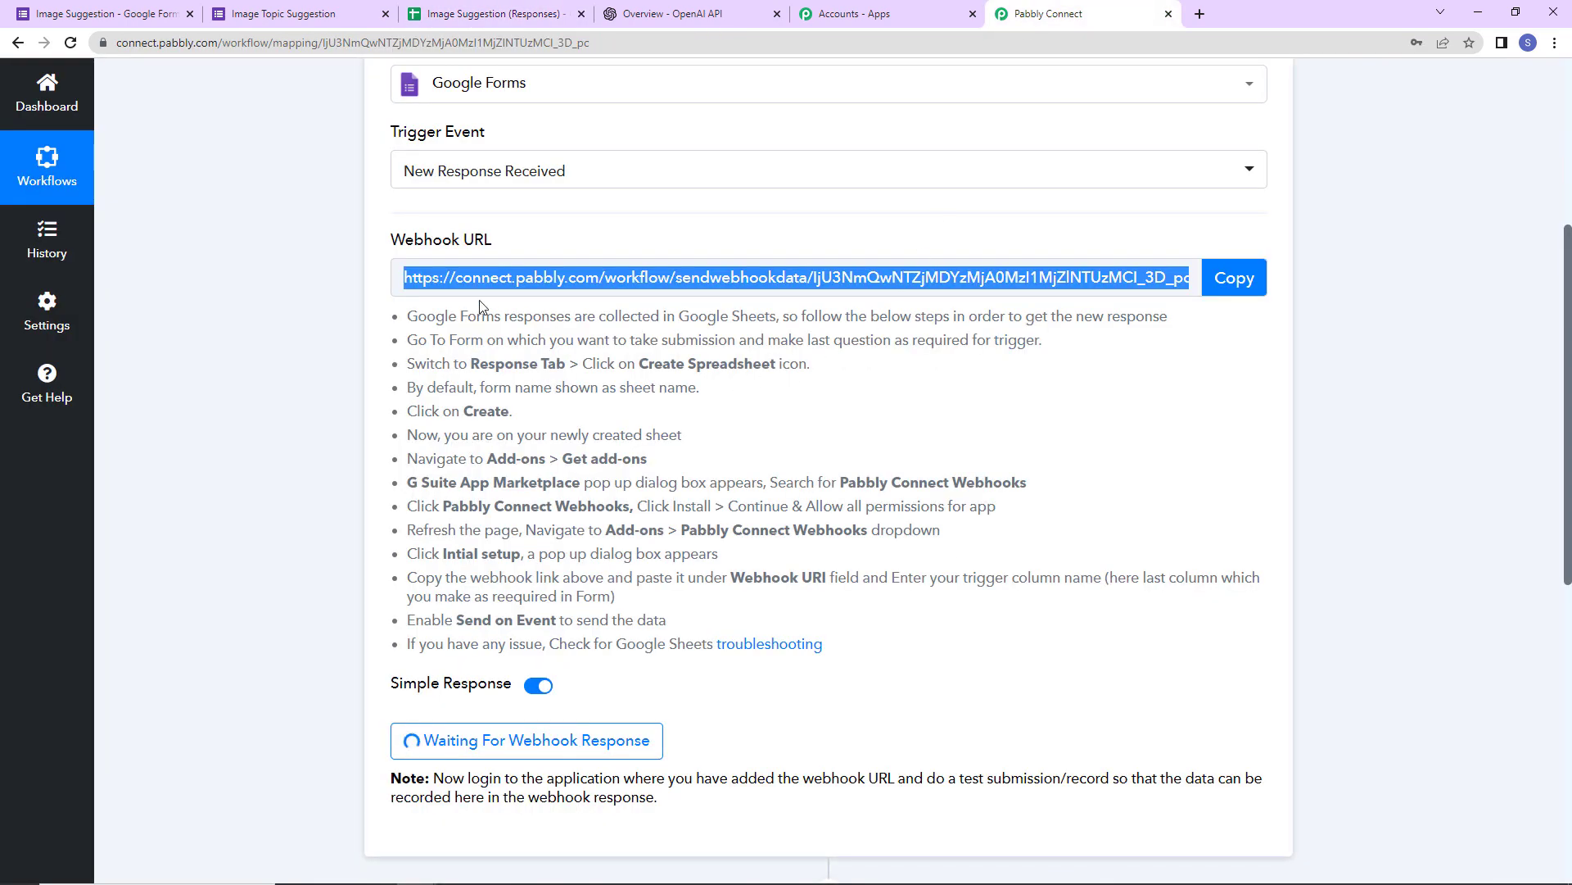
{"action": "left_click", "coordinate": [1229, 289]}
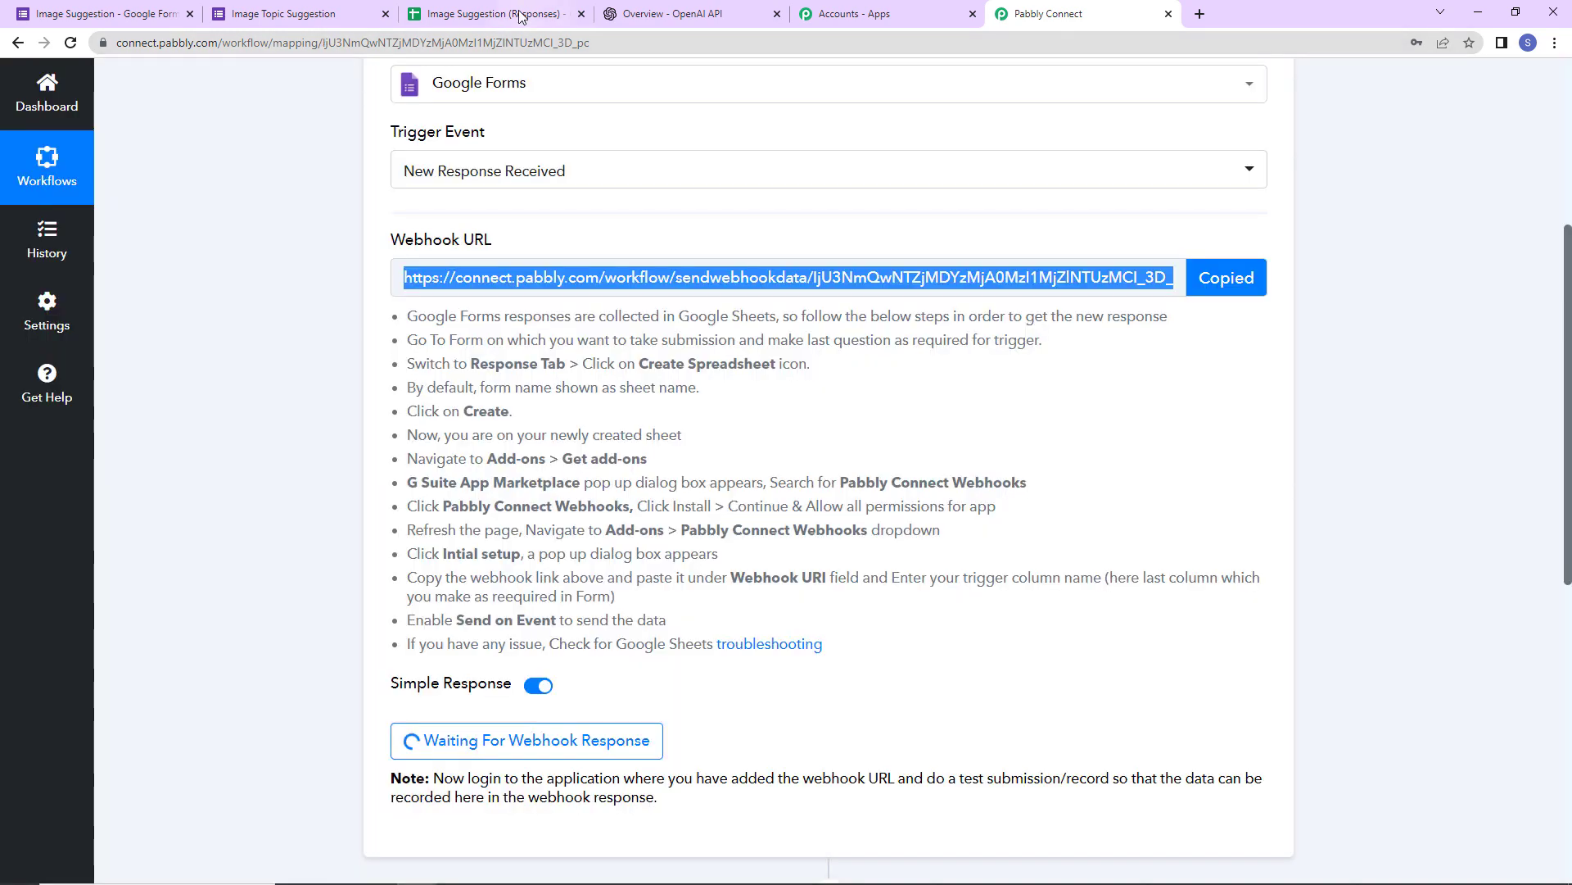
{"action": "left_click", "coordinate": [491, 13]}
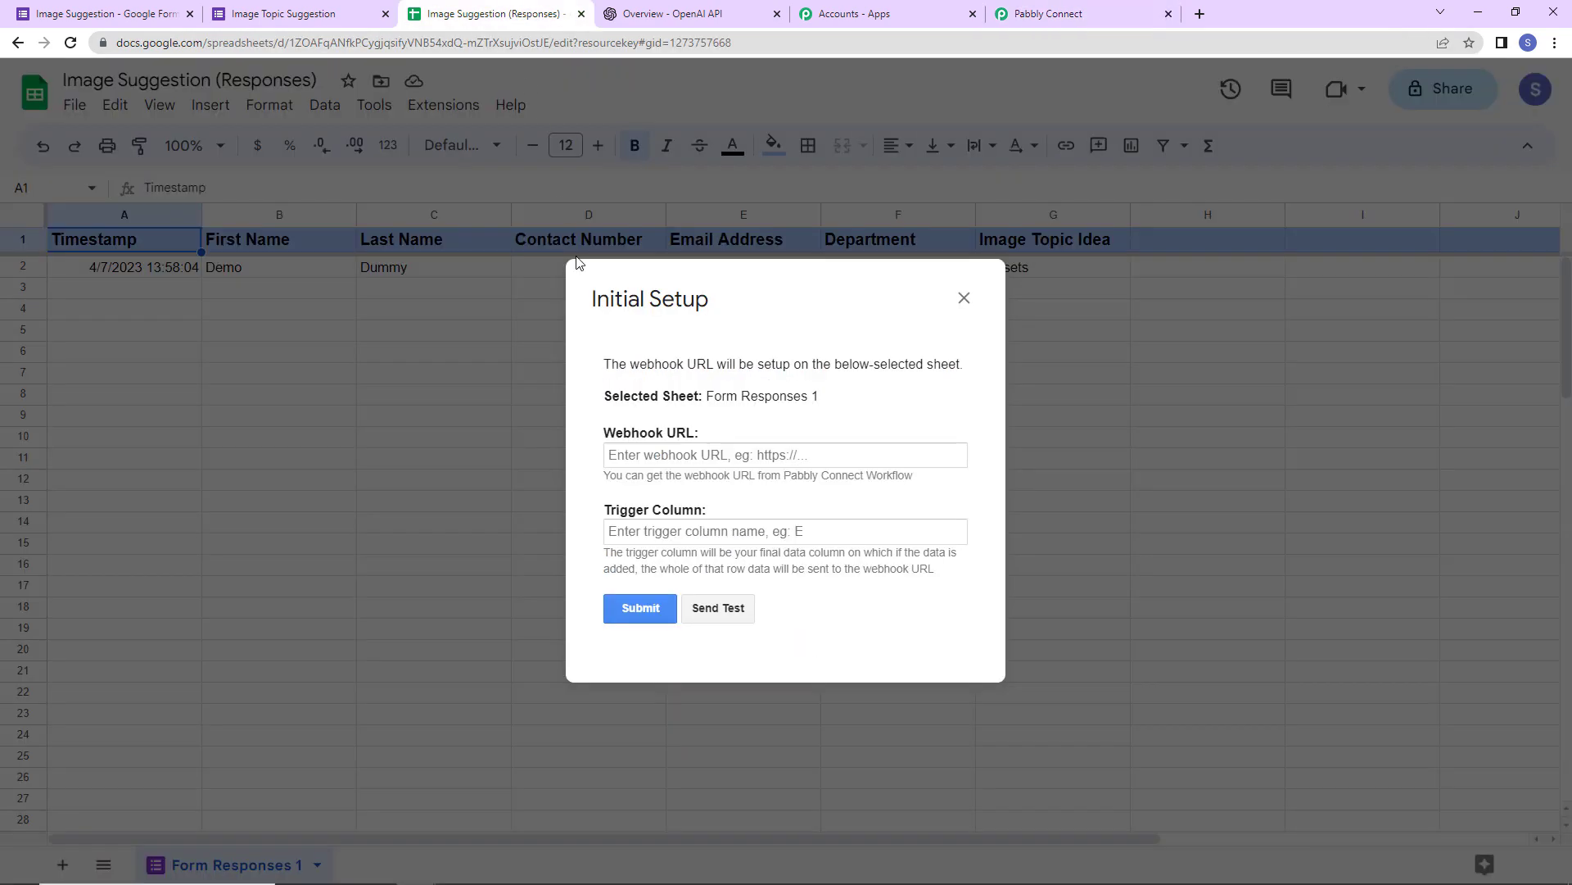
- Paste the Pabbly webhook URL and set the trigger column to G
{"action": "left_click", "coordinate": [633, 454]}
{"action": "key", "text": "ctrl+v"}
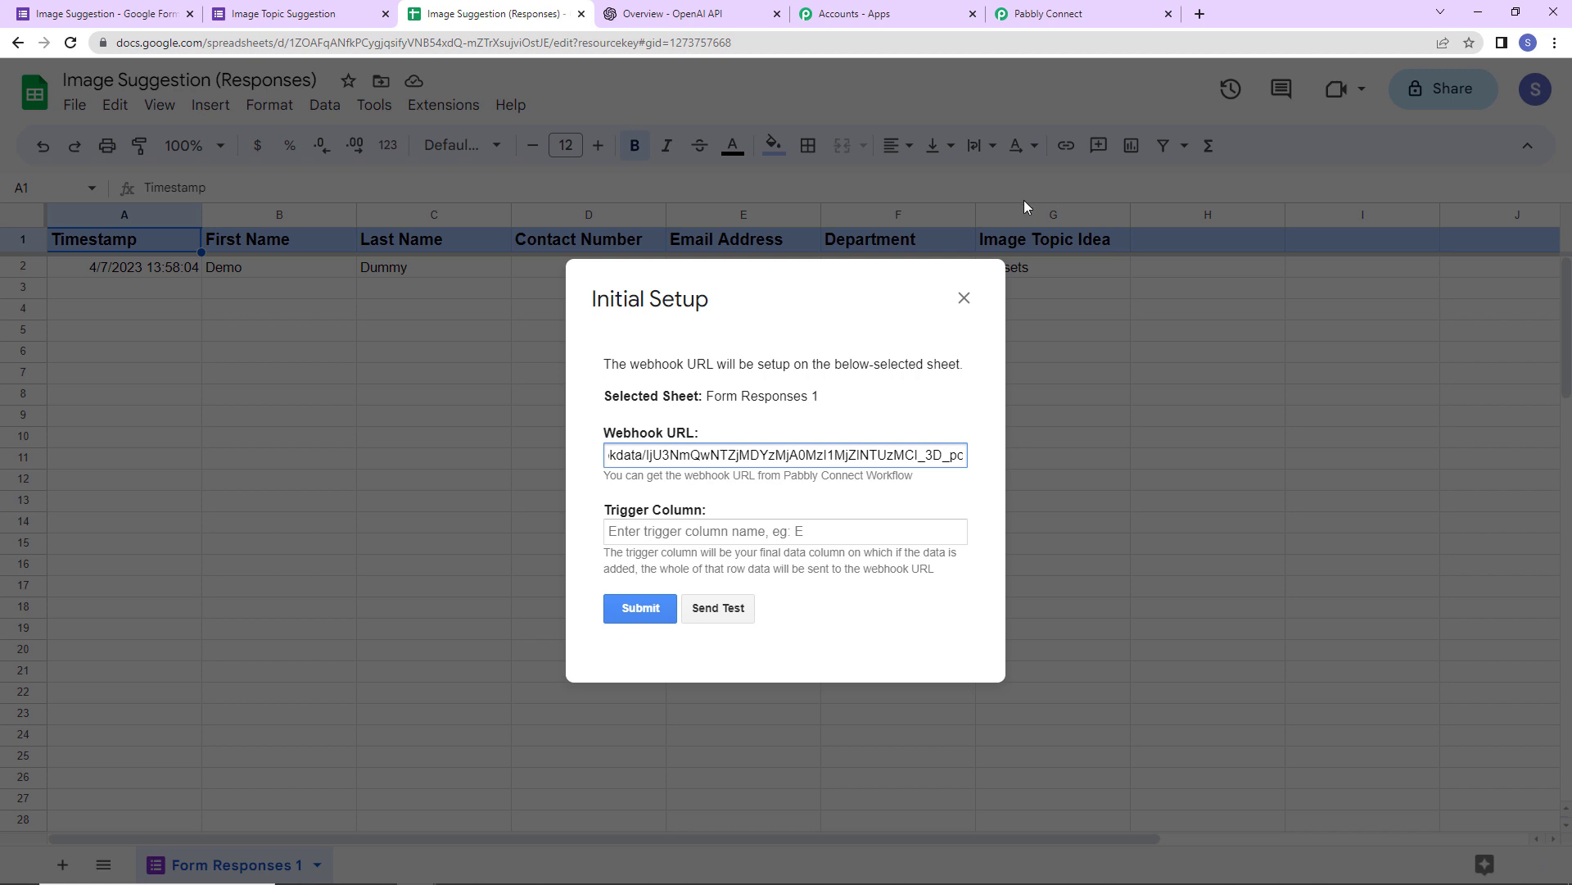
{"action": "left_click", "coordinate": [633, 534]}
{"action": "type", "text": "G"}
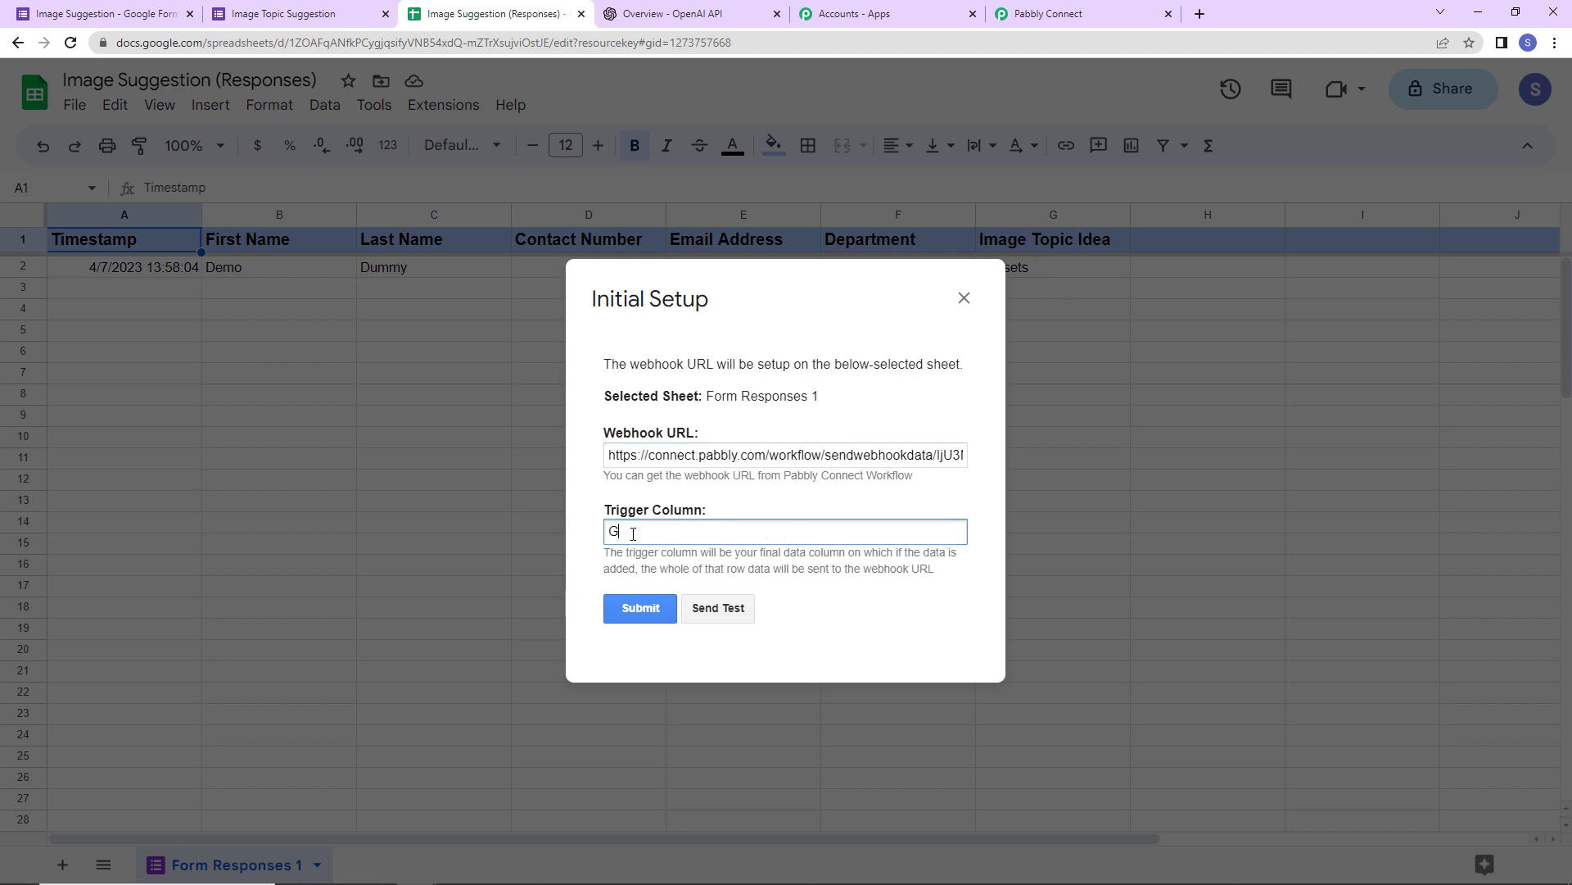
- Send test data to the webhook and submit the setup
{"action": "left_click", "coordinate": [711, 608]}
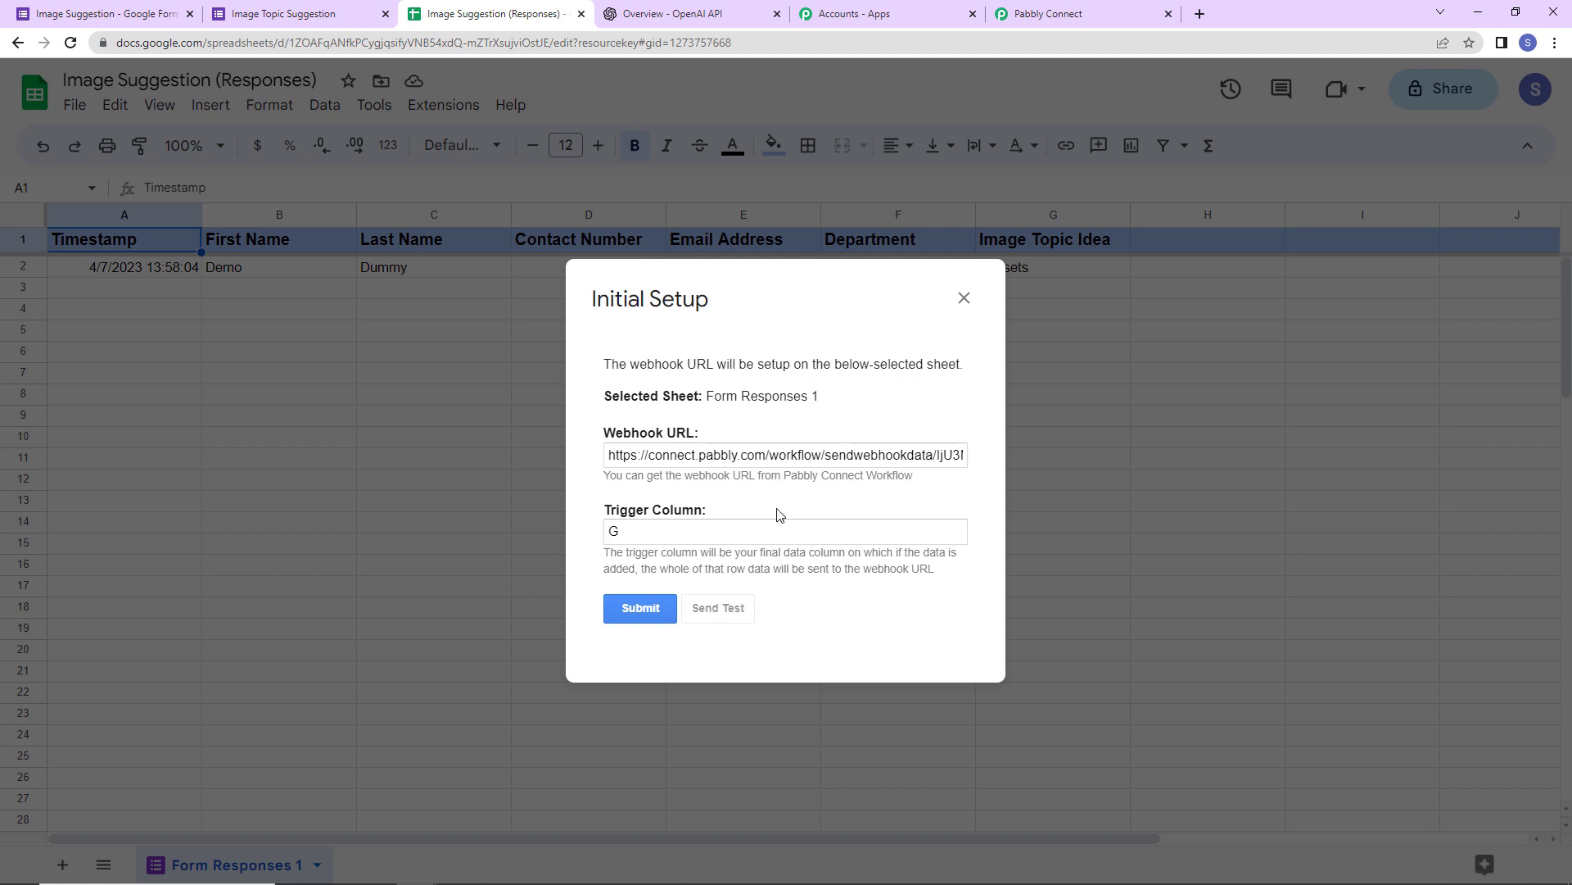
{"action": "scroll", "coordinate": [833, 534], "scroll_direction": "down", "scroll_amount": 2}
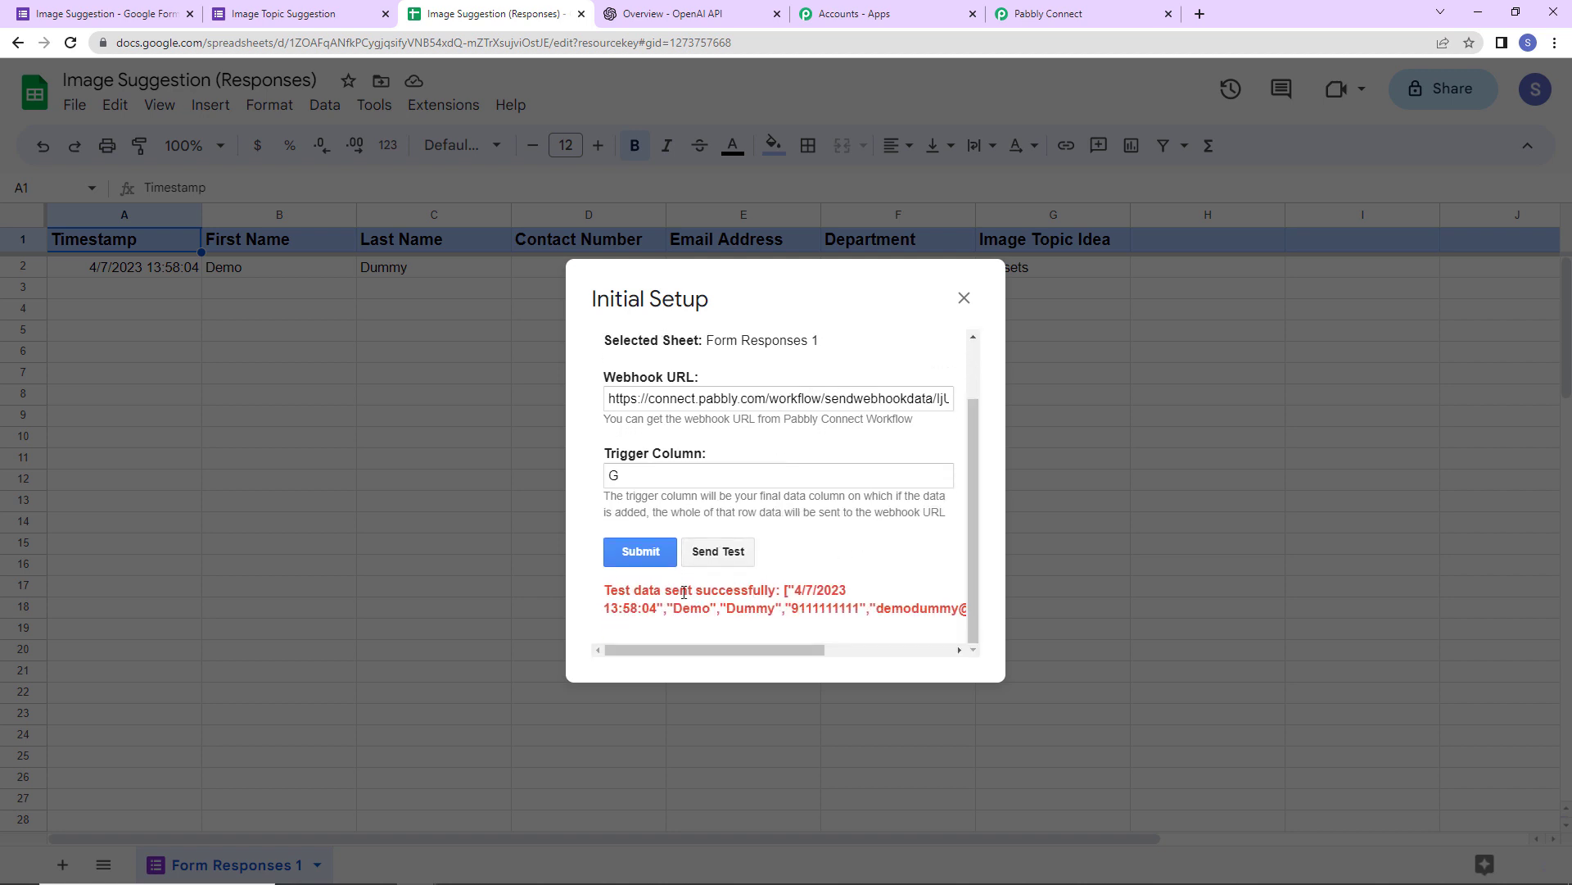
{"action": "left_click", "coordinate": [652, 555]}
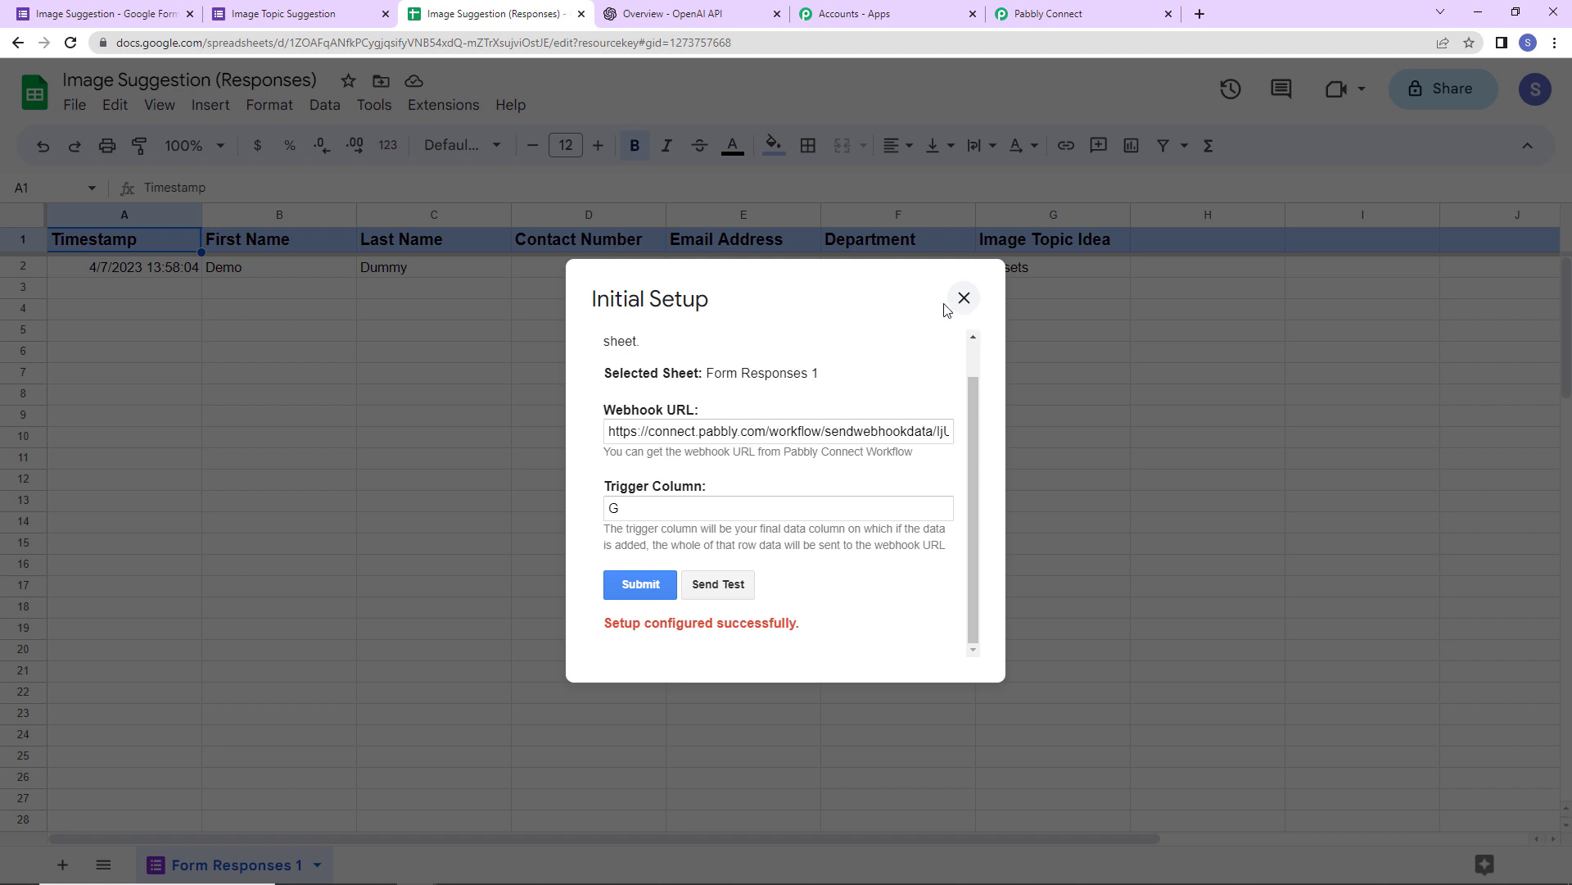
- Enable Send On Event under Extensions > Pabbly Connect Webhooks so it shows a checkmark
{"action": "left_click", "coordinate": [443, 105]}
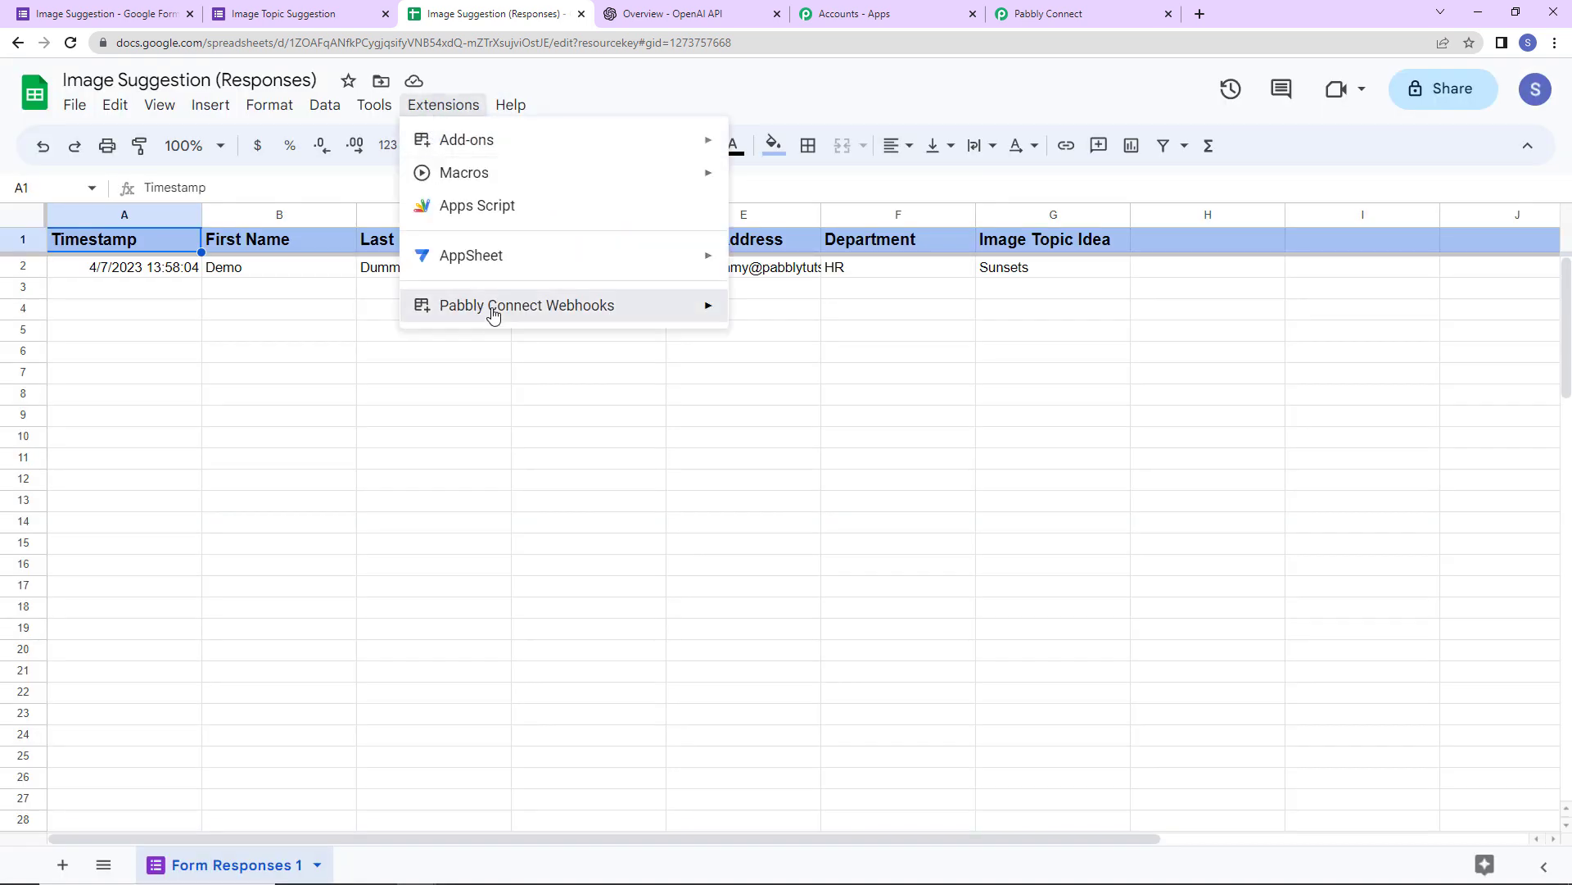
{"action": "mouse_move", "coordinate": [491, 311]}
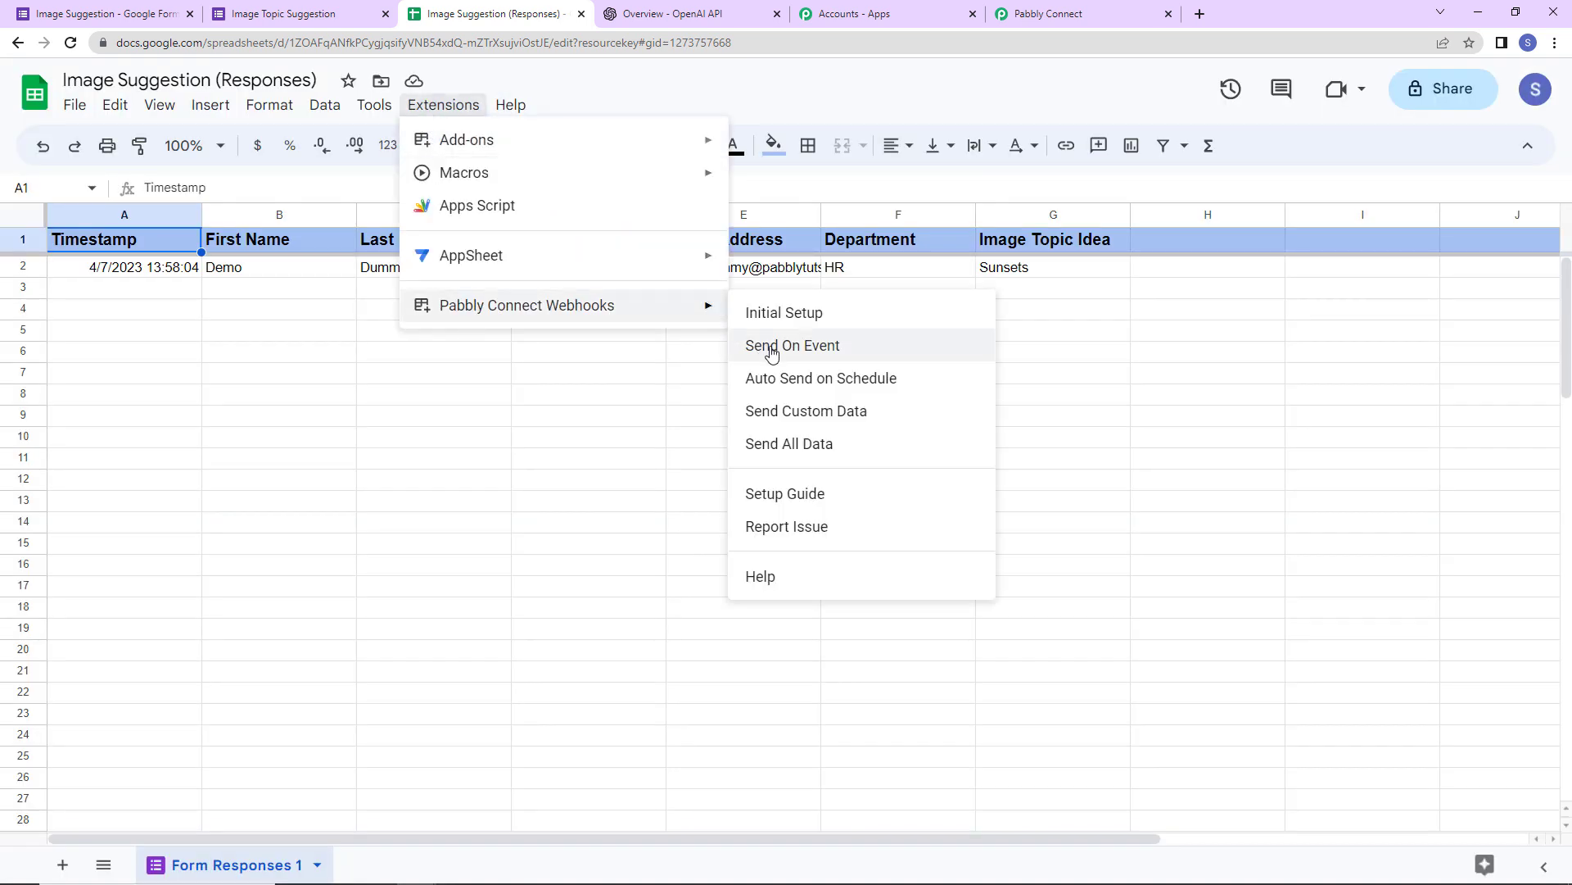
{"action": "left_click", "coordinate": [772, 345]}
{"action": "left_click", "coordinate": [446, 105]}
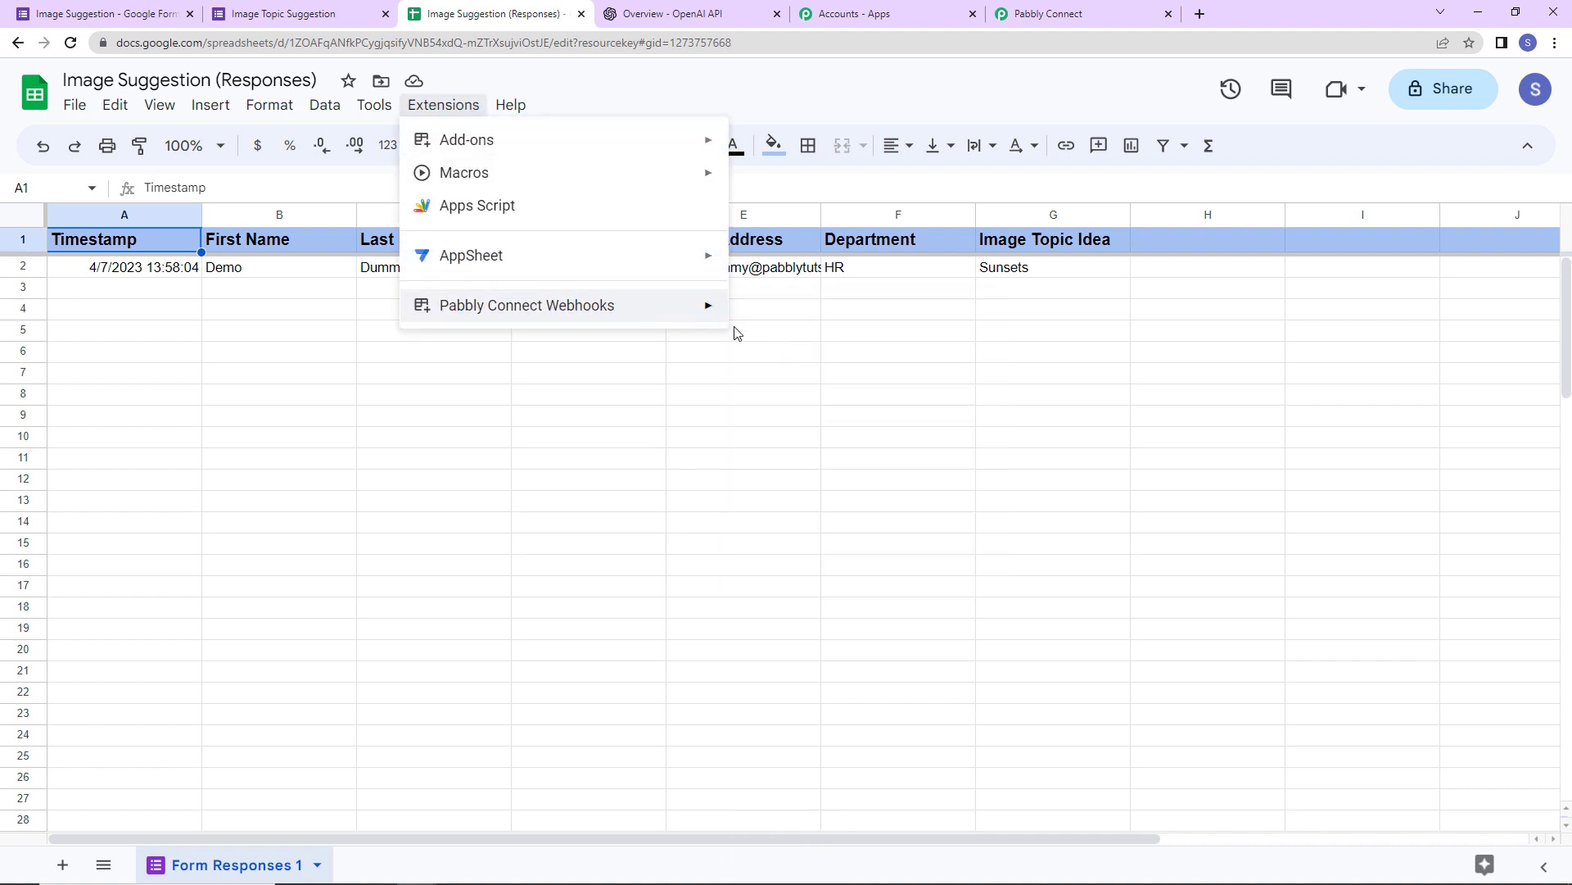
{"action": "mouse_move", "coordinate": [710, 309]}
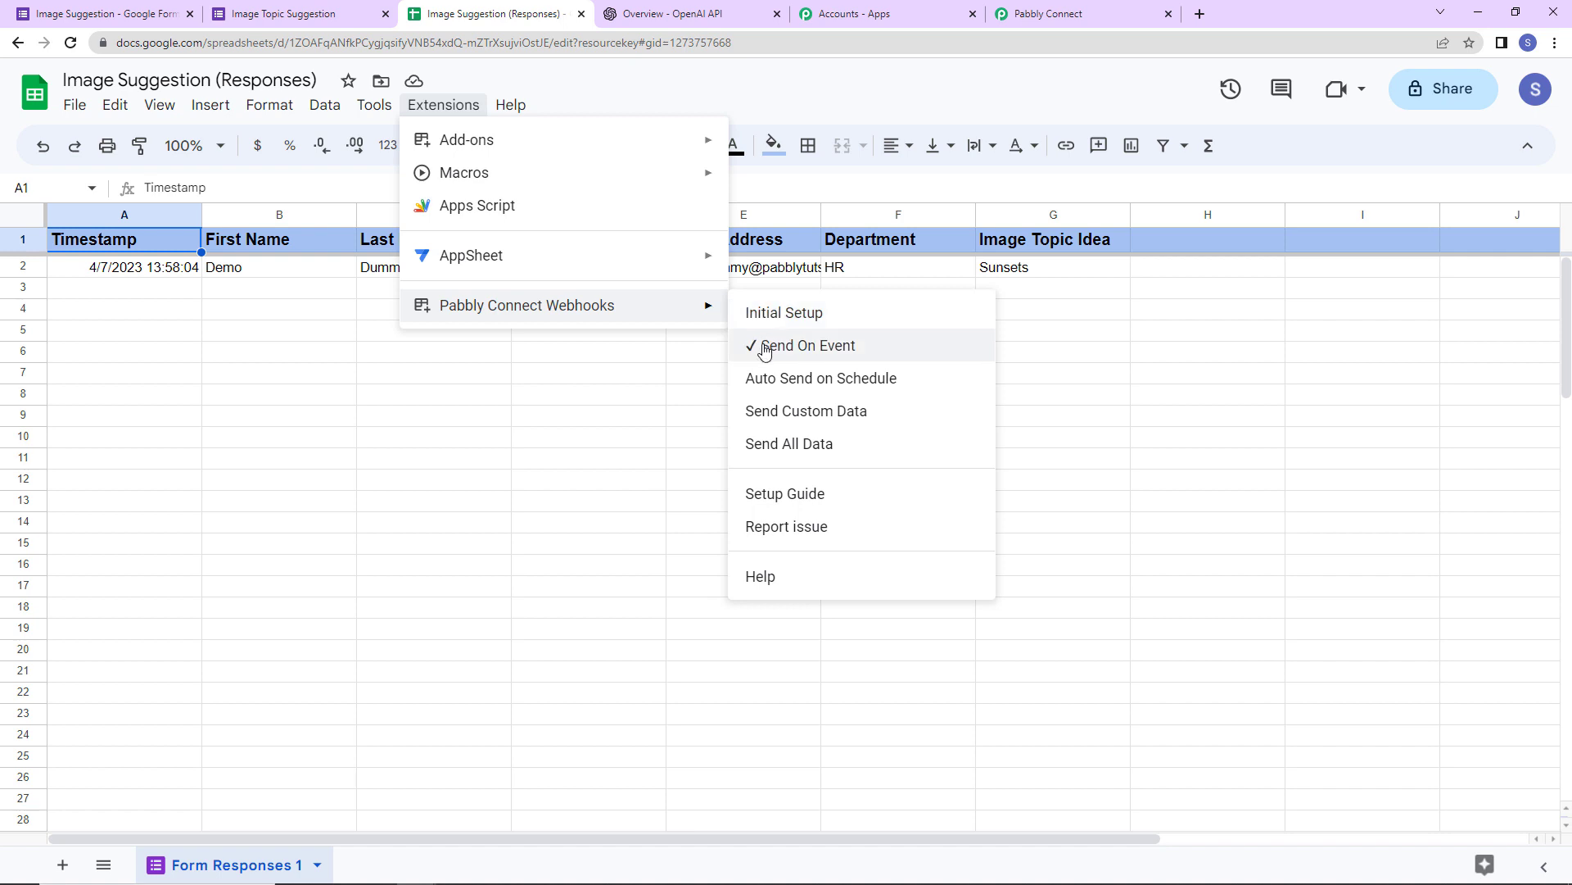
{"action": "left_click", "coordinate": [606, 425]}
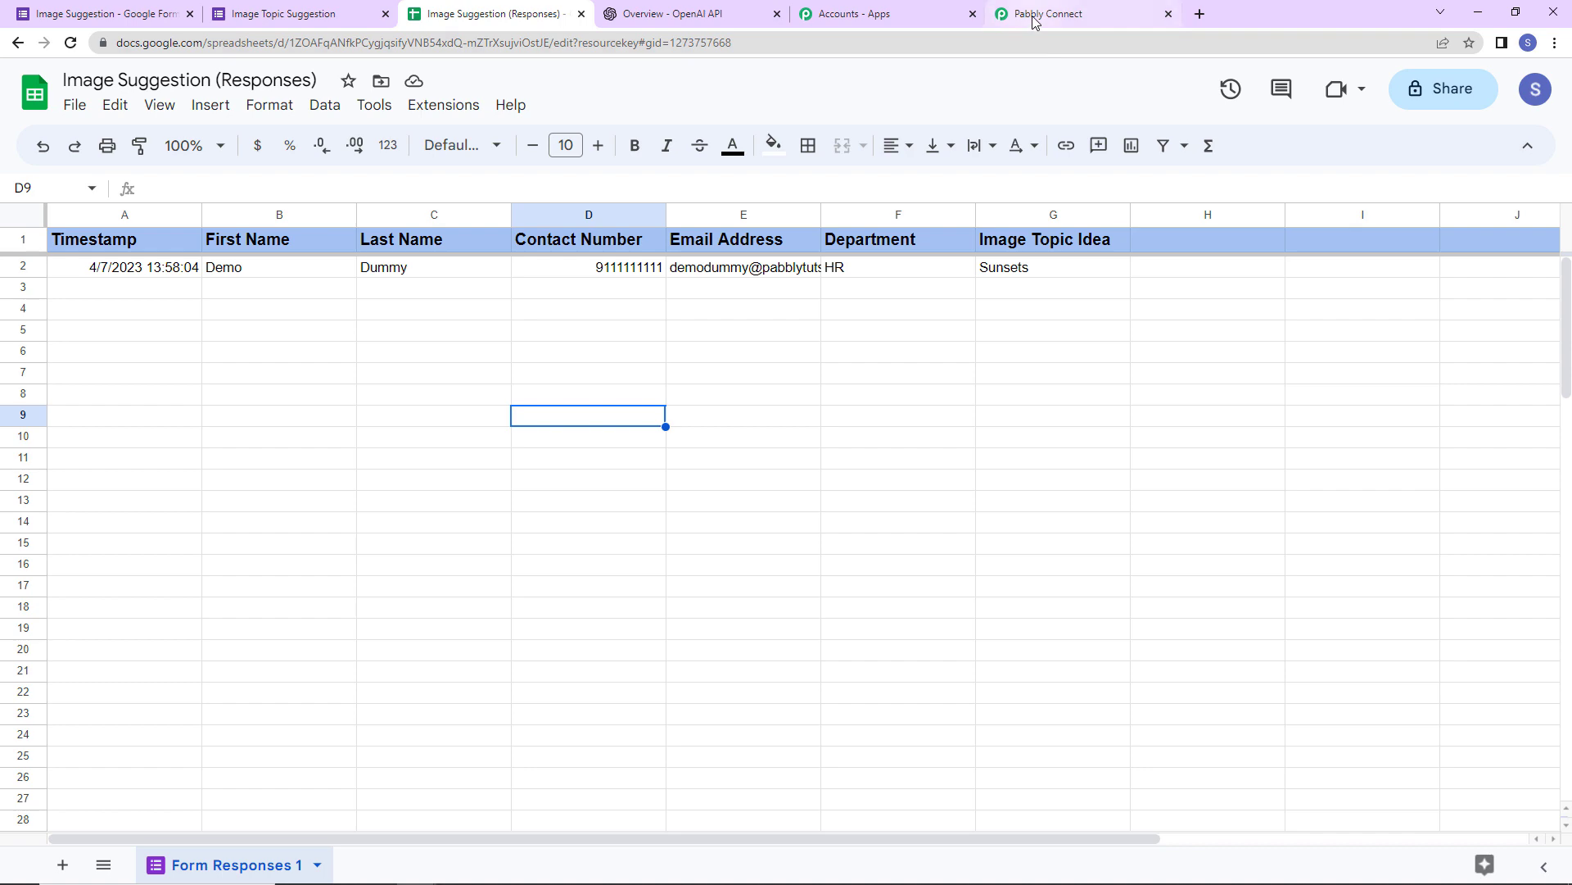
- Review the captured Form Responses 1 test response, noting Image Topic Idea 'Sunsets'
{"action": "left_click", "coordinate": [1073, 14]}
{"action": "scroll", "coordinate": [1373, 572], "scroll_direction": "down", "scroll_amount": 1}
{"action": "scroll", "coordinate": [1373, 572], "scroll_direction": "down", "scroll_amount": 6}
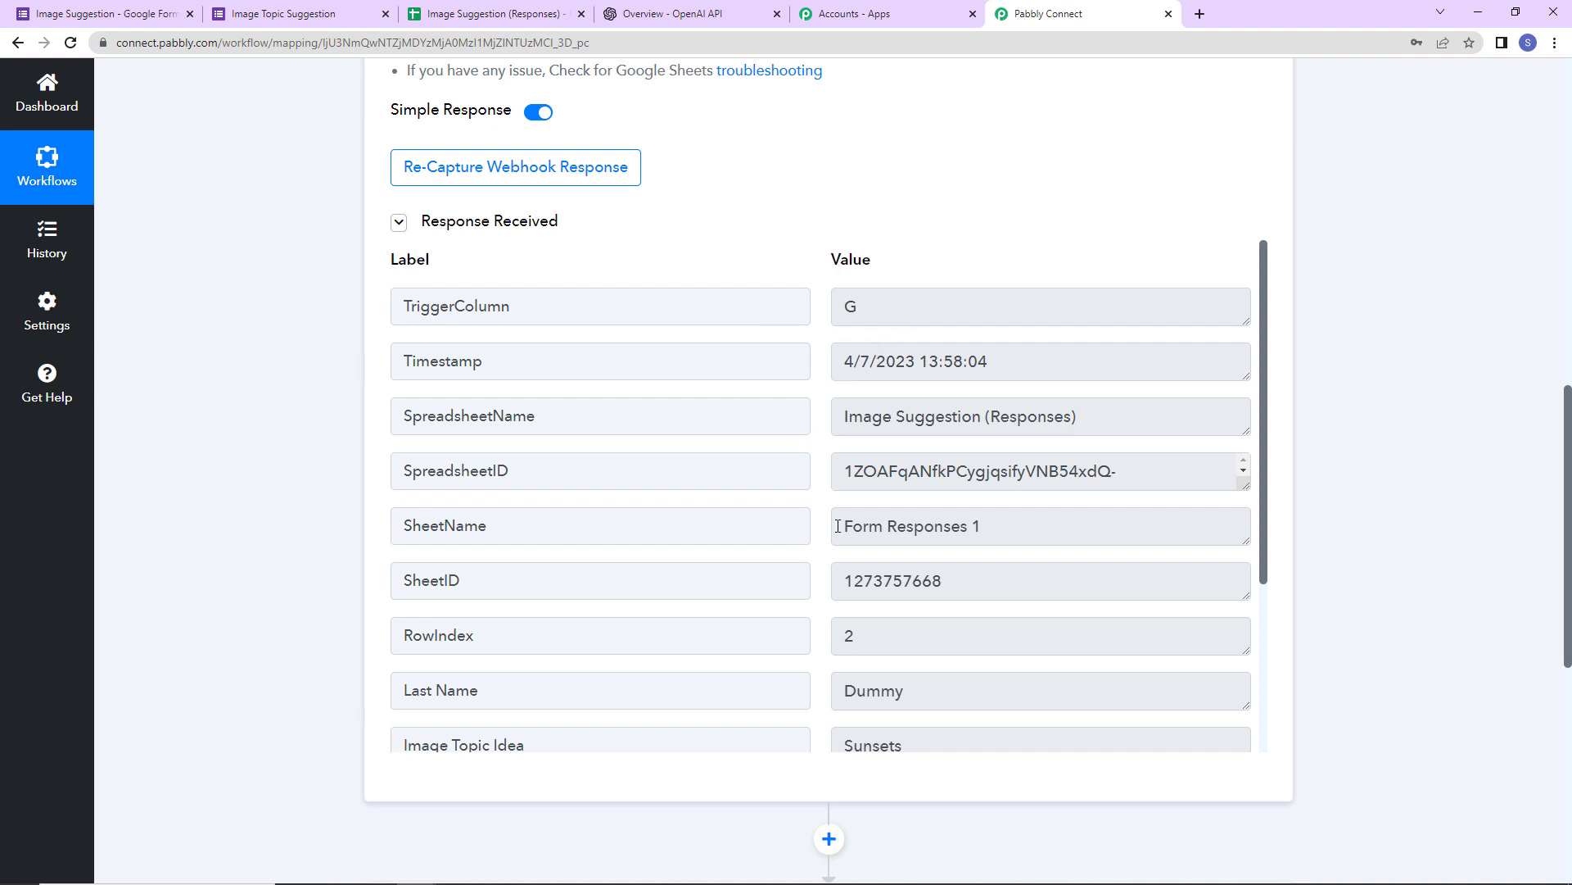
{"action": "scroll", "coordinate": [986, 560], "scroll_direction": "down", "scroll_amount": 3}
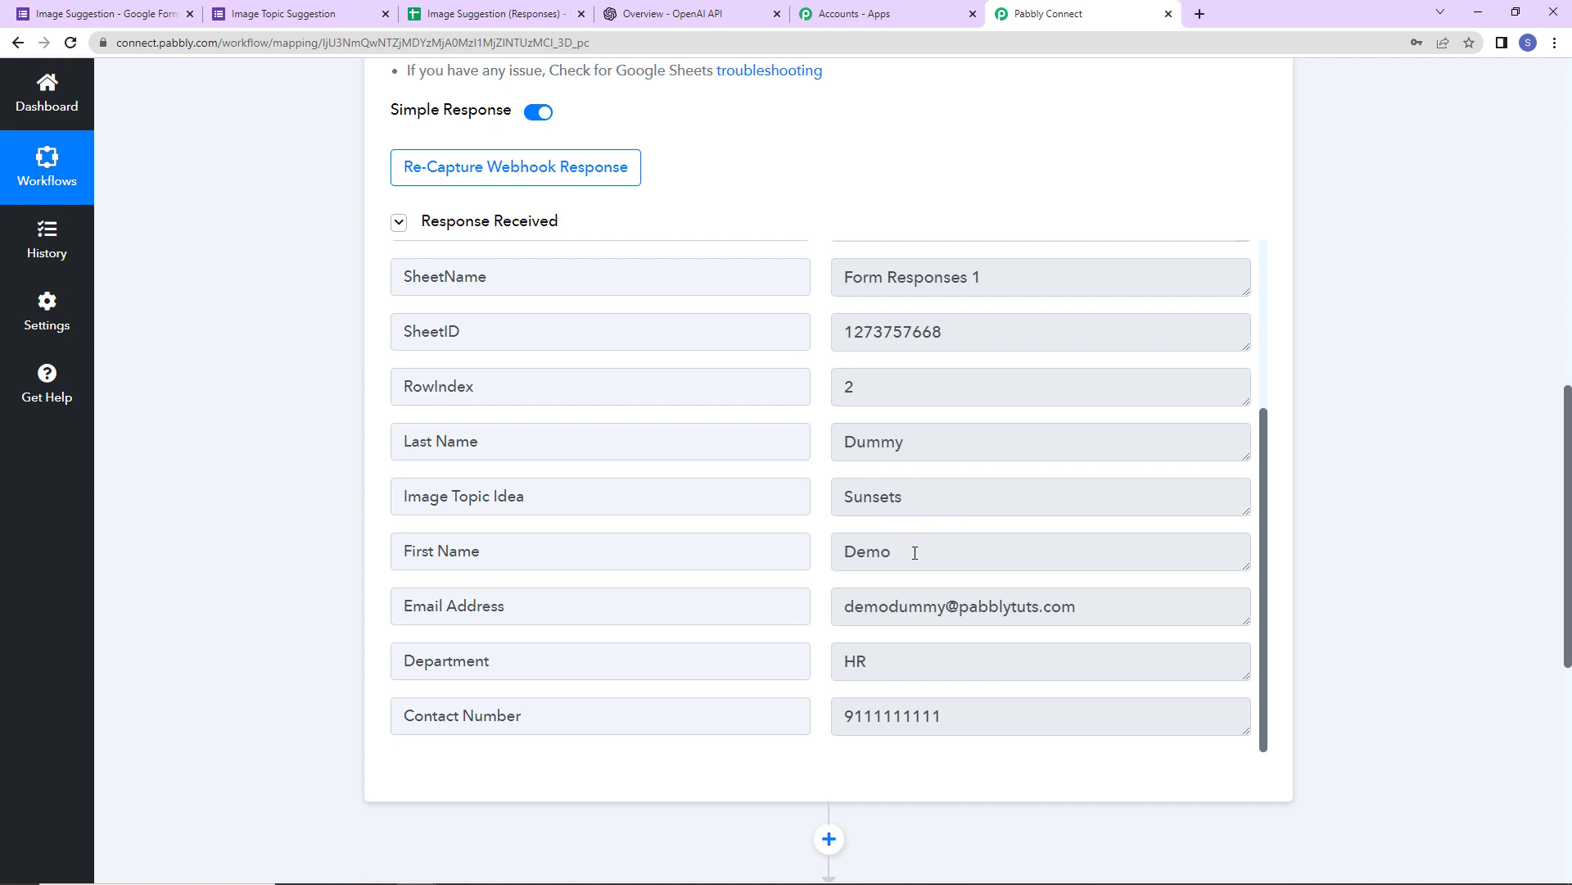
{"action": "scroll", "coordinate": [938, 639], "scroll_direction": "down", "scroll_amount": 2}
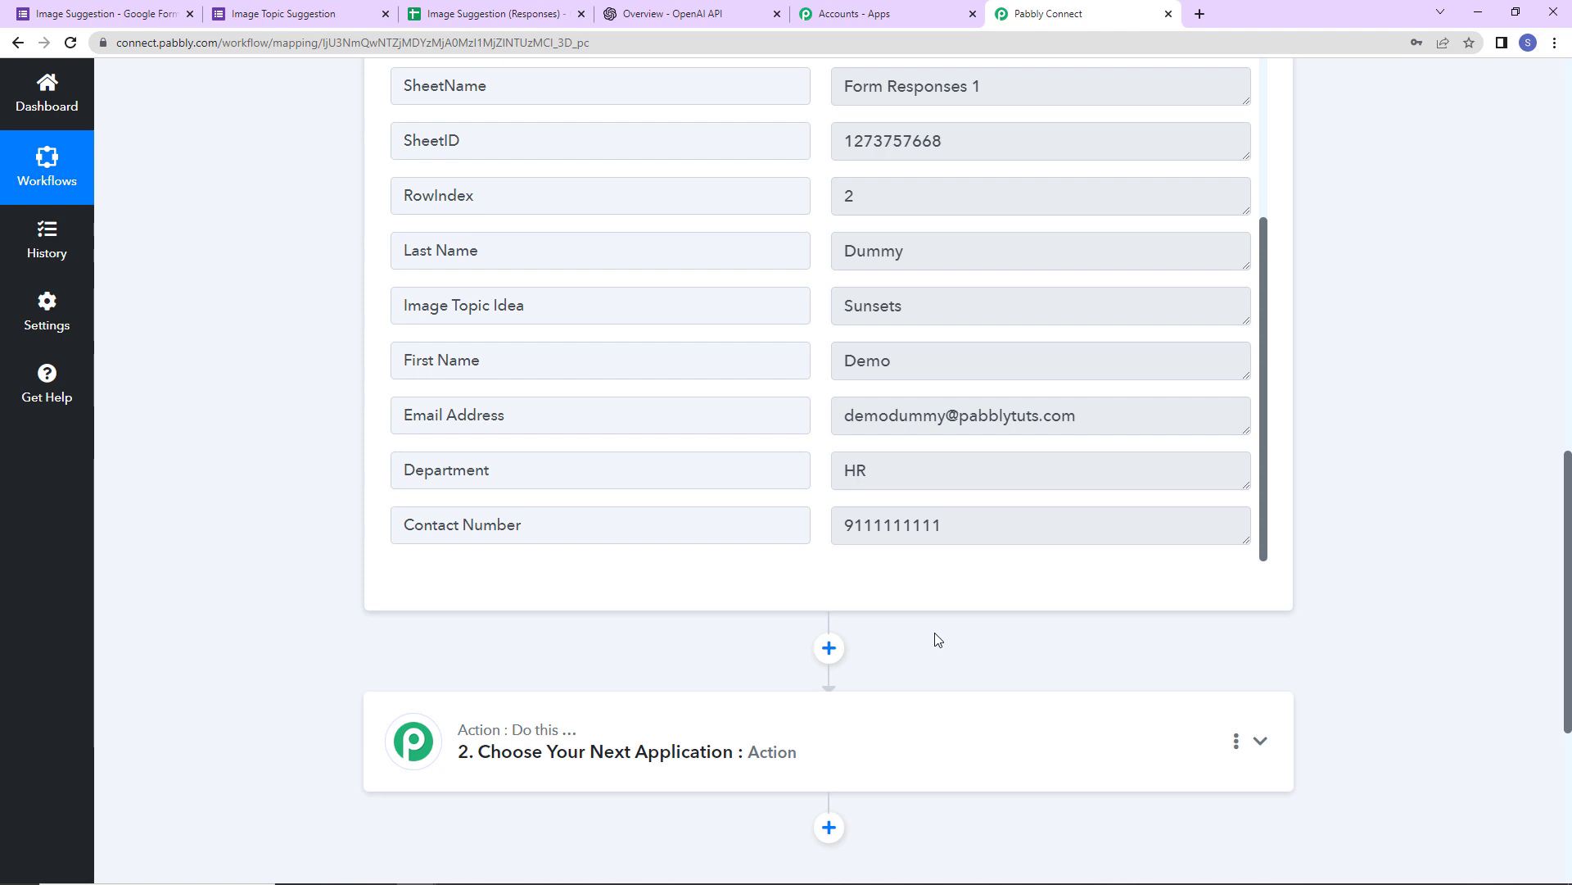
{"action": "left_click_drag", "start_coordinate": [920, 303], "coordinate": [818, 306]}
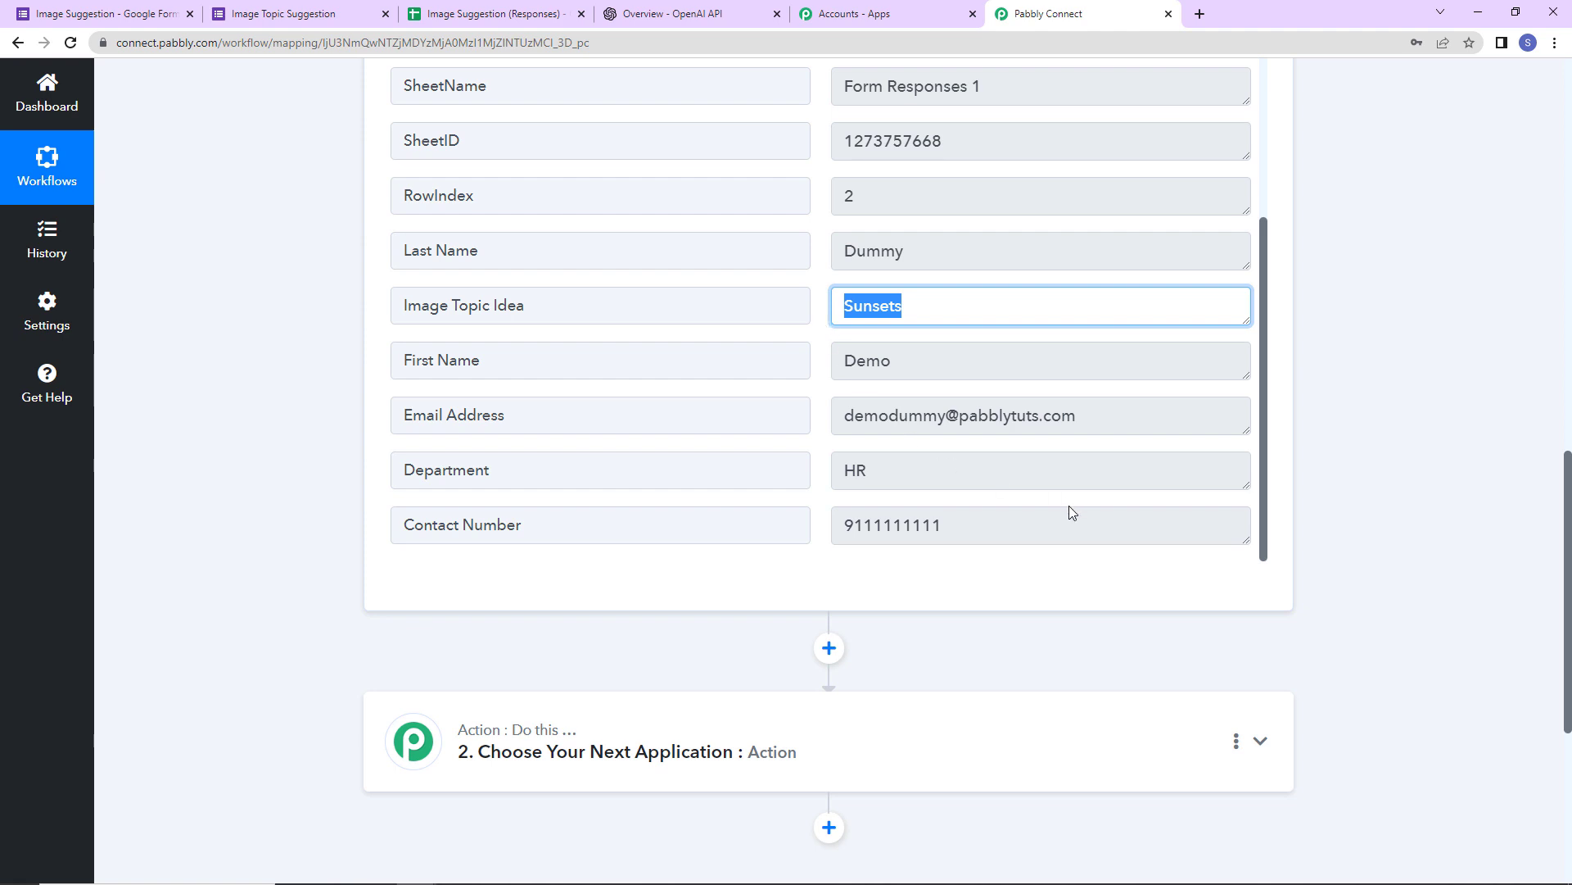
{"action": "scroll", "coordinate": [1353, 509], "scroll_direction": "down", "scroll_amount": 4}
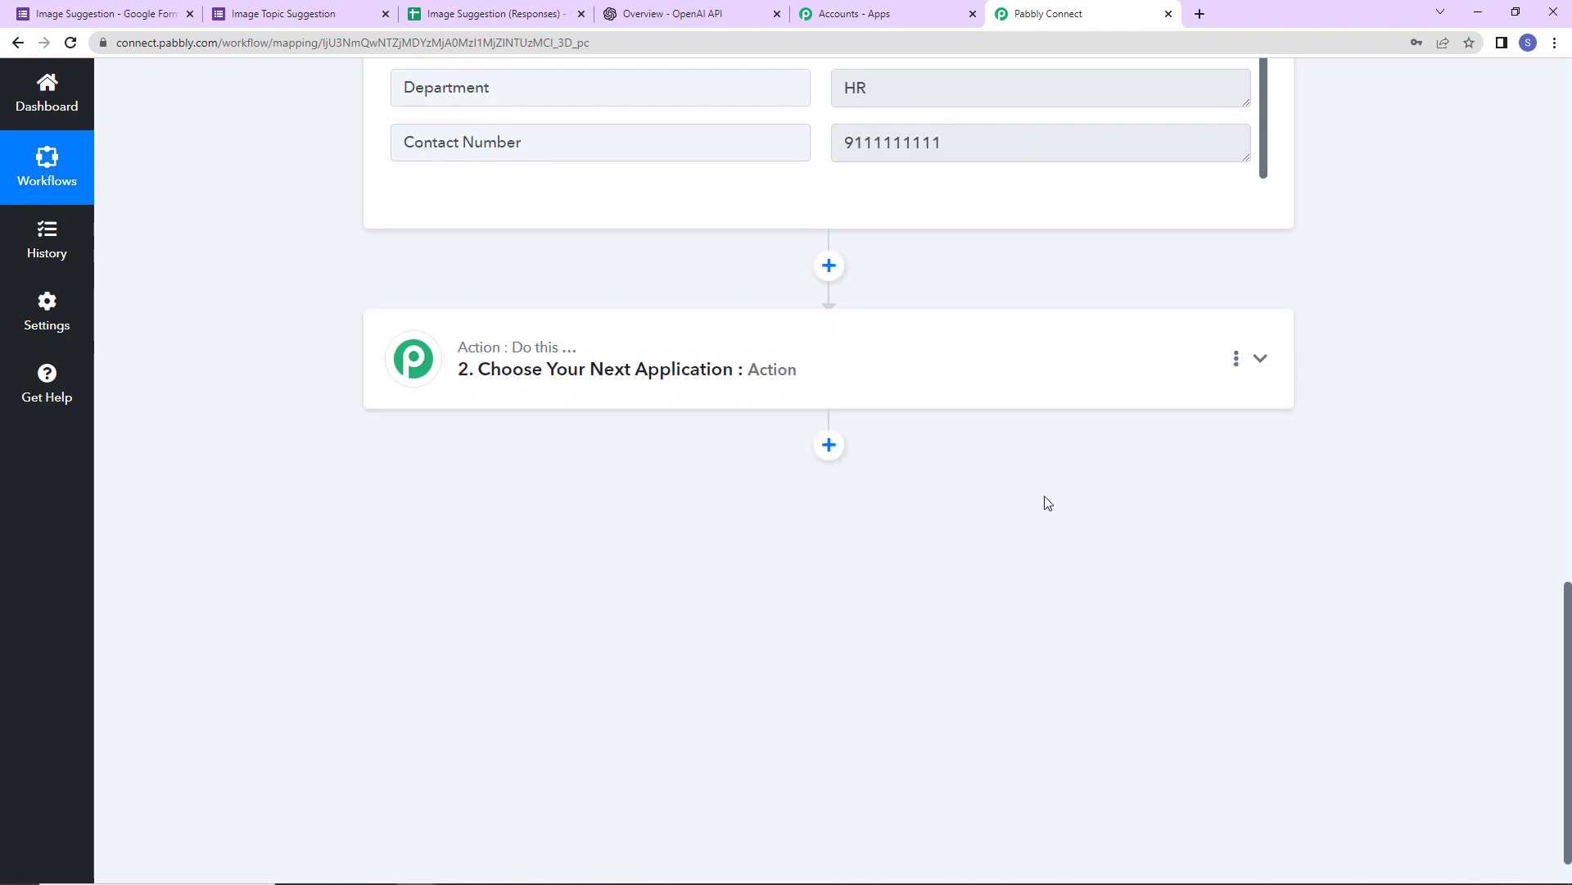
- Set the second step to OpenAI with the Generate Image action event, ready to connect an account
{"action": "left_click", "coordinate": [683, 371]}
{"action": "left_click", "coordinate": [432, 484]}
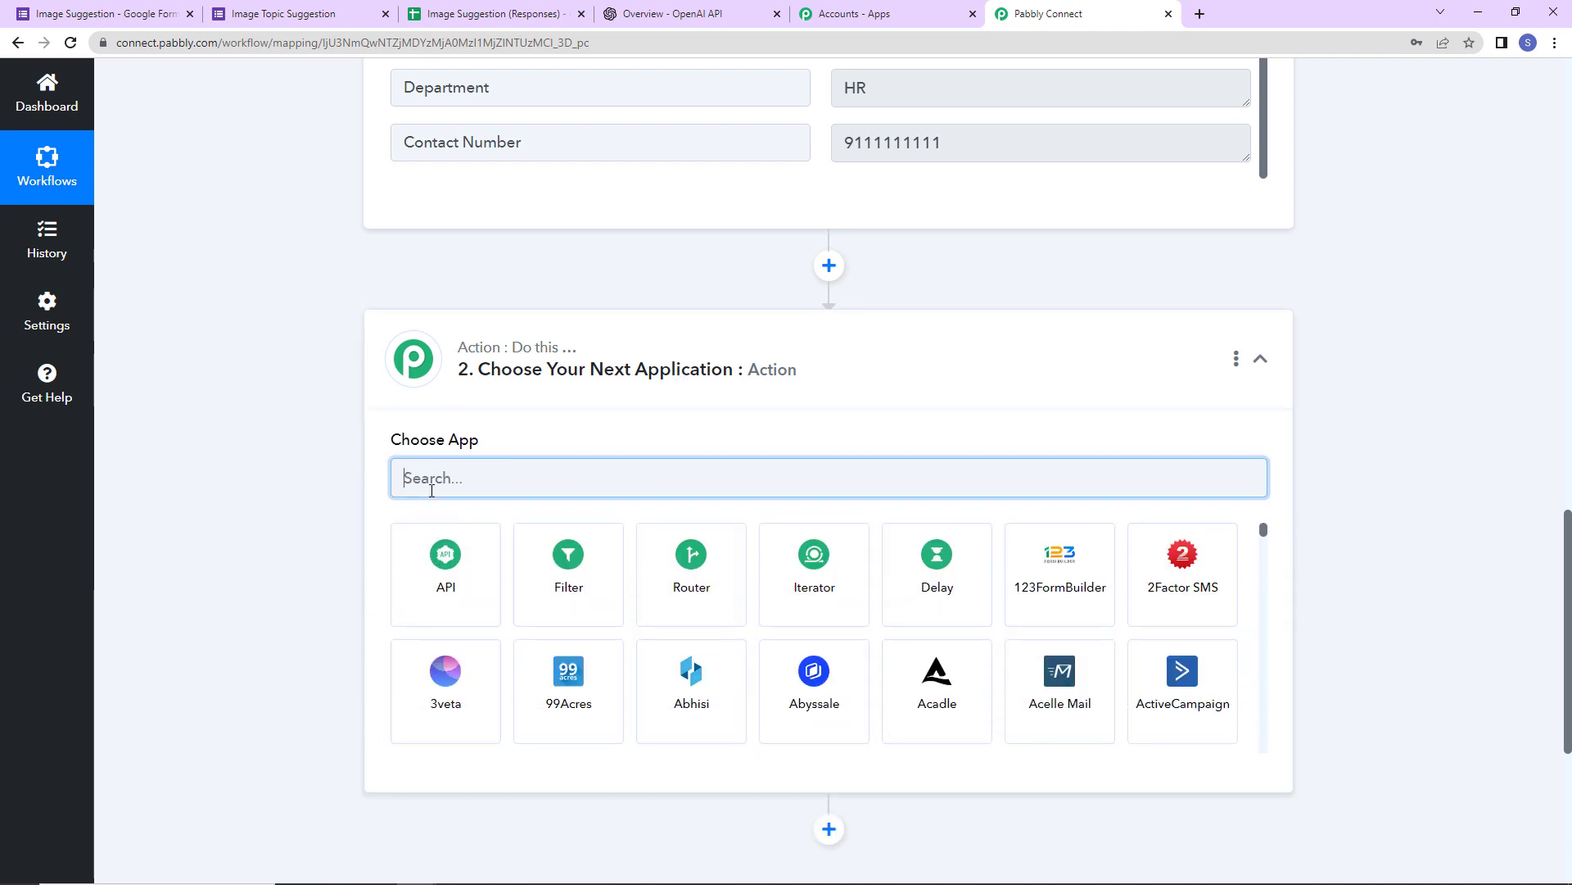
{"action": "type", "text": "open"}
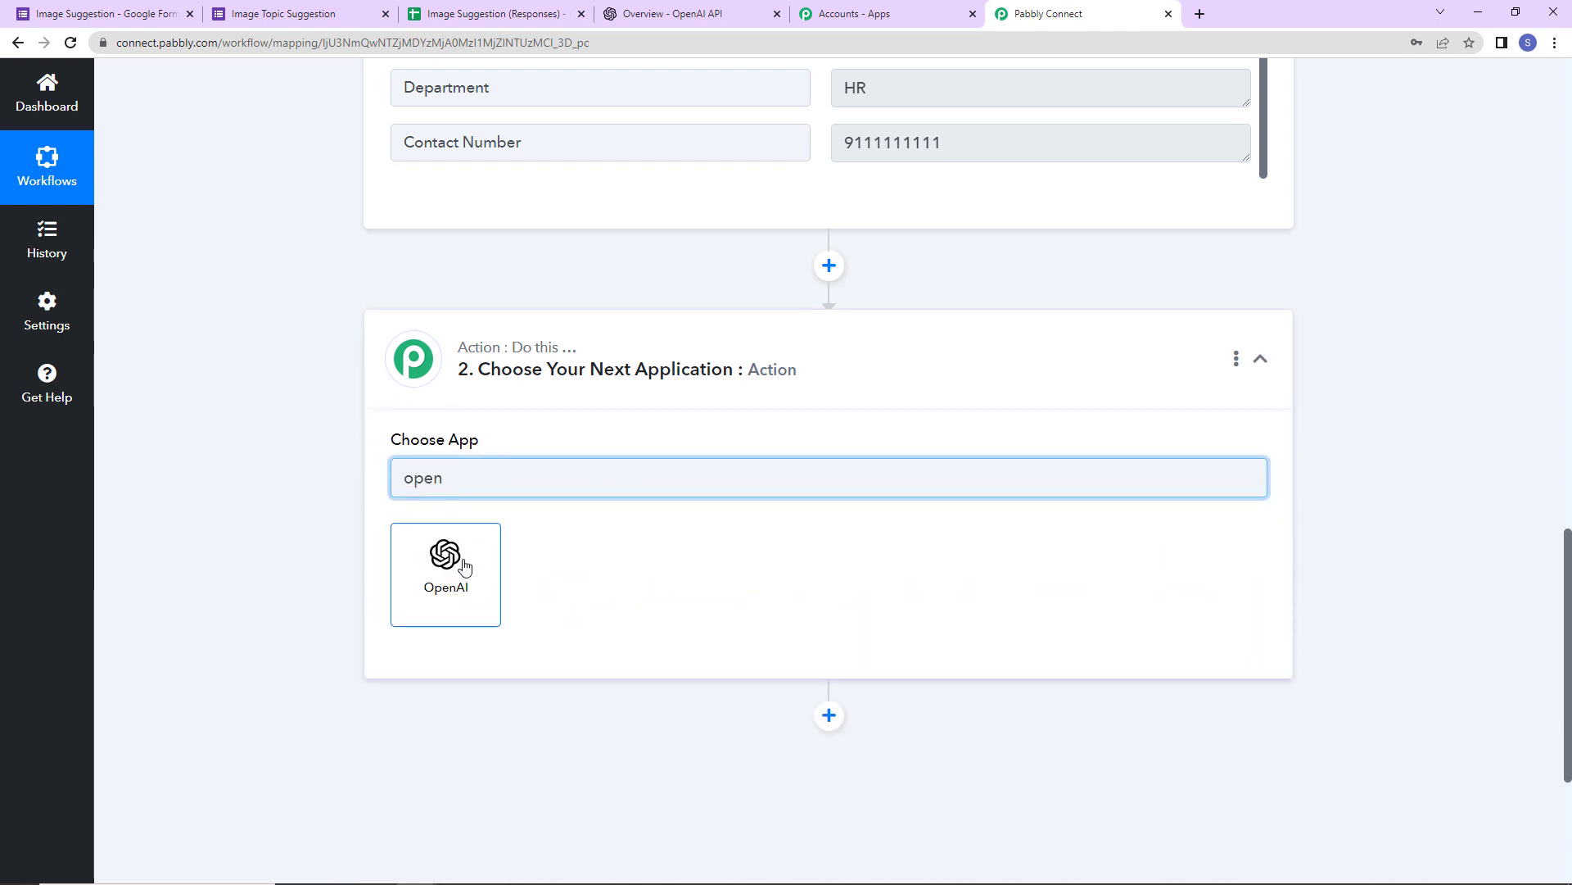
{"action": "left_click", "coordinate": [460, 565]}
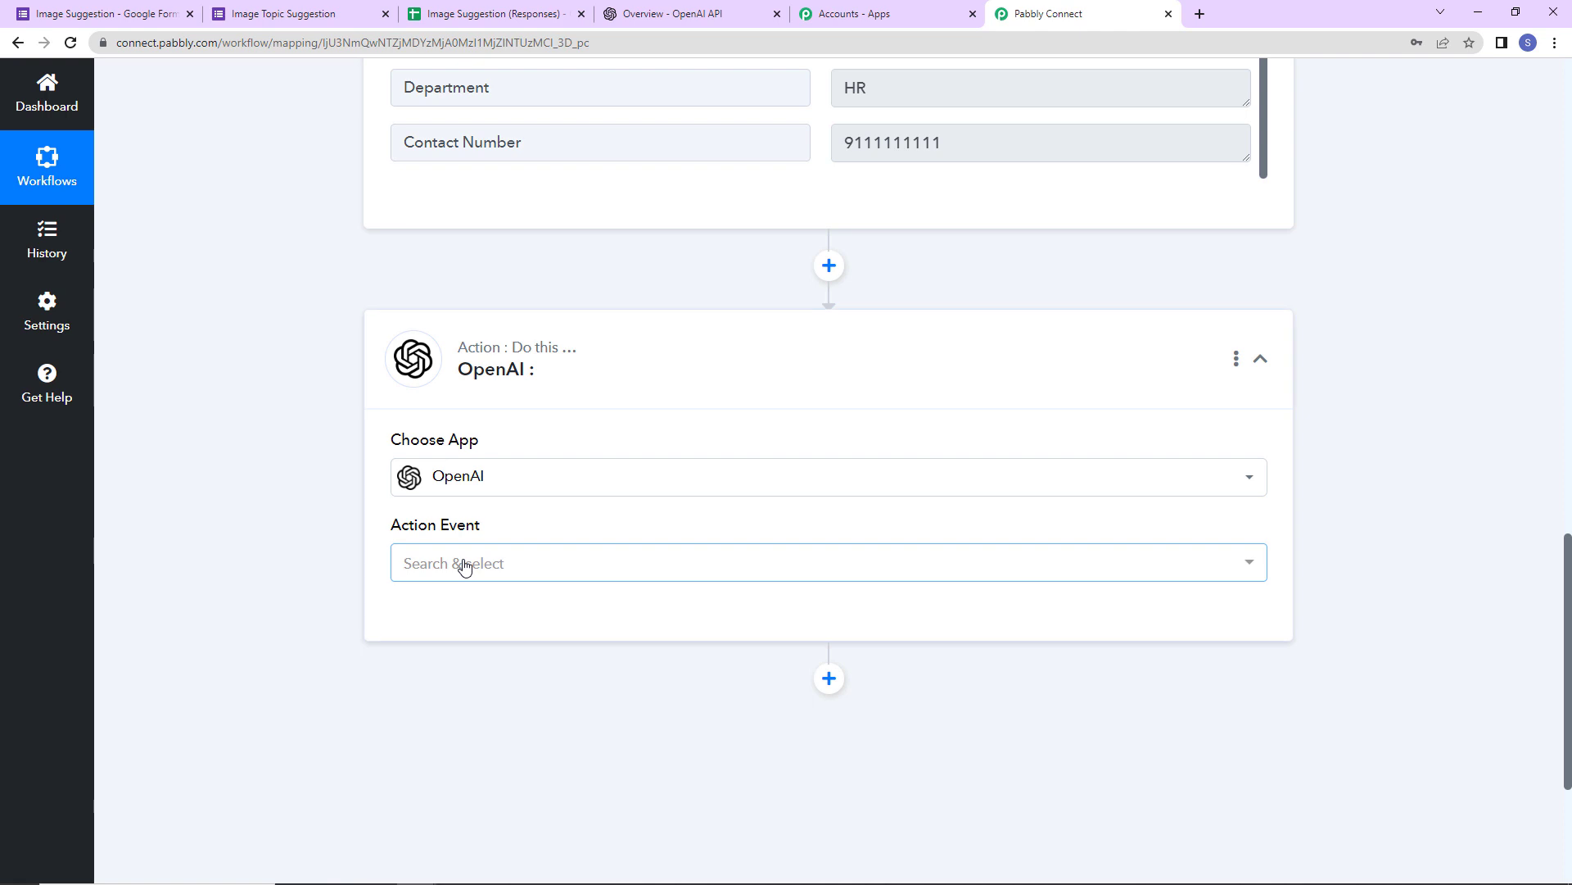
{"action": "left_click", "coordinate": [461, 564]}
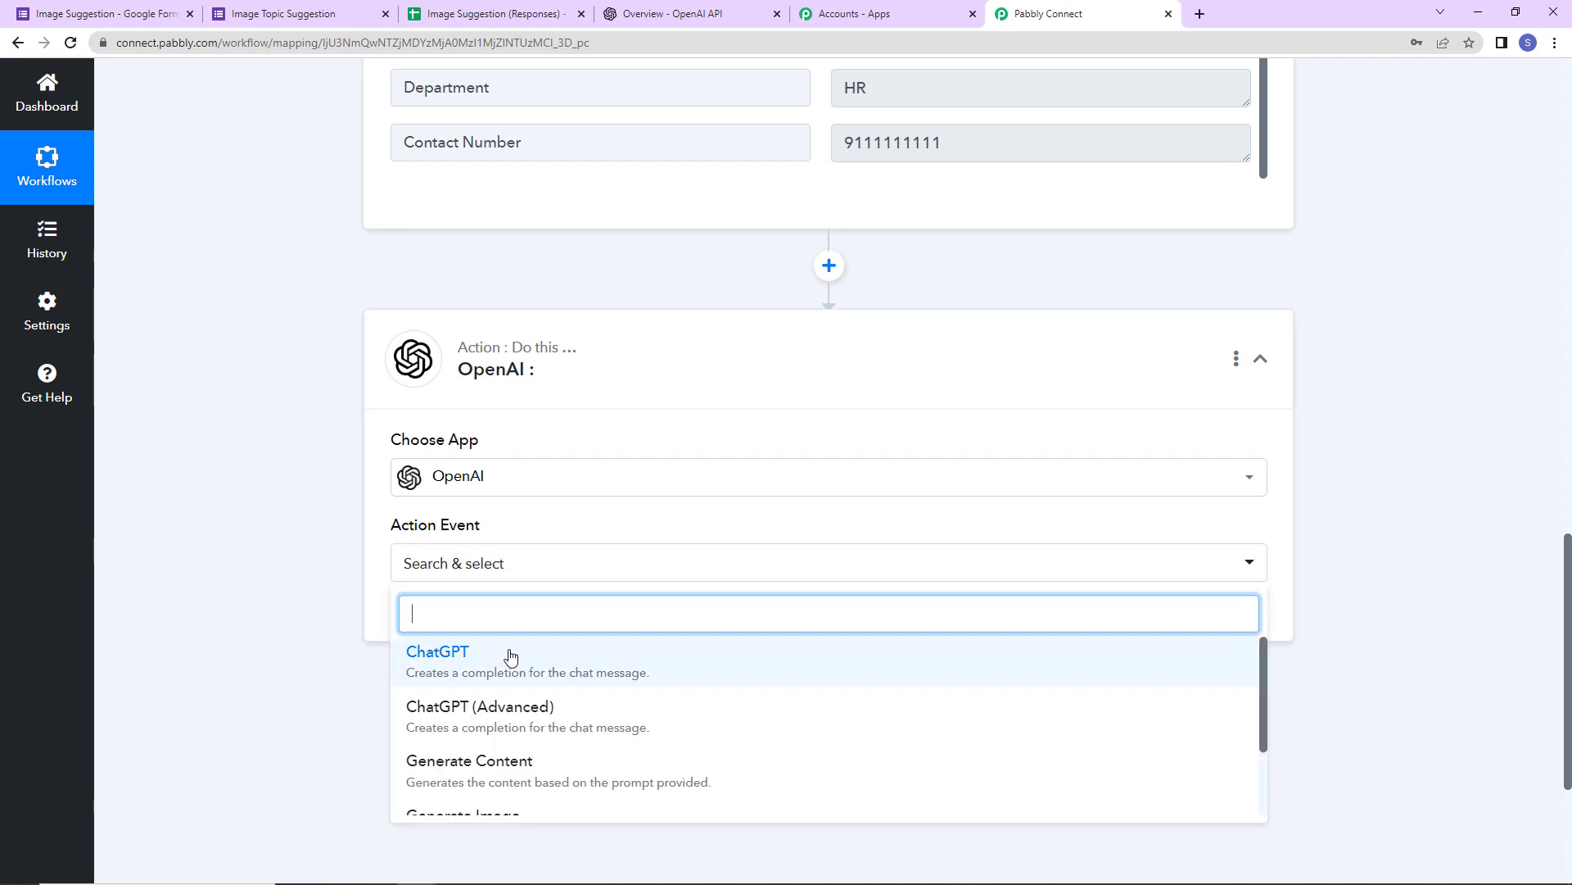
{"action": "scroll", "coordinate": [481, 737], "scroll_direction": "down", "scroll_amount": 2}
{"action": "left_click", "coordinate": [535, 740]}
{"action": "left_click", "coordinate": [423, 624]}
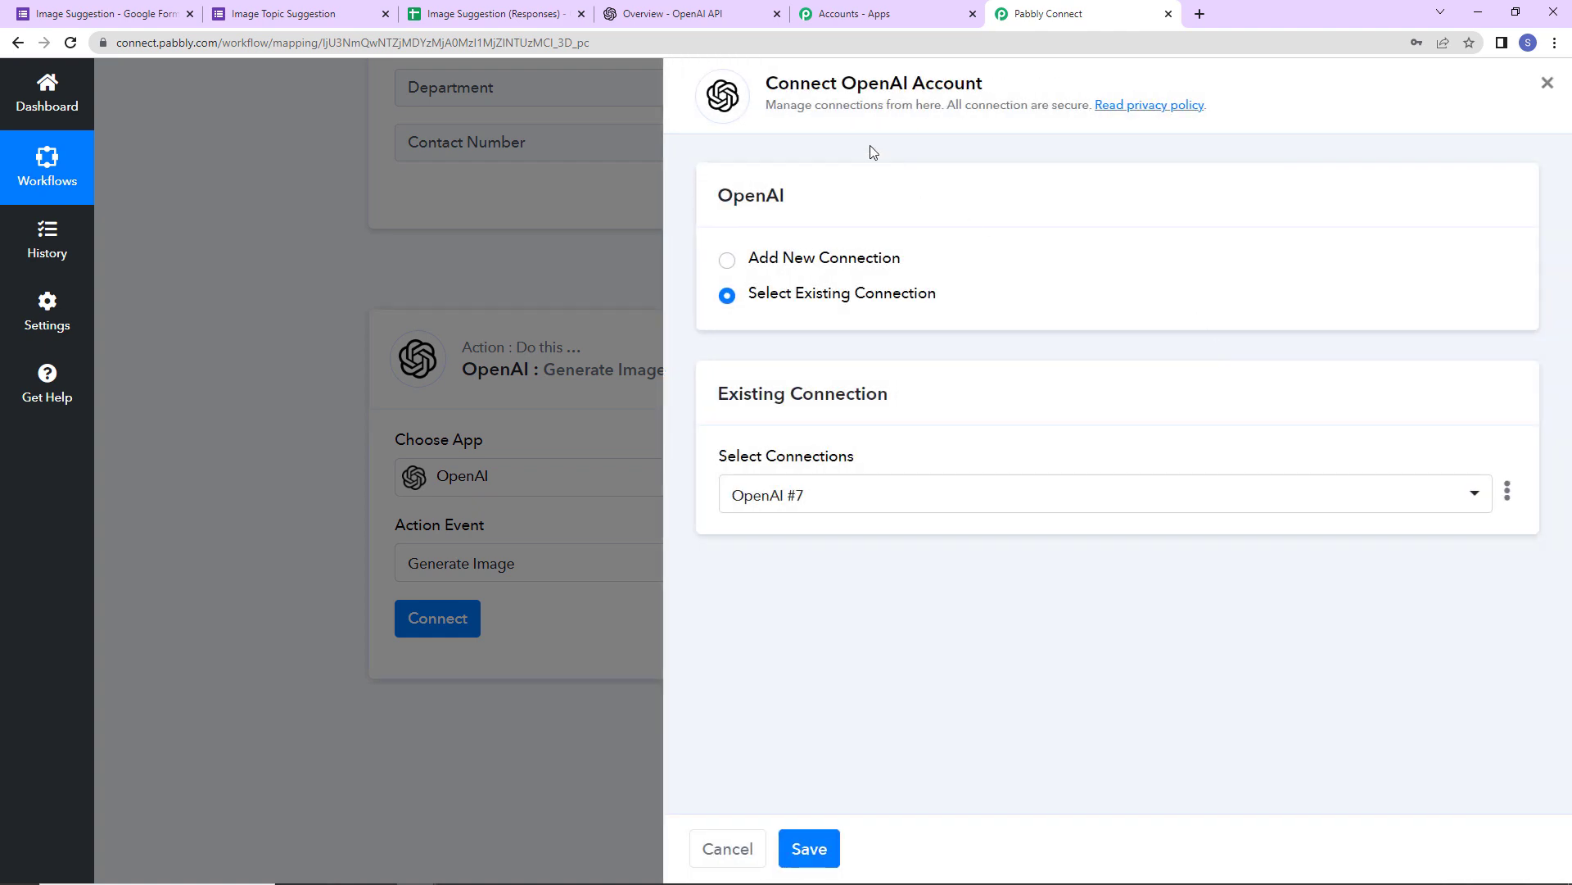
- Choose Add New Connection, then create and copy a new OpenAI secret API key
{"action": "left_click_drag", "start_coordinate": [841, 83], "coordinate": [1017, 77]}
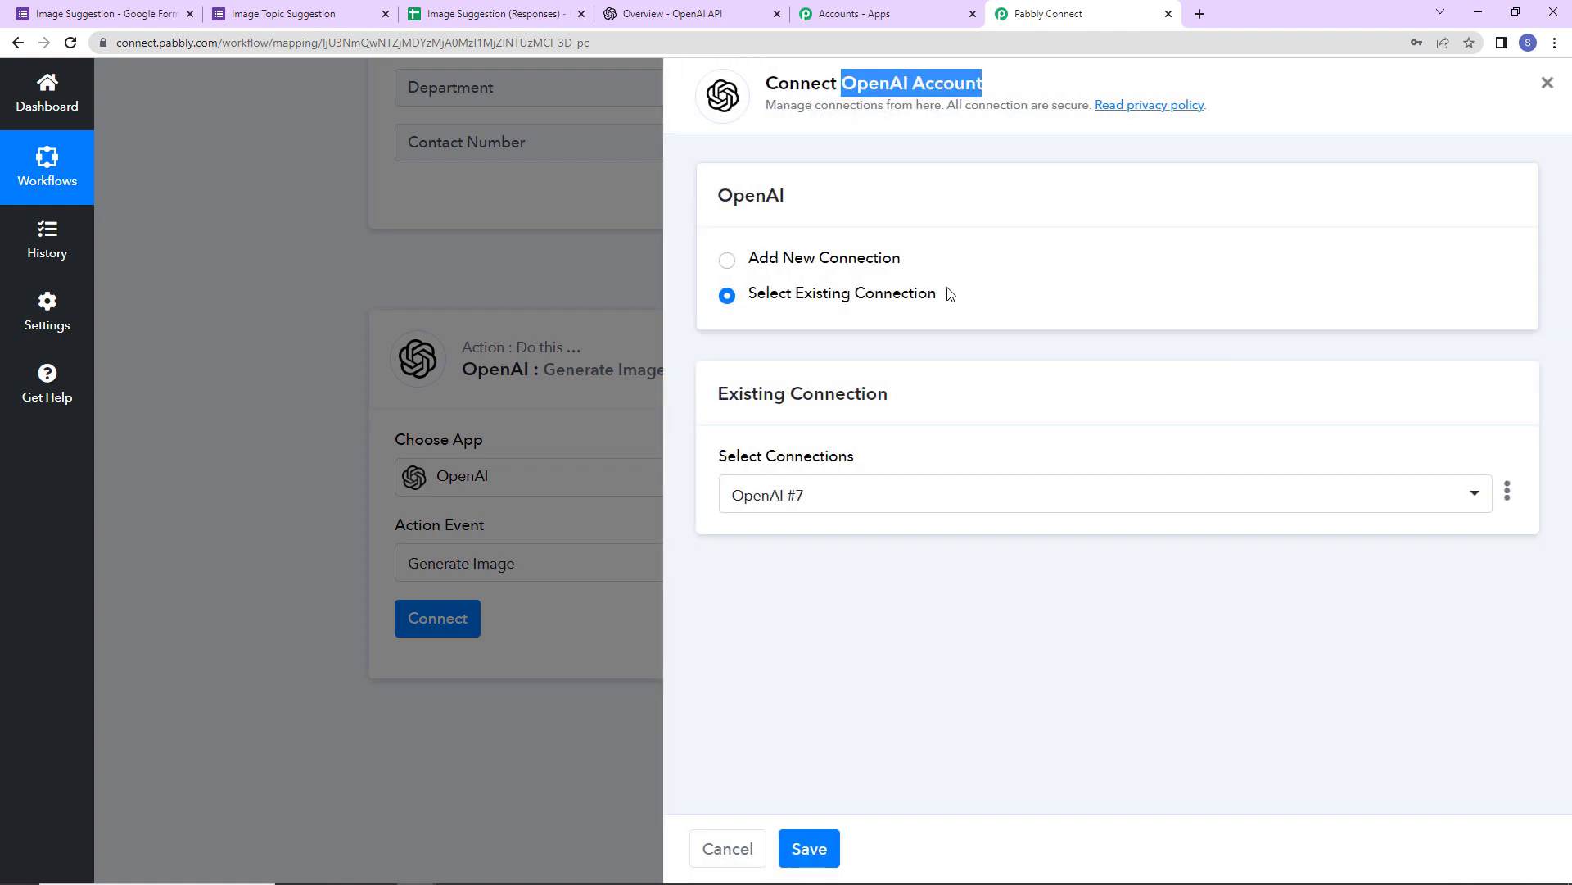
{"action": "left_click", "coordinate": [727, 260]}
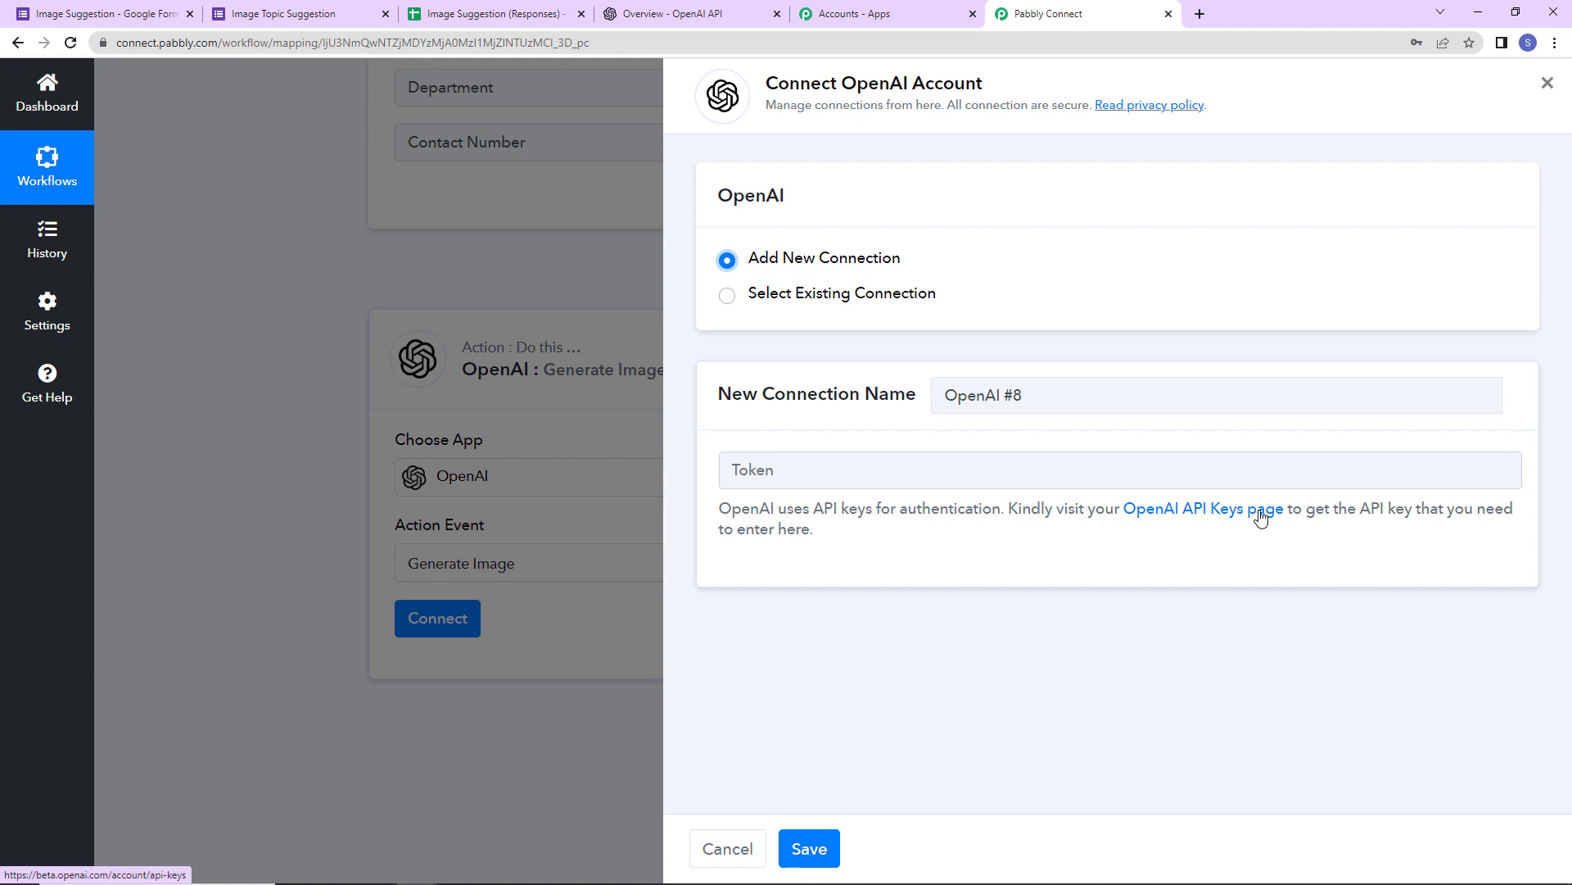
{"action": "left_click", "coordinate": [1187, 512]}
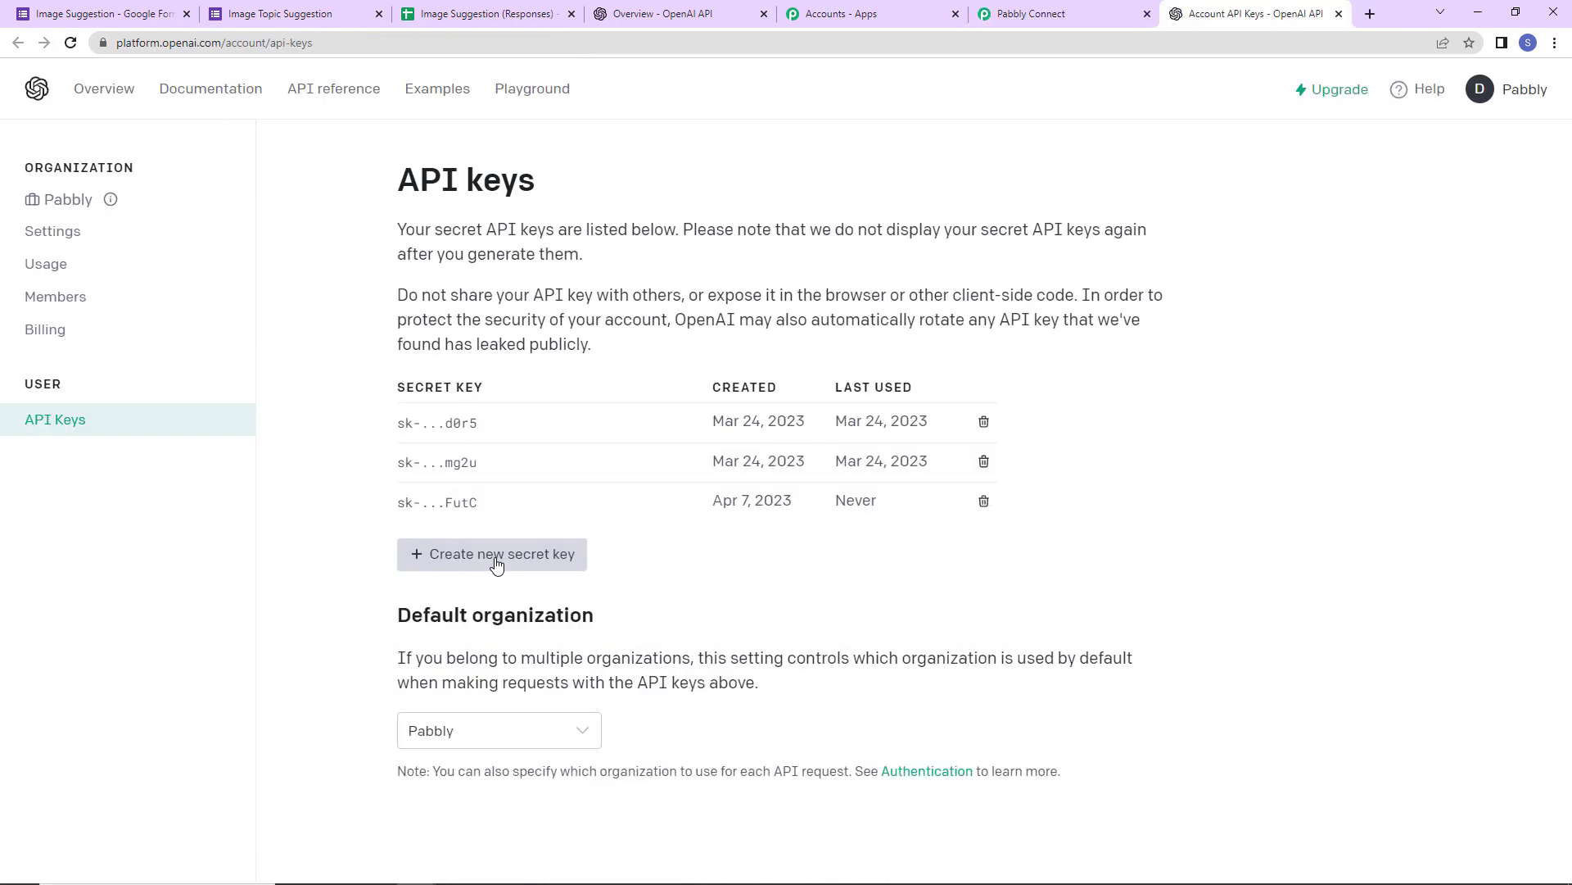
{"action": "left_click", "coordinate": [583, 557]}
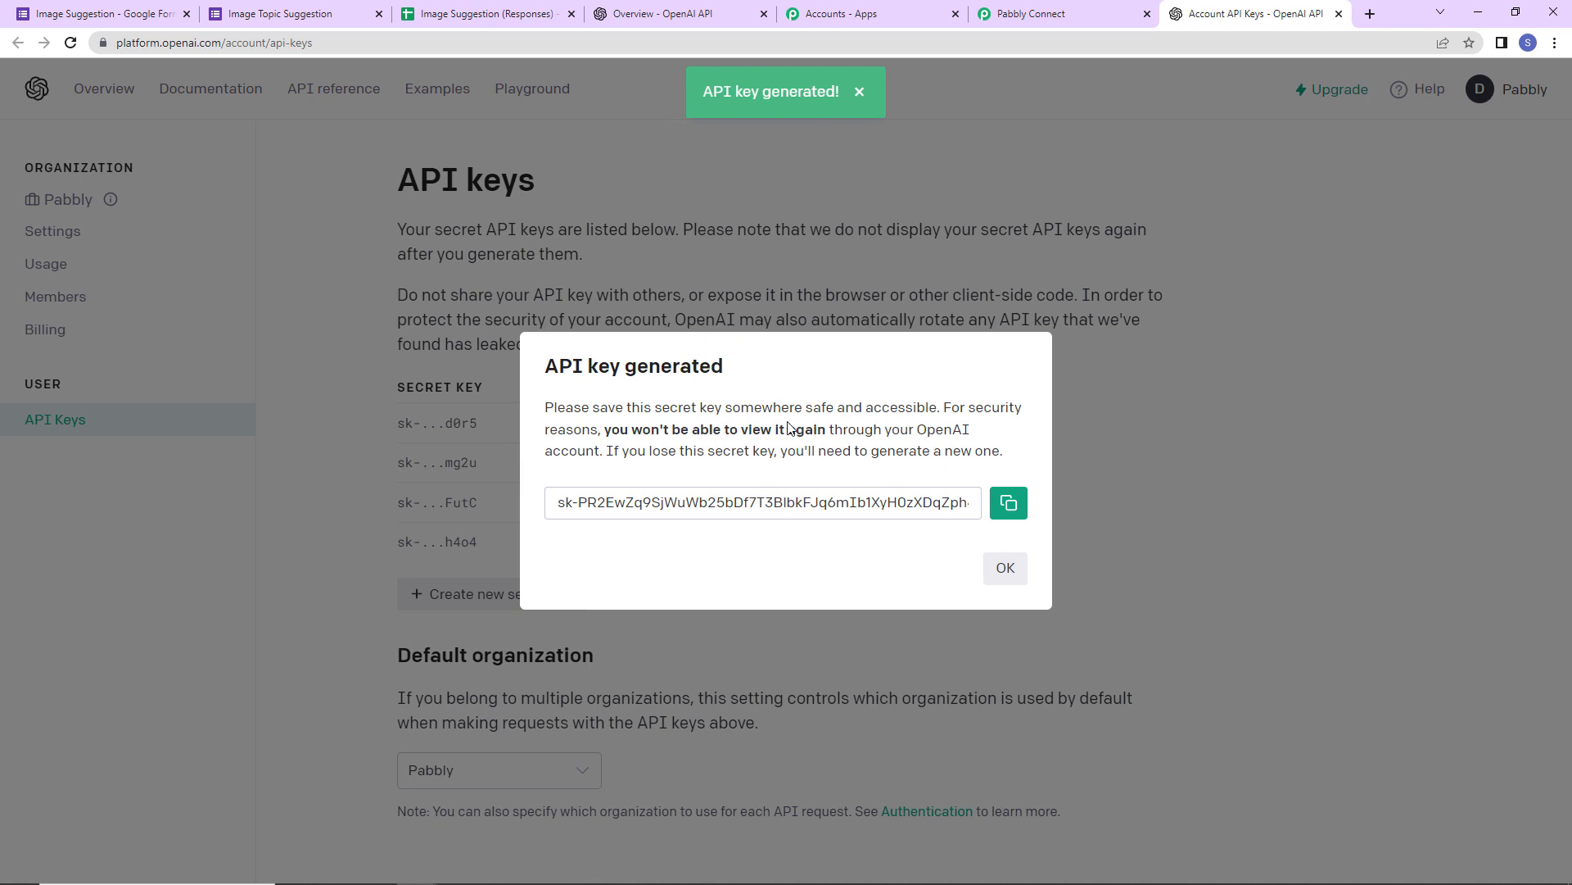
{"action": "left_click", "coordinate": [1001, 514]}
- Paste the API key into the Token field and save the OpenAI connection
{"action": "left_click", "coordinate": [1031, 14]}
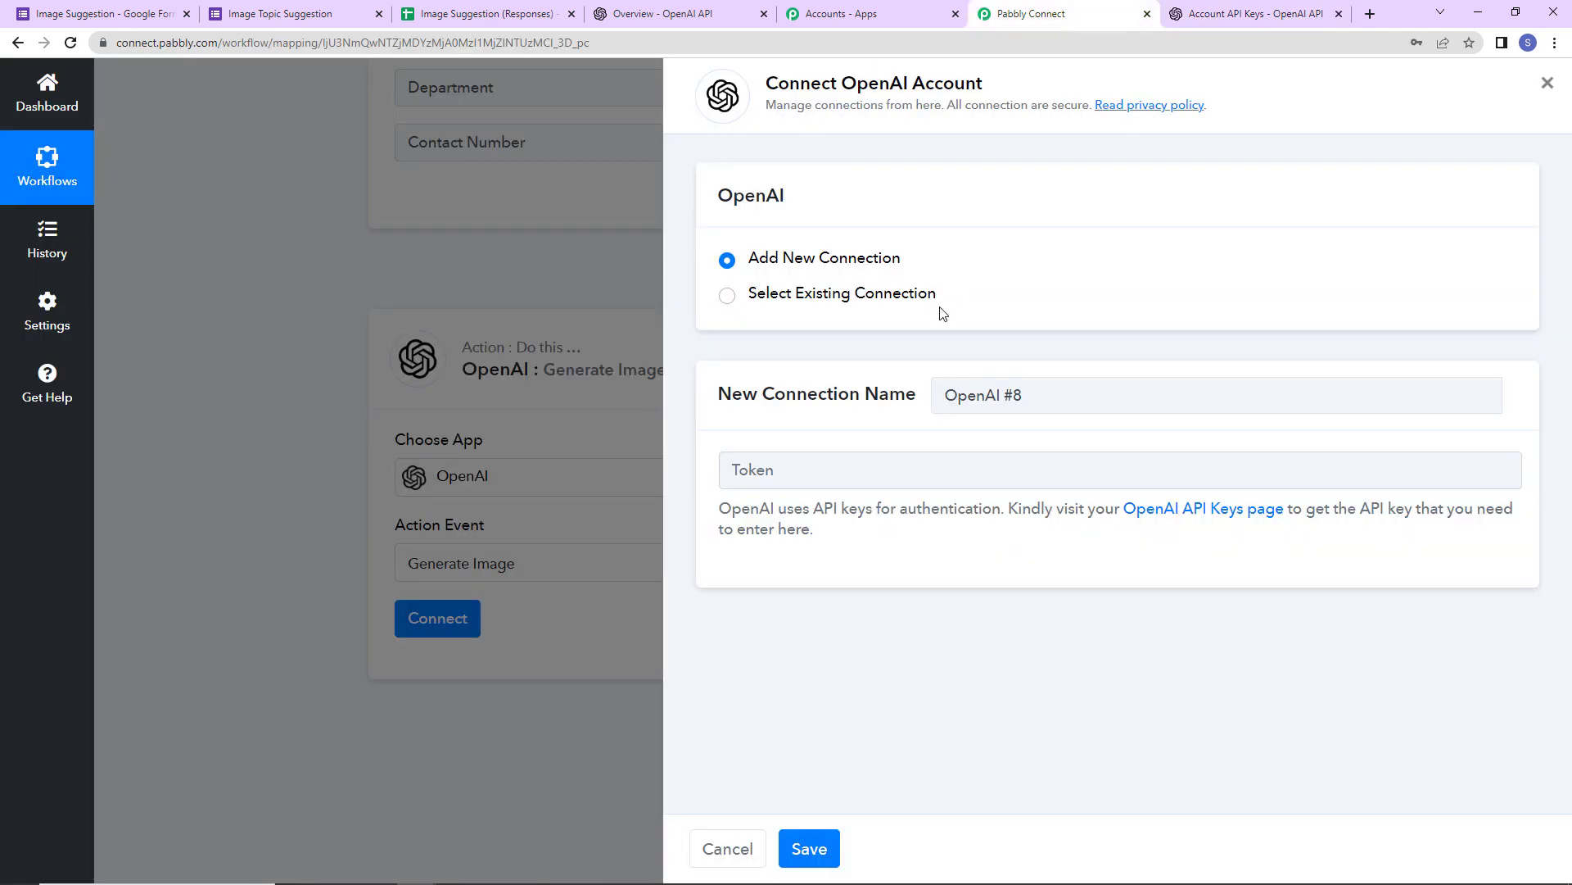
{"action": "left_click", "coordinate": [812, 463]}
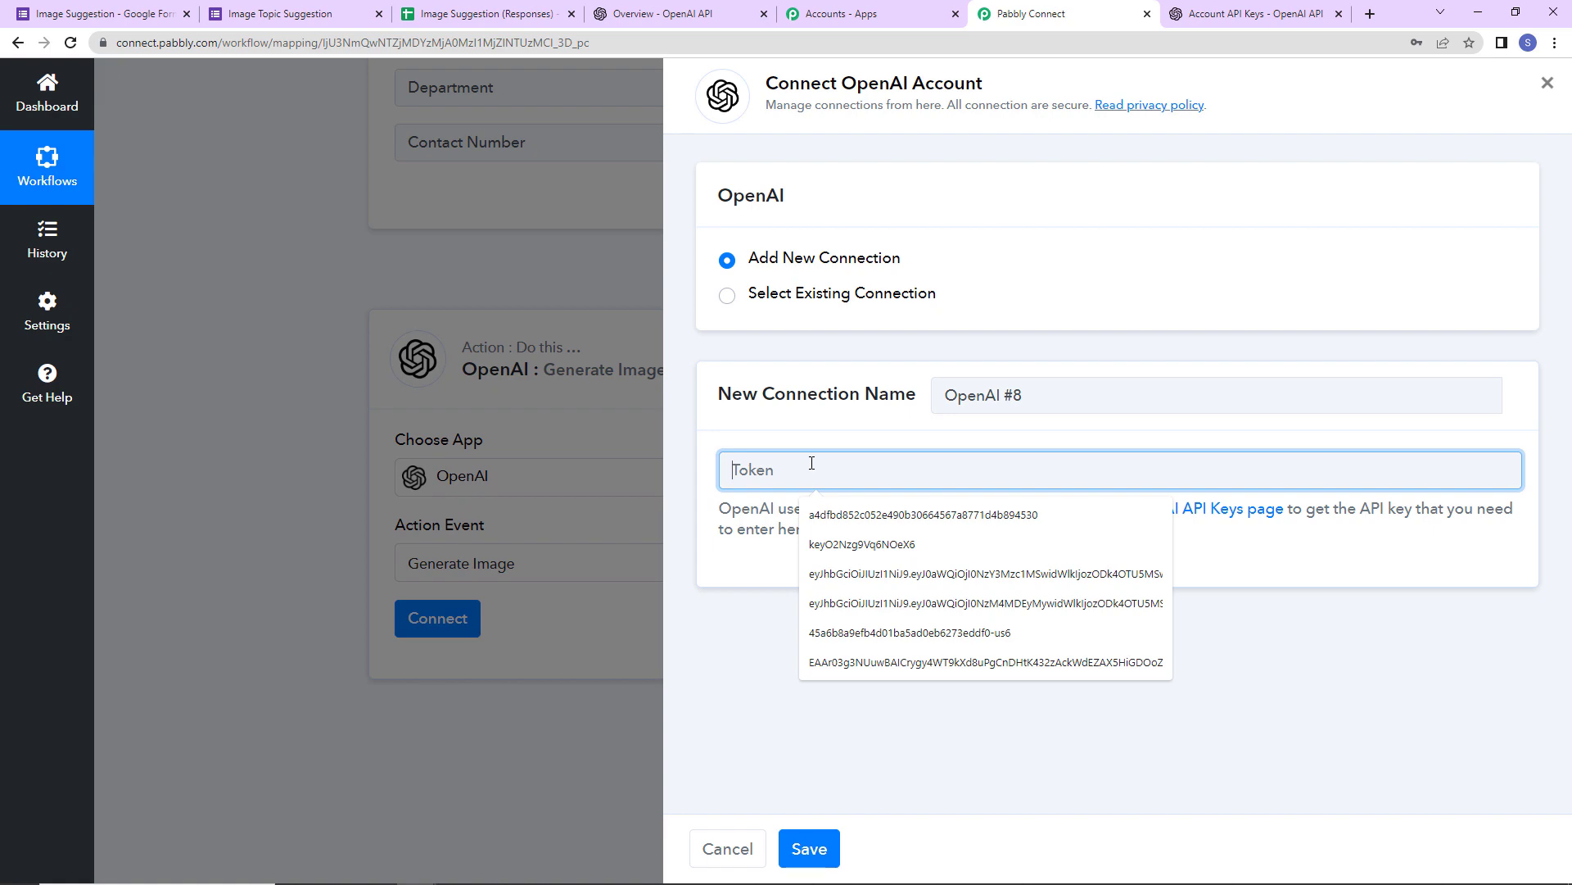
{"action": "key", "text": "ctrl+v"}
{"action": "left_click", "coordinate": [828, 849]}
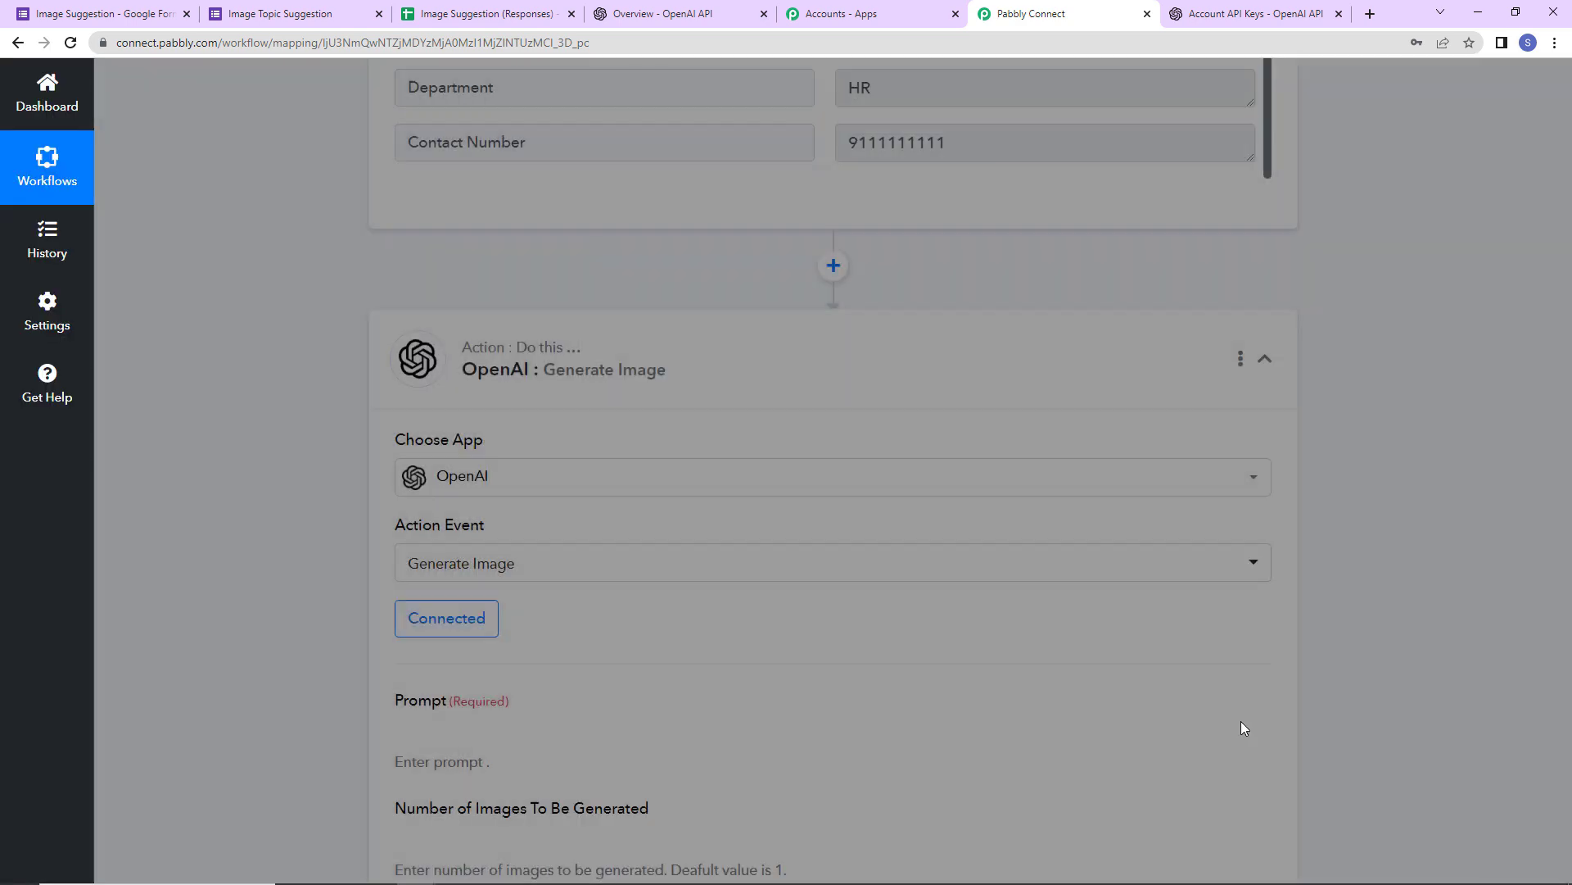
- Write the prompt 'Generate an image on the top' followed by the mapped Image Topic Idea
{"action": "scroll", "coordinate": [1337, 574], "scroll_direction": "down", "scroll_amount": 2}
{"action": "scroll", "coordinate": [1337, 573], "scroll_direction": "down", "scroll_amount": 5}
{"action": "scroll", "coordinate": [827, 540], "scroll_direction": "up", "scroll_amount": 2}
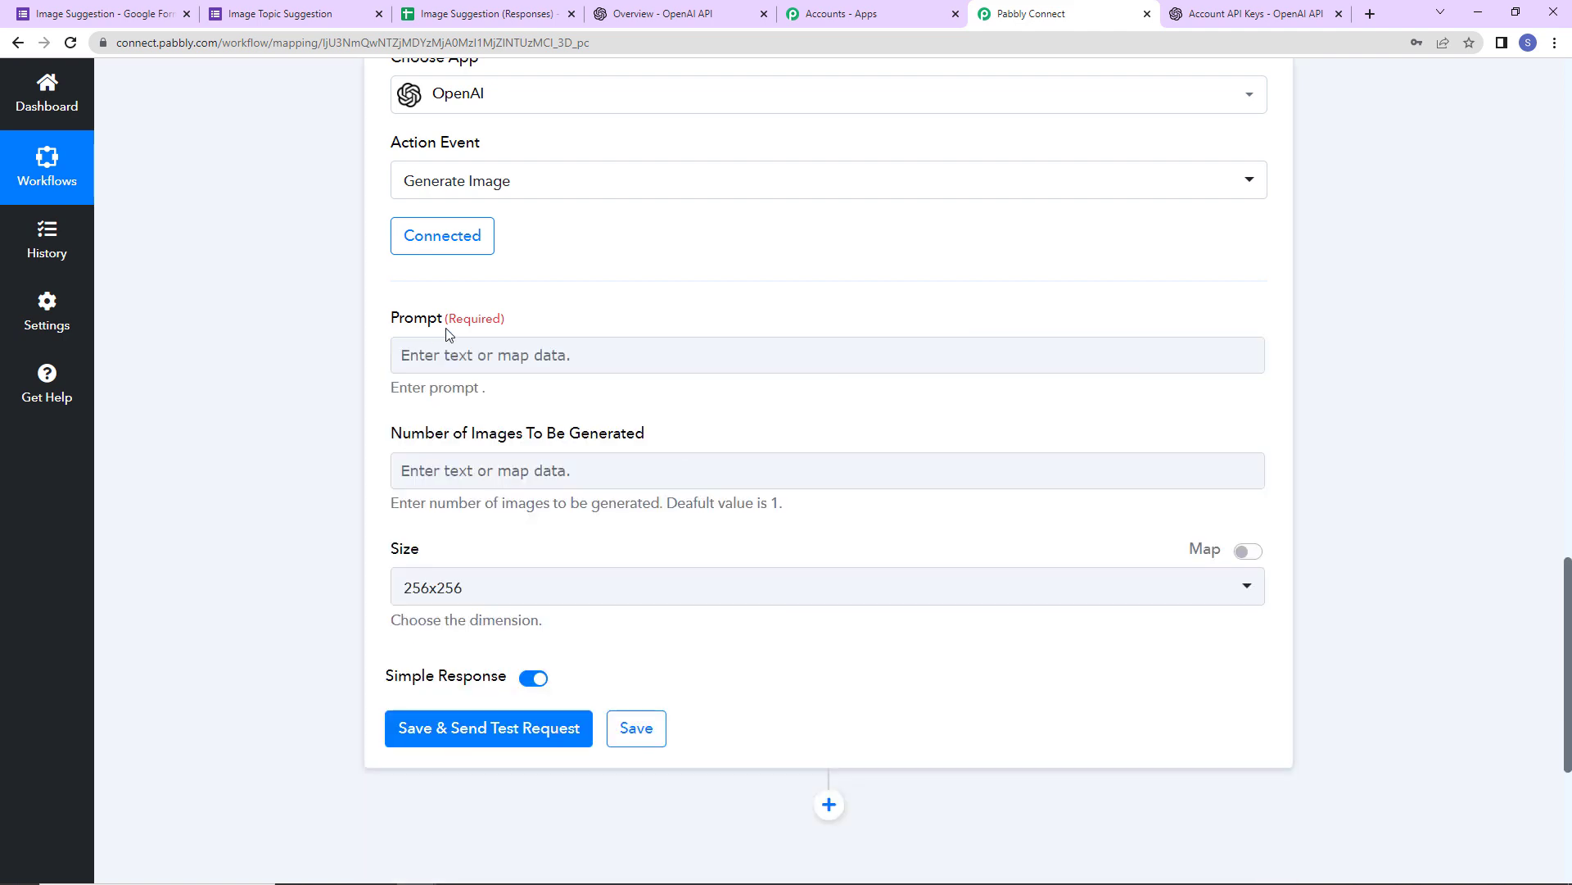
{"action": "left_click", "coordinate": [445, 355]}
{"action": "type", "text": "Gener"}
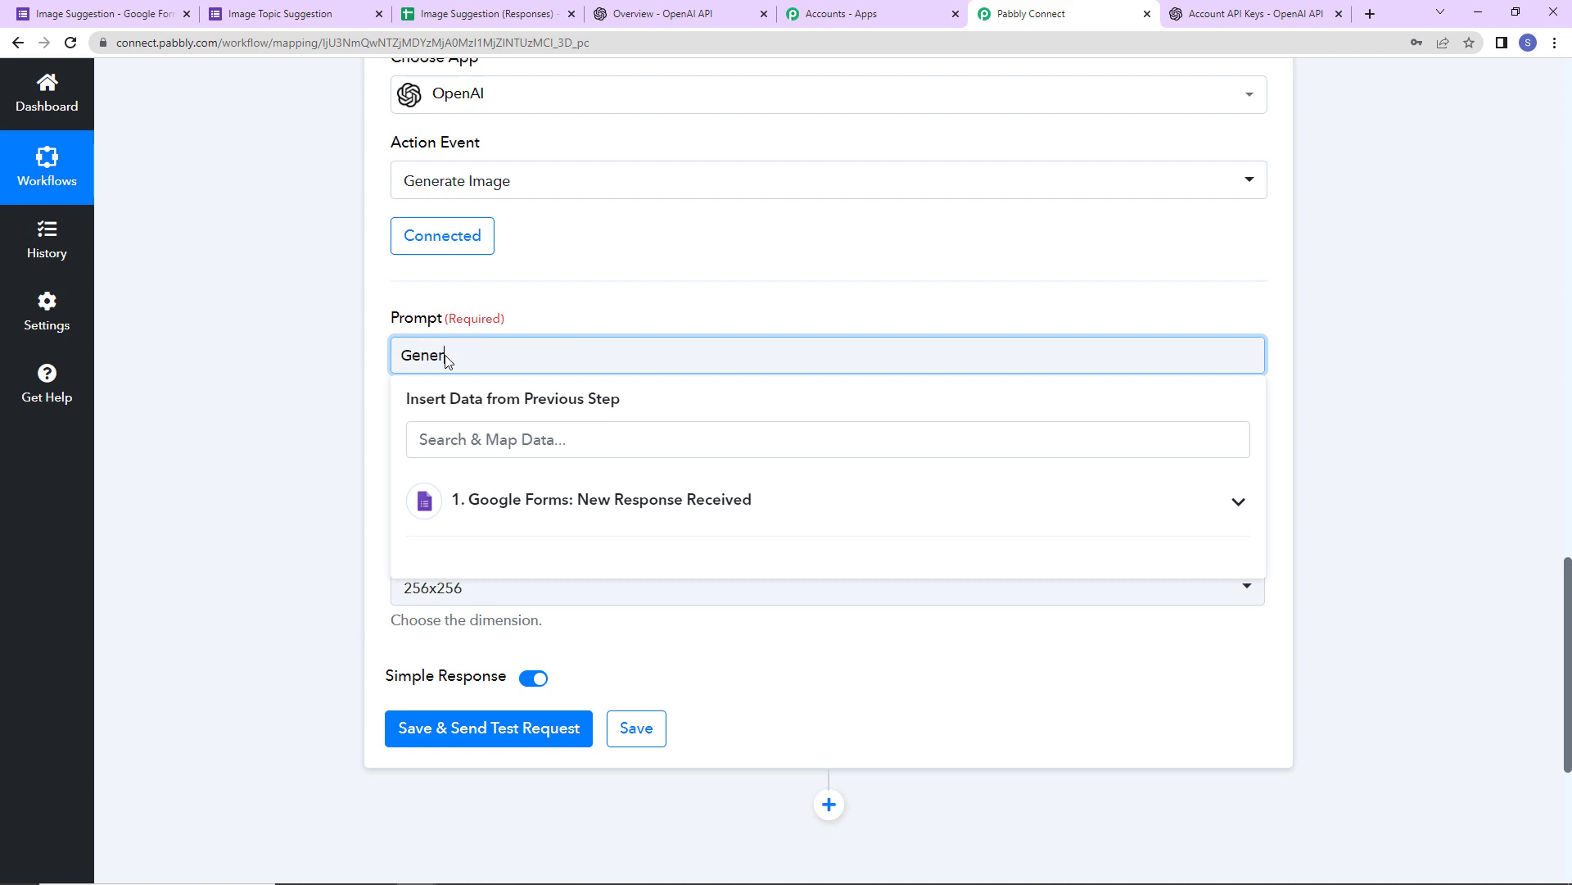
{"action": "type", "text": "ate an image on the topic"}
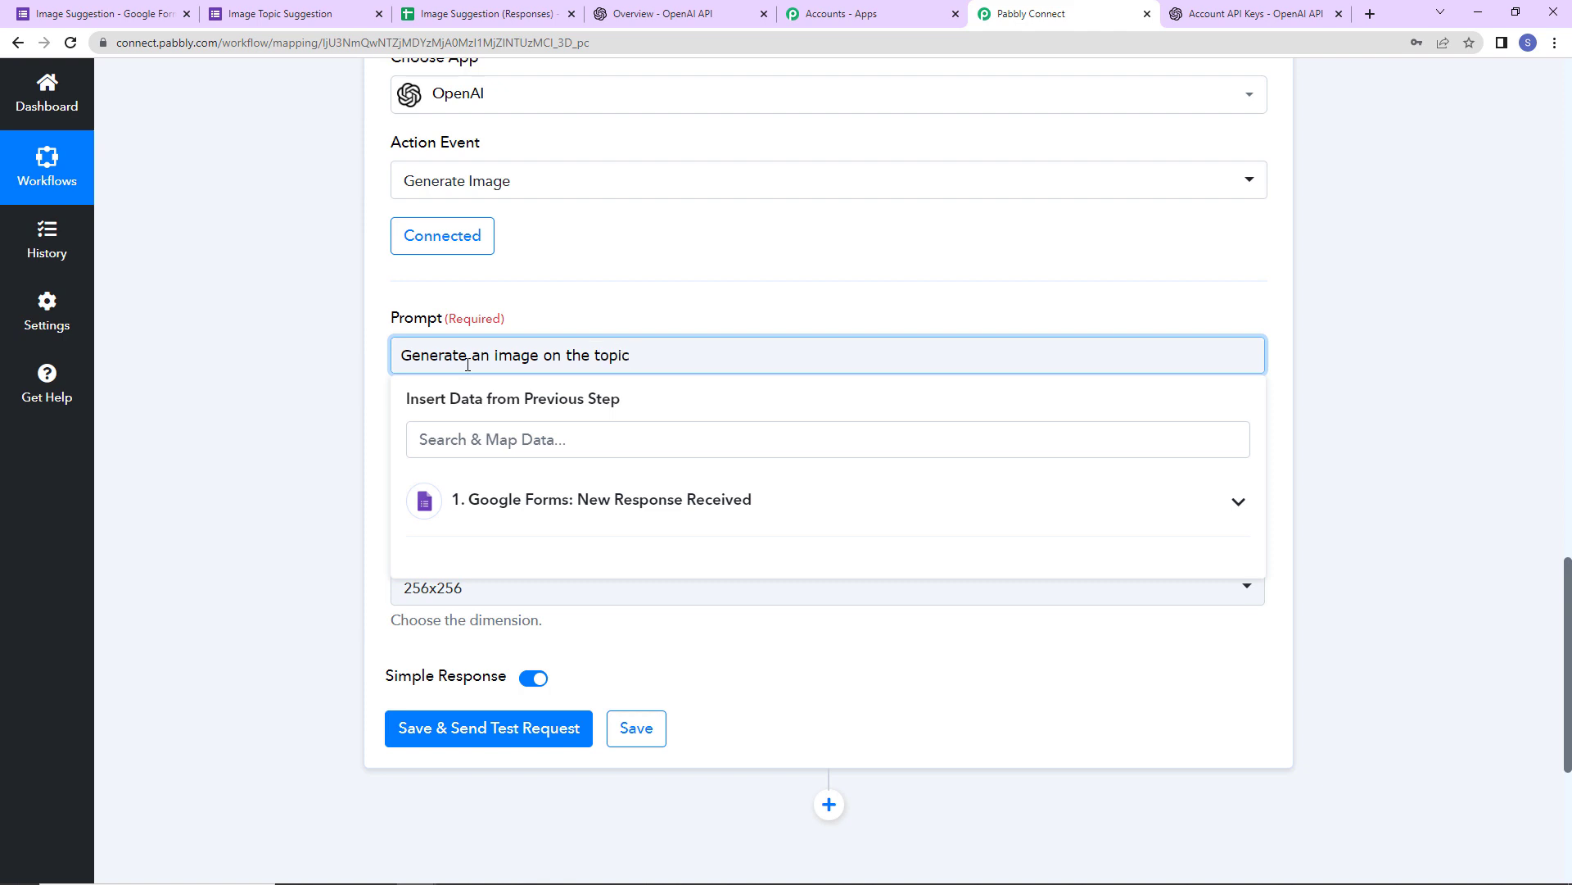
{"action": "left_click", "coordinate": [526, 516]}
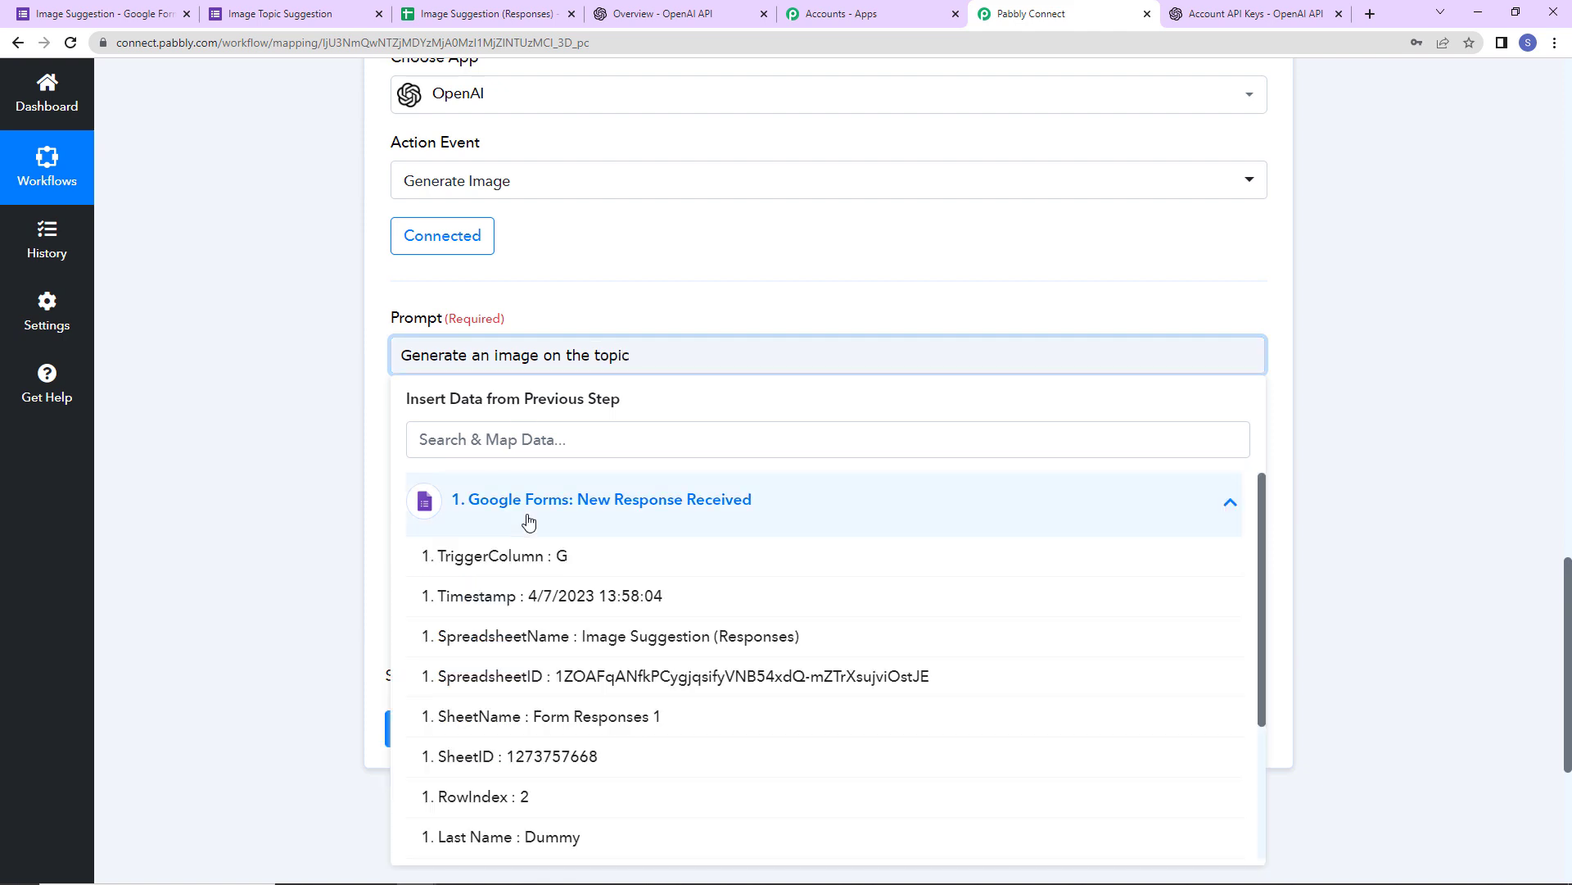
{"action": "scroll", "coordinate": [565, 721], "scroll_direction": "down", "scroll_amount": 2}
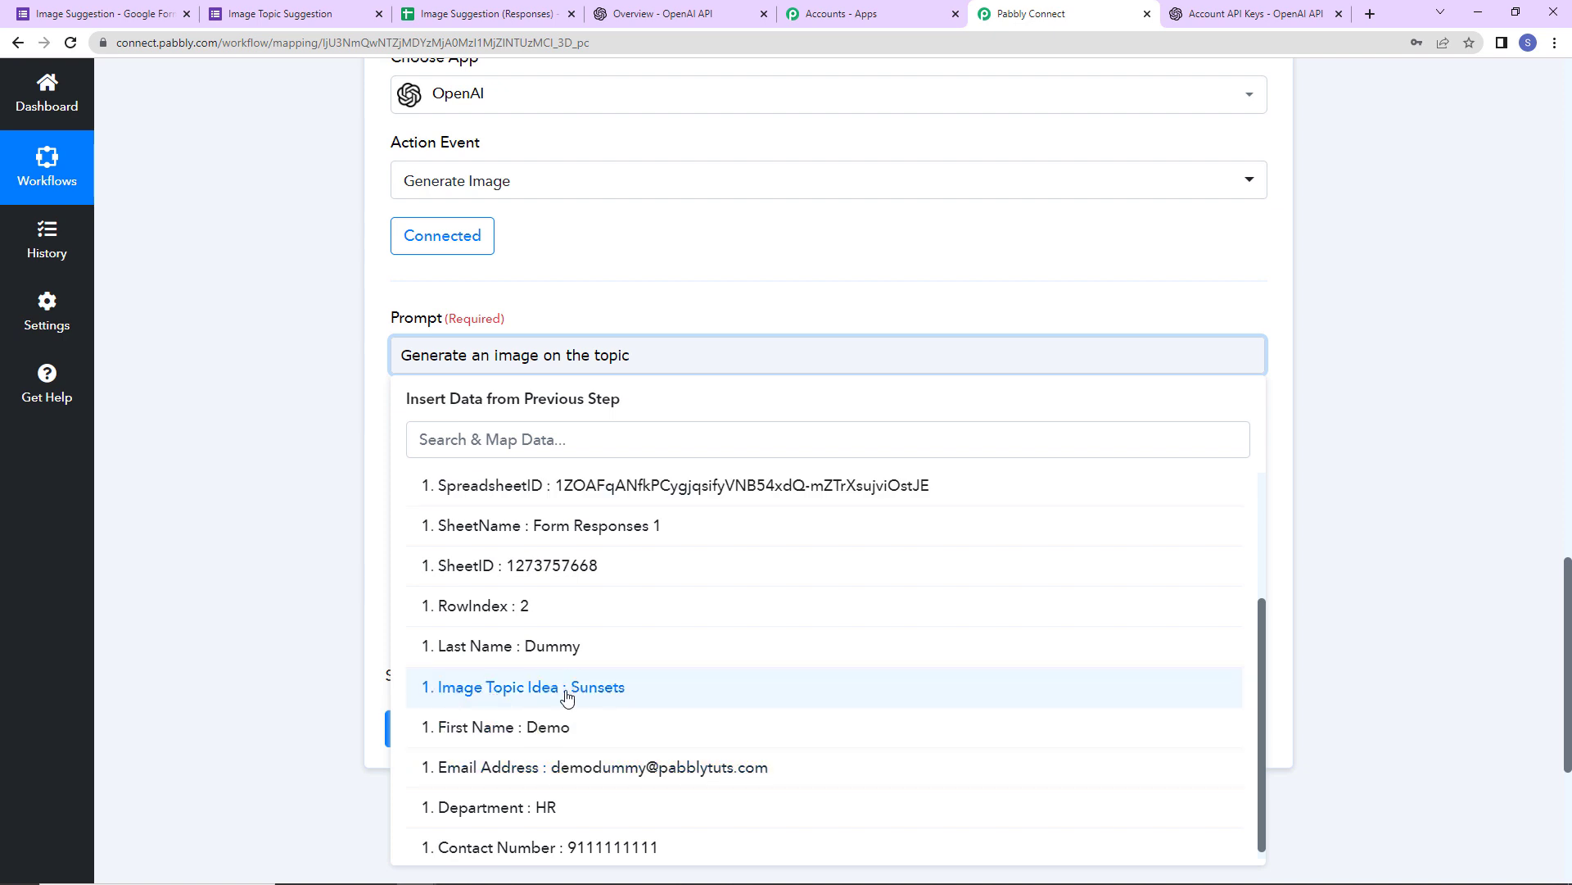
{"action": "left_click", "coordinate": [567, 694]}
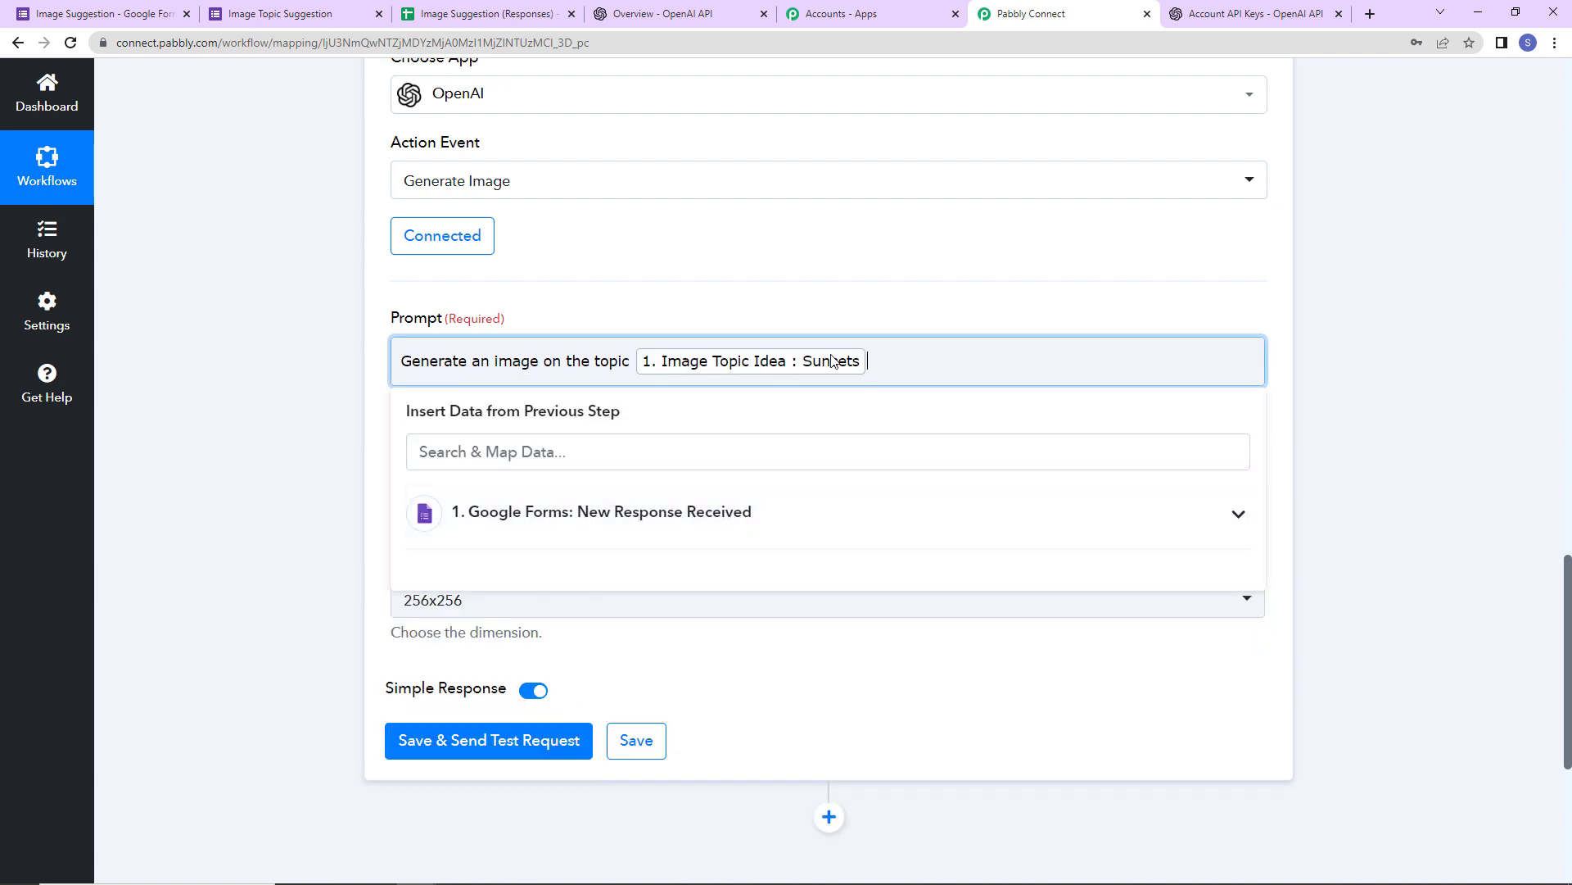
{"action": "left_click", "coordinate": [304, 393]}
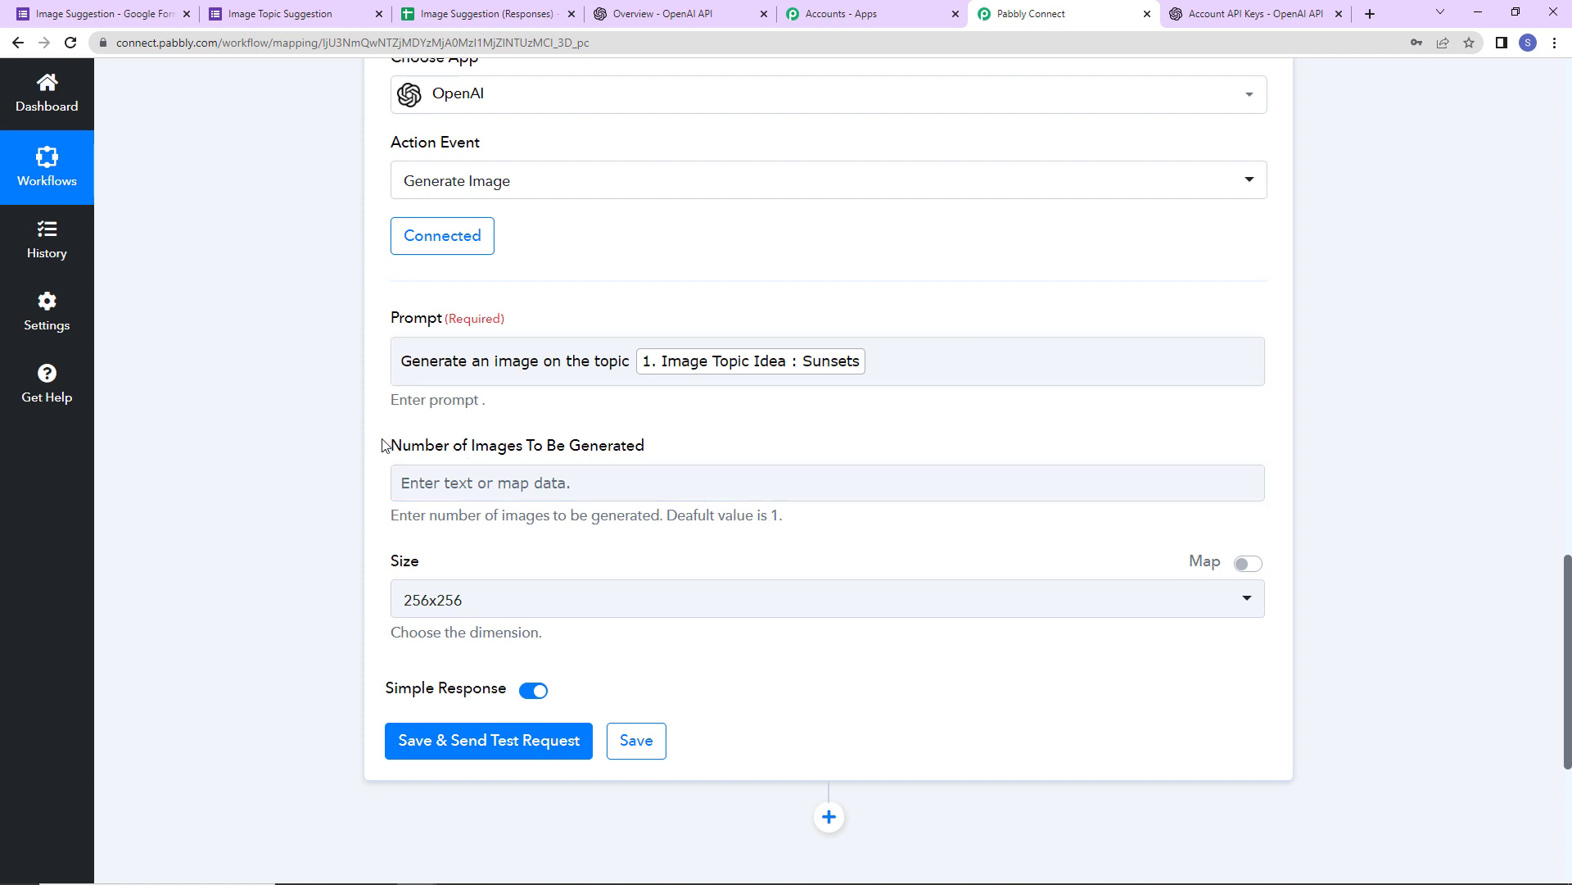
- Request 2 images at 512x512 and send a test request
{"action": "left_click", "coordinate": [436, 488]}
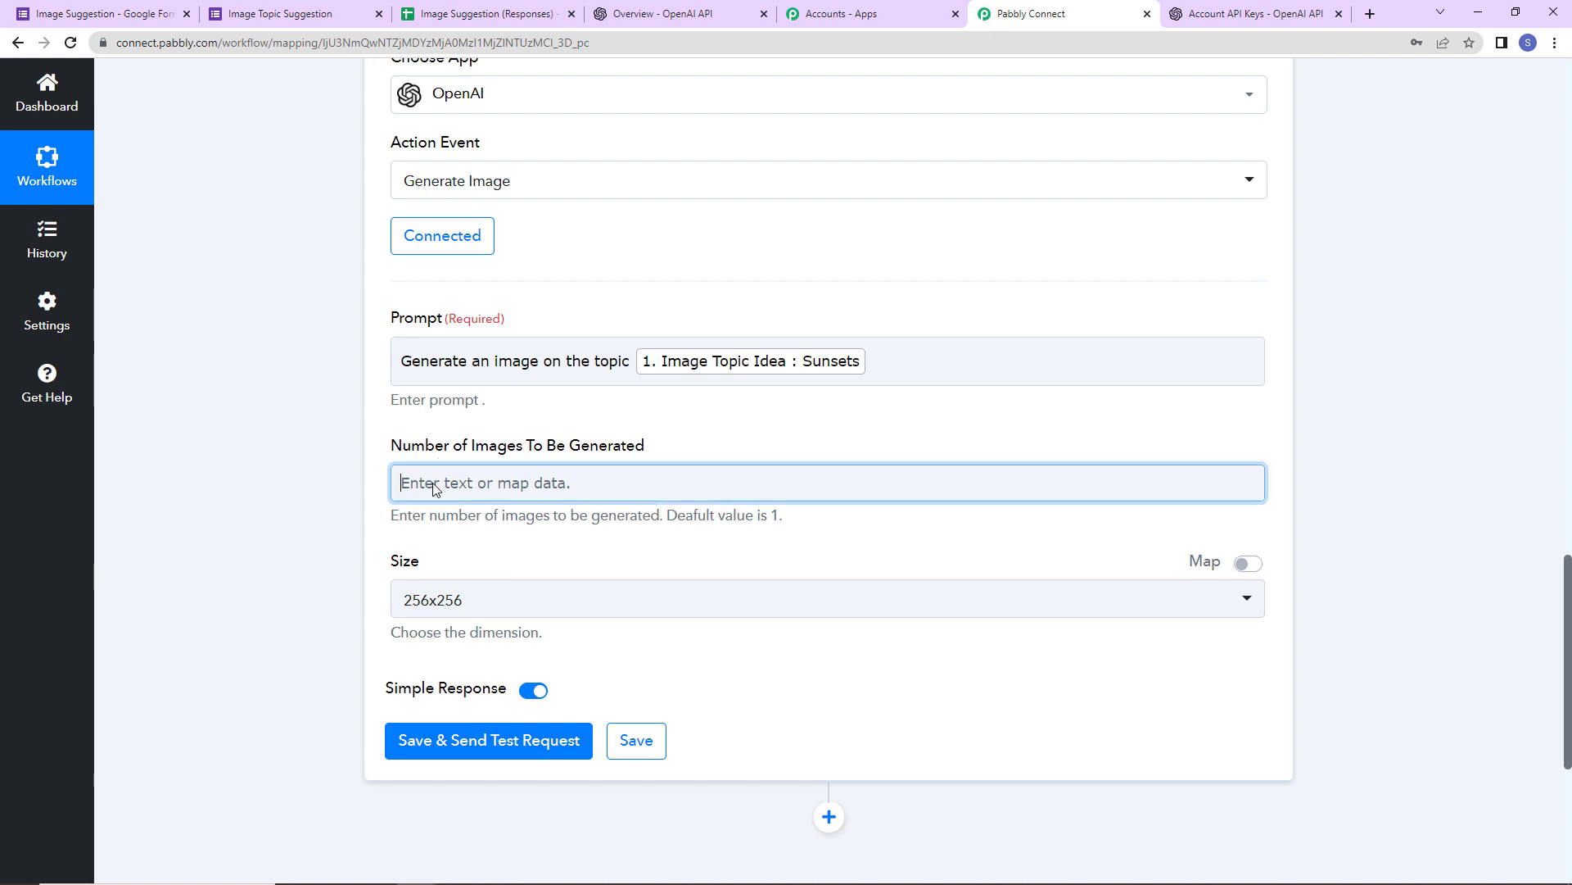
{"action": "type", "text": "2"}
{"action": "left_click", "coordinate": [326, 530]}
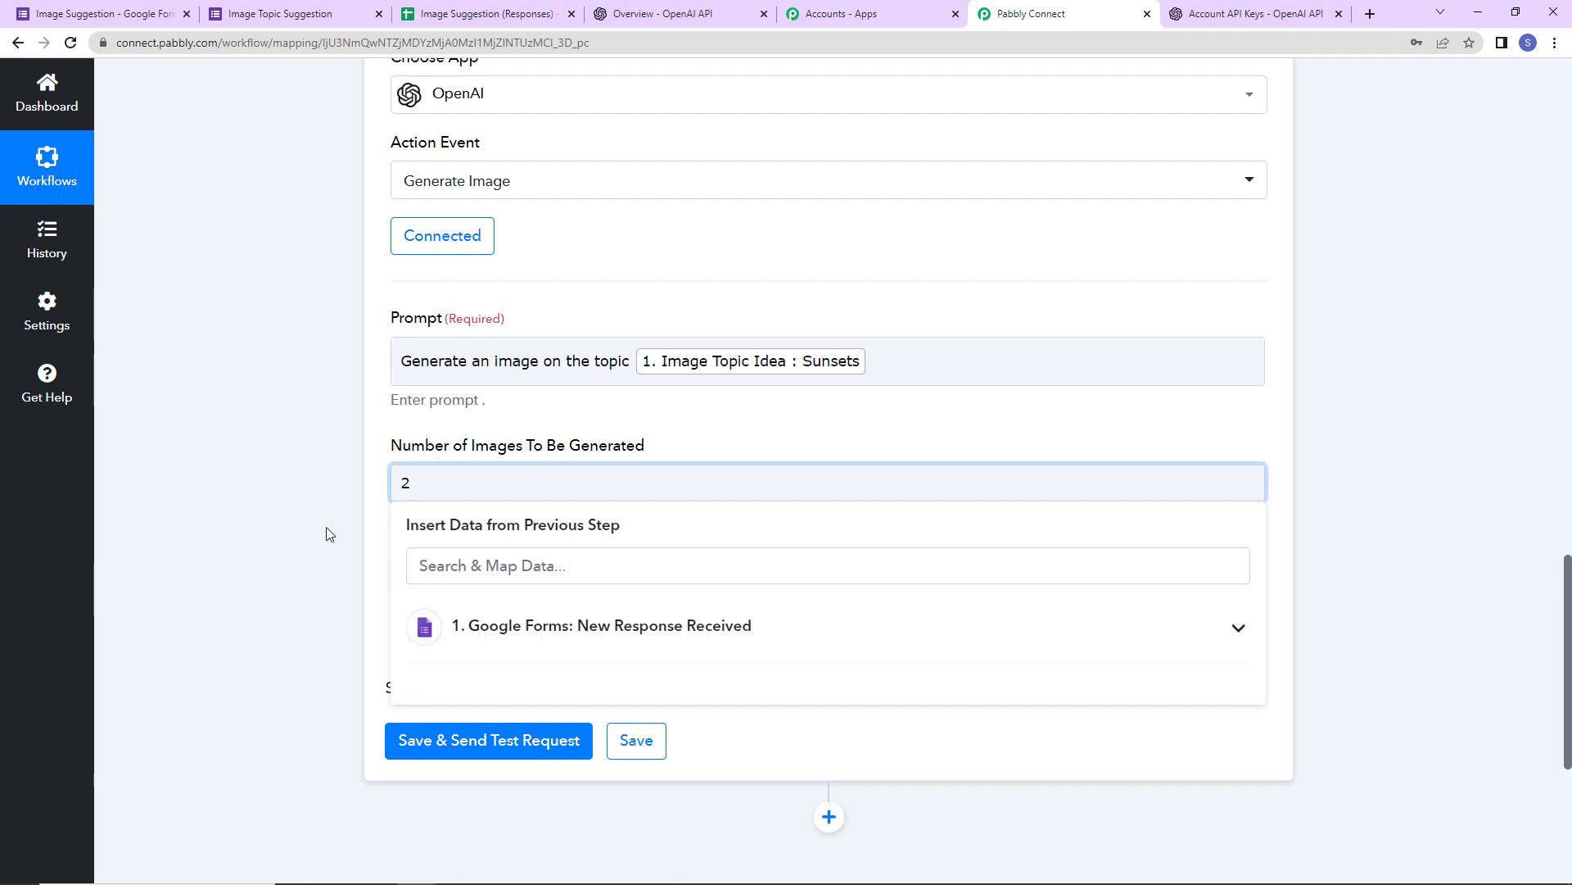
{"action": "left_click", "coordinate": [500, 600]}
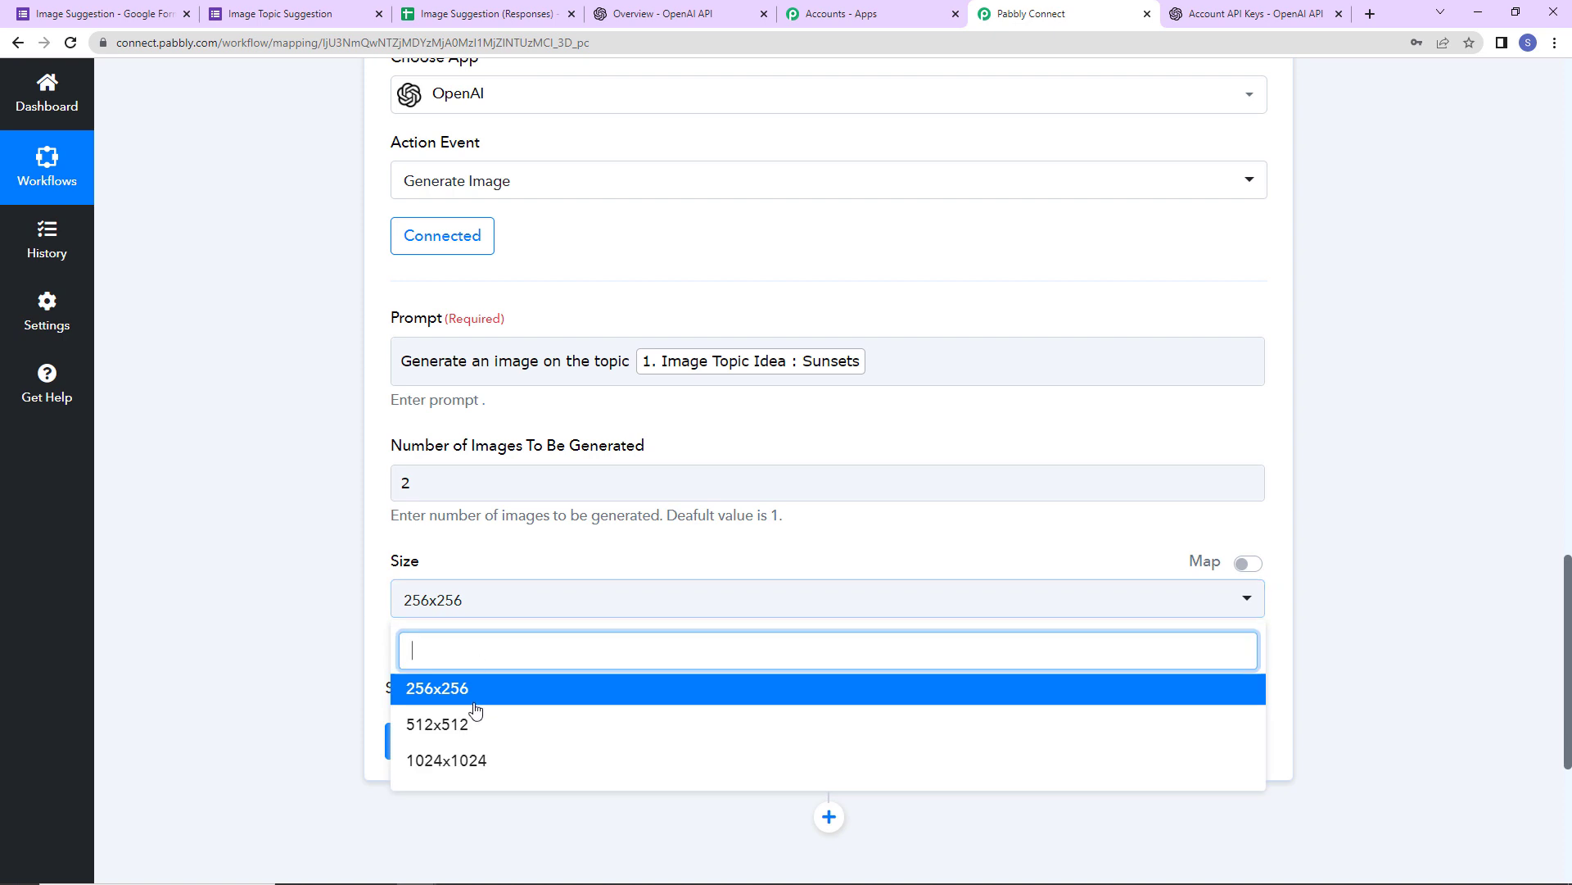
{"action": "left_click", "coordinate": [451, 729]}
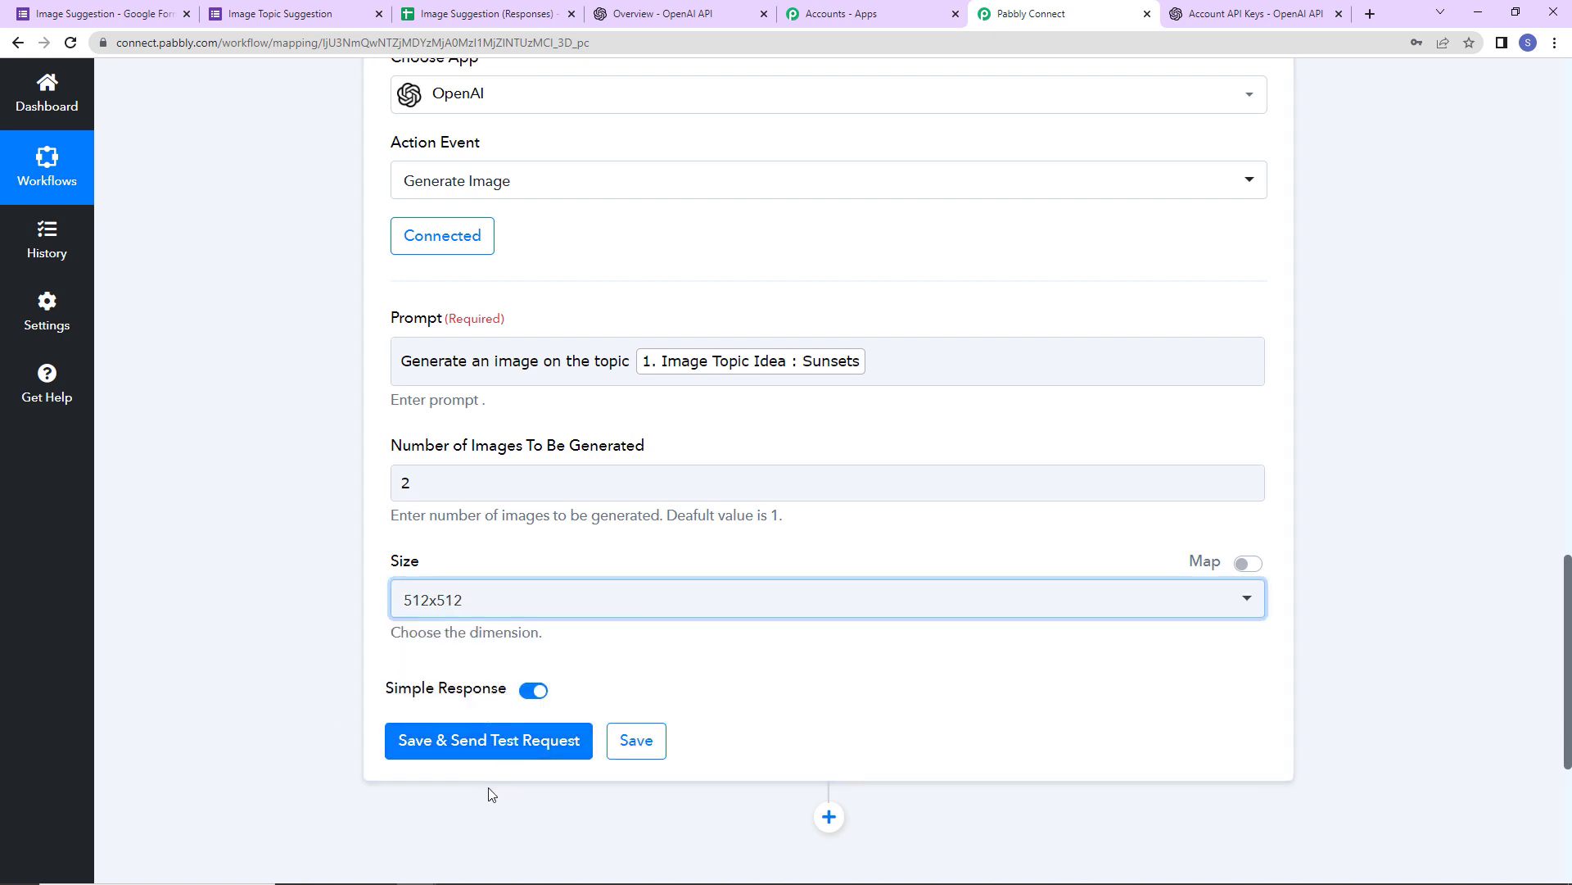
{"action": "left_click", "coordinate": [447, 752]}
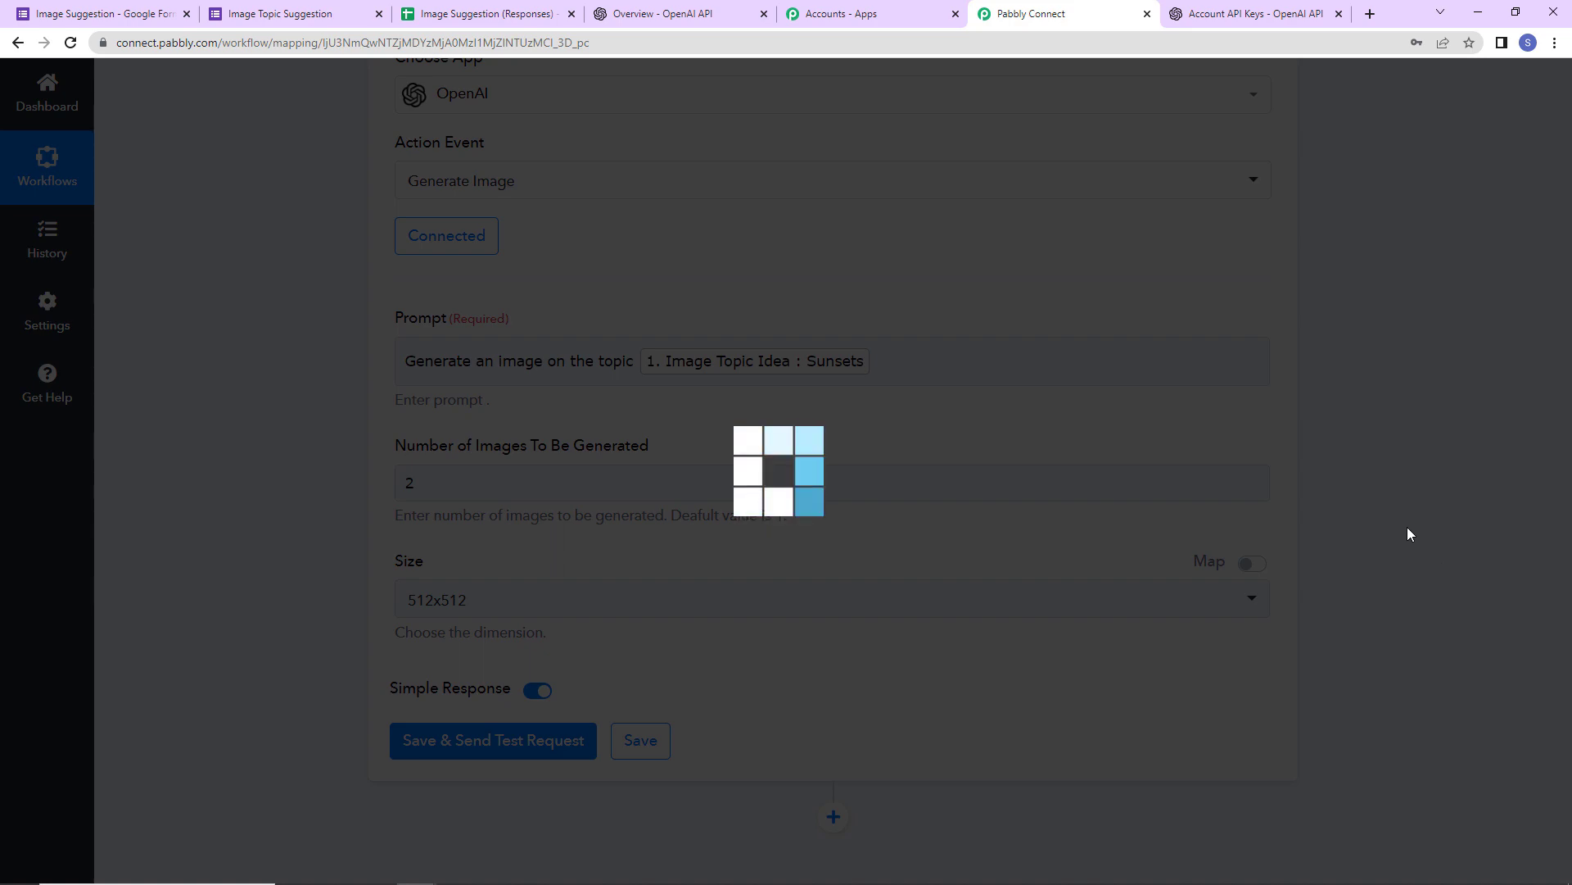
- Copy the first returned image URL (Data 0 Url)
{"action": "scroll", "coordinate": [1408, 533], "scroll_direction": "down", "scroll_amount": 5}
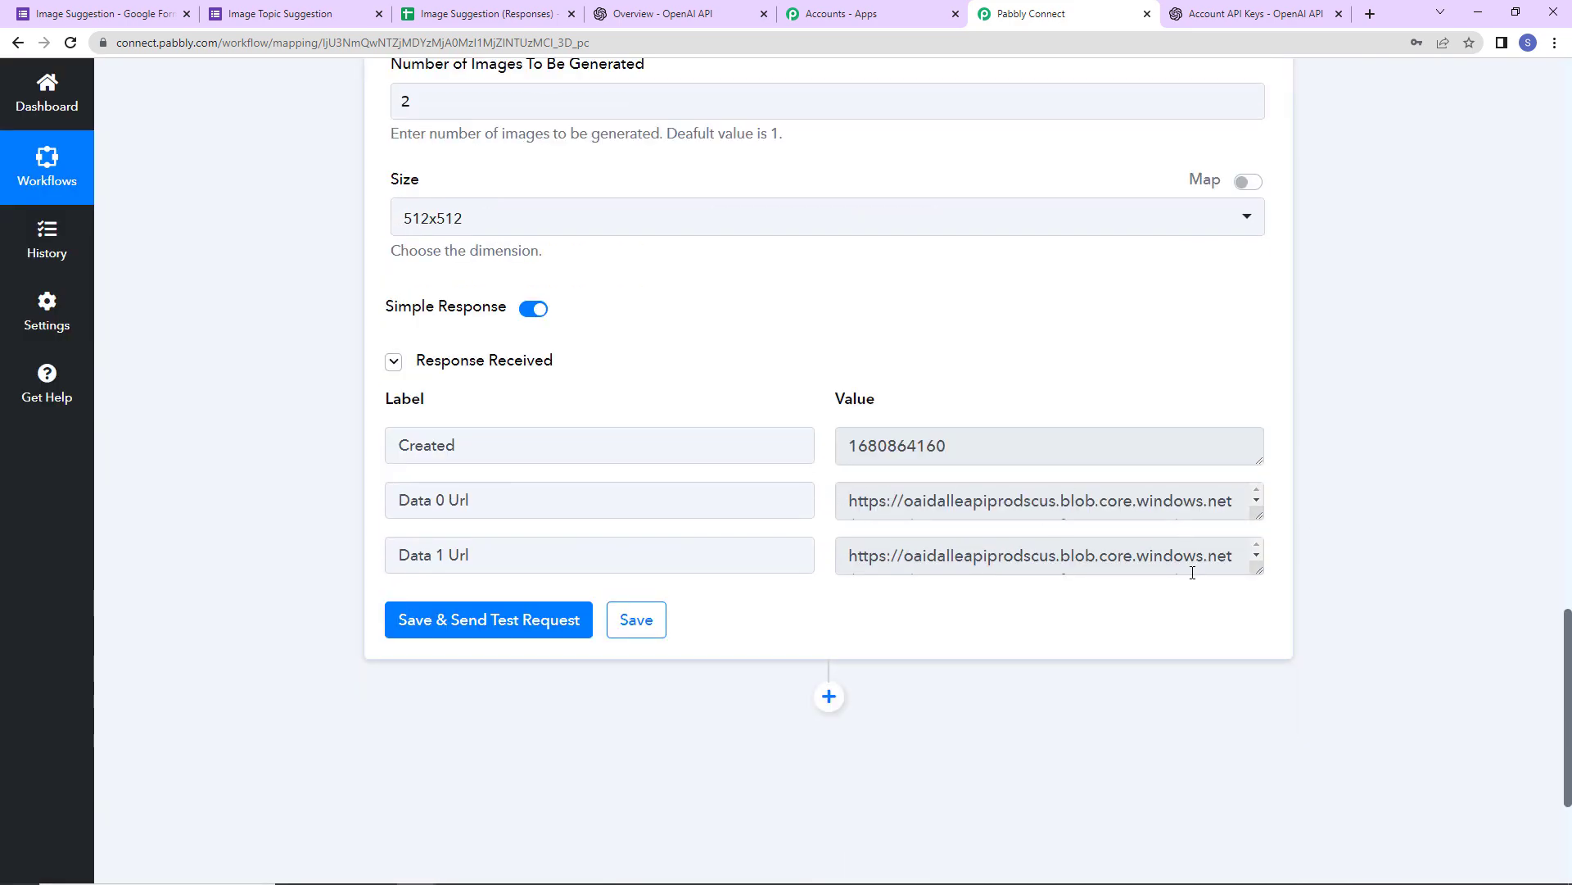
{"action": "left_click_drag", "start_coordinate": [840, 503], "coordinate": [1383, 524]}
{"action": "right_click", "coordinate": [978, 499]}
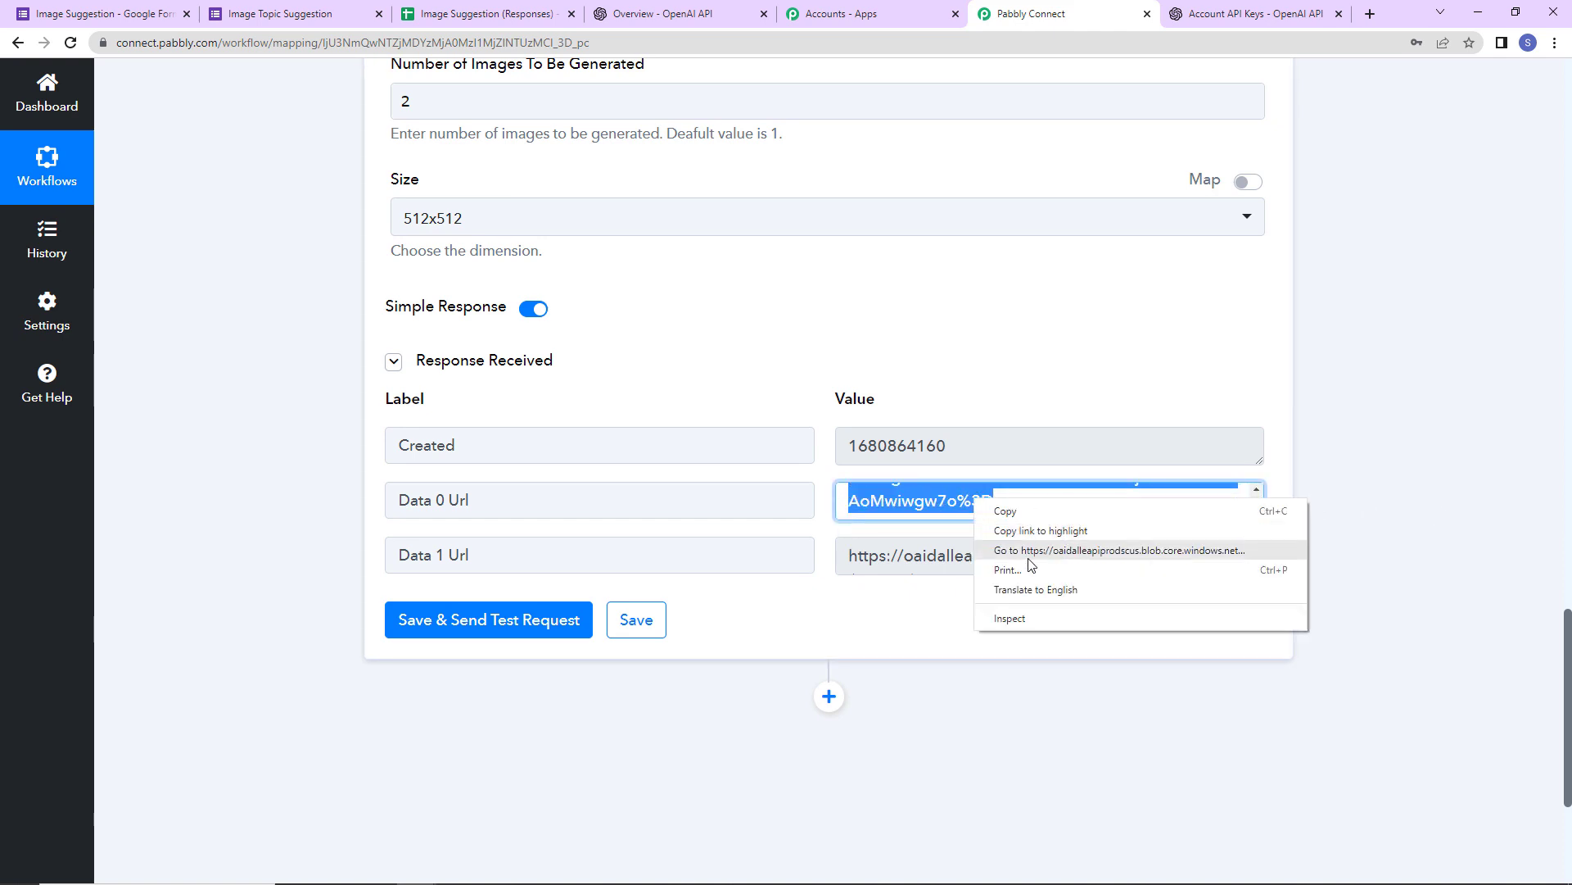
{"action": "left_click", "coordinate": [1020, 508]}
{"action": "left_click", "coordinate": [1369, 14]}
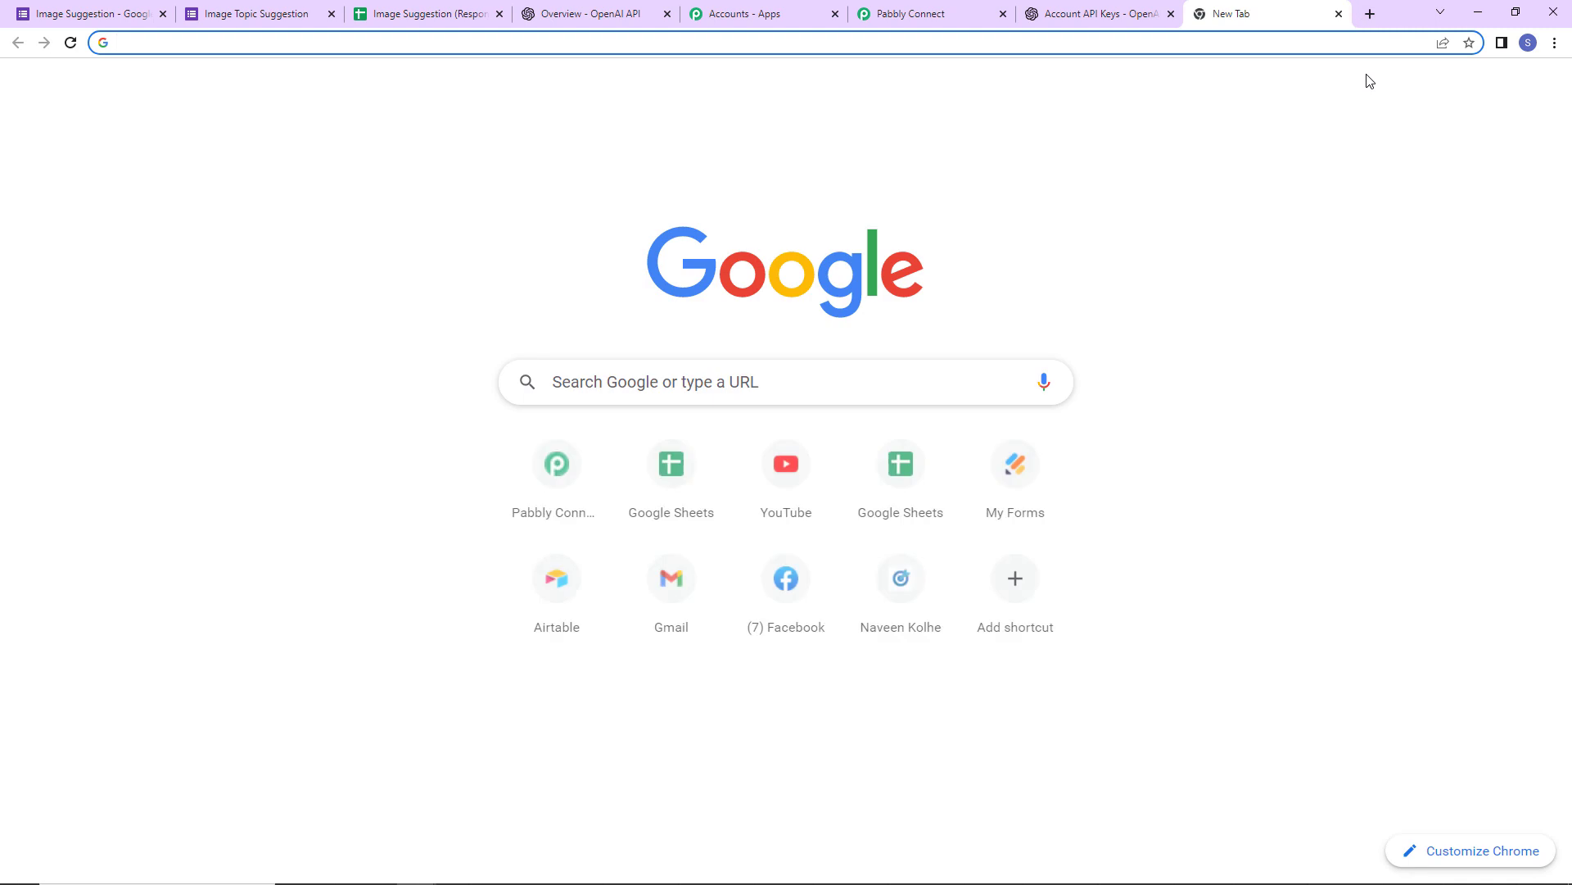
- Load the Data 0 Url in the new tab to view the first sunset image
{"action": "key", "text": "ctrl+v"}
{"action": "key", "text": "Return"}
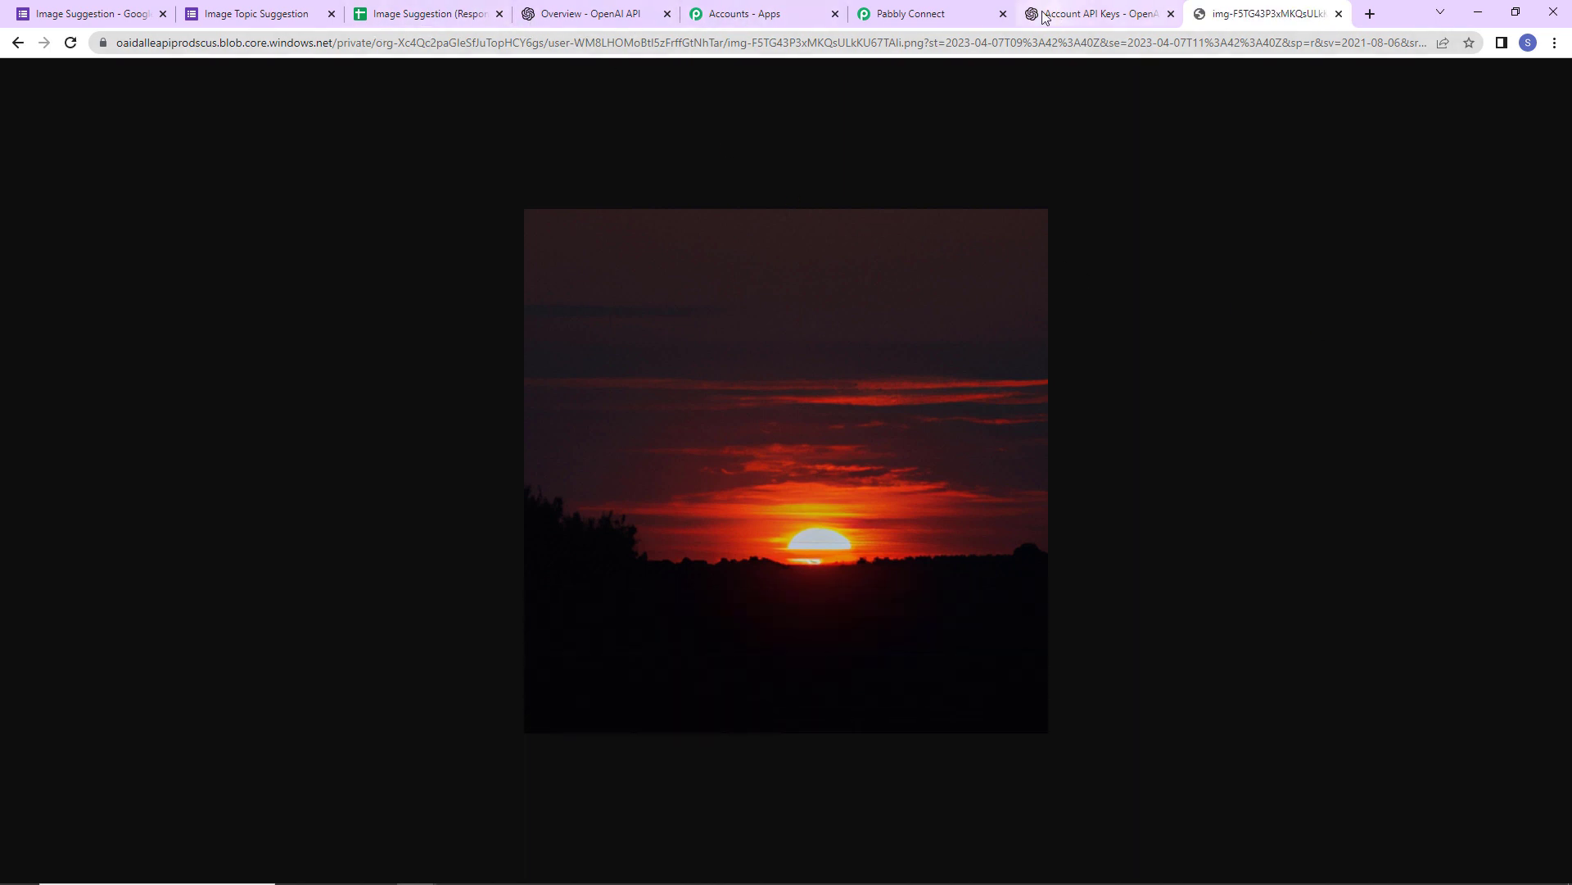
{"action": "left_click", "coordinate": [934, 14]}
- Copy the Data 1 Url and load it in the same tab to view the second image
{"action": "left_click_drag", "start_coordinate": [841, 557], "coordinate": [1004, 646]}
{"action": "right_click", "coordinate": [960, 554]}
{"action": "left_click", "coordinate": [995, 565]}
{"action": "left_click", "coordinate": [1250, 14]}
{"action": "left_click", "coordinate": [1228, 43]}
{"action": "key", "text": "ctrl+v"}
{"action": "key", "text": "Return"}
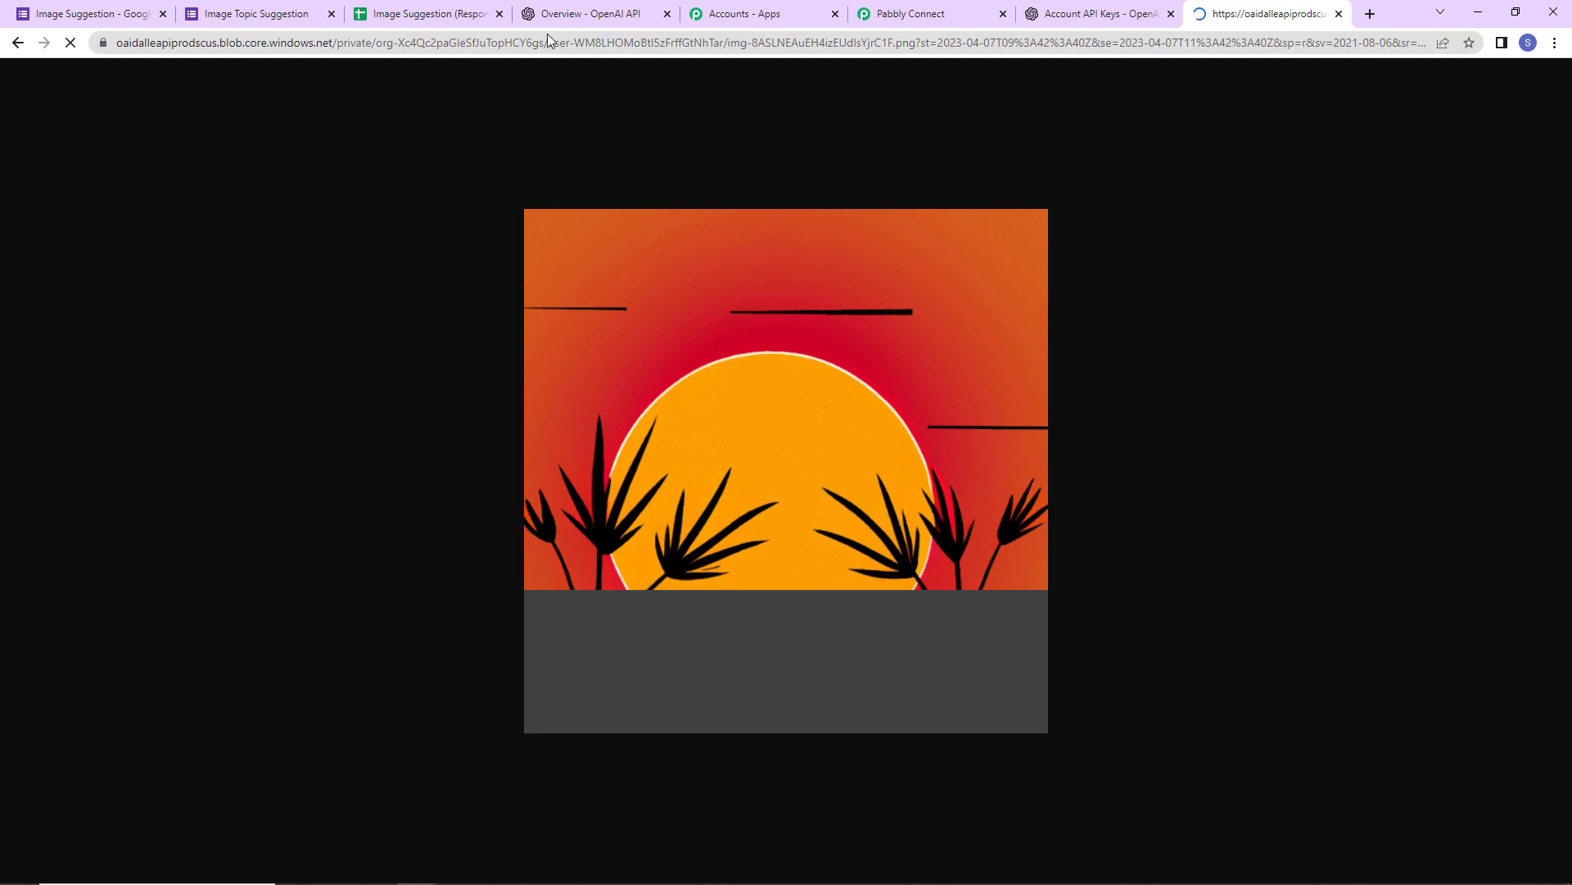
{"action": "left_click", "coordinate": [899, 14]}
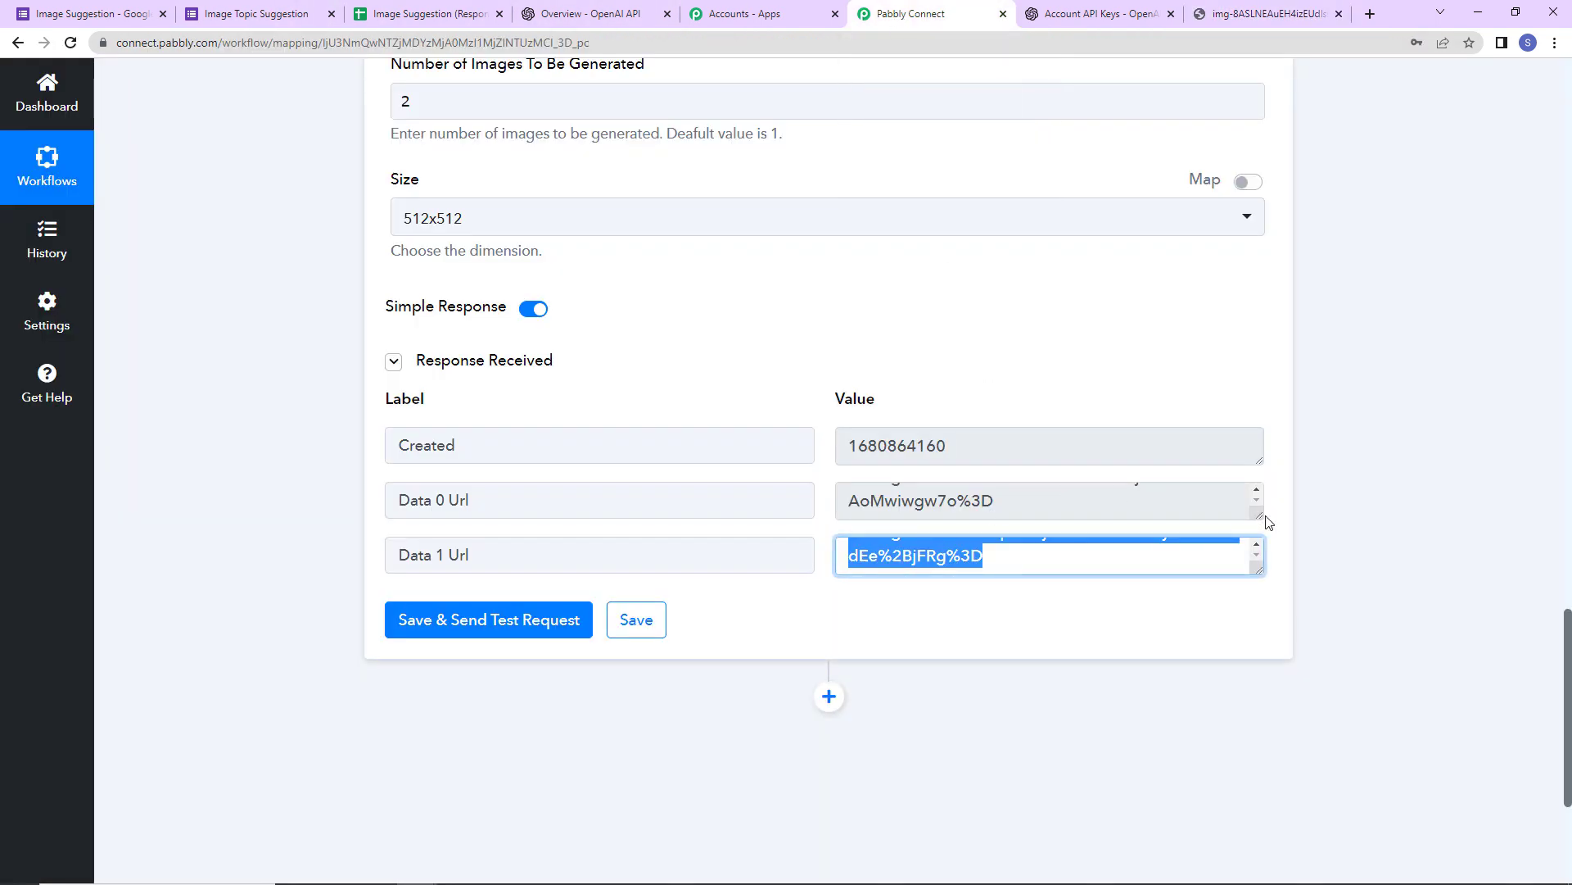
- Add a step after OpenAI, search 'bitl', and set it to Bitly's Shorten Link action
{"action": "left_click_drag", "start_coordinate": [1260, 516], "coordinate": [1278, 741]}
{"action": "scroll", "coordinate": [1398, 555], "scroll_direction": "down", "scroll_amount": 5}
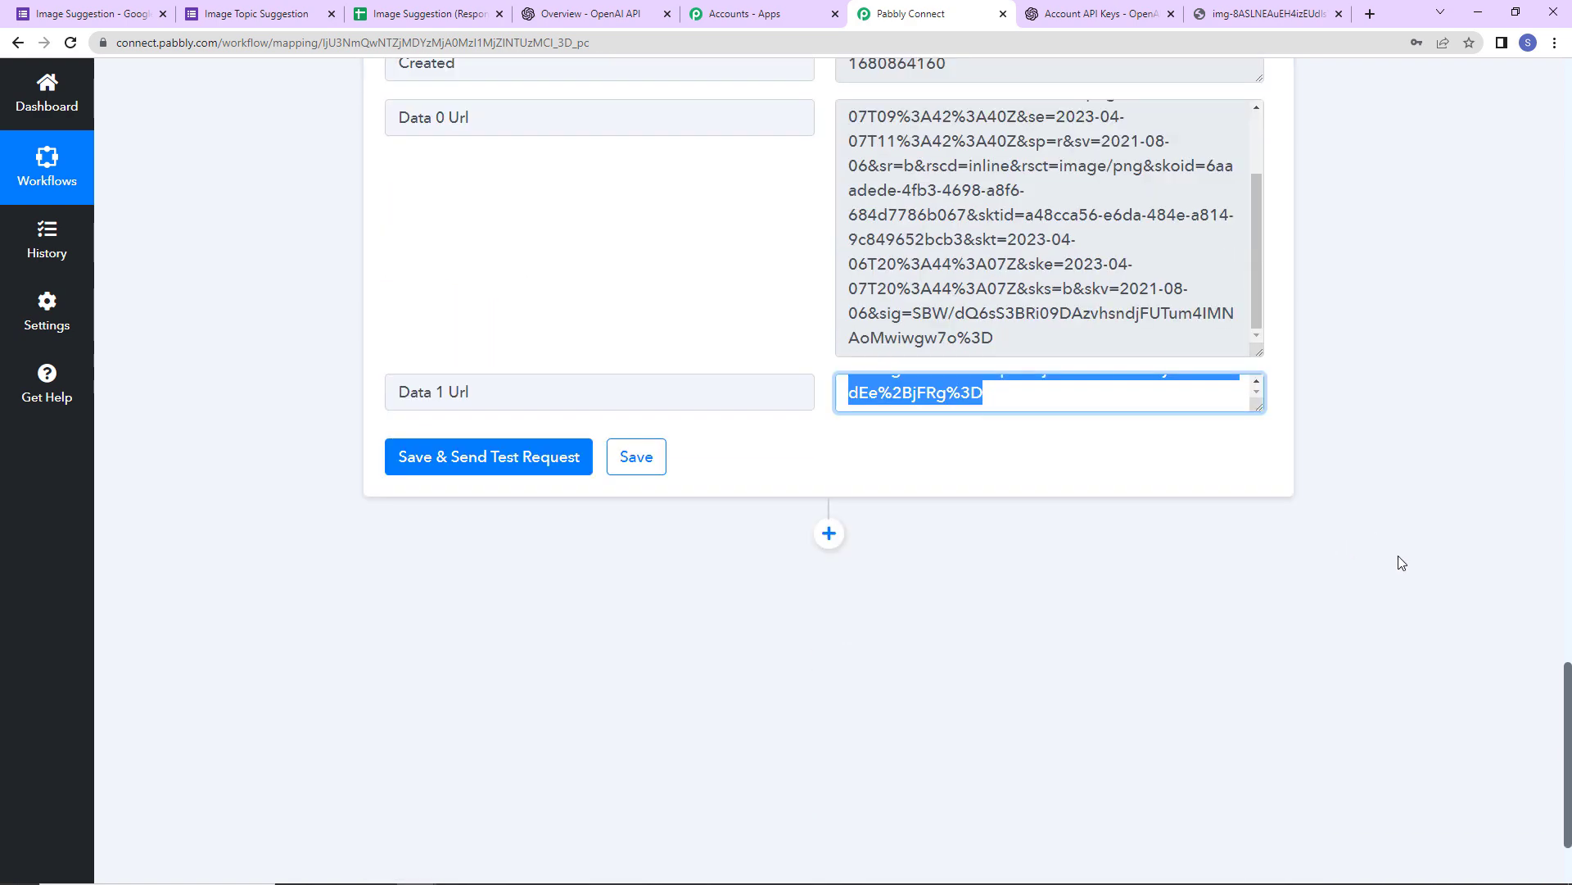
{"action": "scroll", "coordinate": [1398, 557], "scroll_direction": "down", "scroll_amount": 2}
{"action": "left_click", "coordinate": [834, 381]}
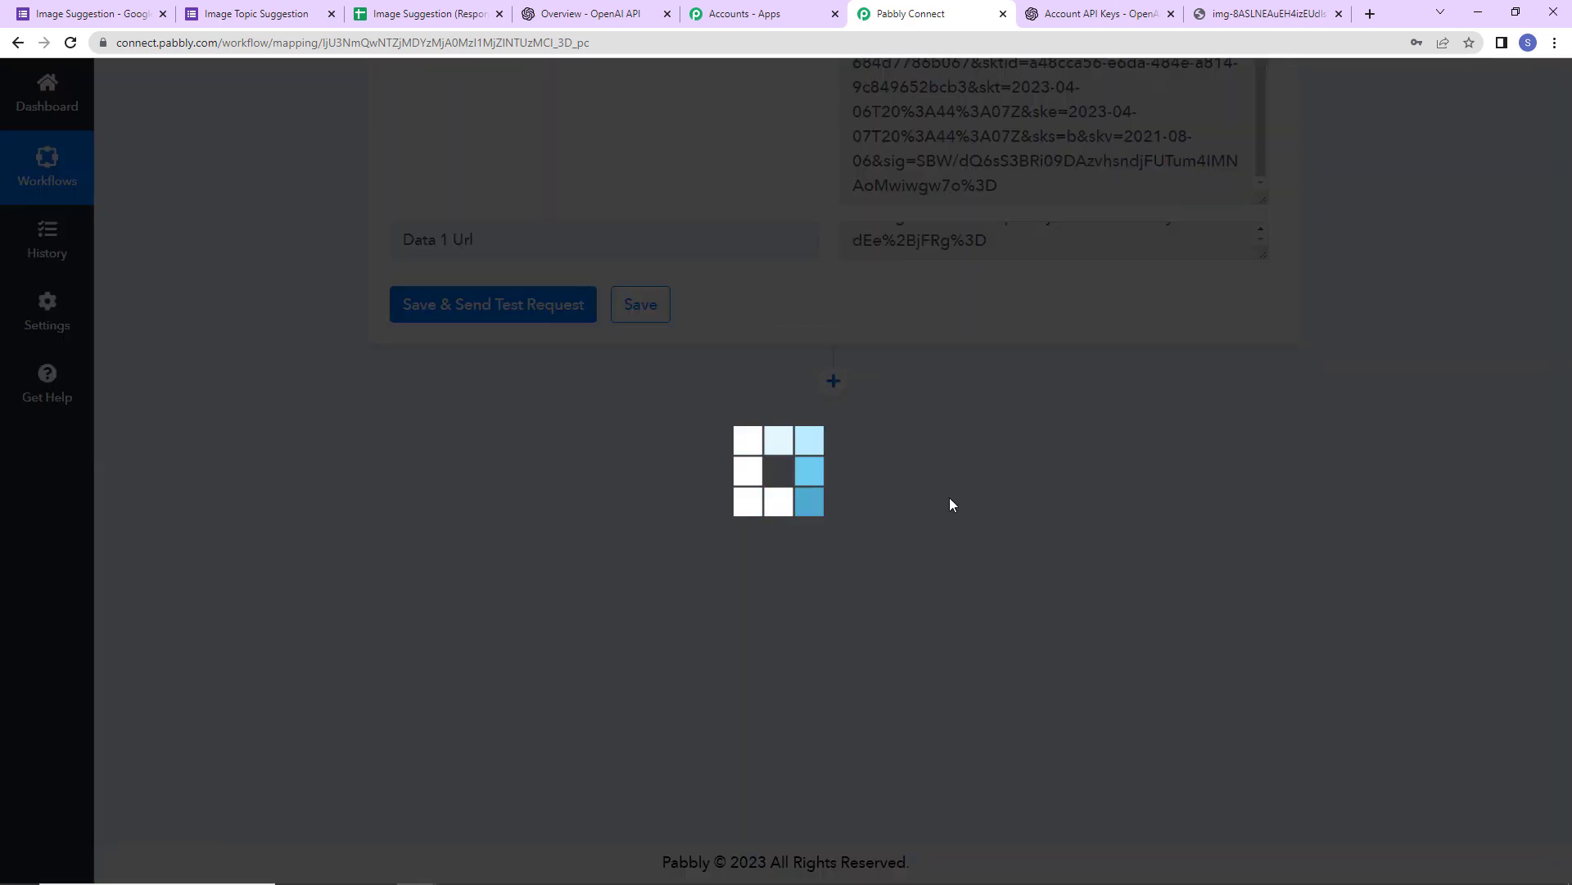
{"action": "left_click", "coordinate": [503, 592]}
{"action": "type", "text": "bitly"}
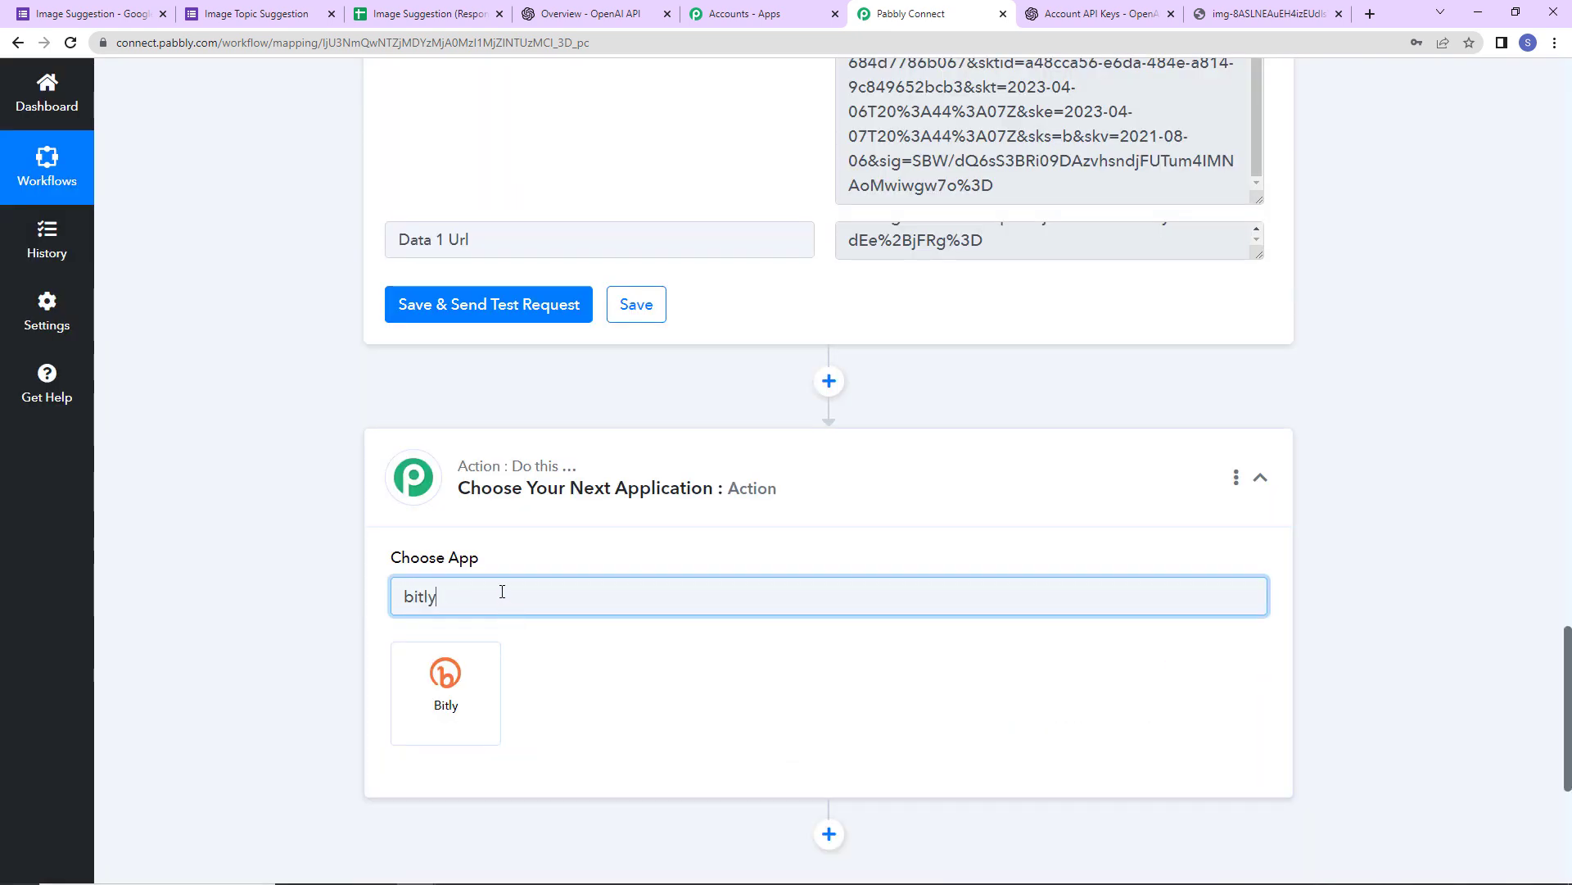
{"action": "left_click", "coordinate": [459, 693]}
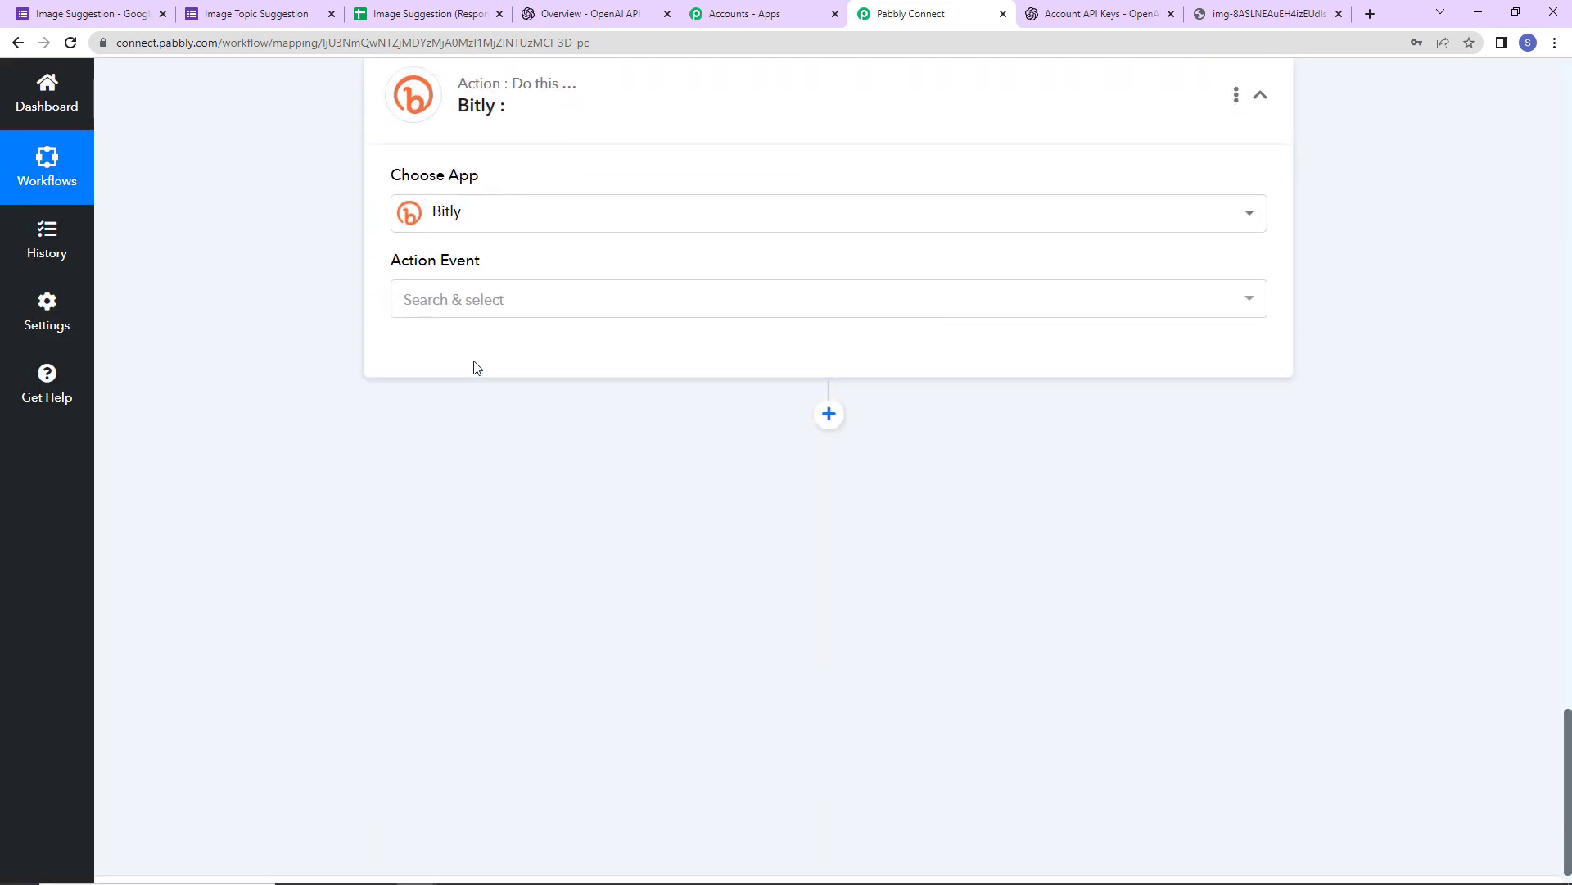
{"action": "left_click", "coordinate": [484, 307]}
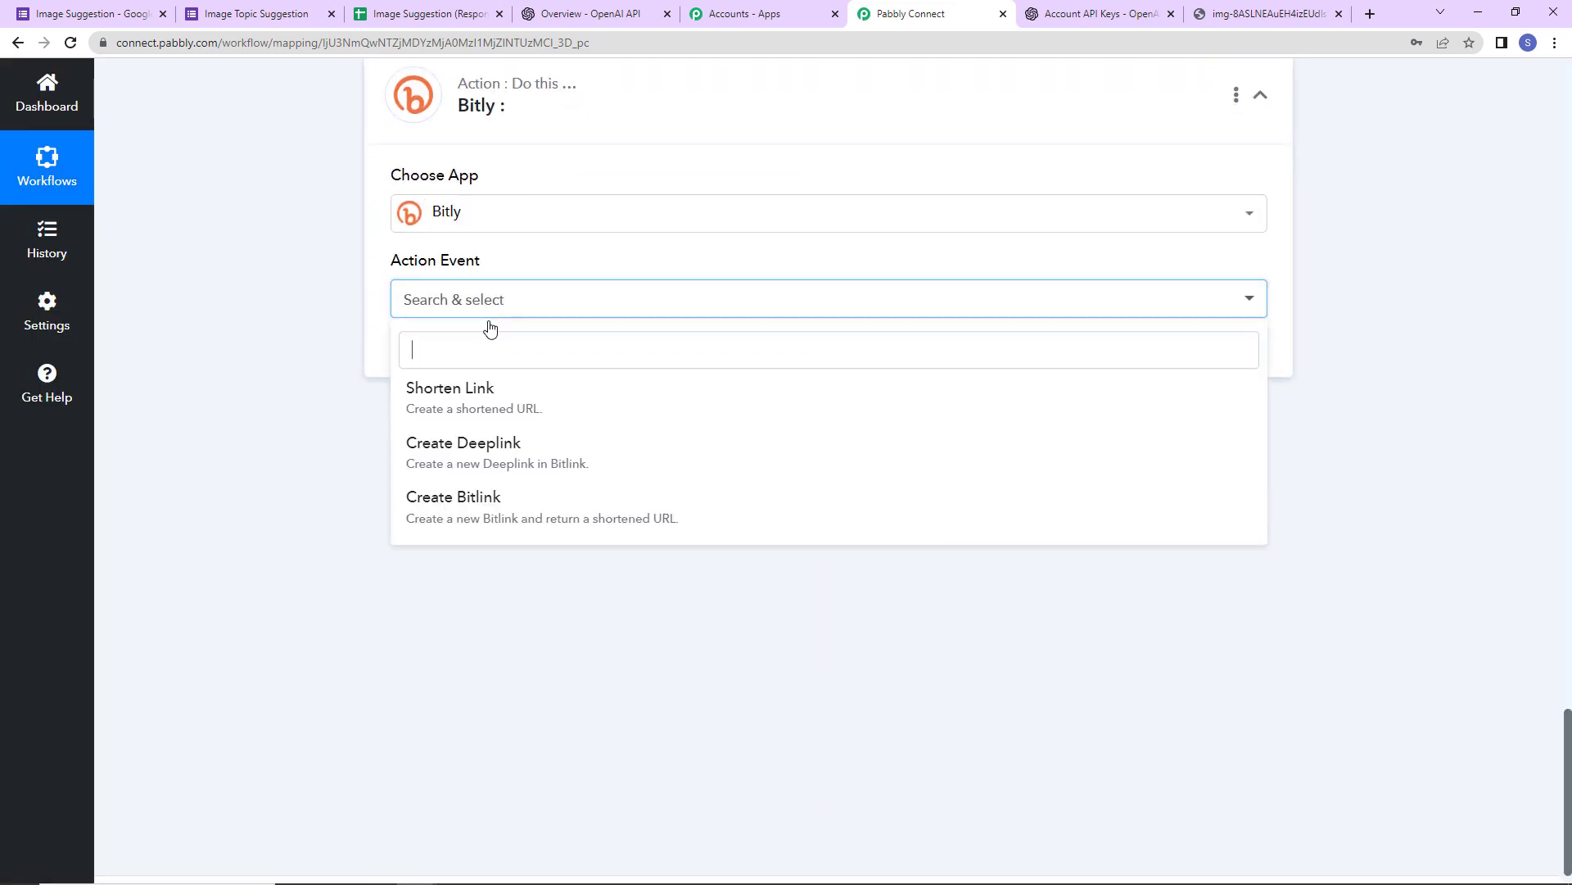
{"action": "left_click", "coordinate": [490, 403]}
{"action": "left_click", "coordinate": [439, 355]}
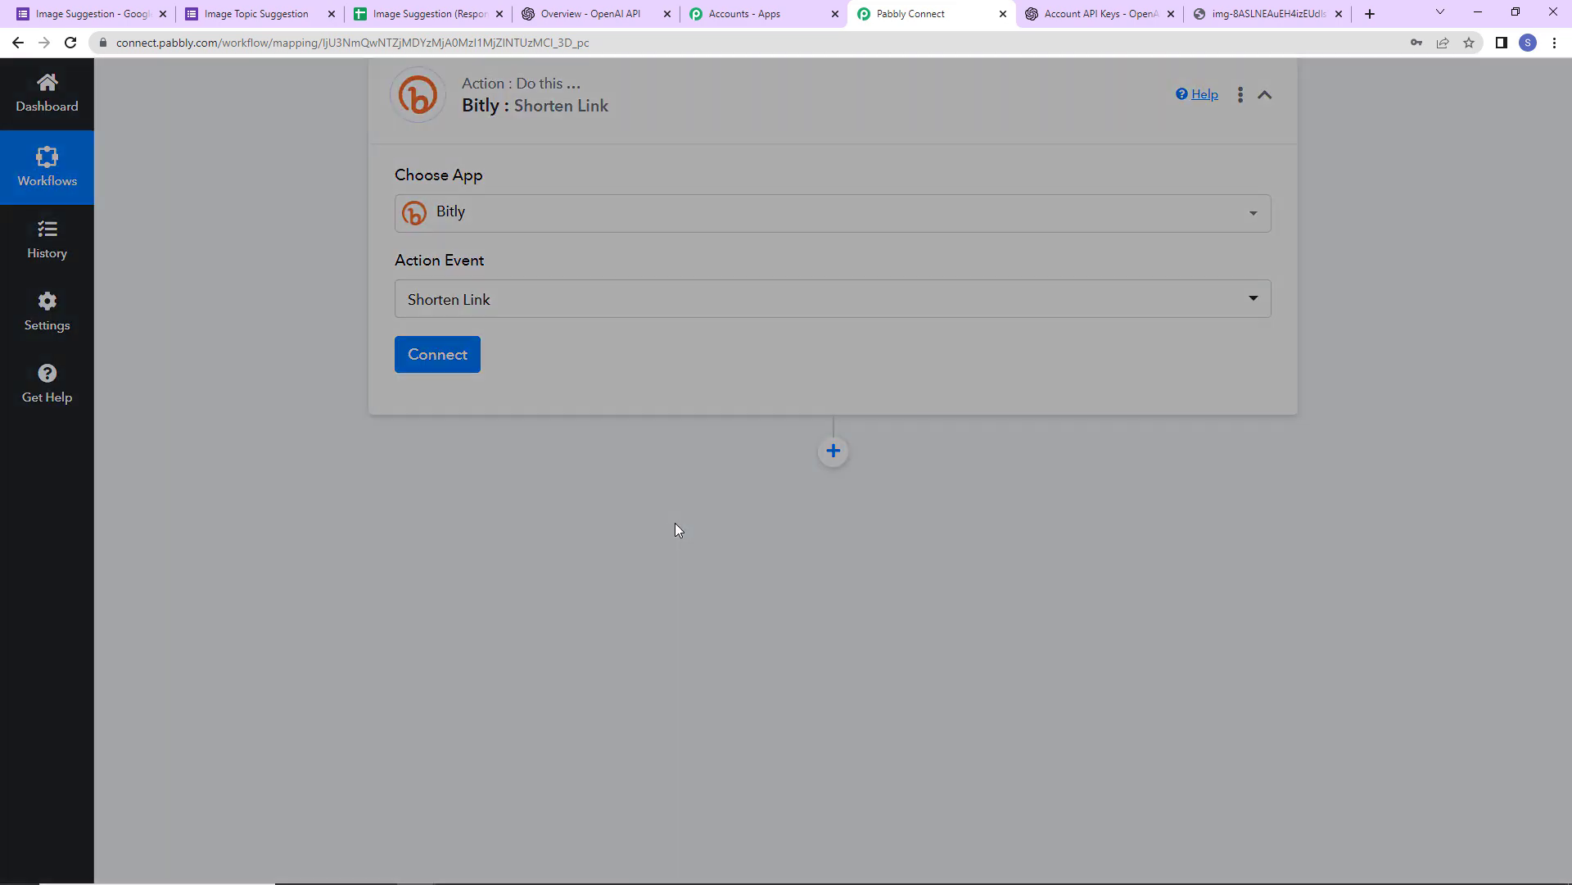
- Add a new Bitly connection and allow Pabbly access in the Bitly authorization popup
{"action": "left_click_drag", "start_coordinate": [843, 83], "coordinate": [965, 82]}
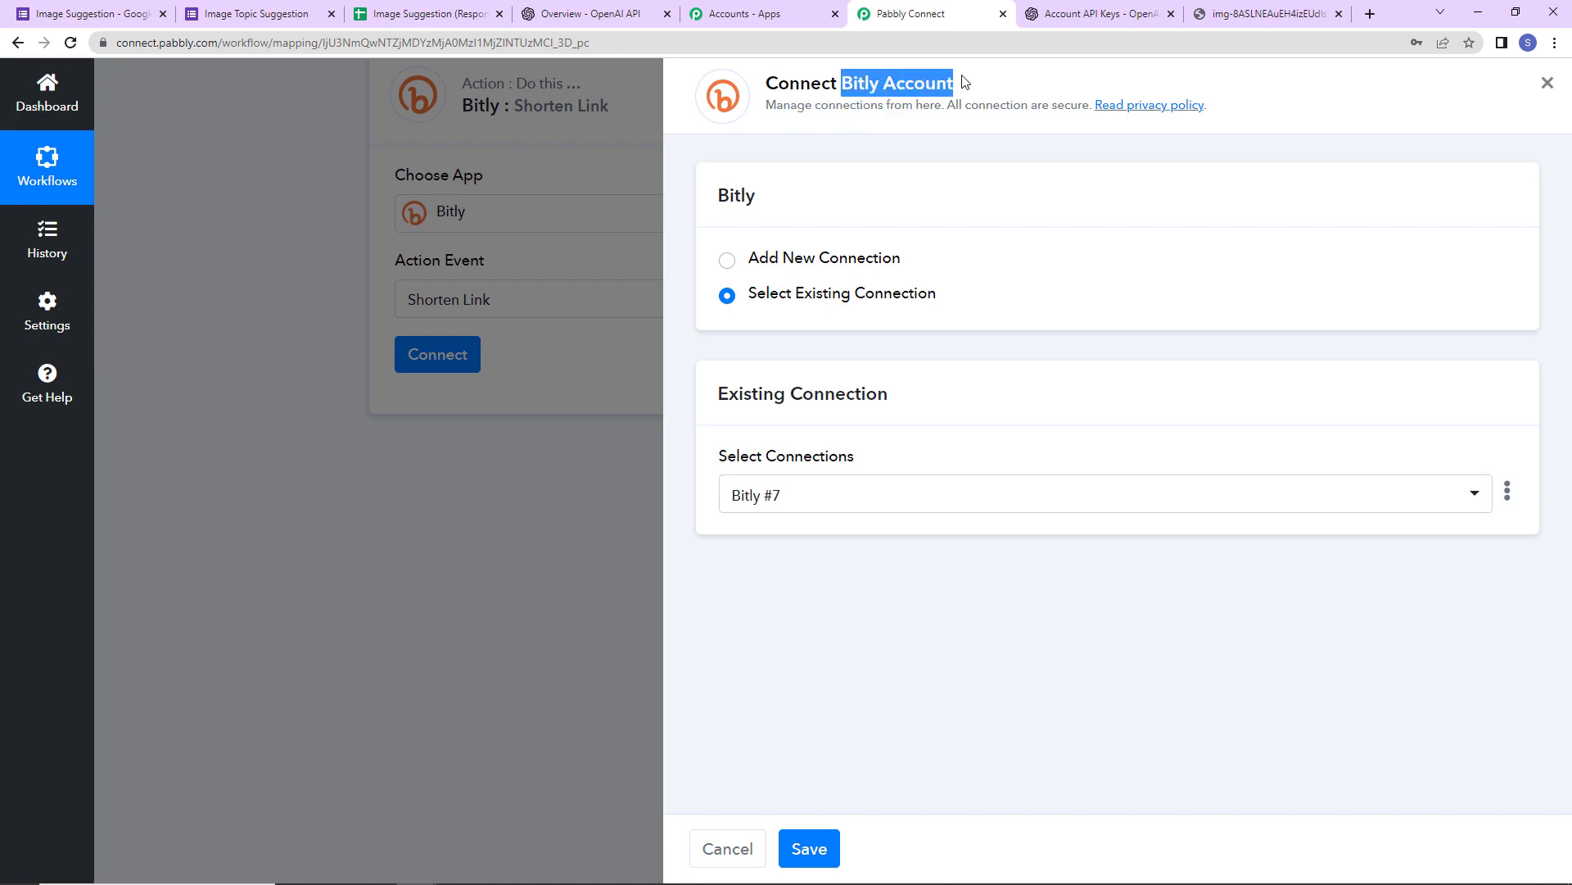
{"action": "left_click", "coordinate": [727, 260]}
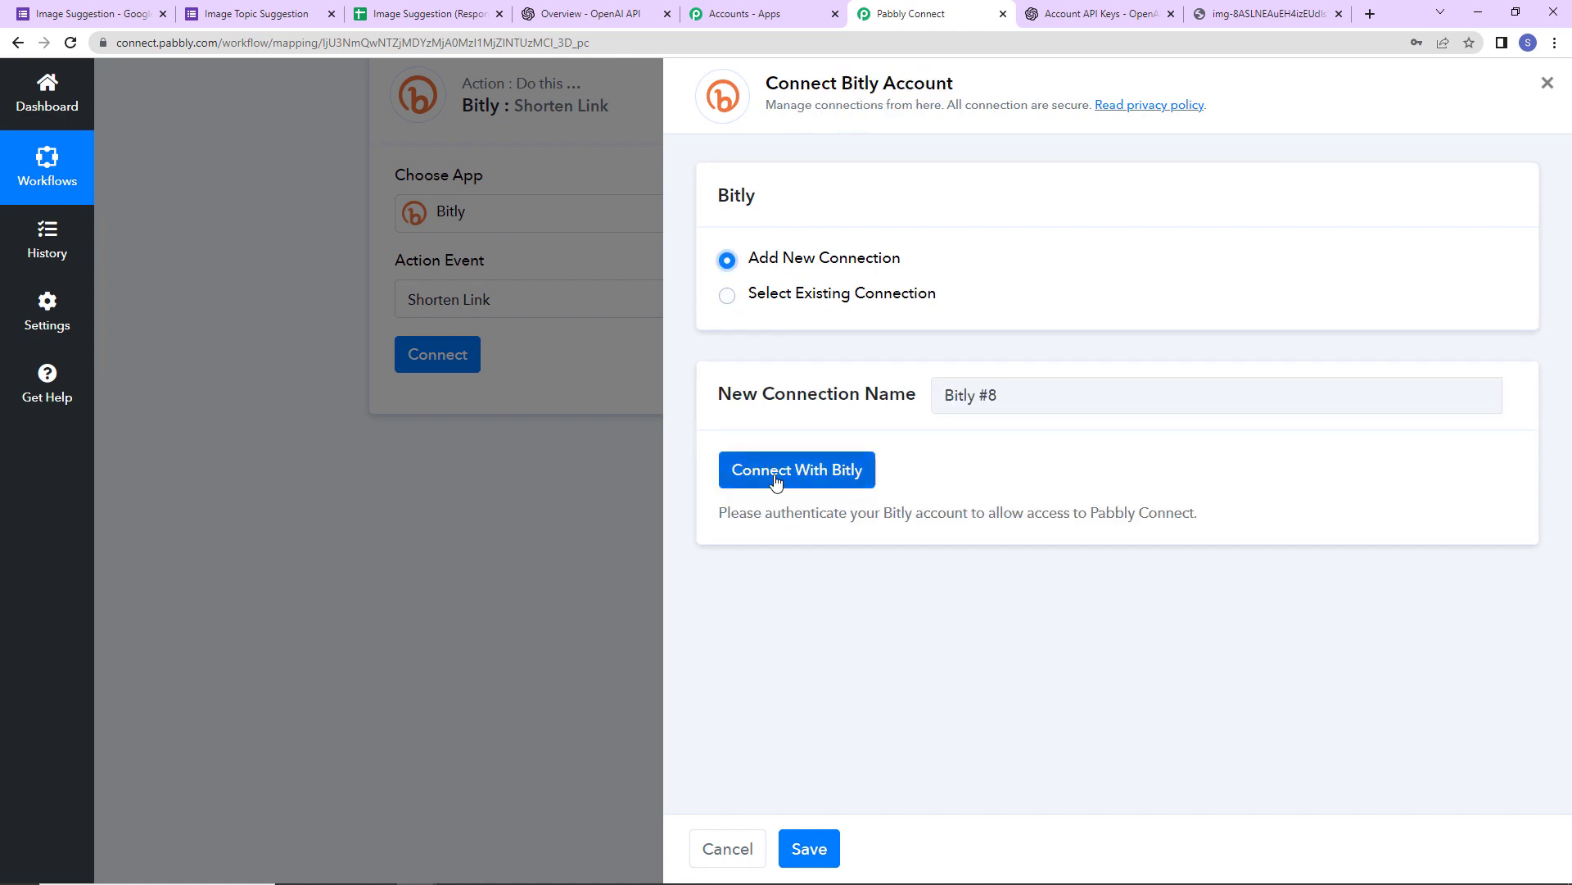
{"action": "left_click", "coordinate": [780, 473]}
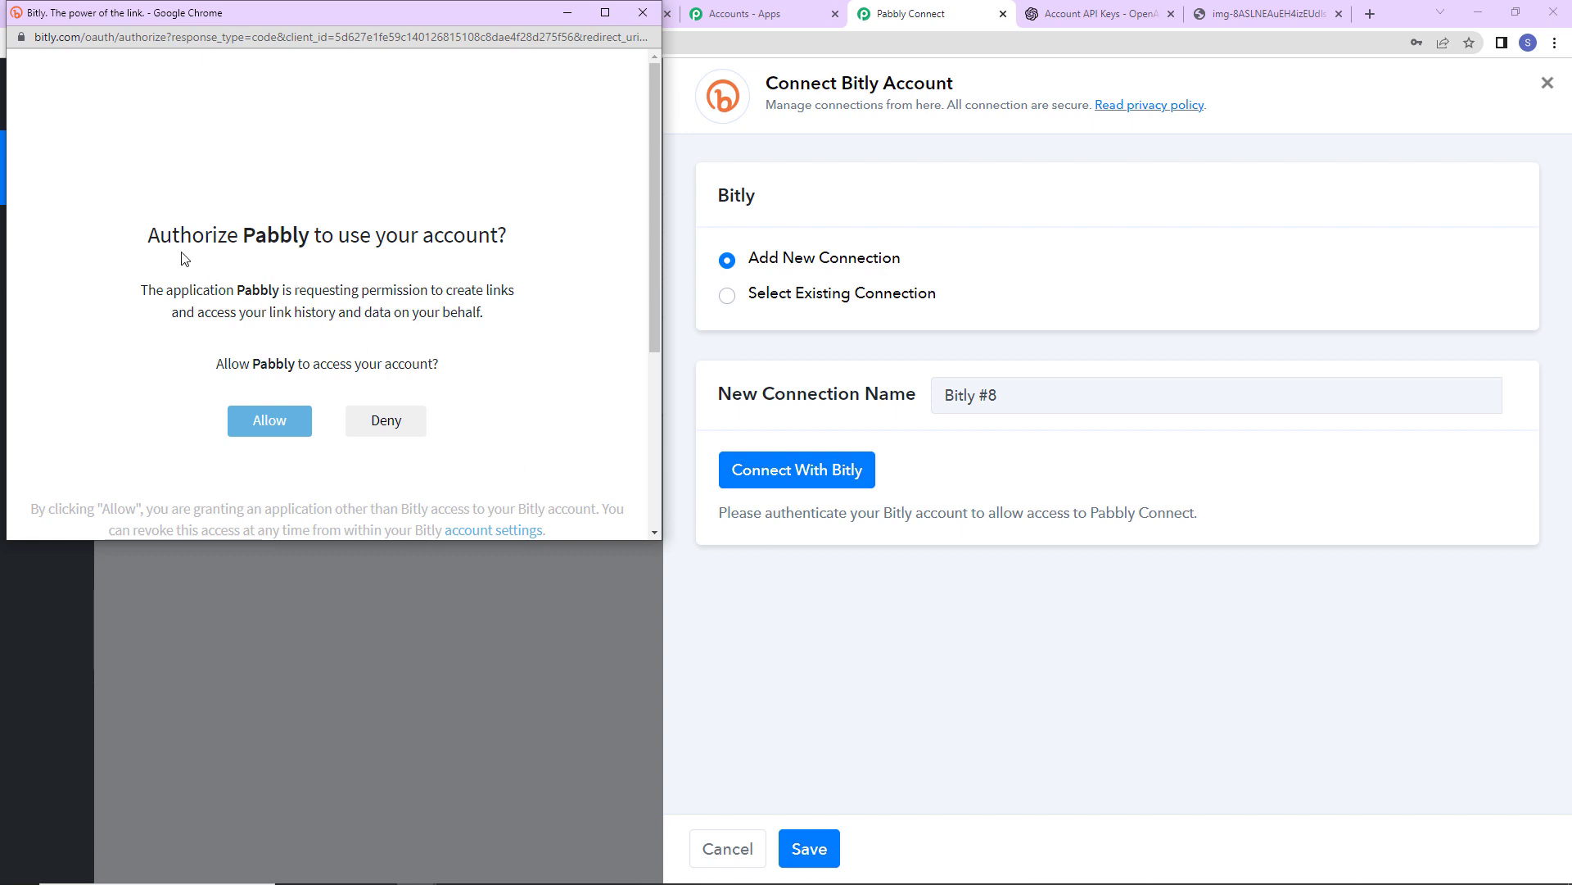
{"action": "left_click_drag", "start_coordinate": [152, 235], "coordinate": [532, 245]}
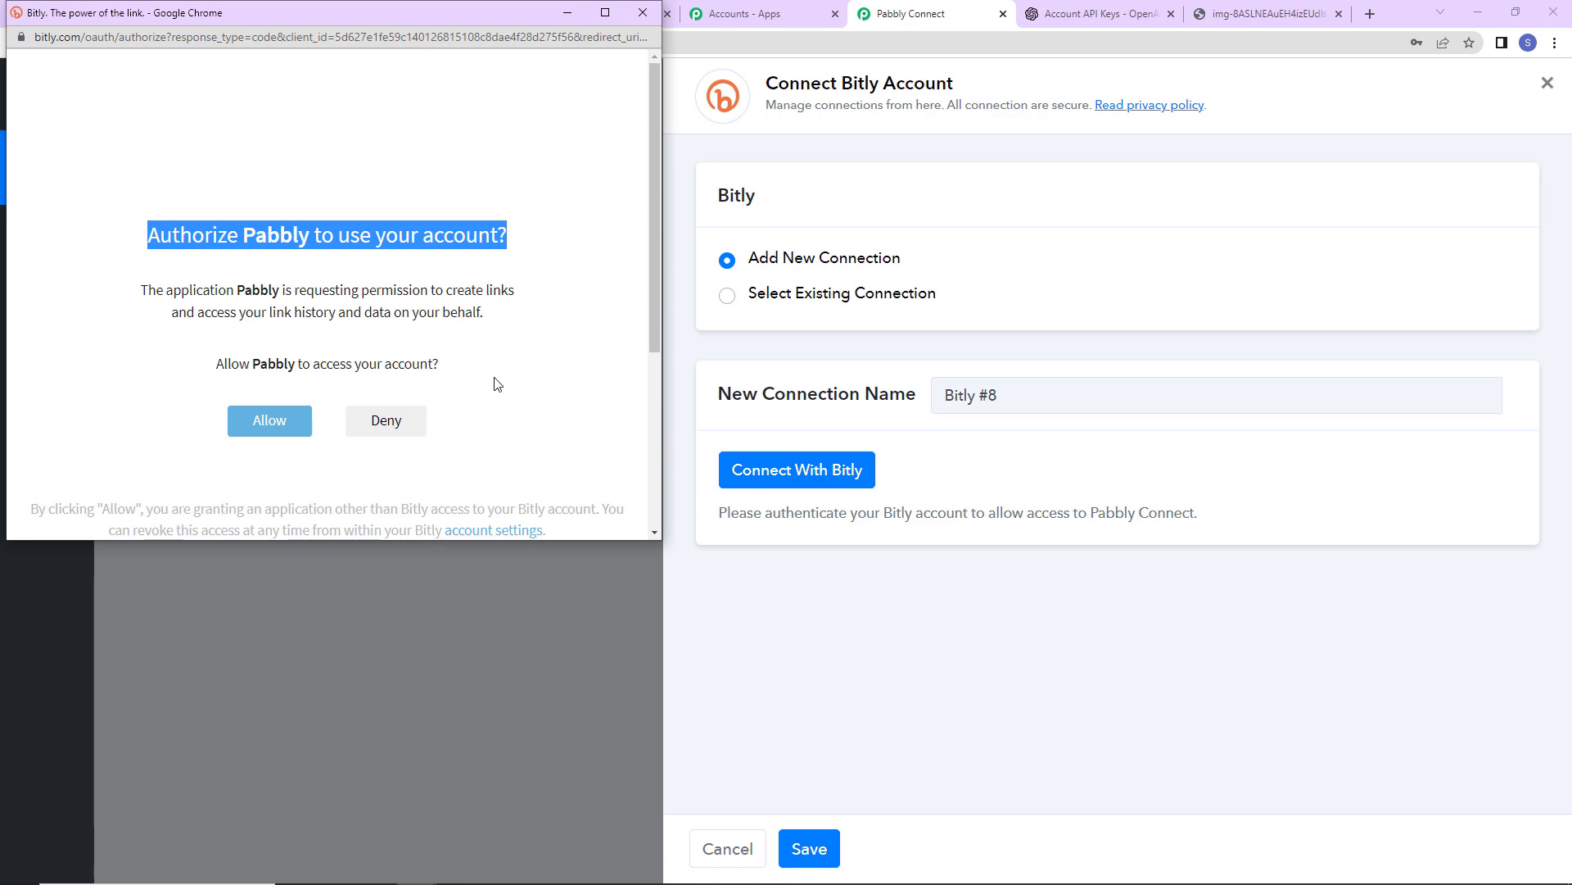
{"action": "left_click", "coordinate": [277, 434]}
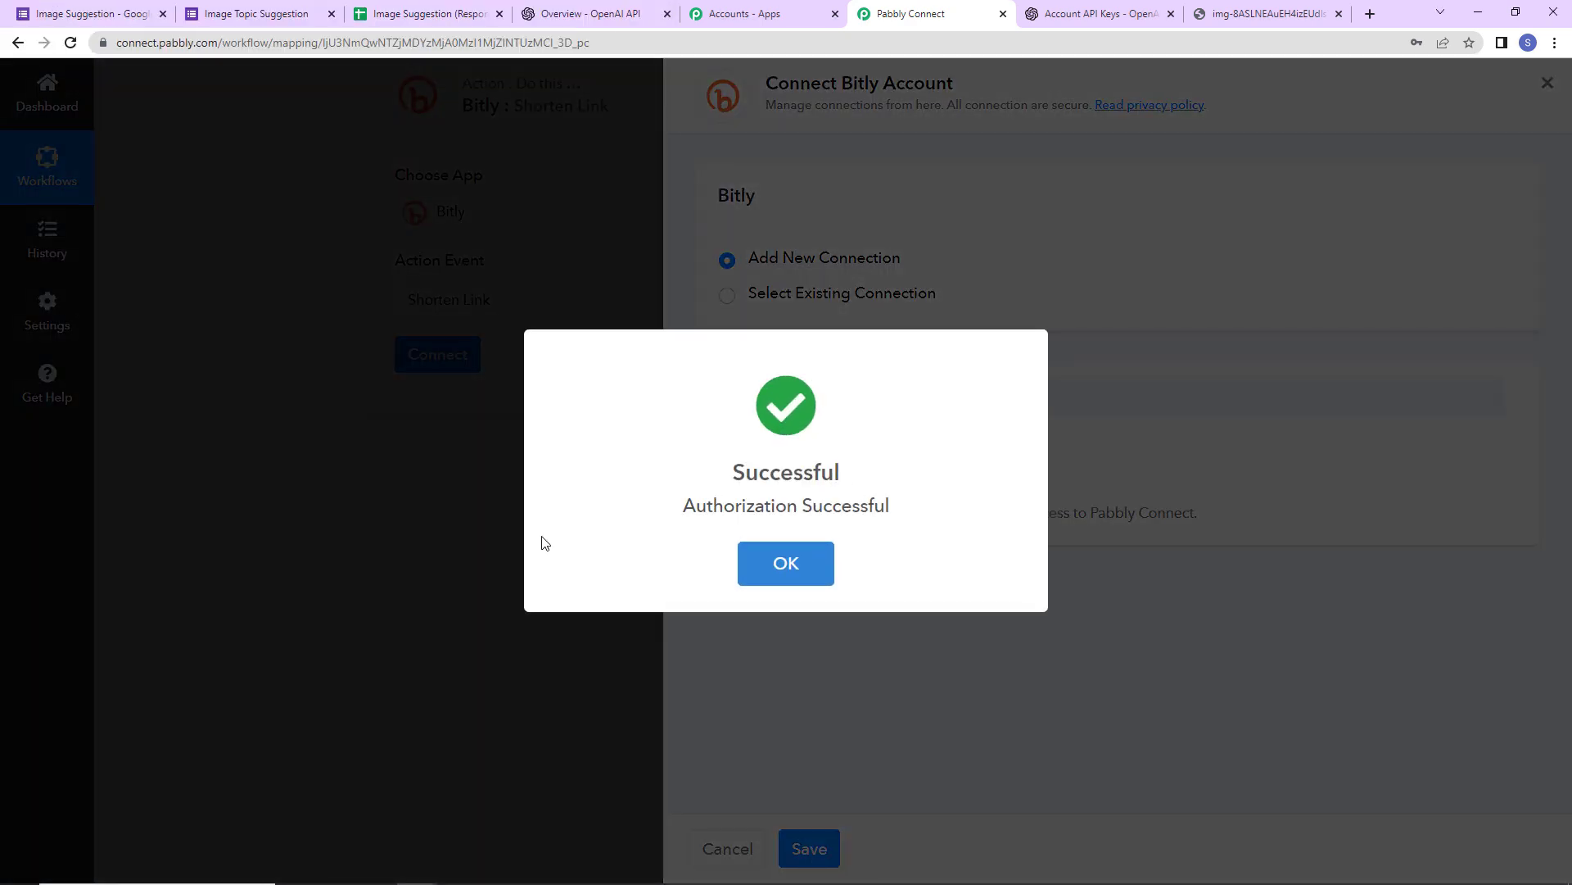
{"action": "scroll", "coordinate": [631, 495], "scroll_direction": "down", "scroll_amount": 2}
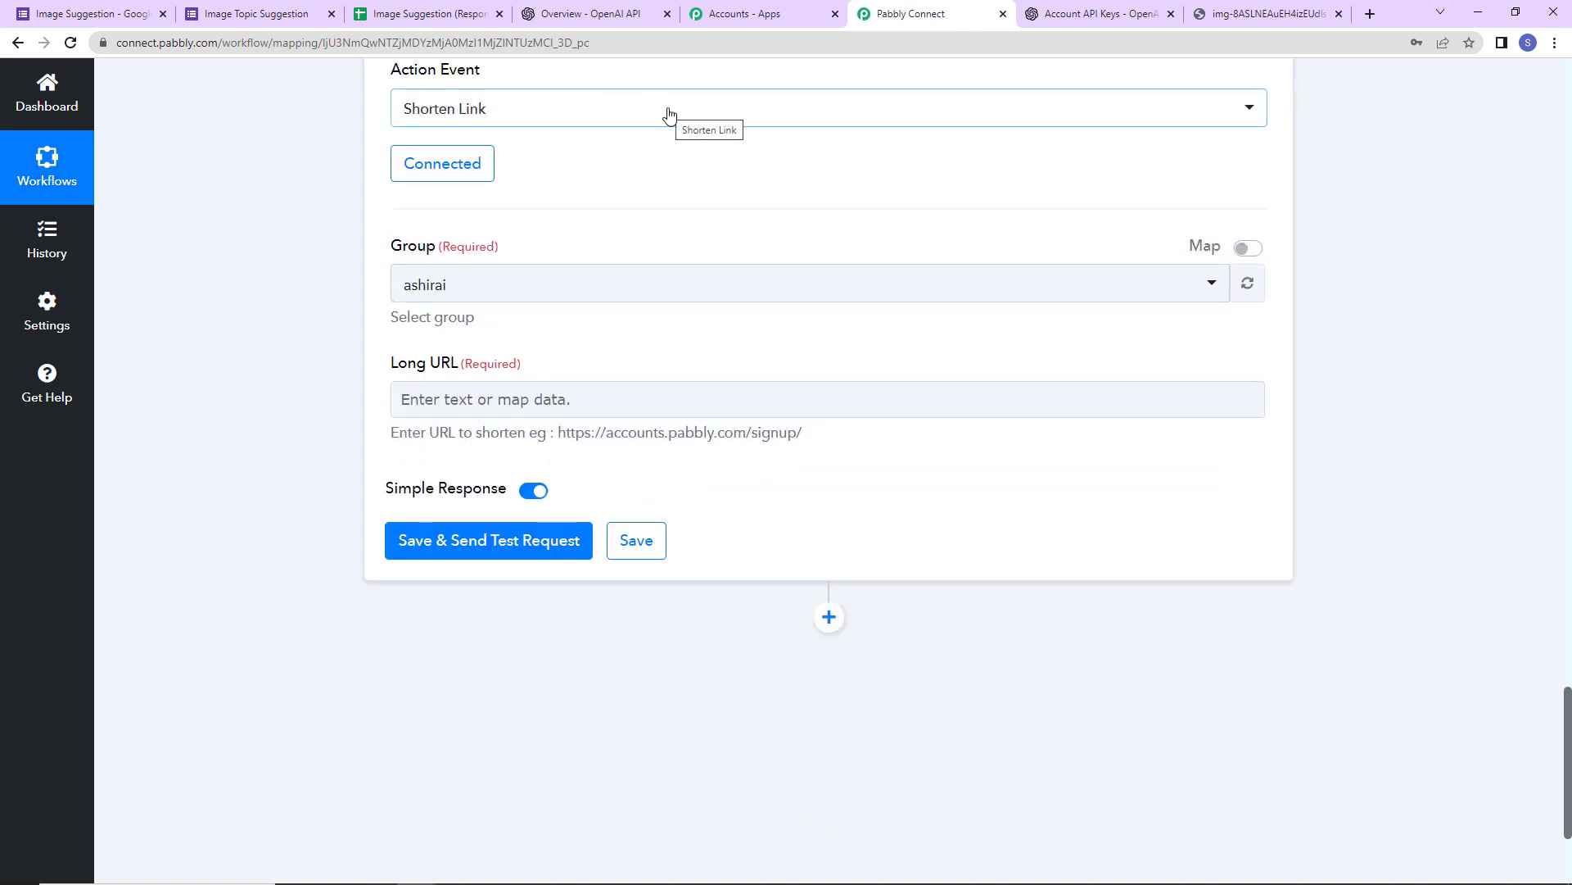
- Check the Bitly links dashboard, then go back to the workflow
{"action": "left_click", "coordinate": [1290, 14]}
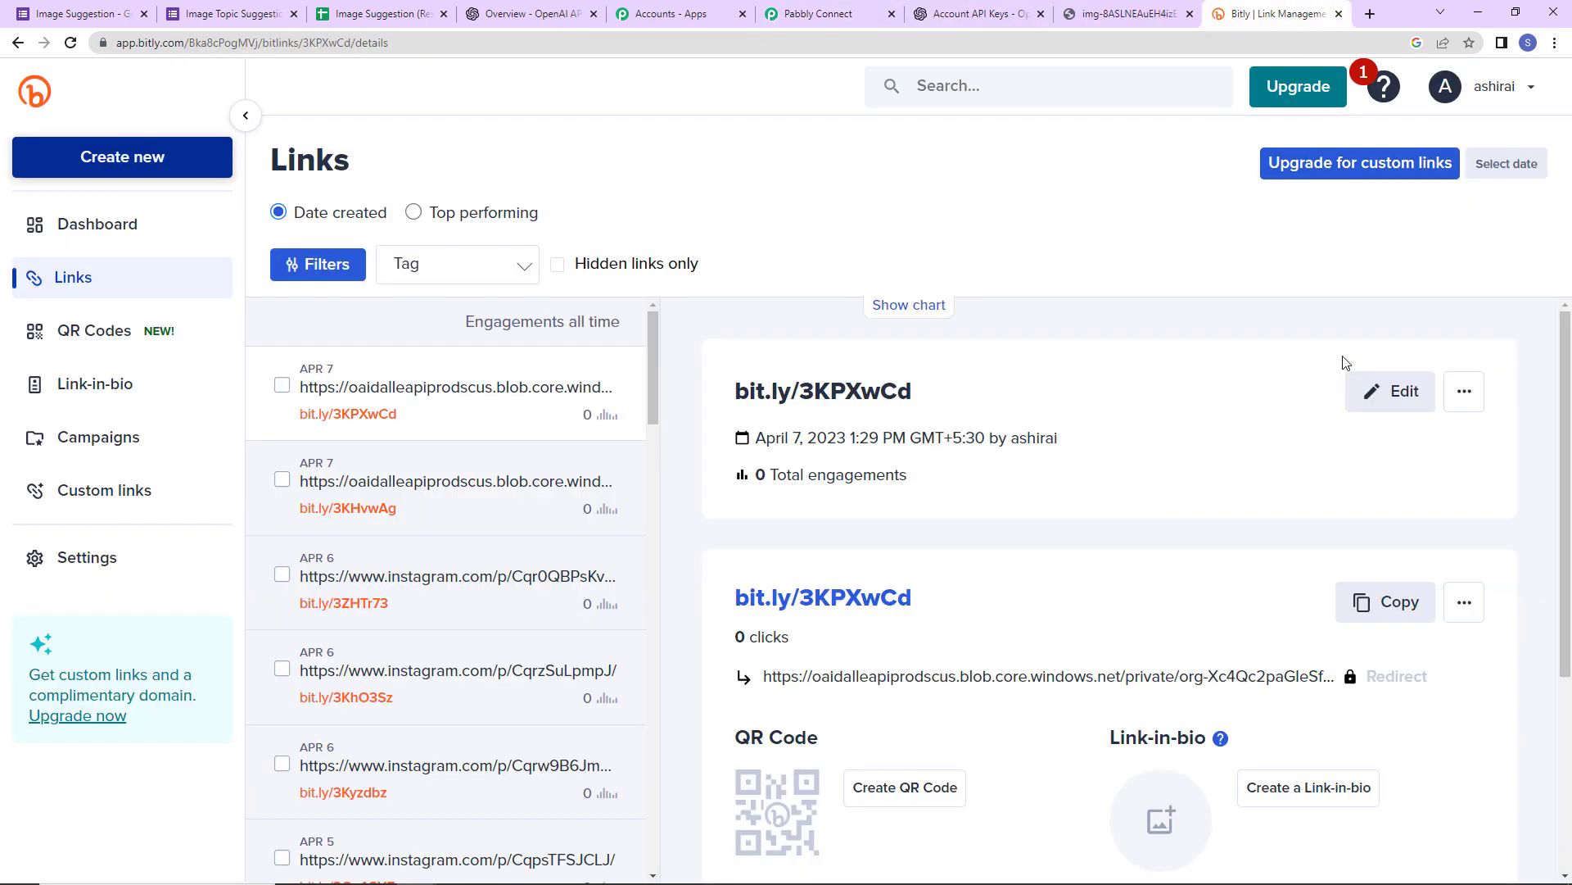
{"action": "left_click", "coordinate": [858, 14]}
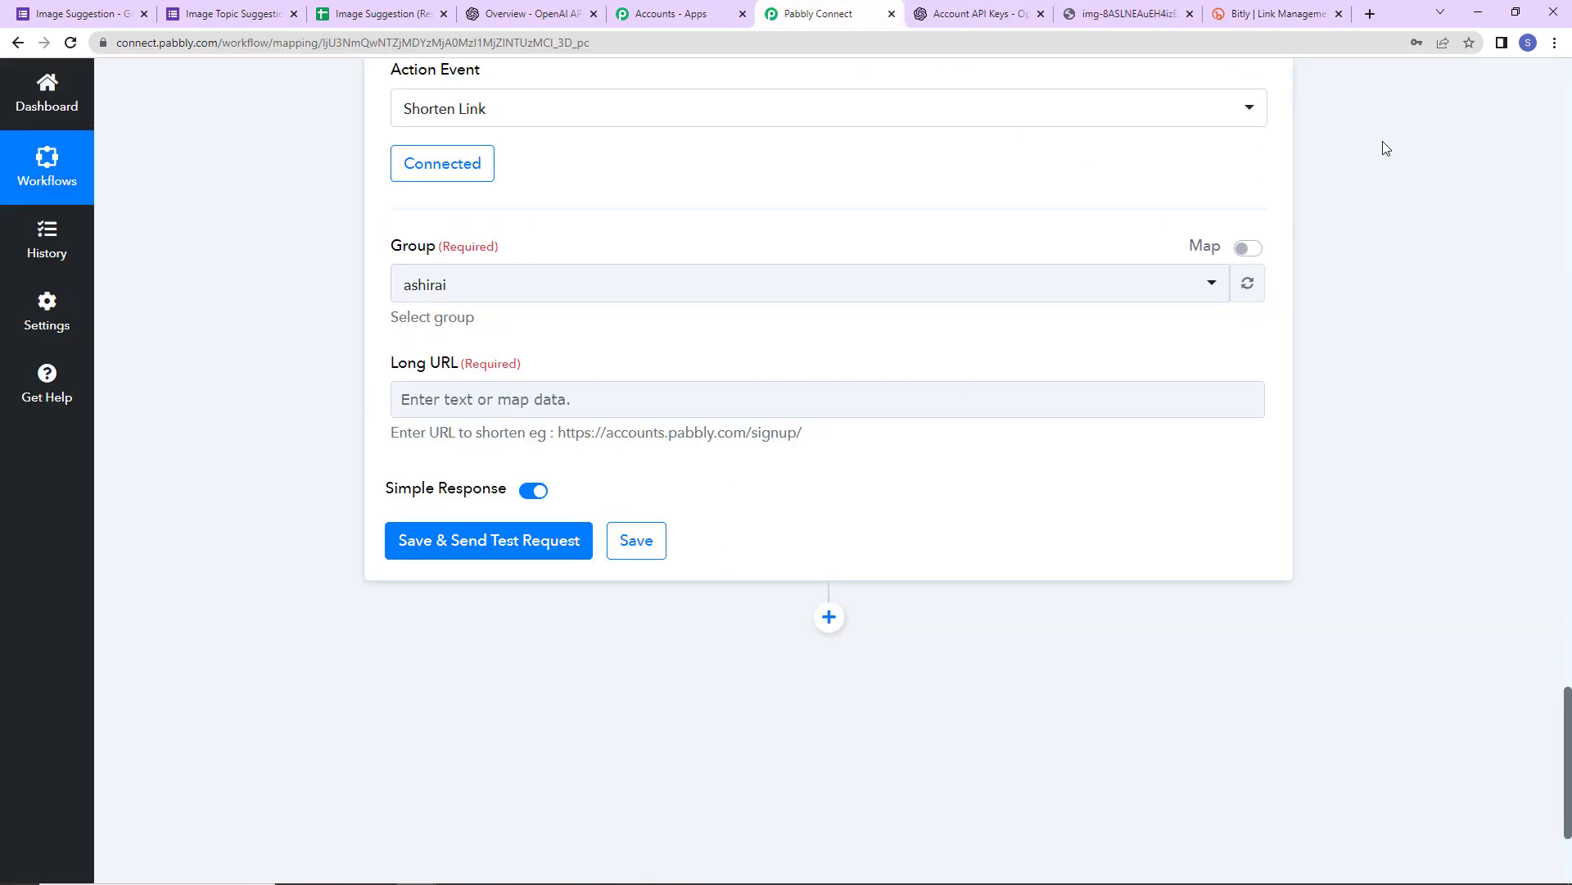
{"action": "left_click", "coordinate": [1310, 14]}
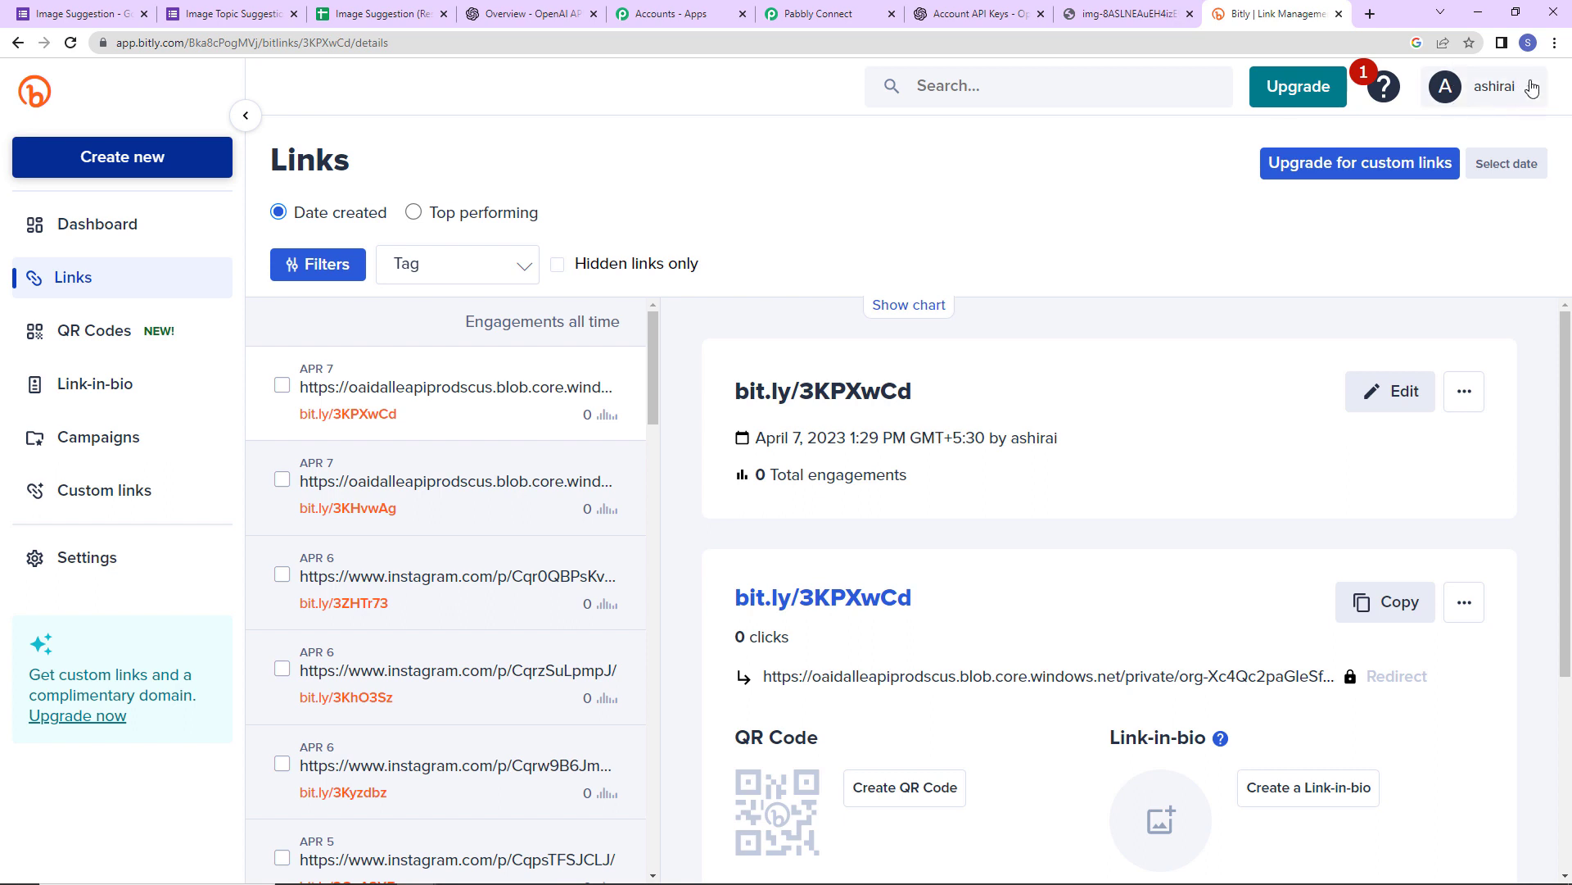
{"action": "left_click", "coordinate": [817, 18]}
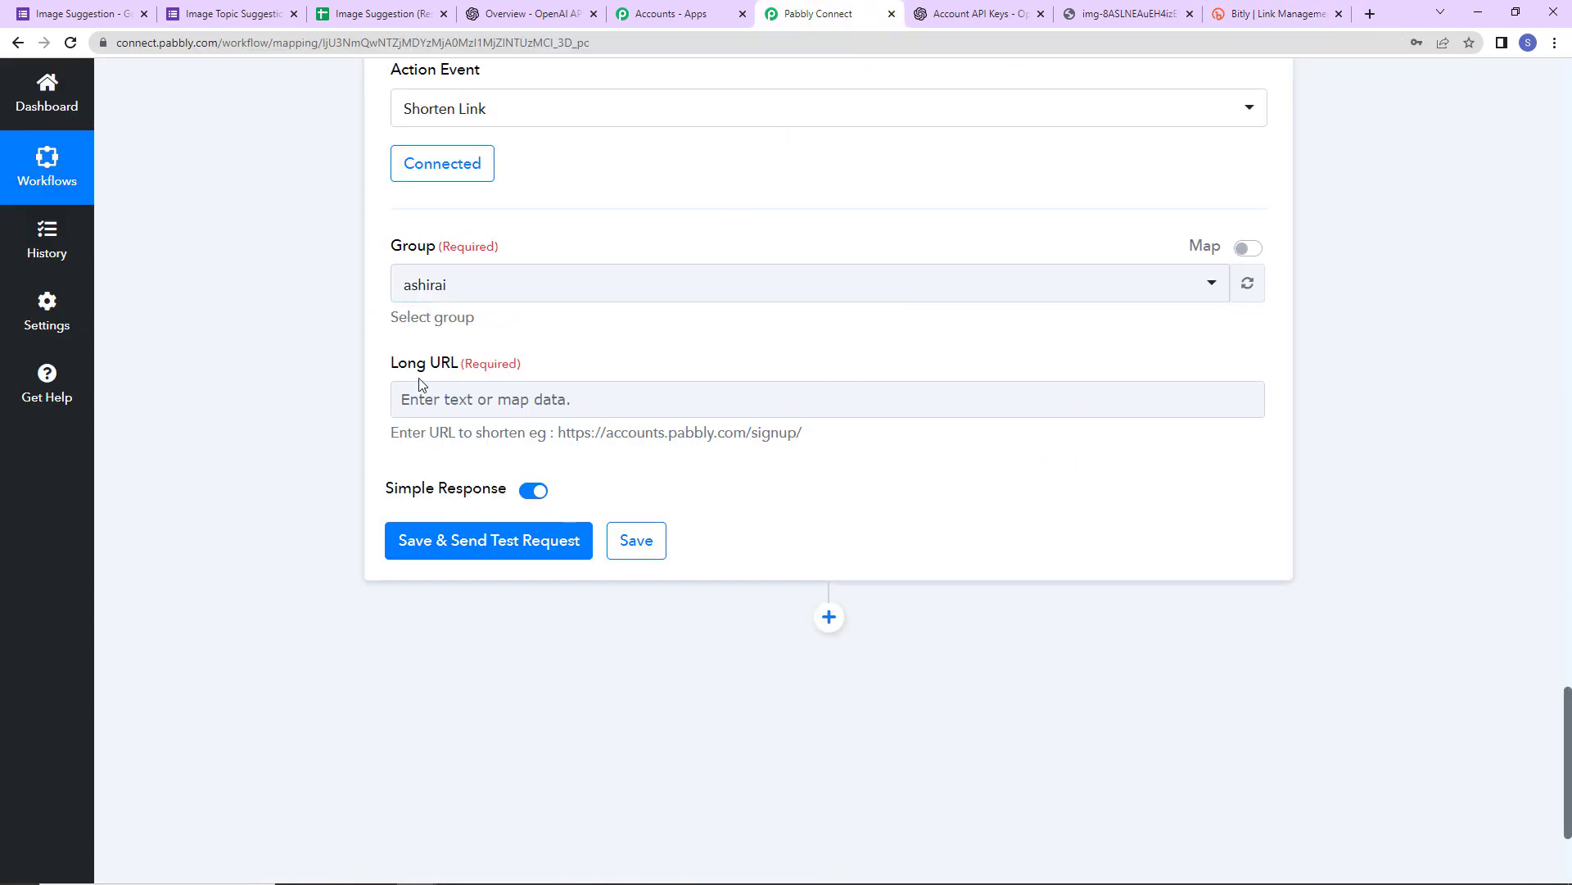
{"action": "left_click", "coordinate": [475, 403]}
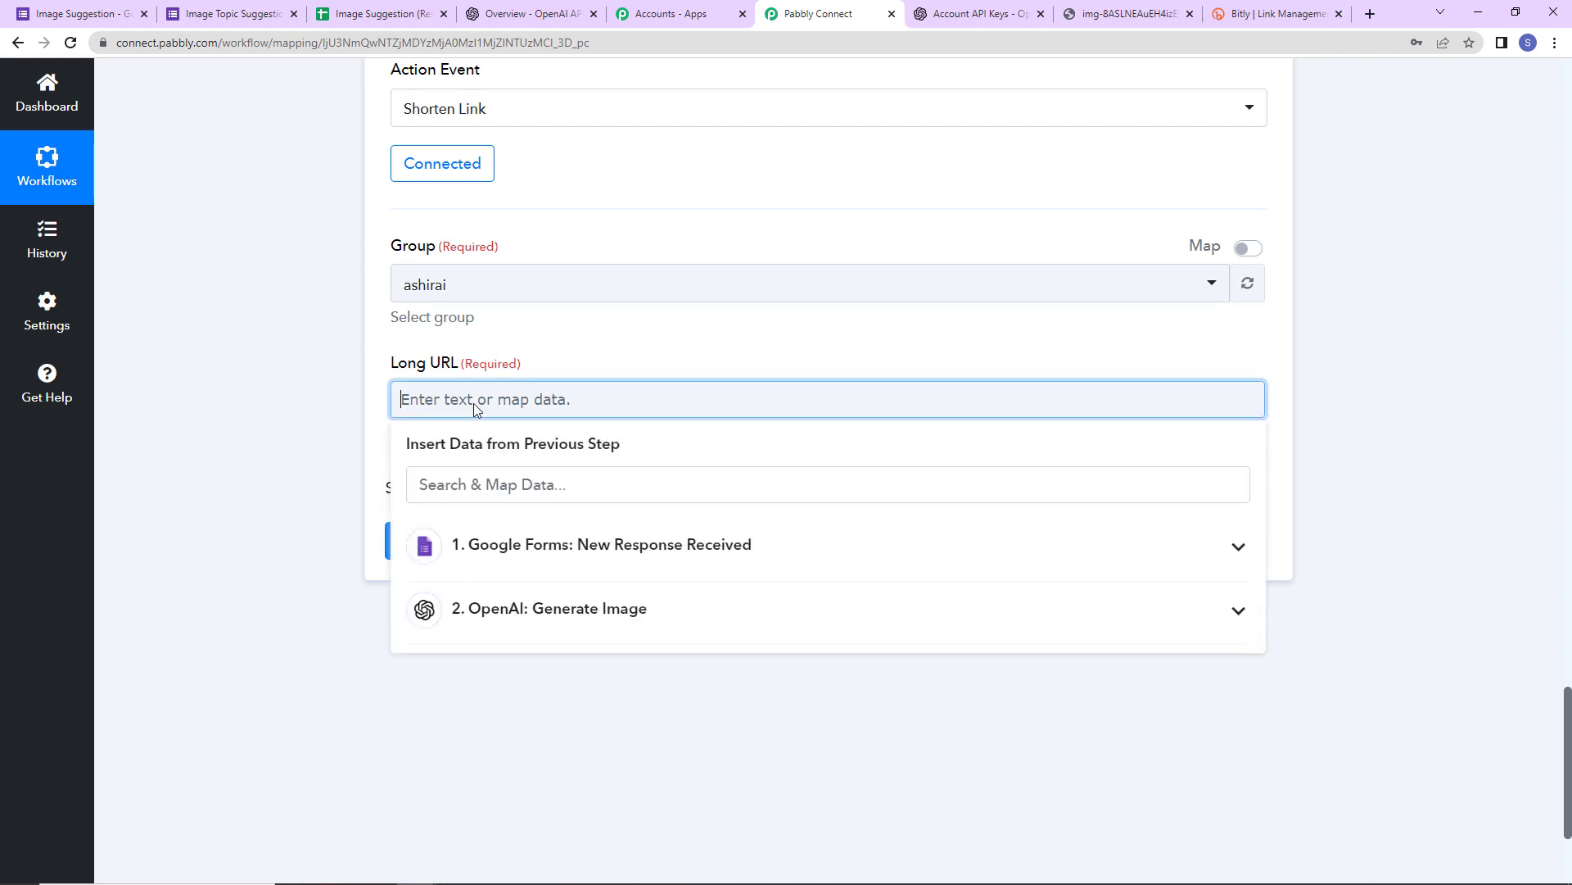
{"action": "left_click", "coordinate": [487, 604]}
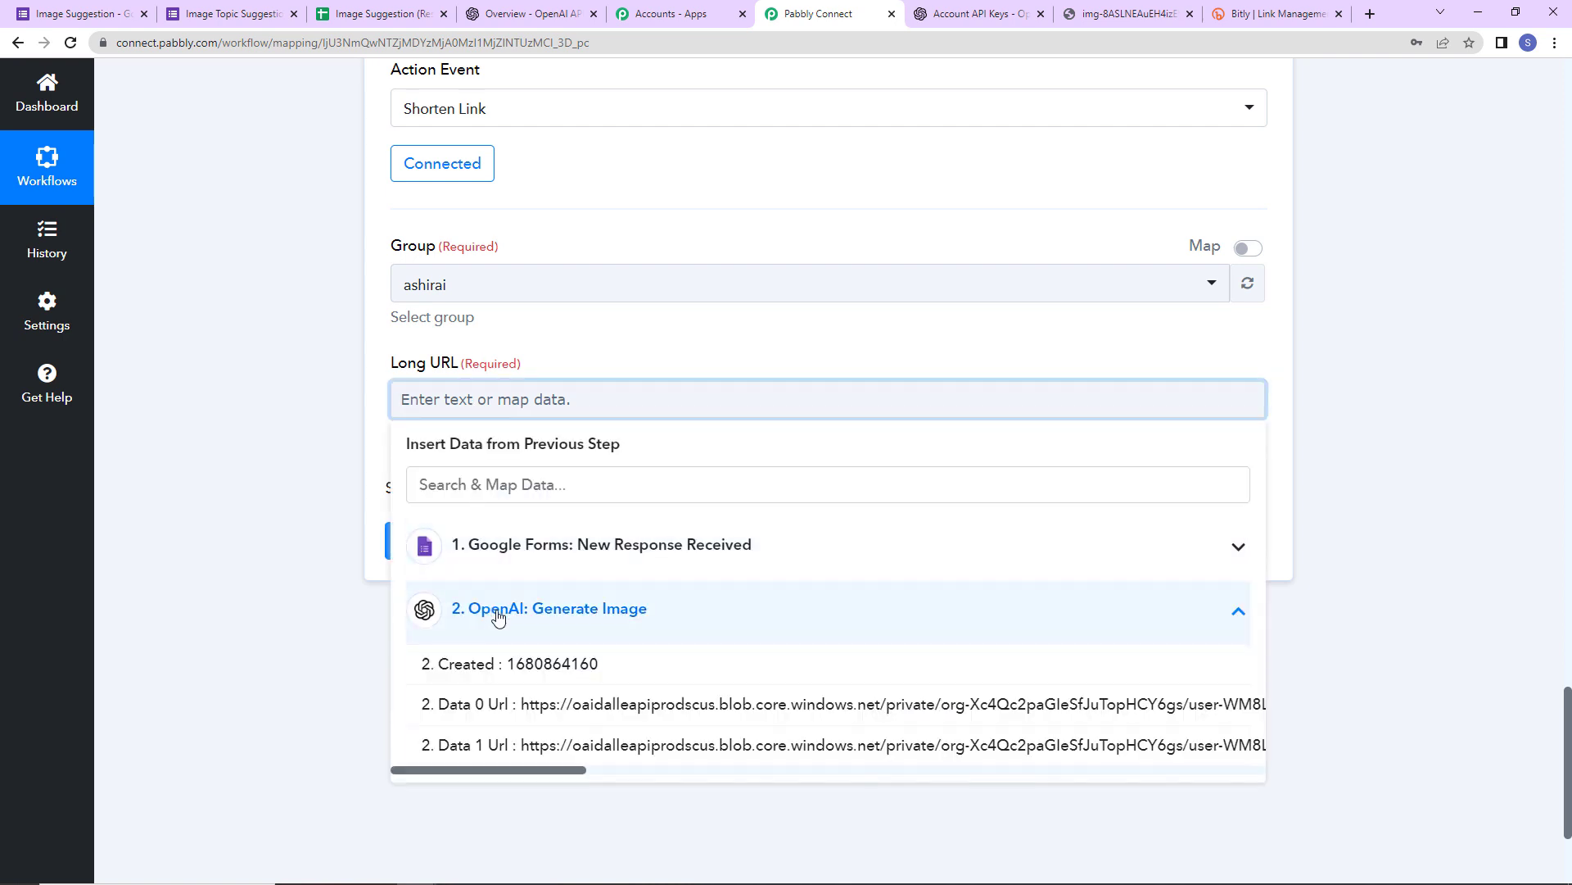
{"action": "left_click", "coordinate": [610, 725]}
{"action": "left_click", "coordinate": [266, 568]}
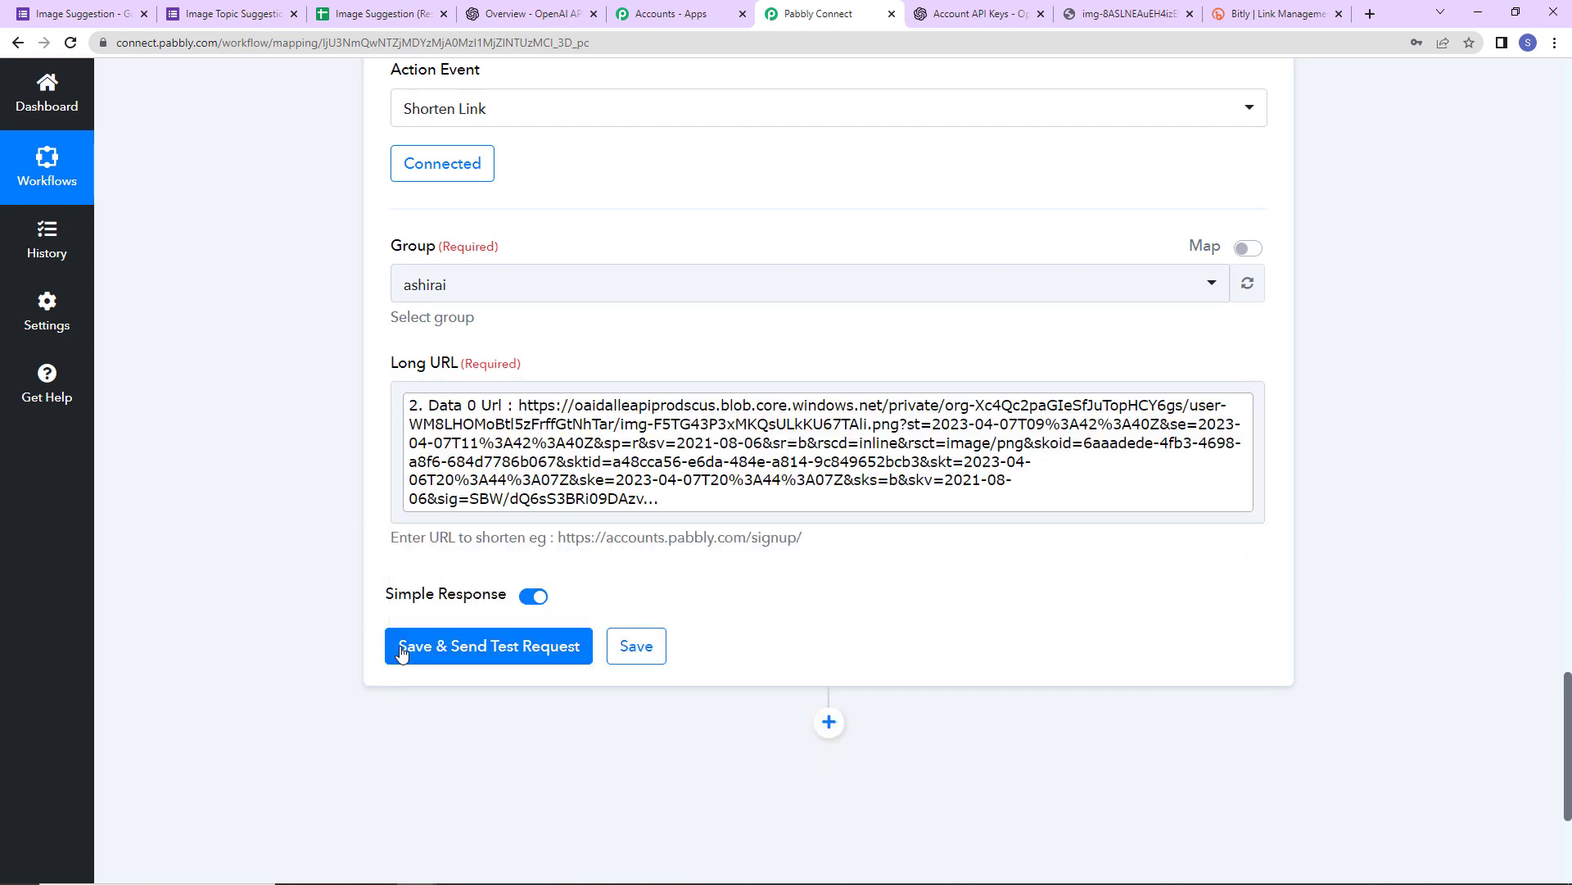
{"action": "left_click", "coordinate": [467, 646]}
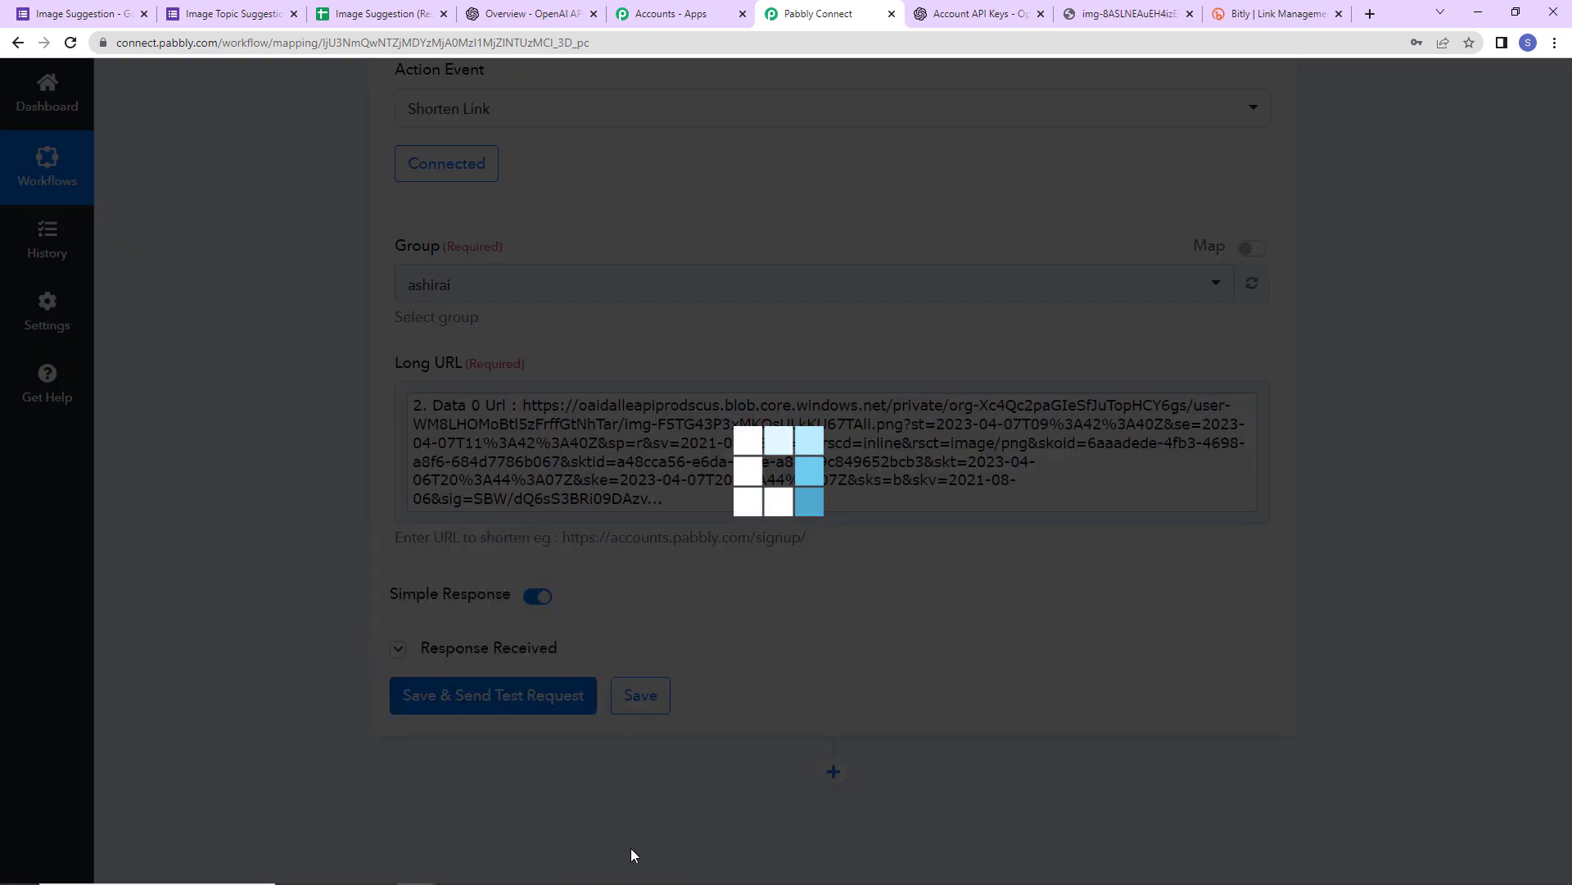
{"action": "scroll", "coordinate": [1349, 680], "scroll_direction": "down", "scroll_amount": 5}
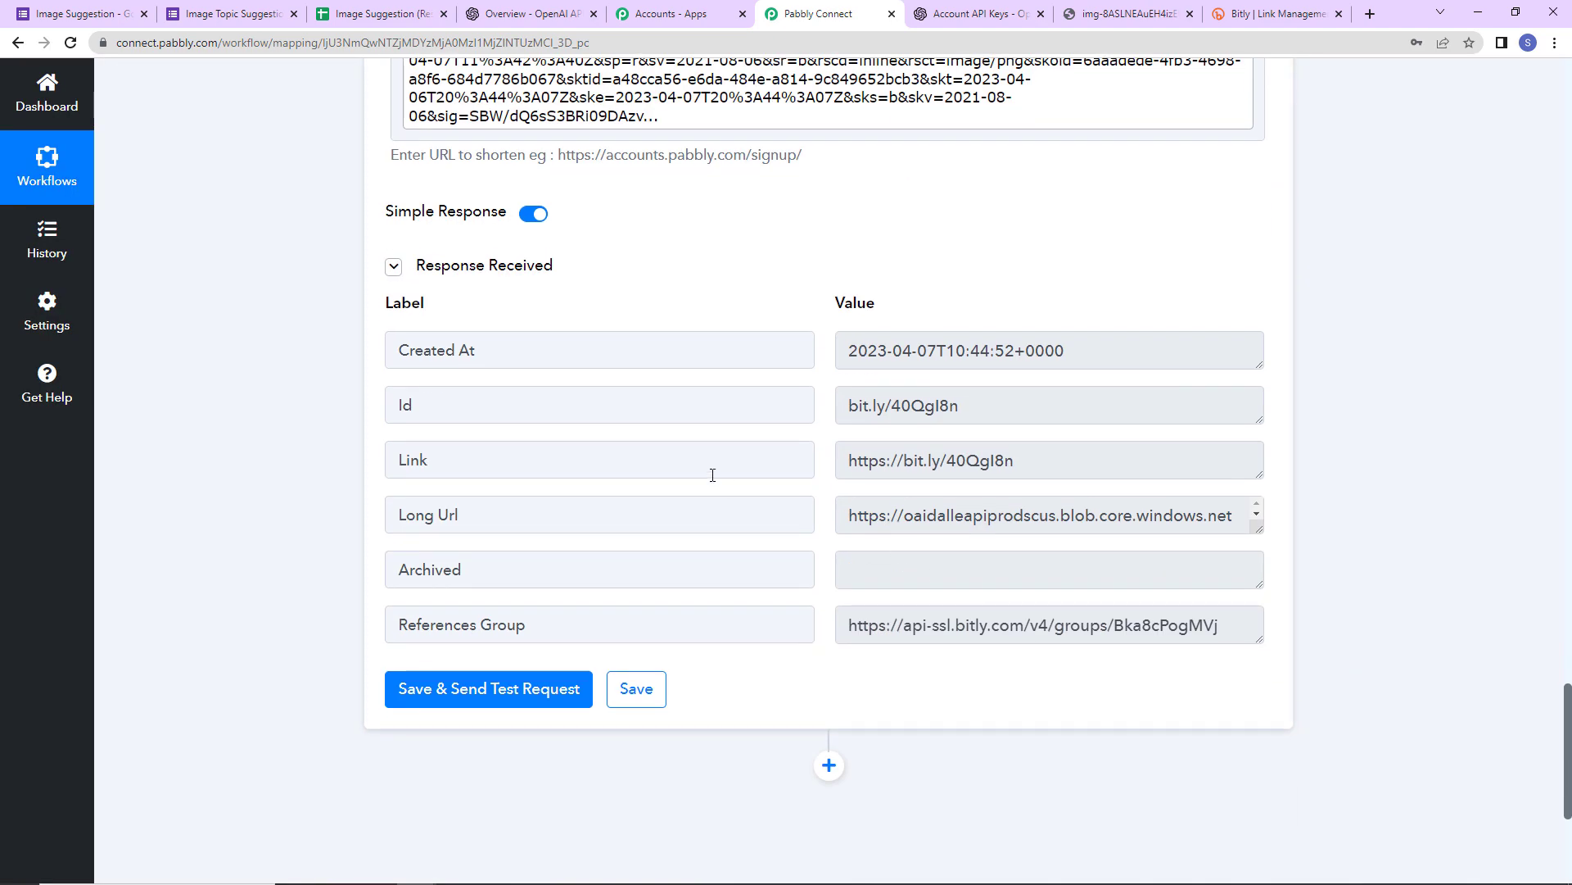
{"action": "left_click_drag", "start_coordinate": [846, 456], "coordinate": [1065, 457]}
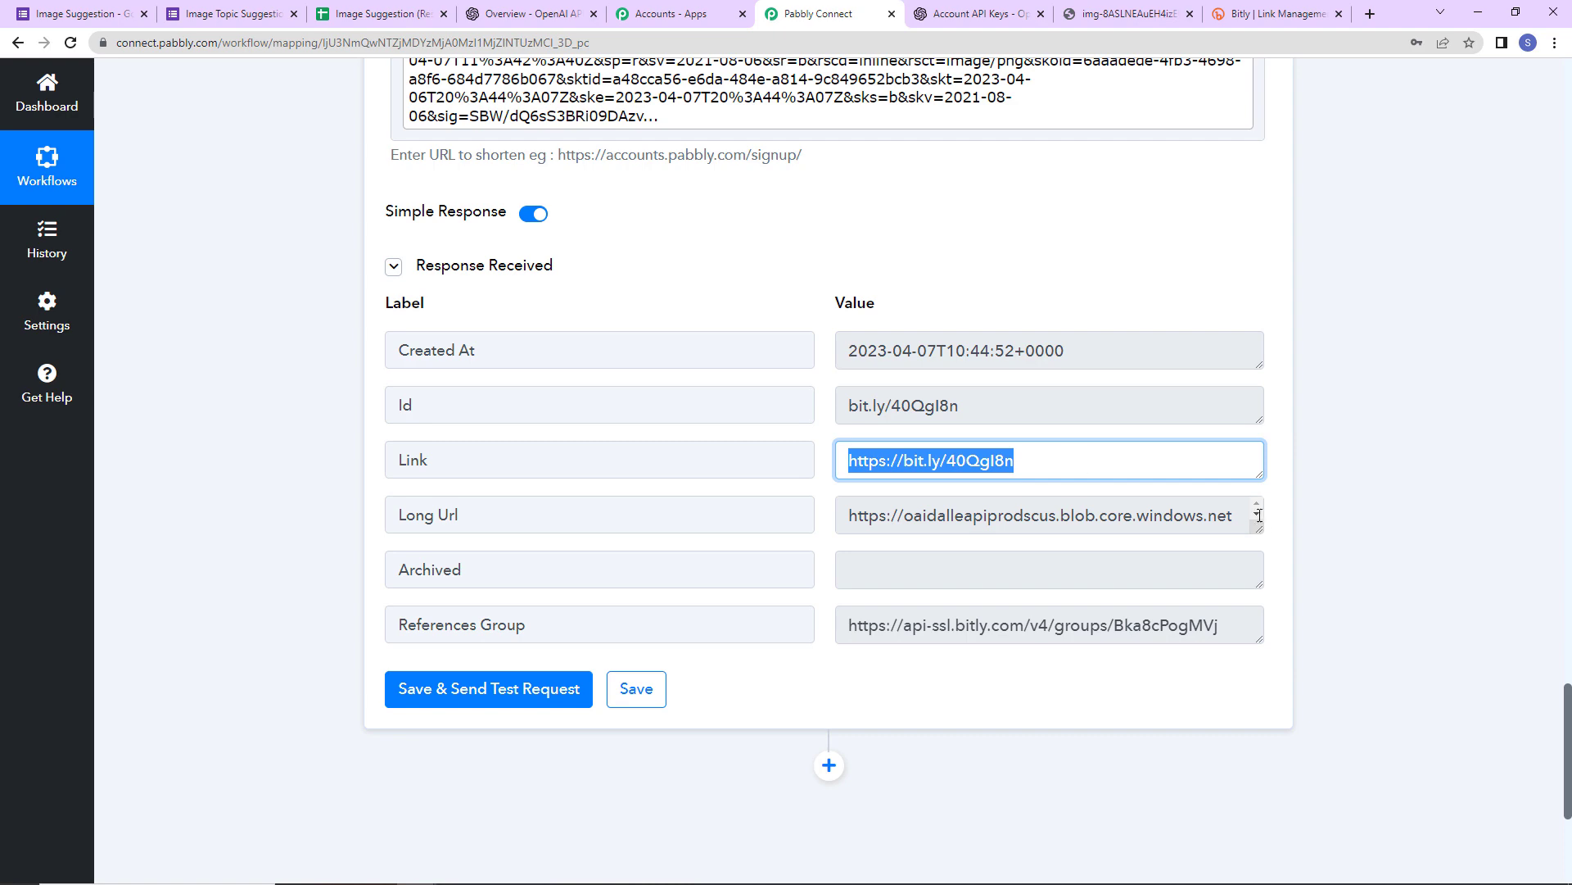
{"action": "scroll", "coordinate": [1318, 508], "scroll_direction": "up", "scroll_amount": 12}
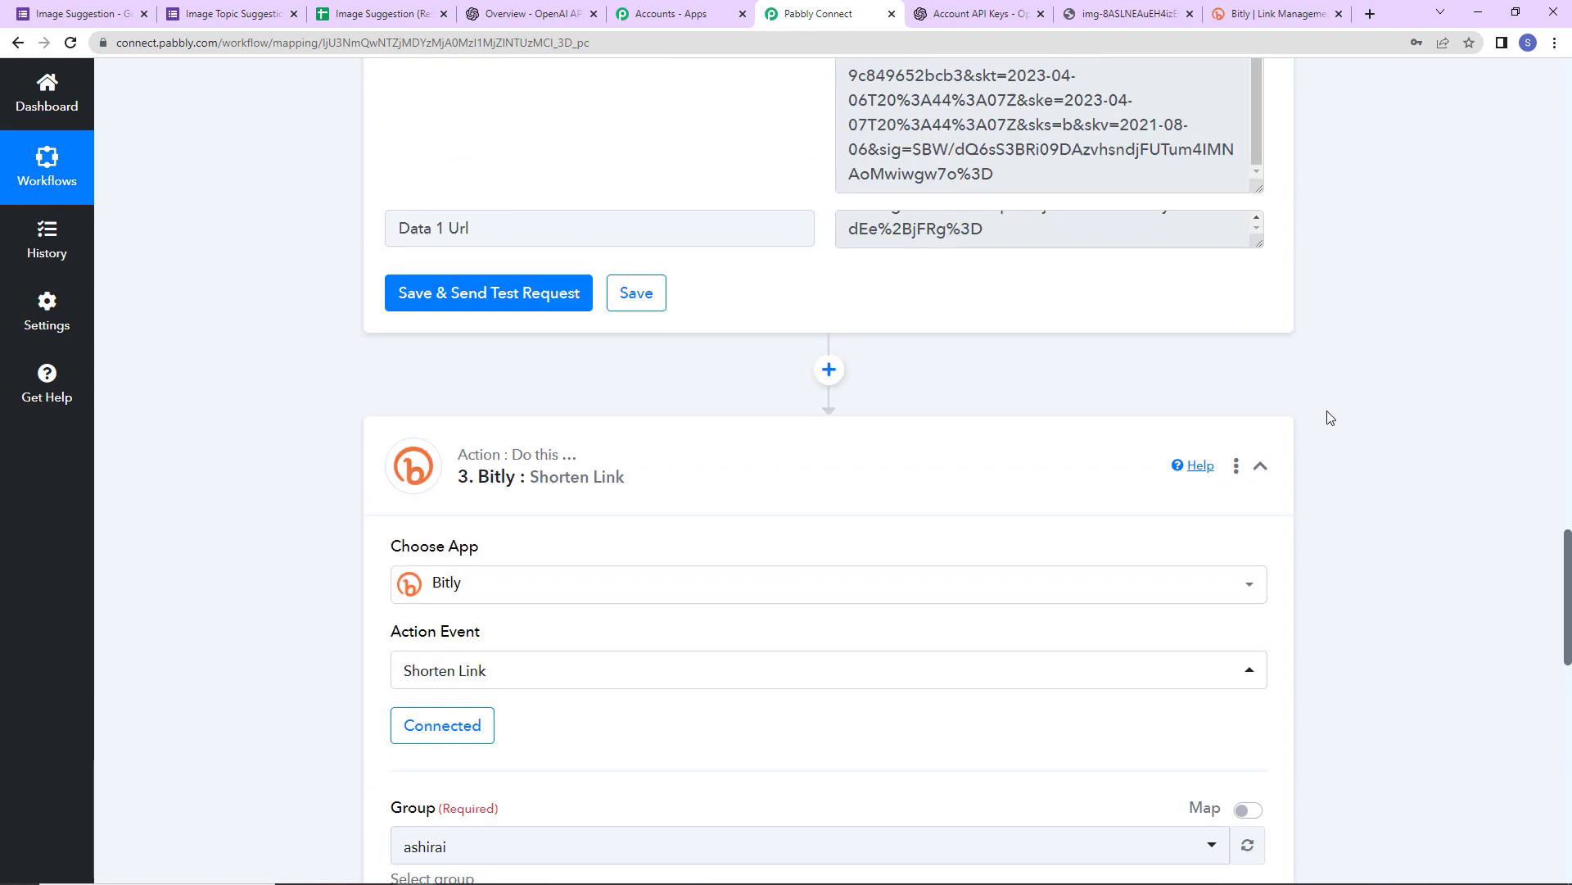
- Copy the Bitly Shorten Link step and paste it as a new step 4
{"action": "left_click", "coordinate": [1237, 479]}
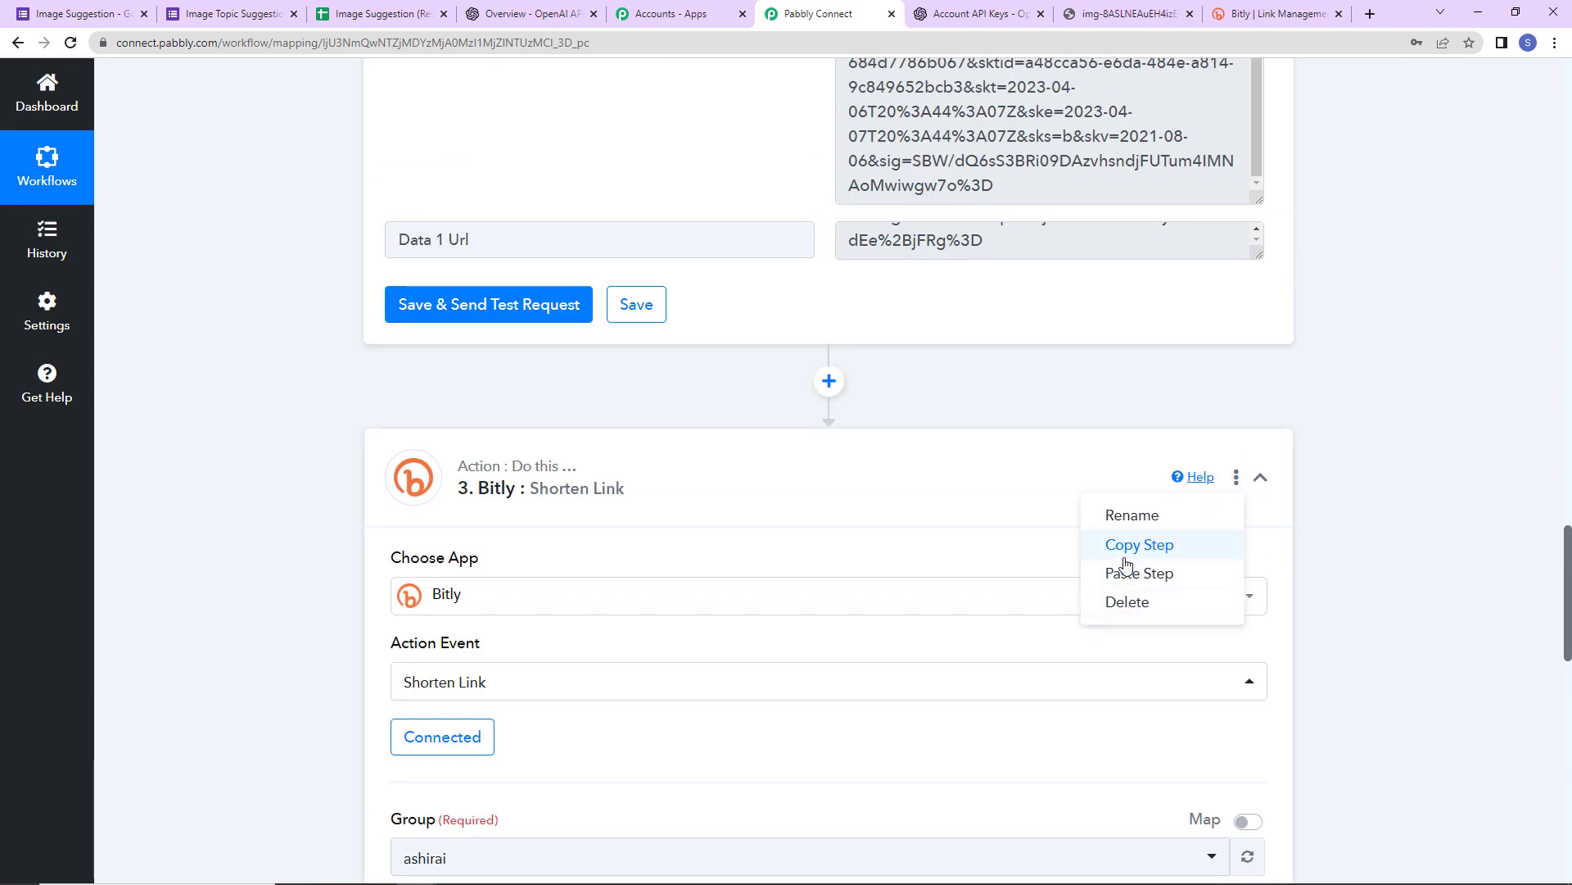
{"action": "left_click", "coordinate": [1221, 543]}
{"action": "left_click", "coordinate": [806, 573]}
{"action": "scroll", "coordinate": [901, 491], "scroll_direction": "down", "scroll_amount": 4}
{"action": "left_click", "coordinate": [1237, 158]}
{"action": "left_click", "coordinate": [1124, 256]}
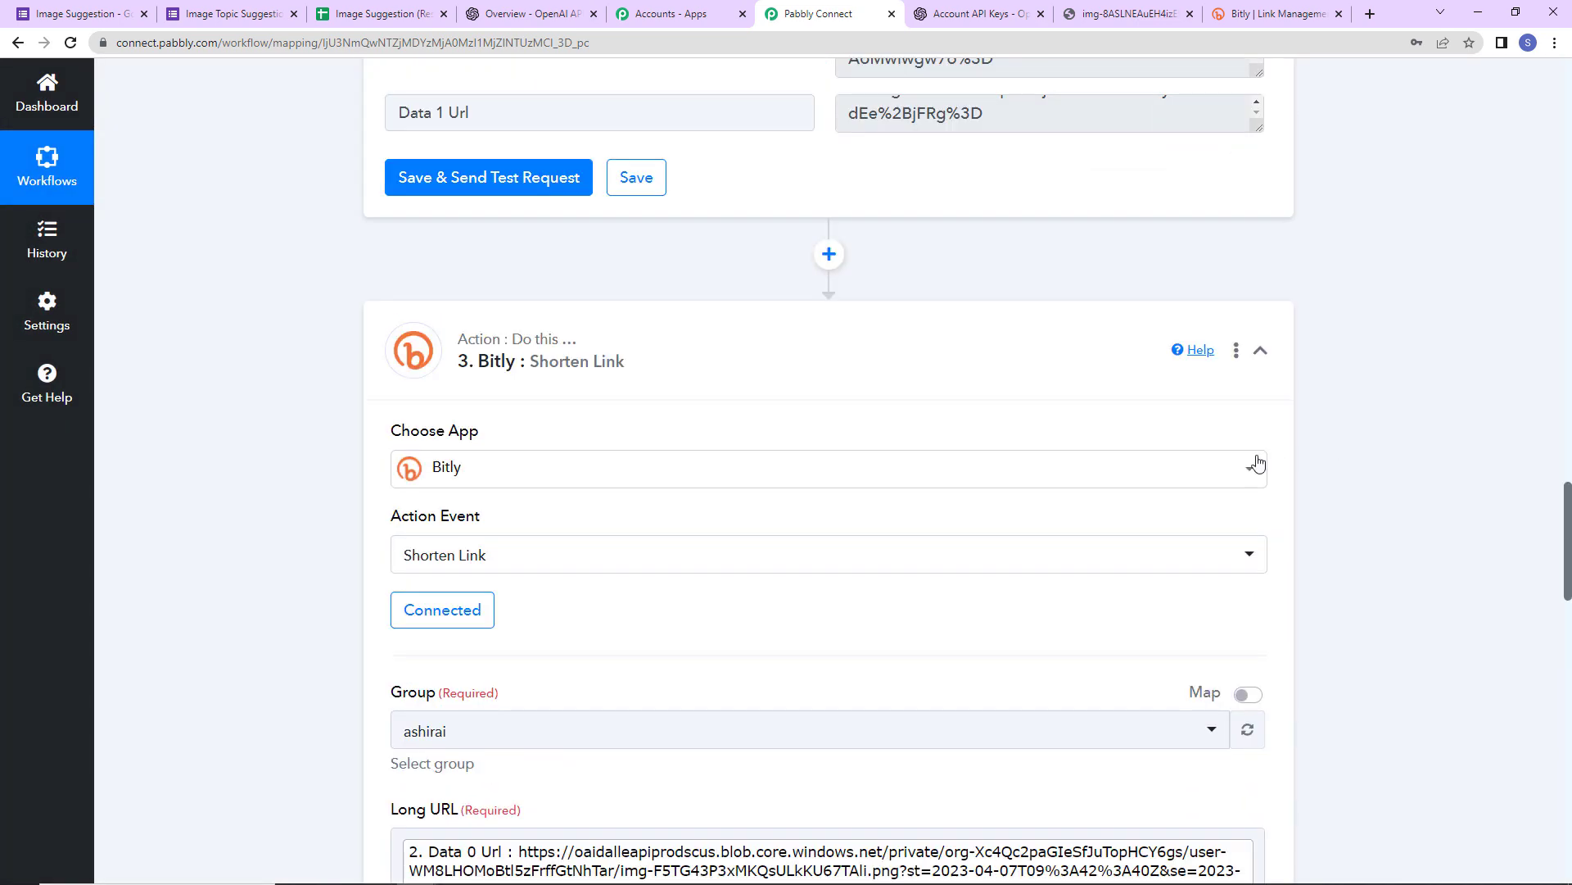
{"action": "scroll", "coordinate": [1355, 508], "scroll_direction": "down", "scroll_amount": 3}
{"action": "scroll", "coordinate": [1355, 508], "scroll_direction": "down", "scroll_amount": 13}
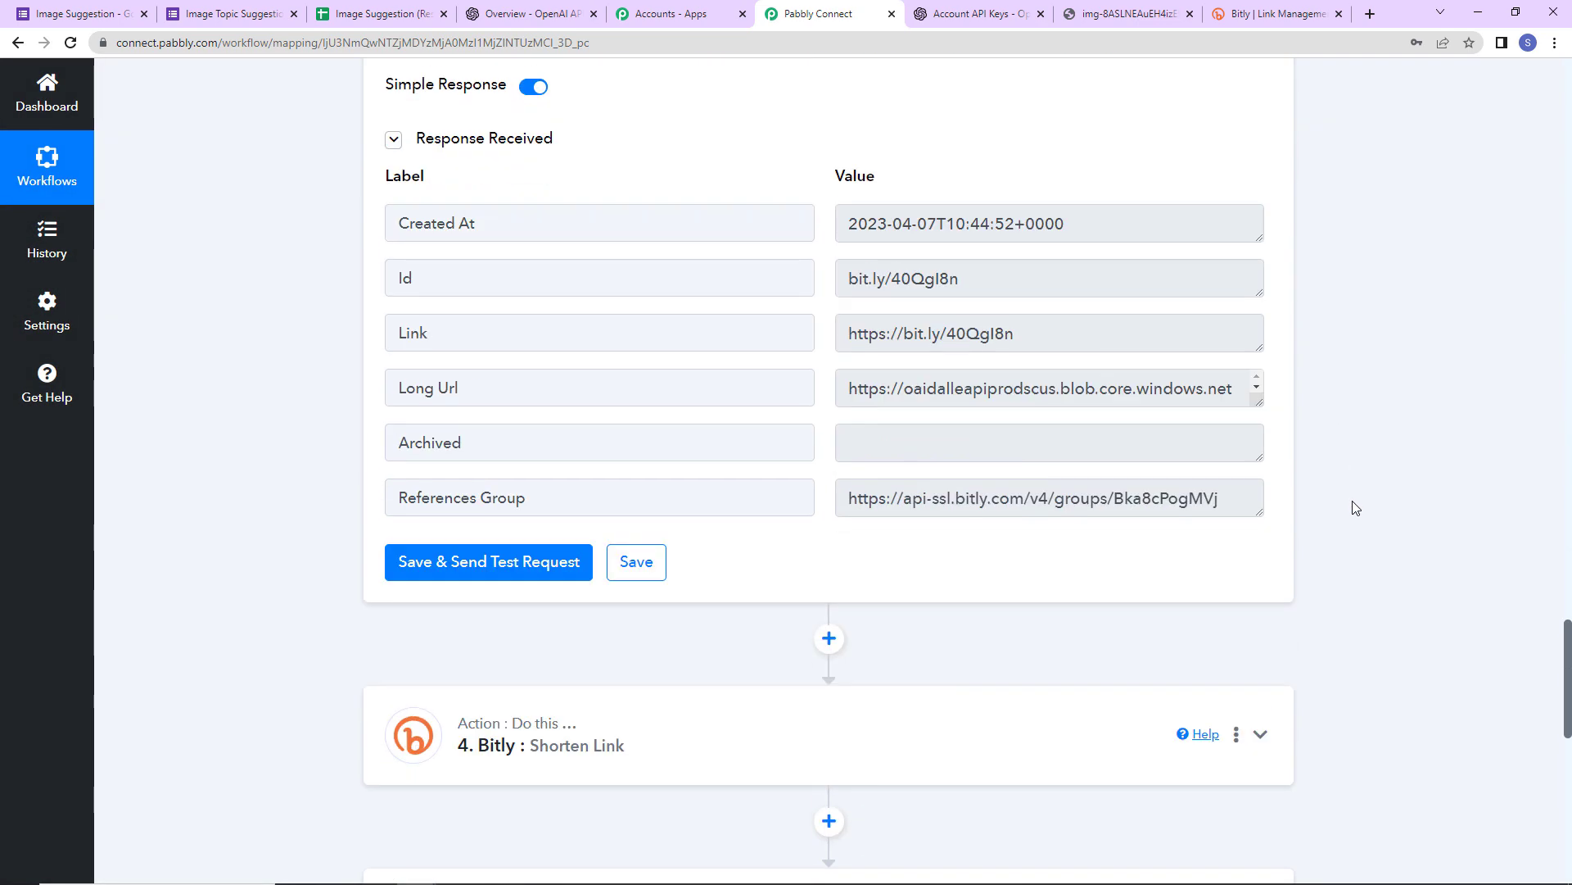
- Replace step 4's Long URL with the OpenAI Data 1 Url
{"action": "left_click", "coordinate": [719, 378]}
{"action": "scroll", "coordinate": [852, 547], "scroll_direction": "down", "scroll_amount": 5}
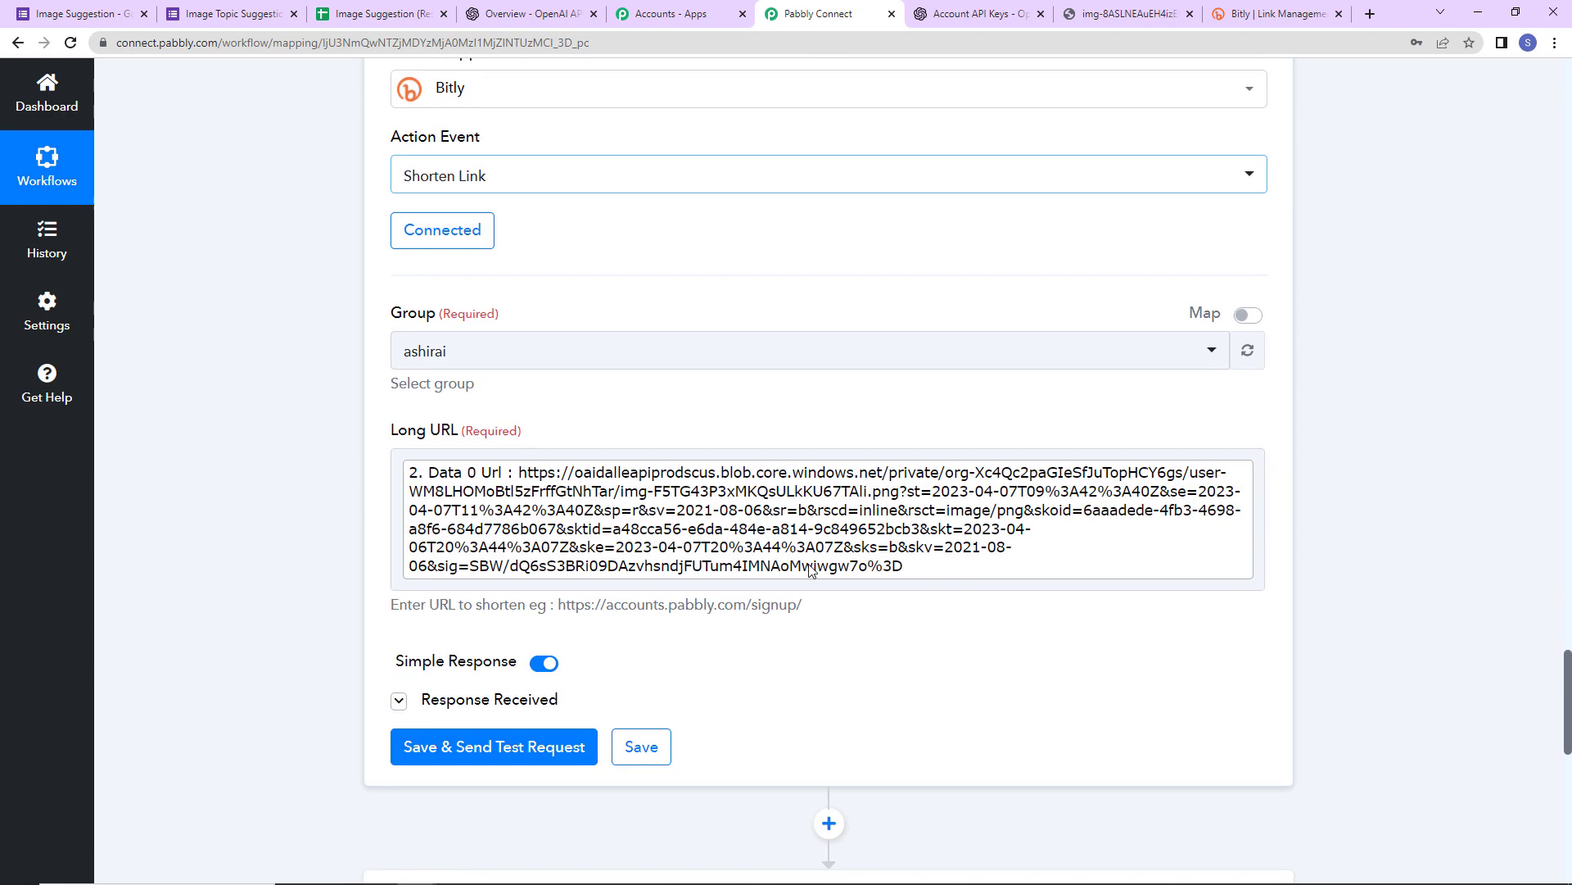
{"action": "left_click", "coordinate": [651, 517]}
{"action": "key", "text": "ctrl+a"}
{"action": "key", "text": "BackSpace"}
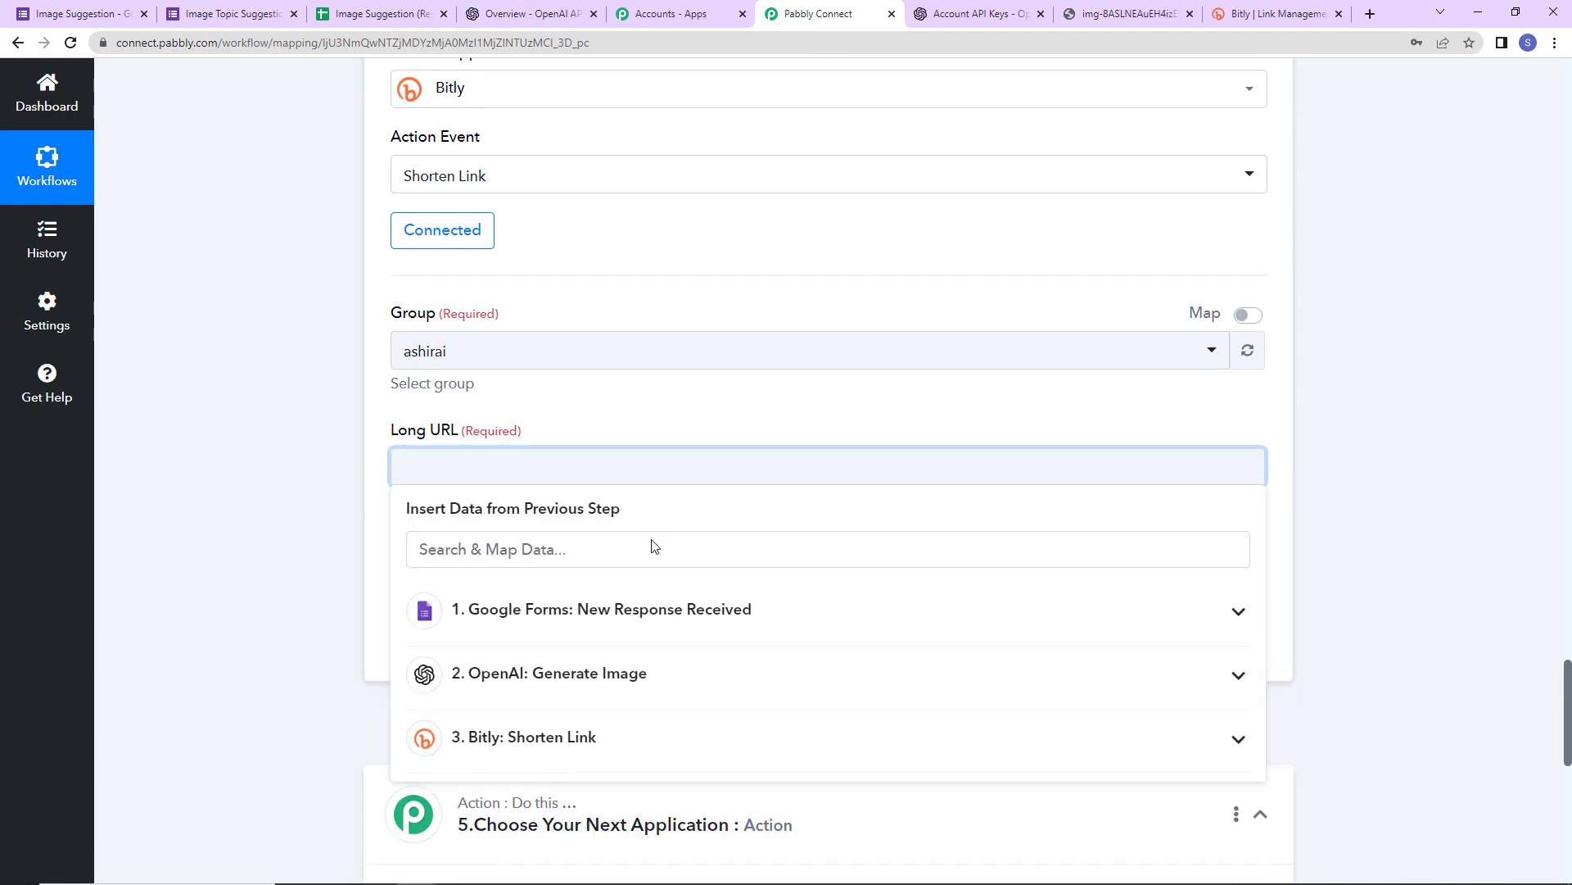
{"action": "left_click", "coordinate": [597, 687]}
{"action": "left_click", "coordinate": [573, 808]}
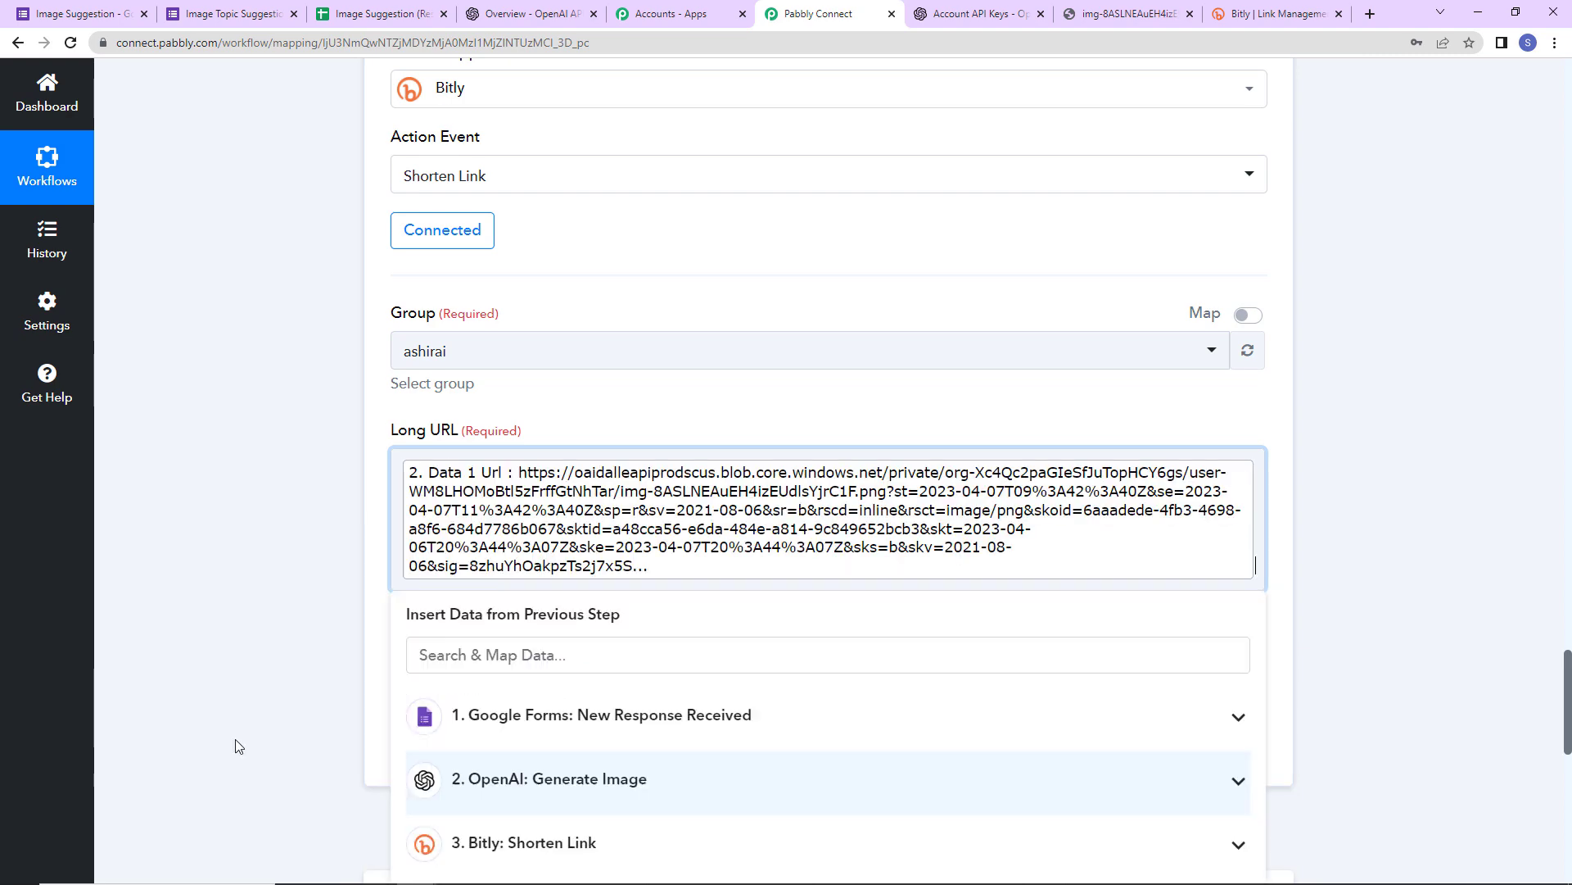
{"action": "left_click", "coordinate": [270, 685]}
{"action": "scroll", "coordinate": [369, 622], "scroll_direction": "down", "scroll_amount": 2}
{"action": "left_click", "coordinate": [478, 559]}
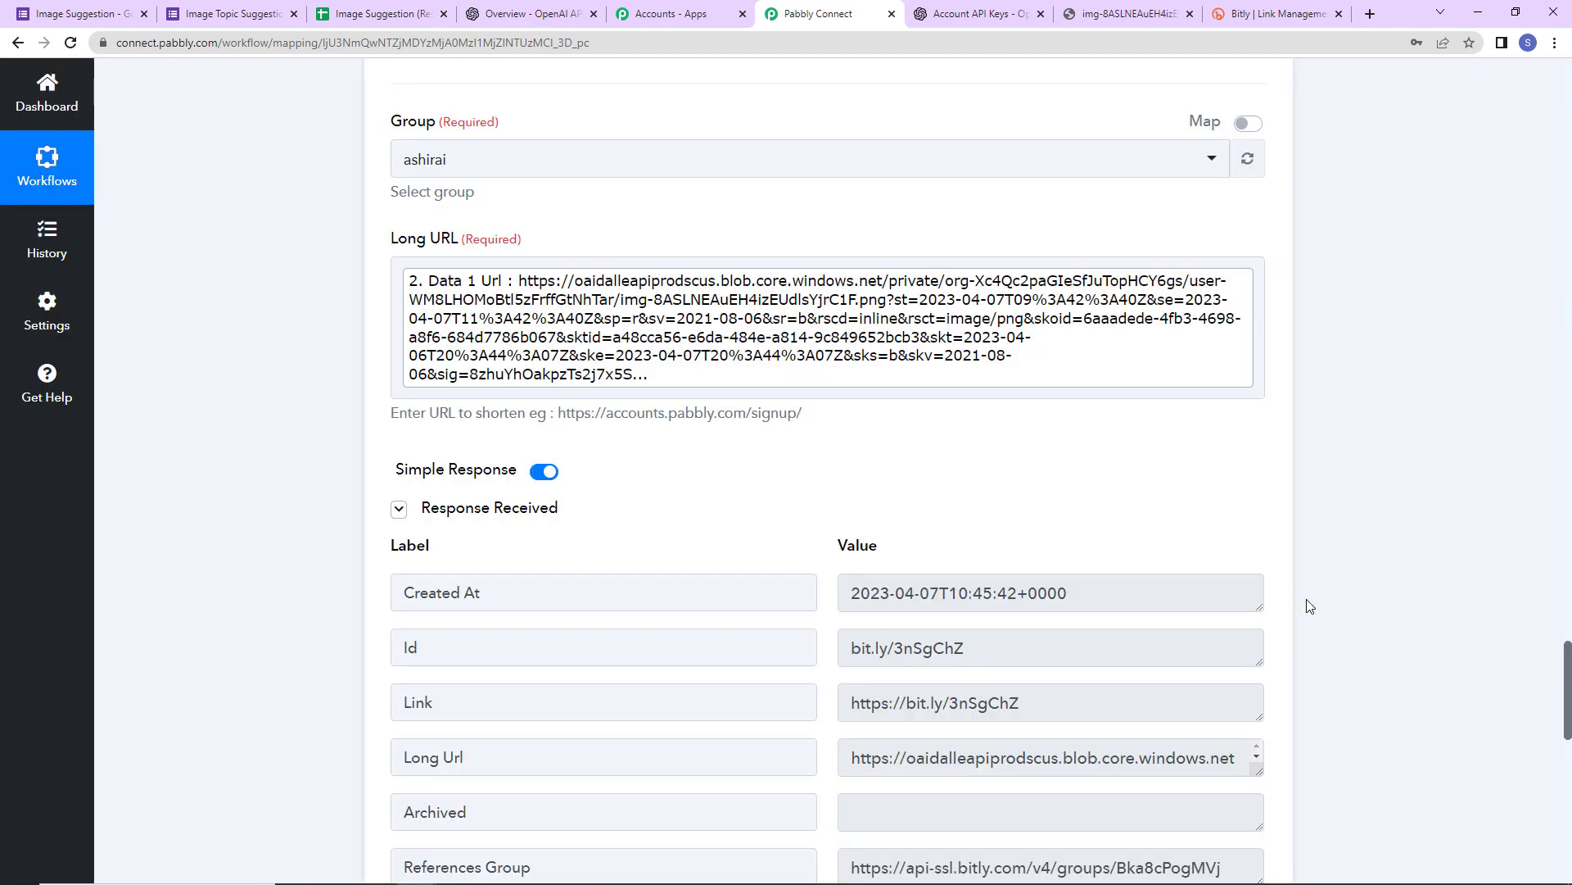
{"action": "scroll", "coordinate": [1221, 588], "scroll_direction": "down", "scroll_amount": 2}
{"action": "left_click_drag", "start_coordinate": [852, 512], "coordinate": [799, 571]}
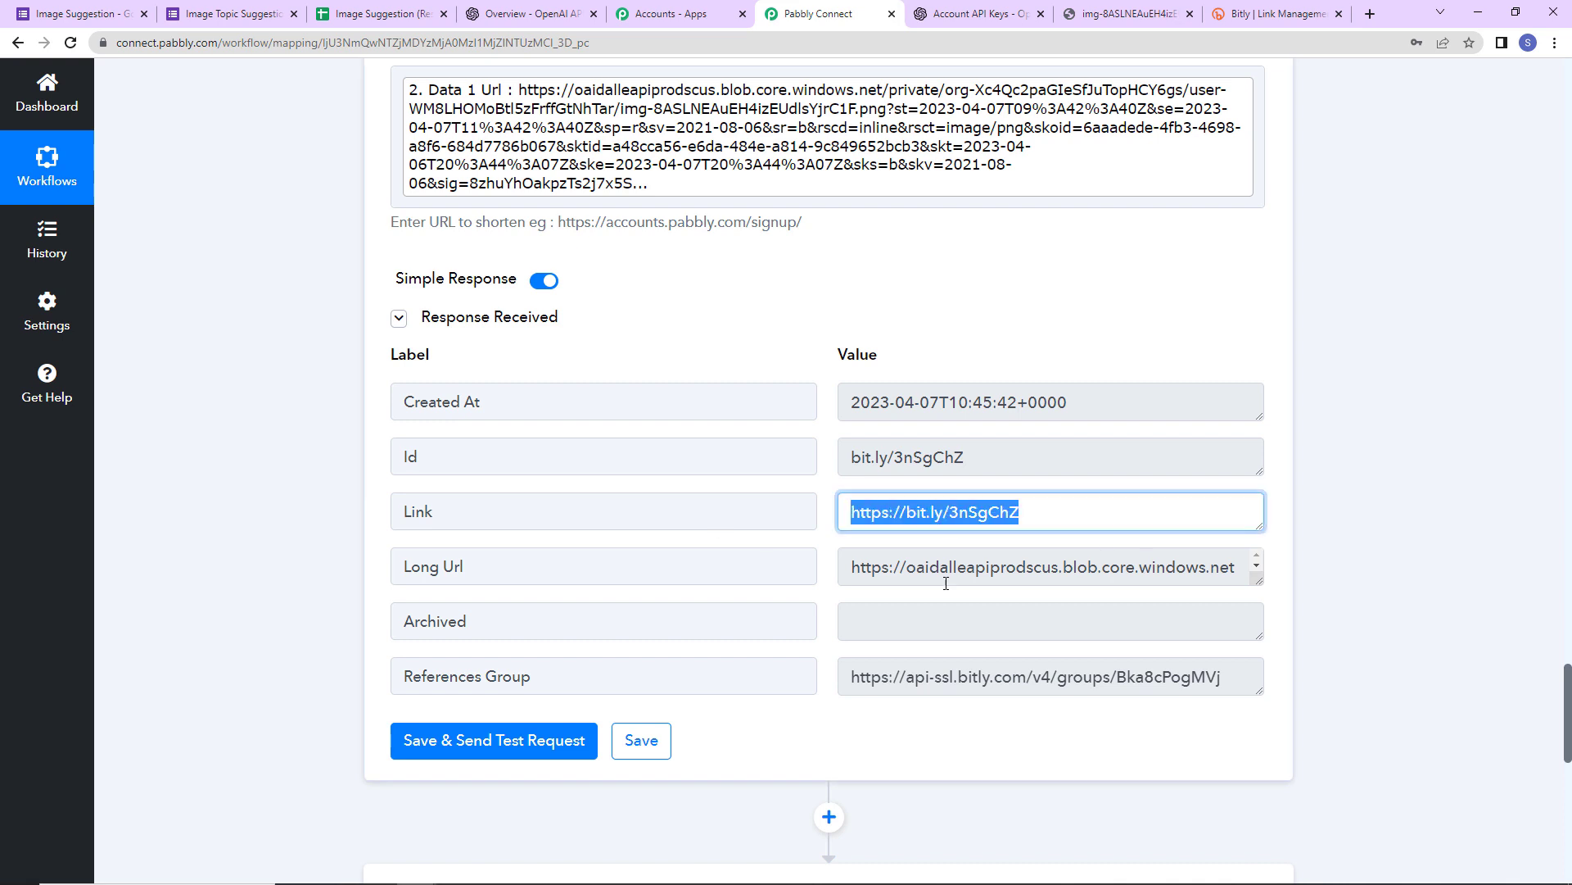
{"action": "left_click", "coordinate": [1474, 561]}
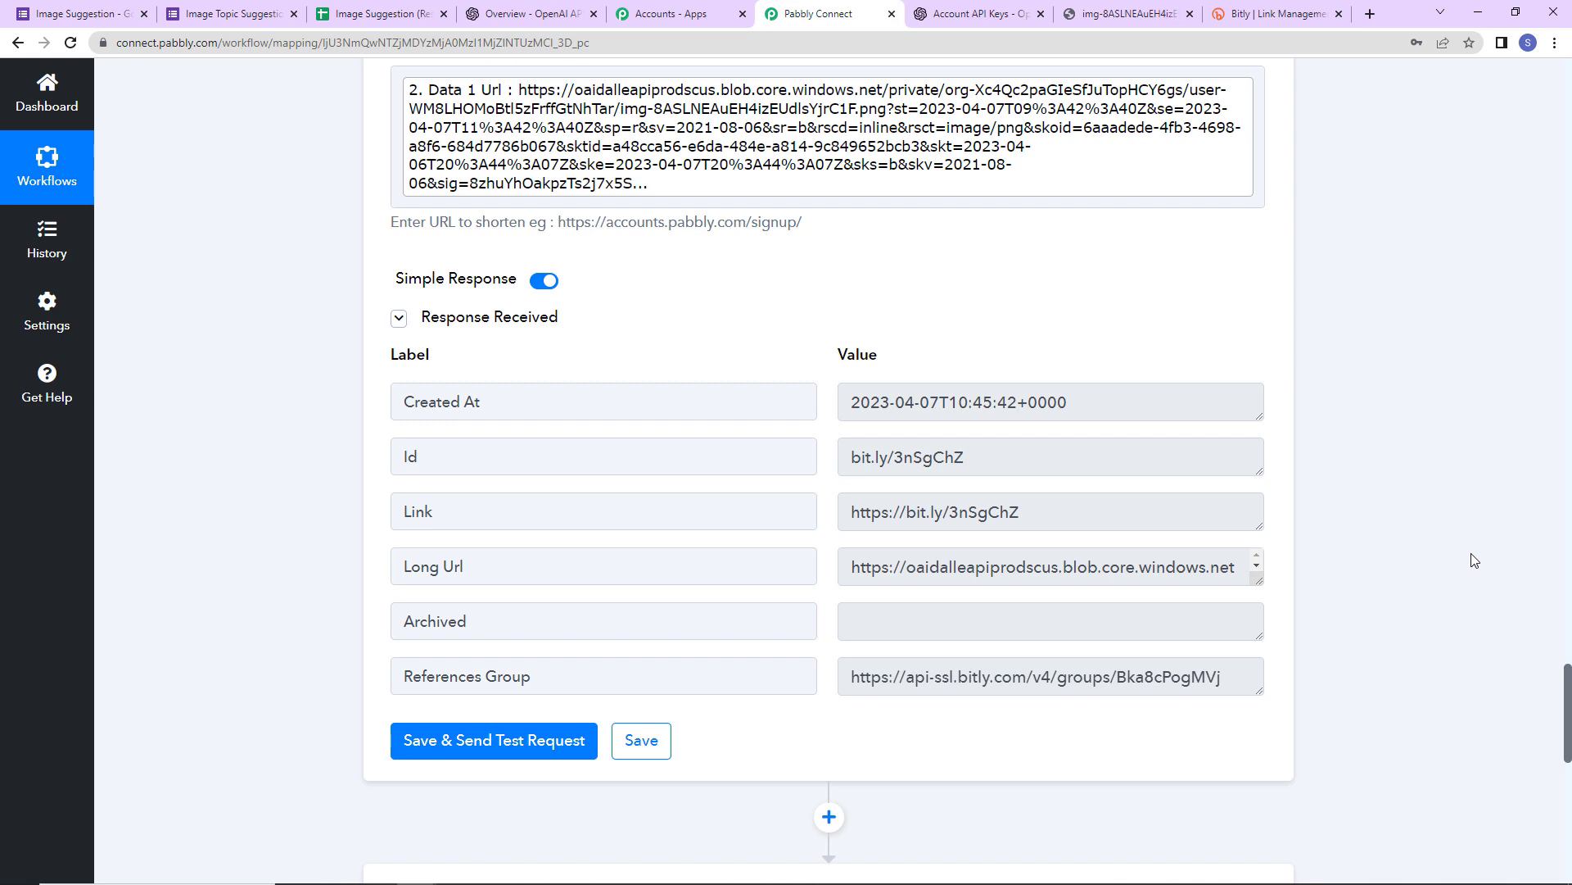
- Type the header 'Image Links' into cell H1 of the Form Responses 1 sheet
{"action": "left_click", "coordinate": [378, 14]}
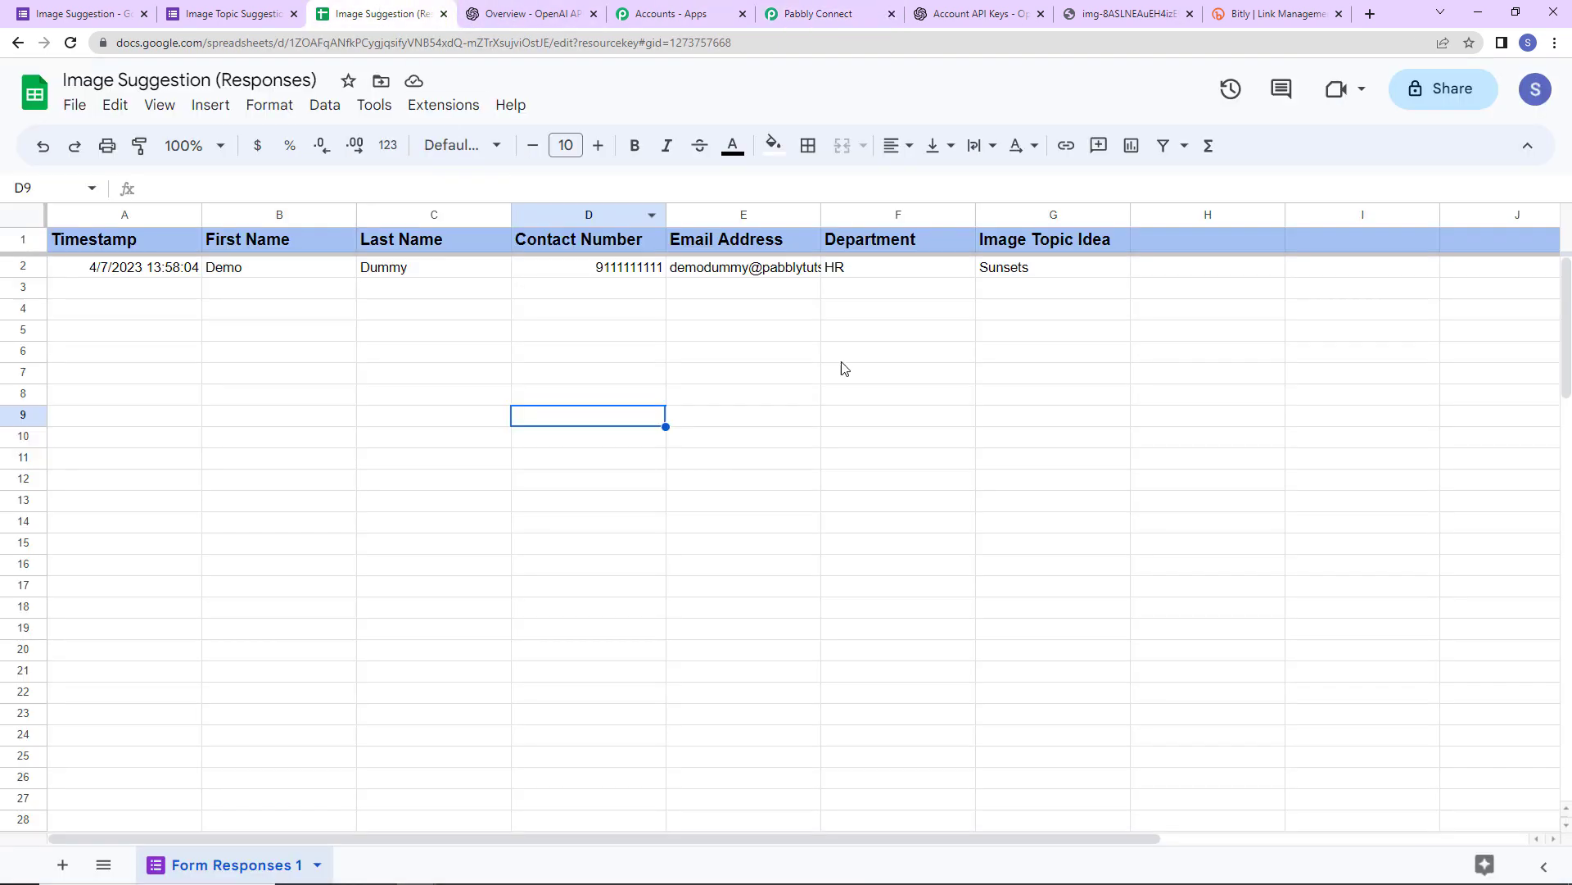
{"action": "left_click", "coordinate": [1233, 248]}
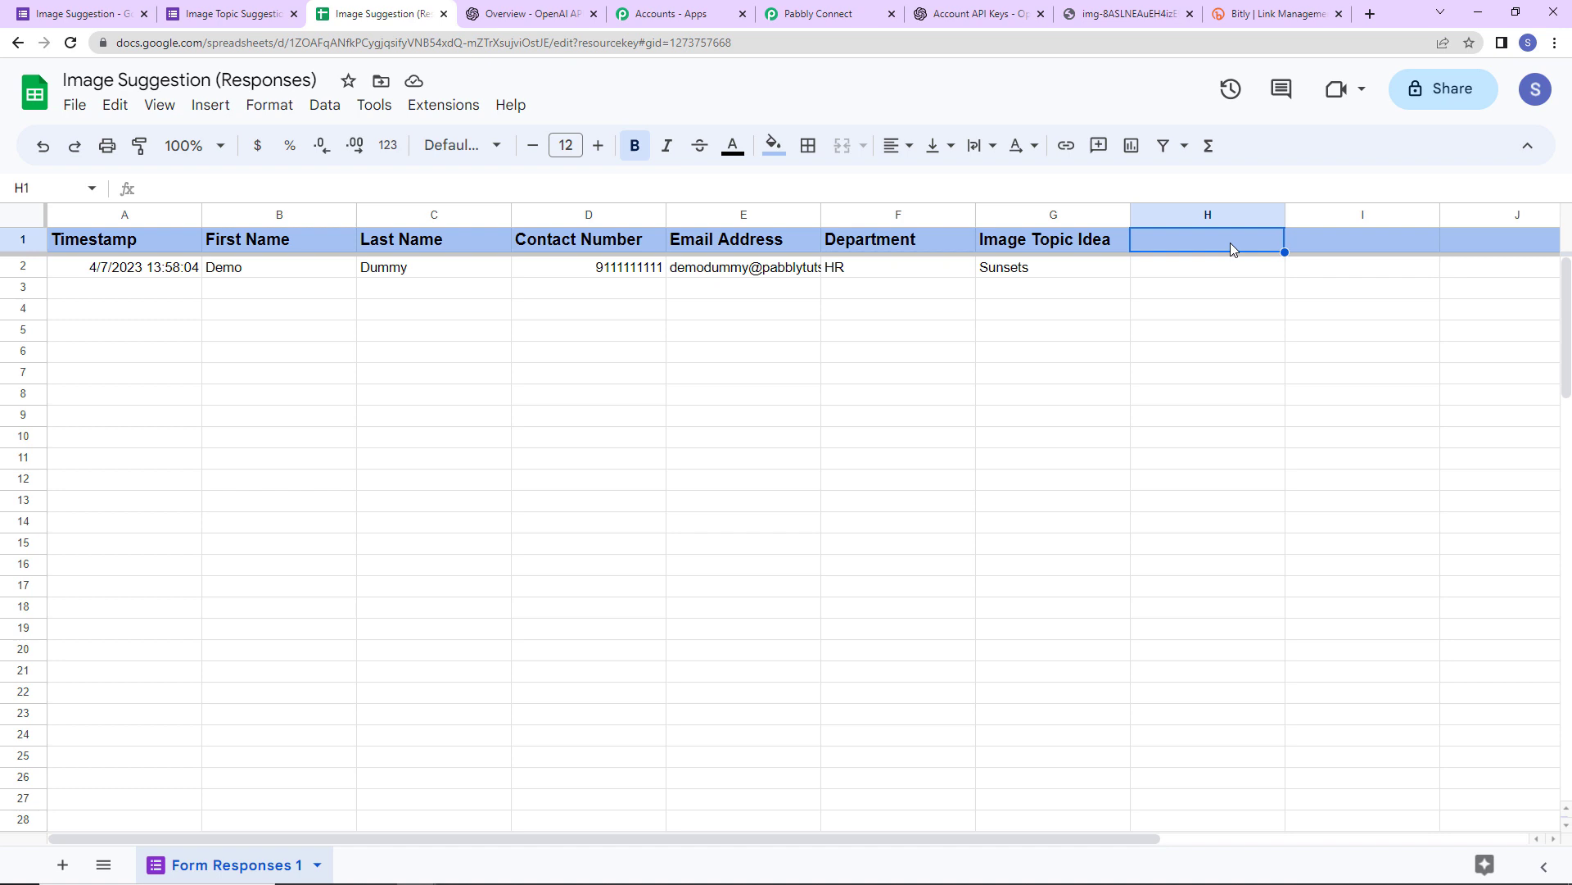
{"action": "type", "text": "Image Links"}
{"action": "left_click", "coordinate": [1261, 355]}
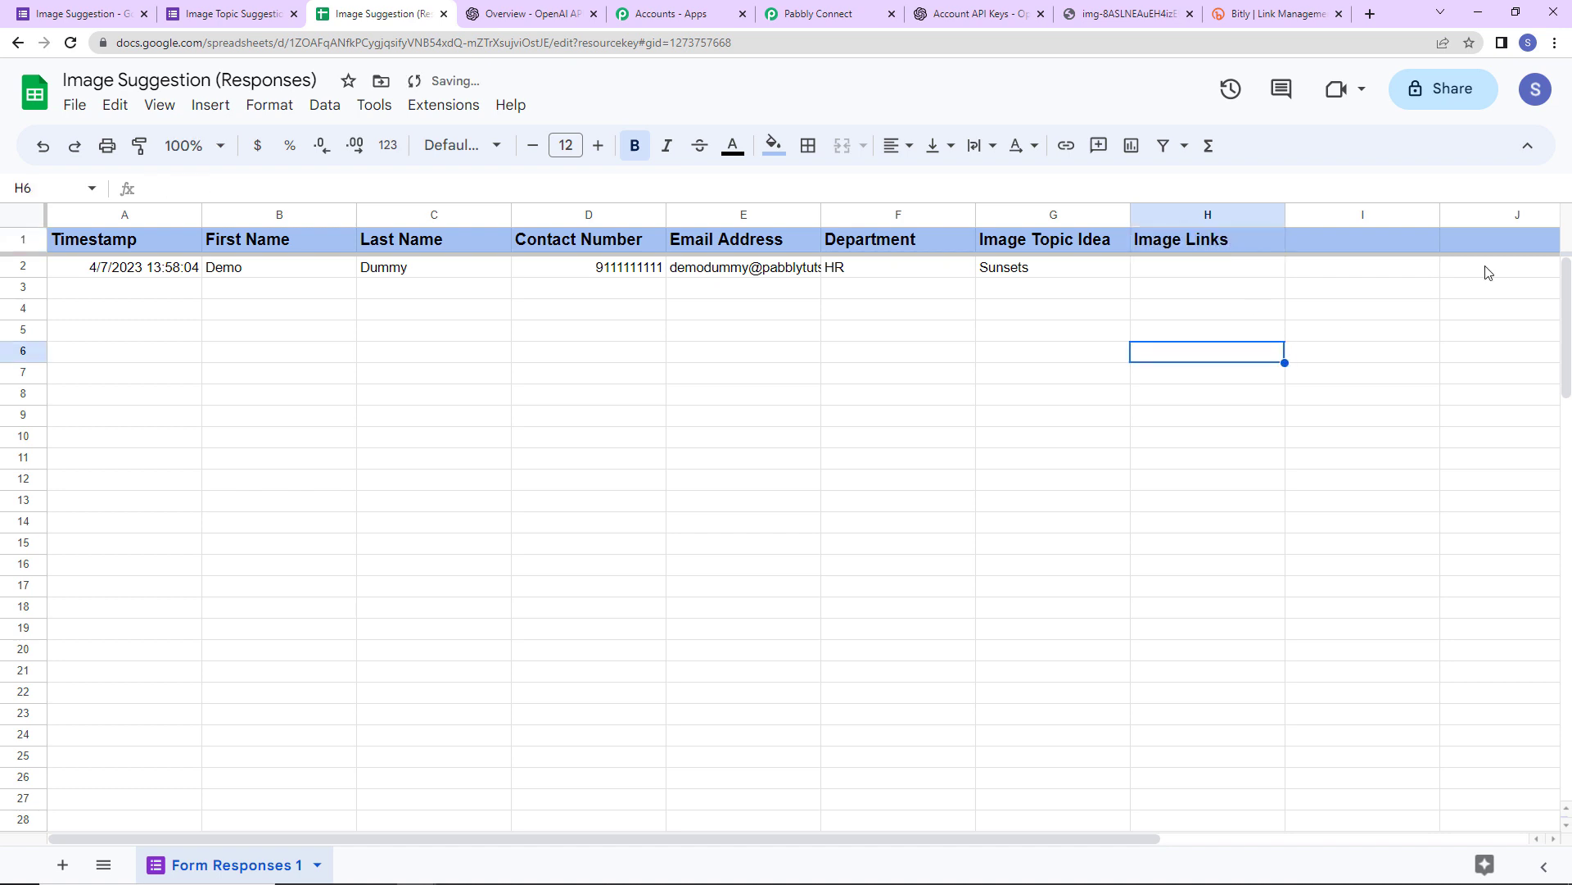
{"action": "left_click", "coordinate": [803, 12]}
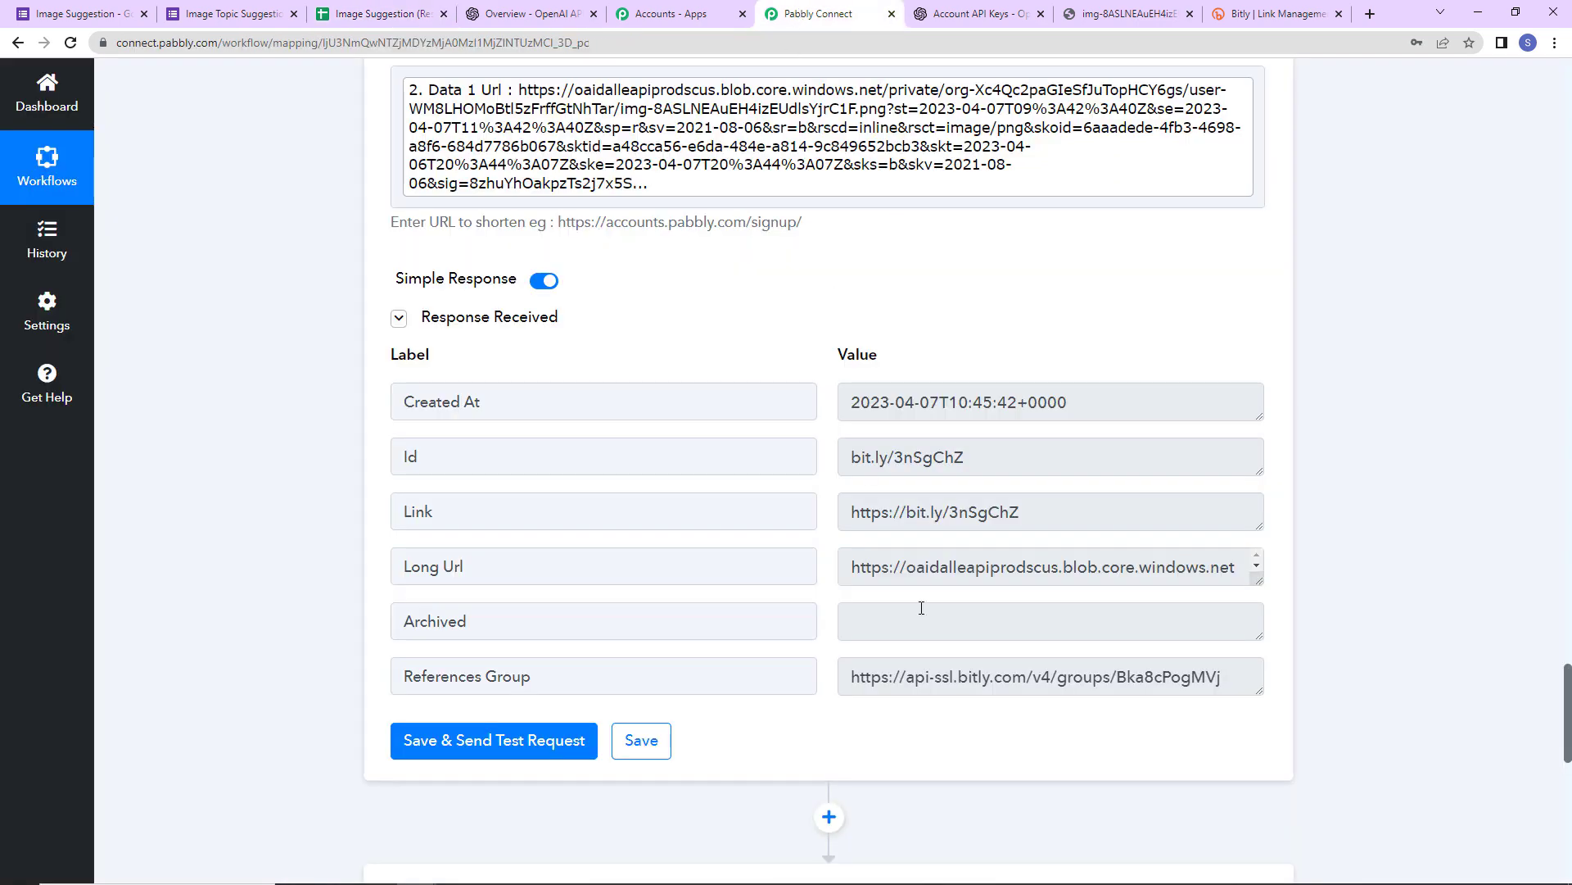
- Add Google Sheets as step 5 with the Update Cell Value action, using the existing connection
{"action": "scroll", "coordinate": [917, 604], "scroll_direction": "down", "scroll_amount": 7}
{"action": "left_click", "coordinate": [624, 460]}
{"action": "type", "text": "google"}
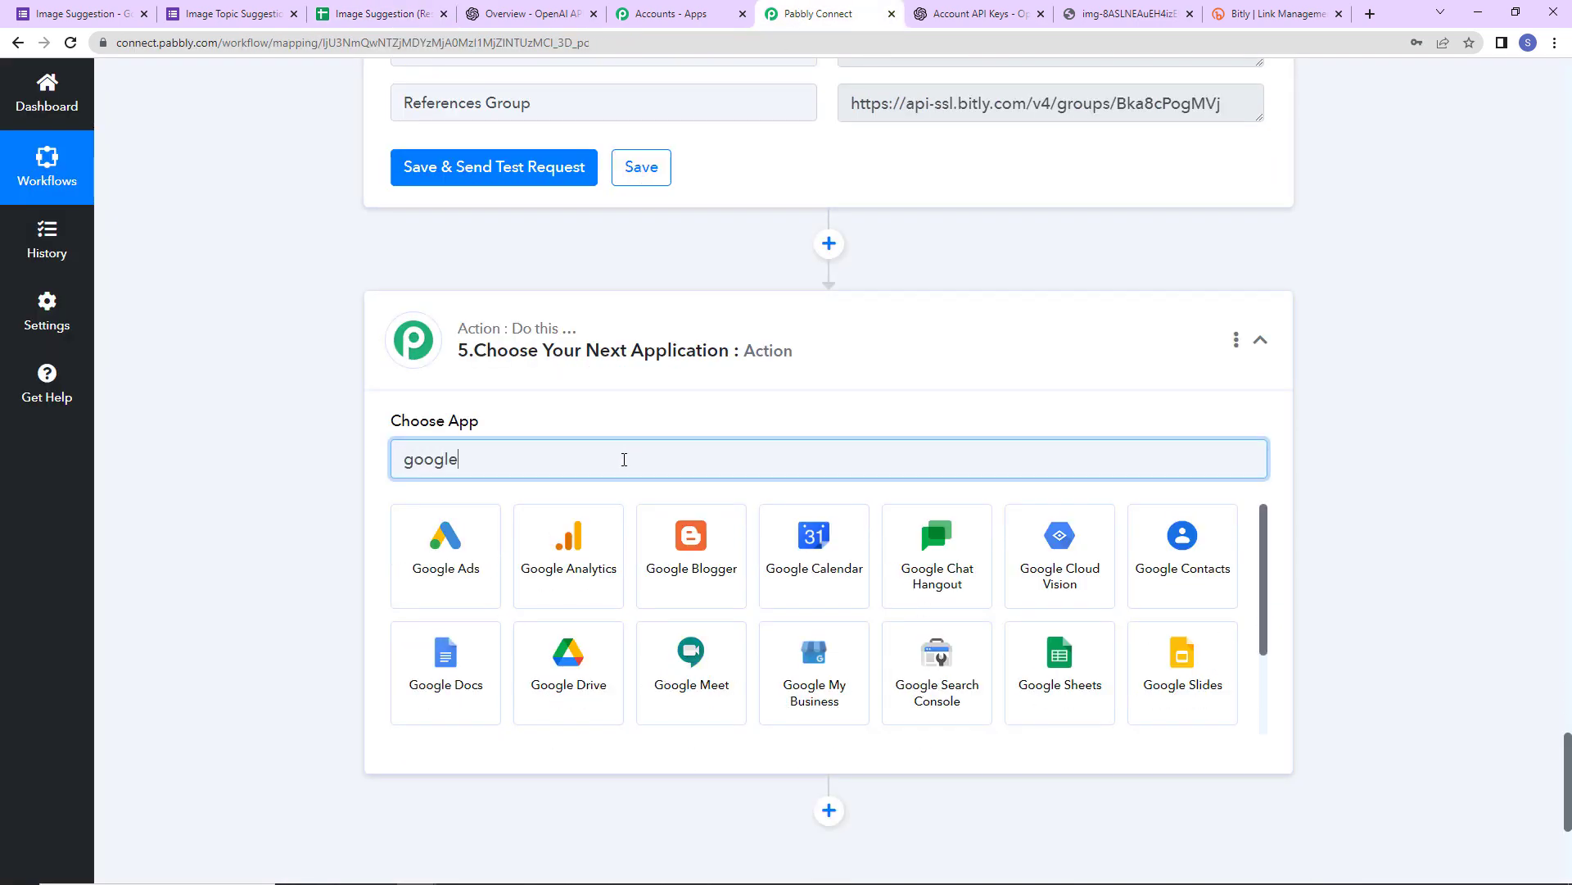
{"action": "left_click", "coordinate": [1100, 673]}
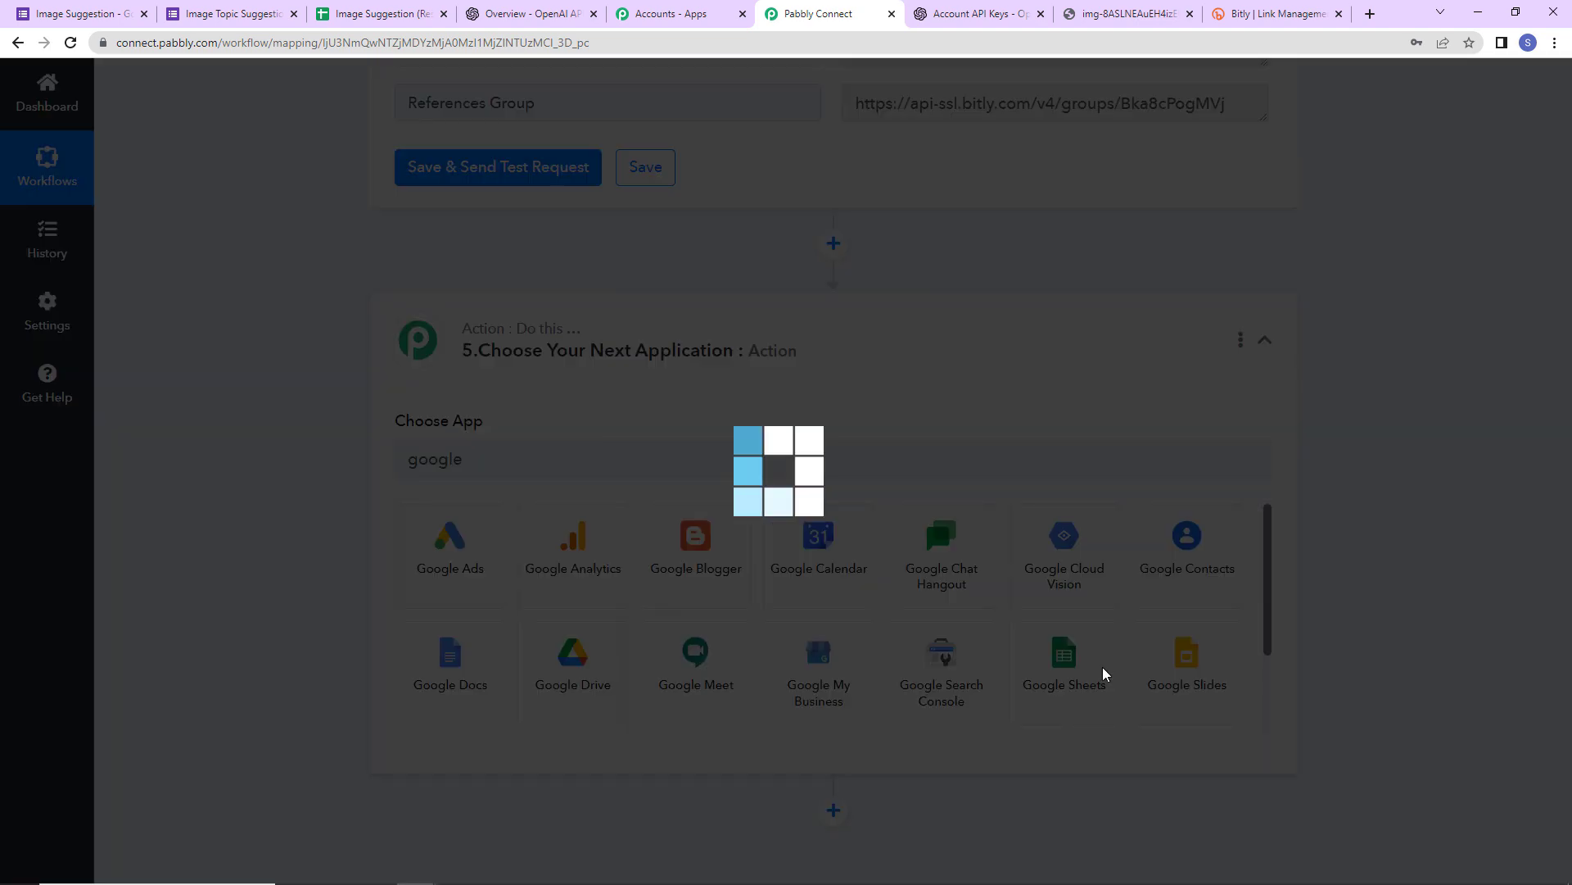
{"action": "left_click", "coordinate": [456, 551]}
{"action": "scroll", "coordinate": [450, 351], "scroll_direction": "down", "scroll_amount": 10}
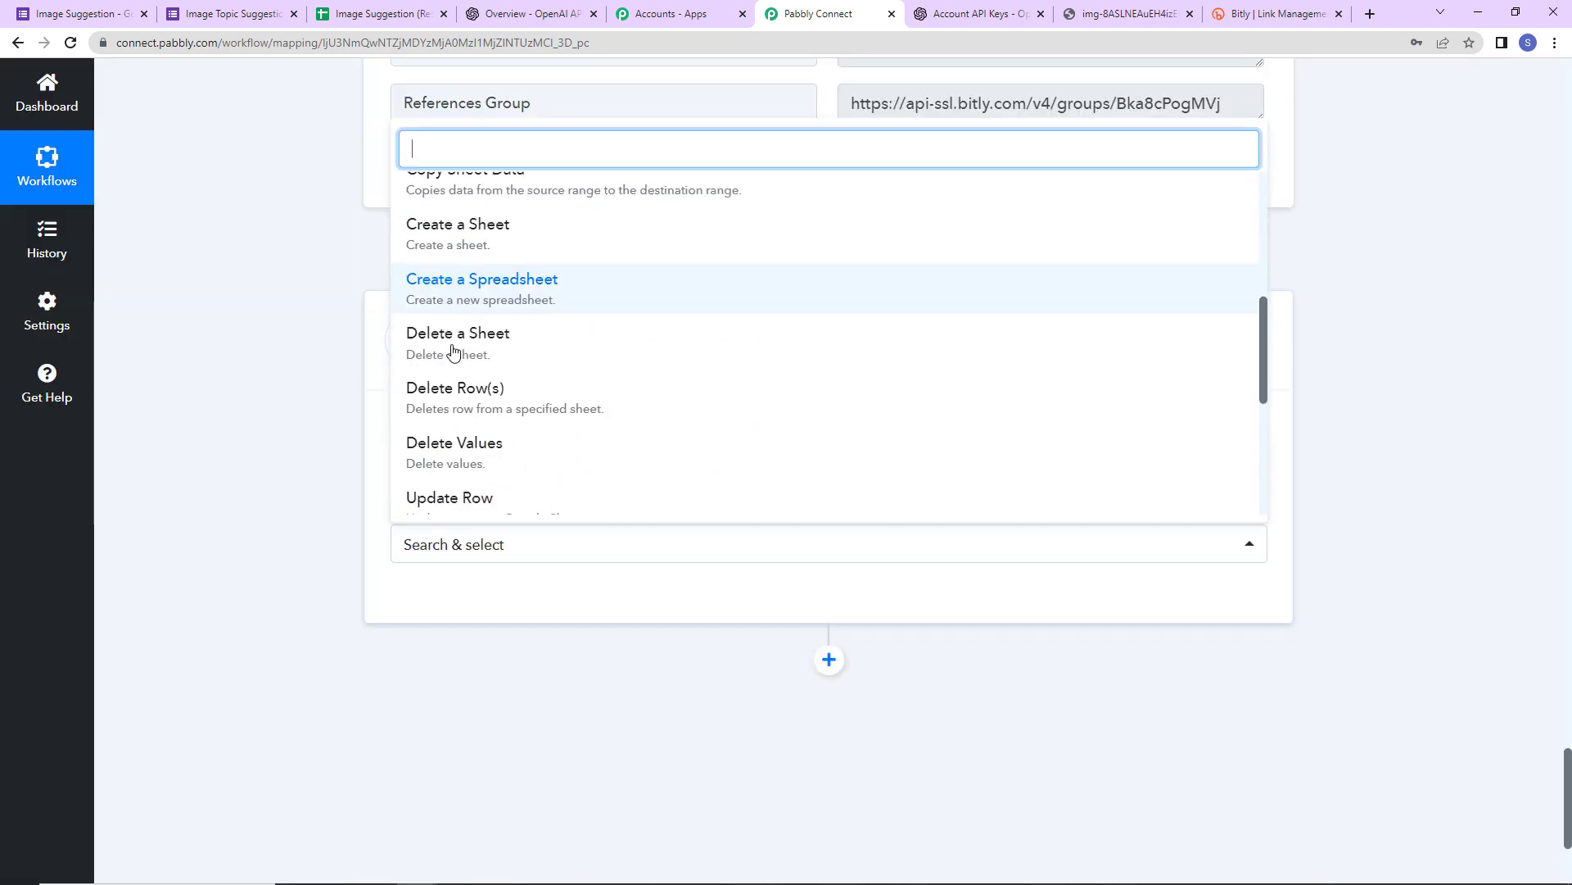
{"action": "left_click", "coordinate": [423, 270]}
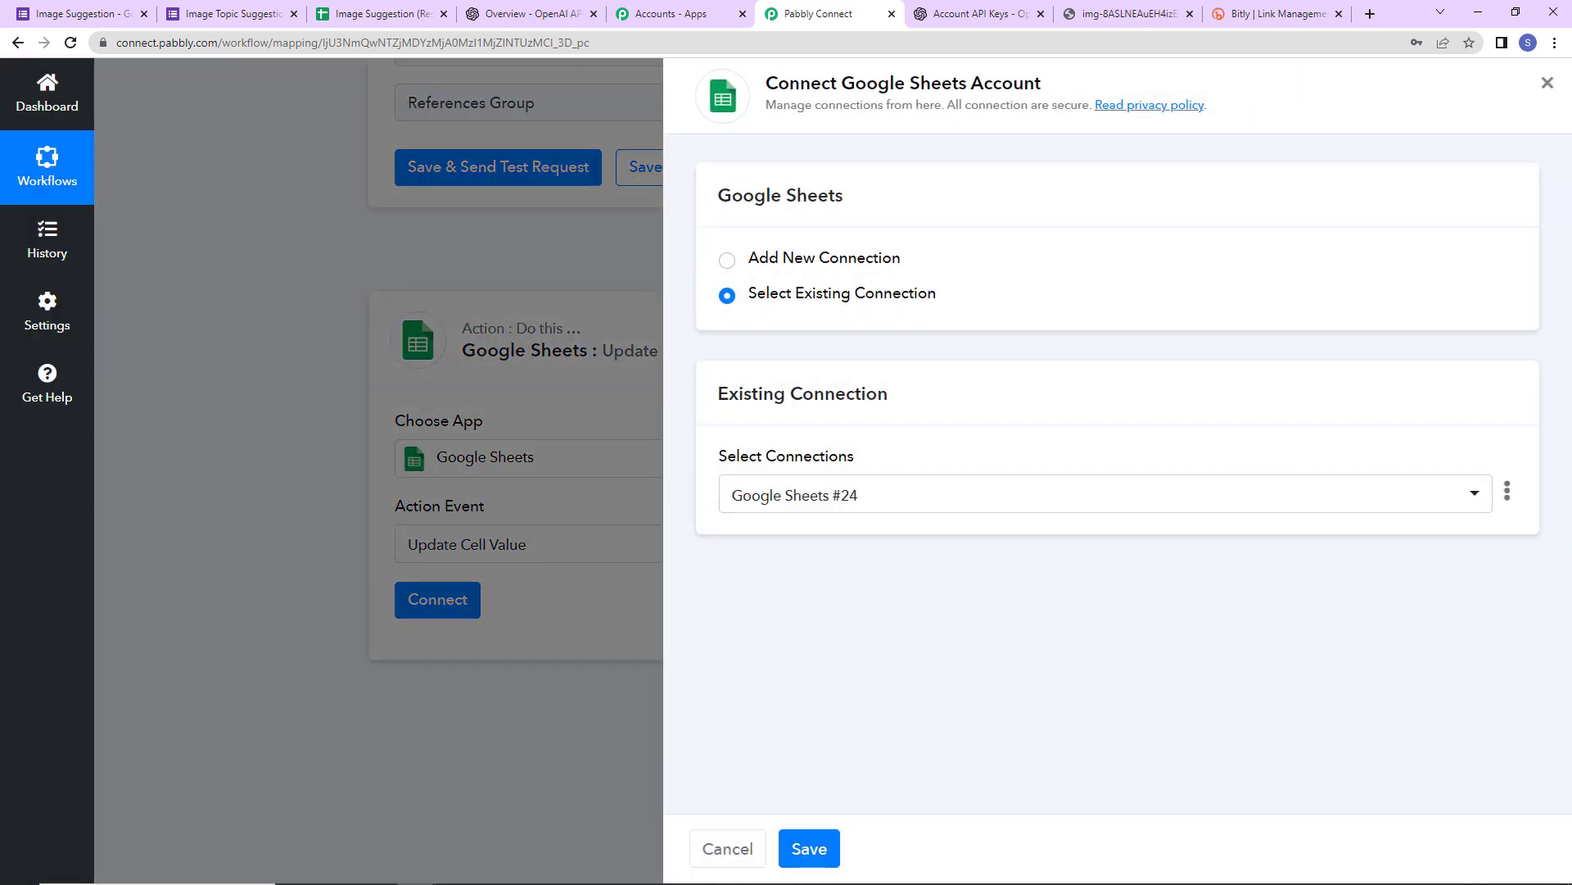
{"action": "left_click", "coordinate": [809, 848]}
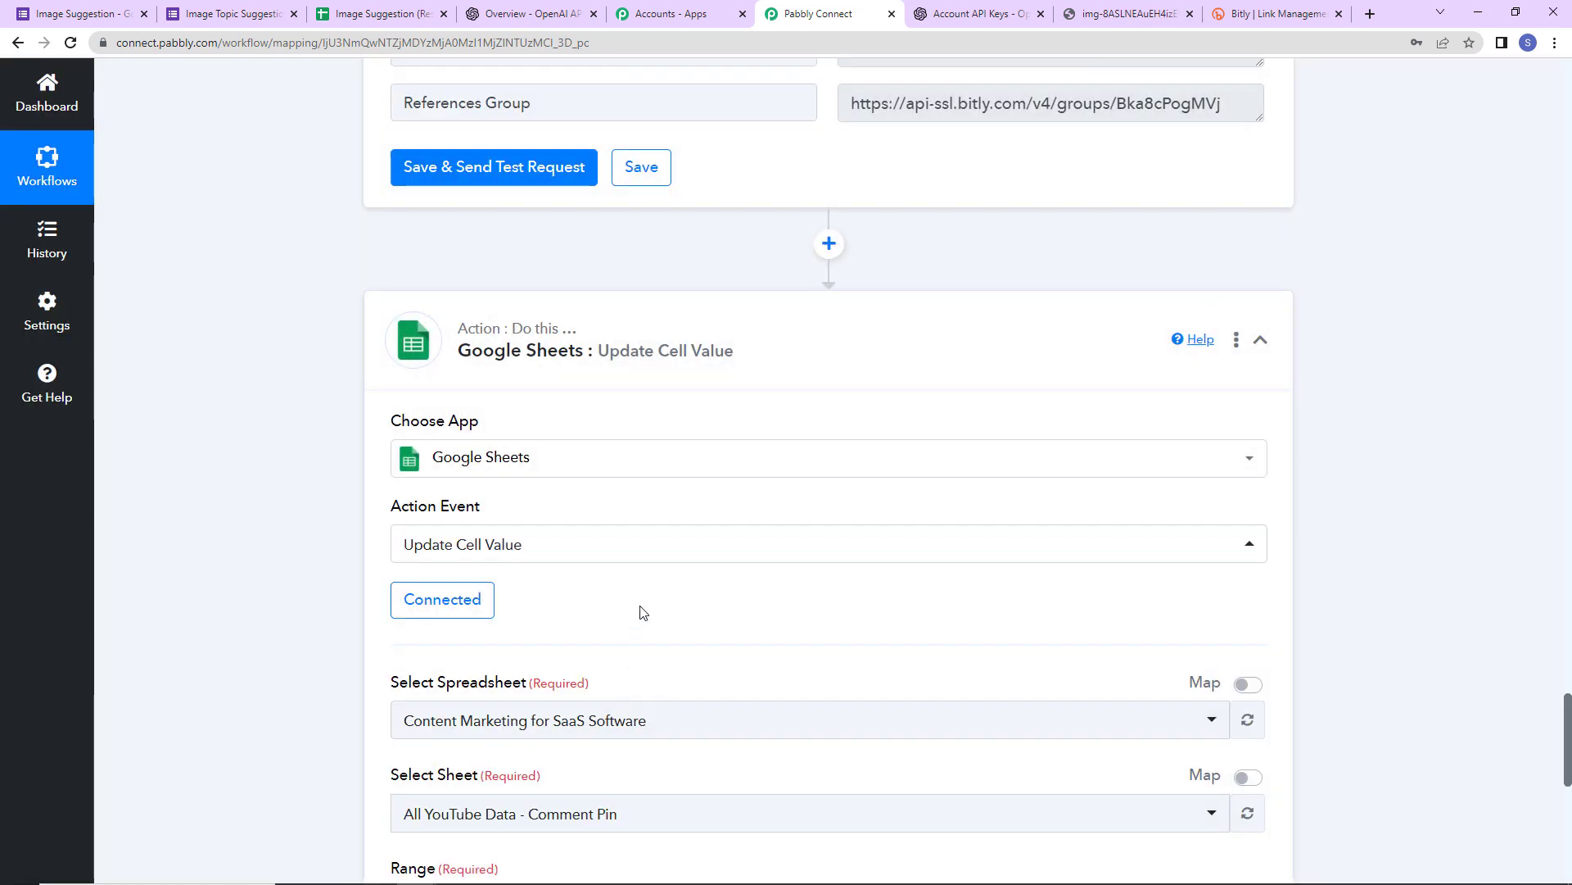
- Select the Image Suggestion (Responses) spreadsheet for the Update Cell Value step
{"action": "scroll", "coordinate": [641, 612], "scroll_direction": "down", "scroll_amount": 2}
{"action": "scroll", "coordinate": [641, 612], "scroll_direction": "down", "scroll_amount": 5}
{"action": "left_click", "coordinate": [665, 168]}
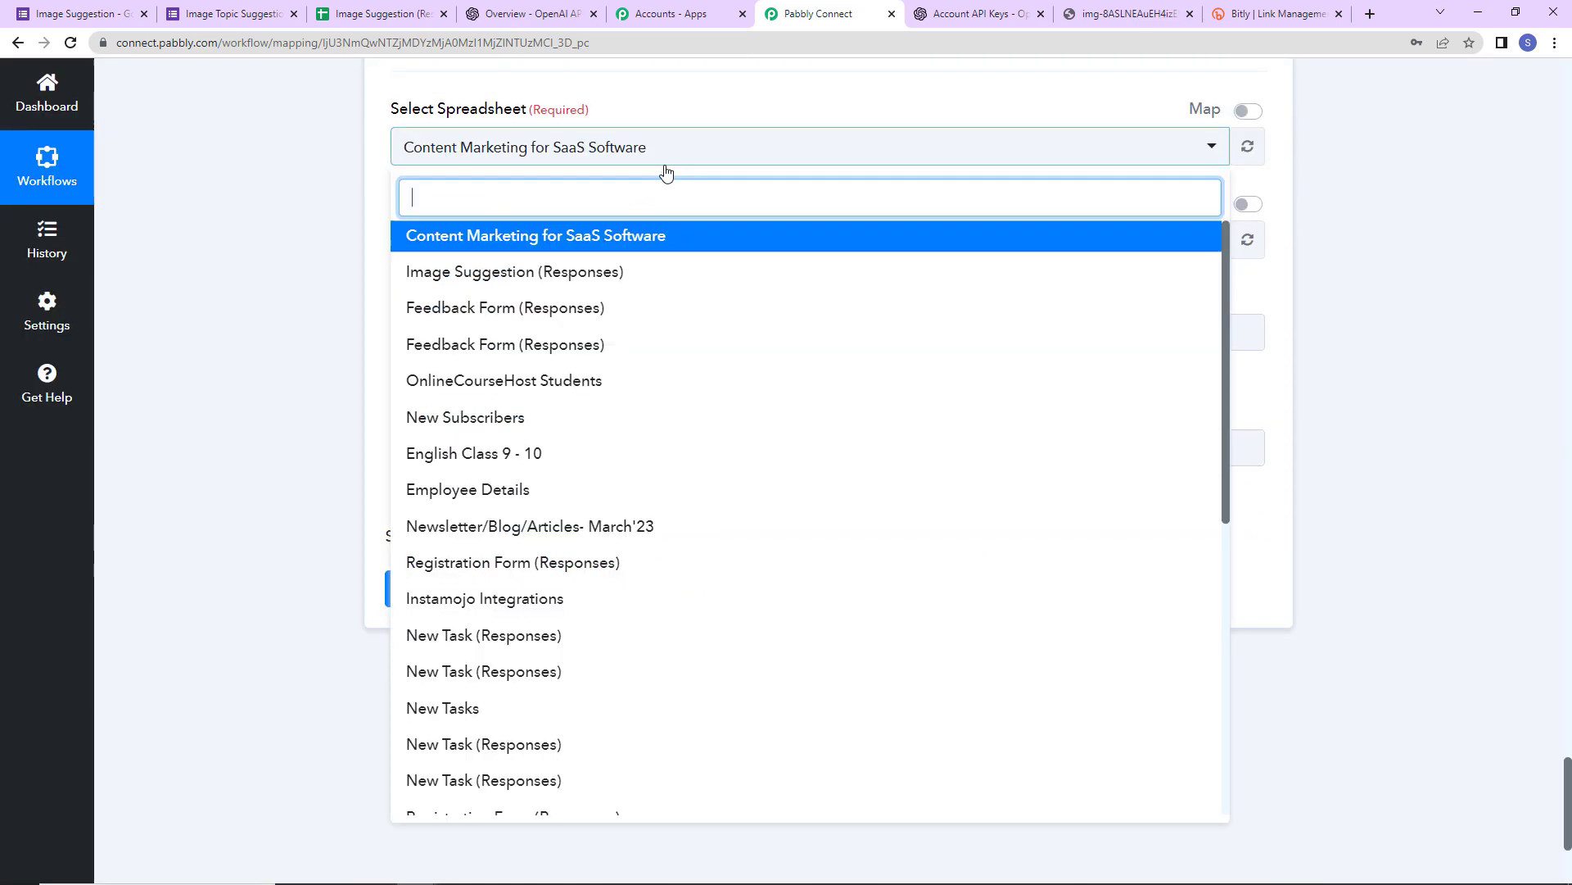
{"action": "left_click", "coordinate": [483, 274]}
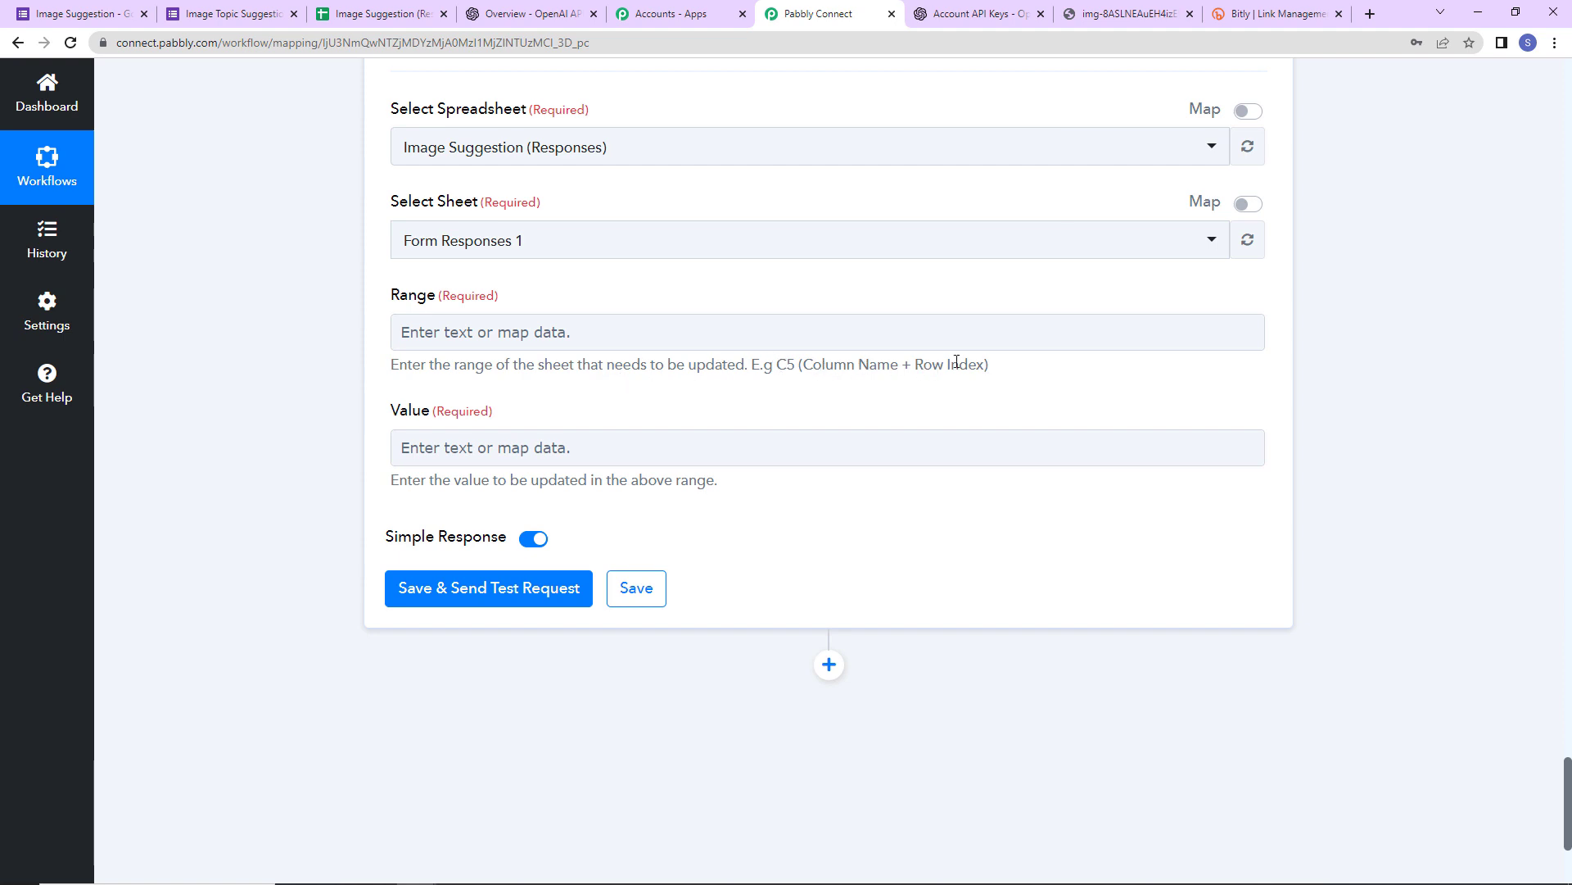
{"action": "left_click", "coordinate": [381, 13]}
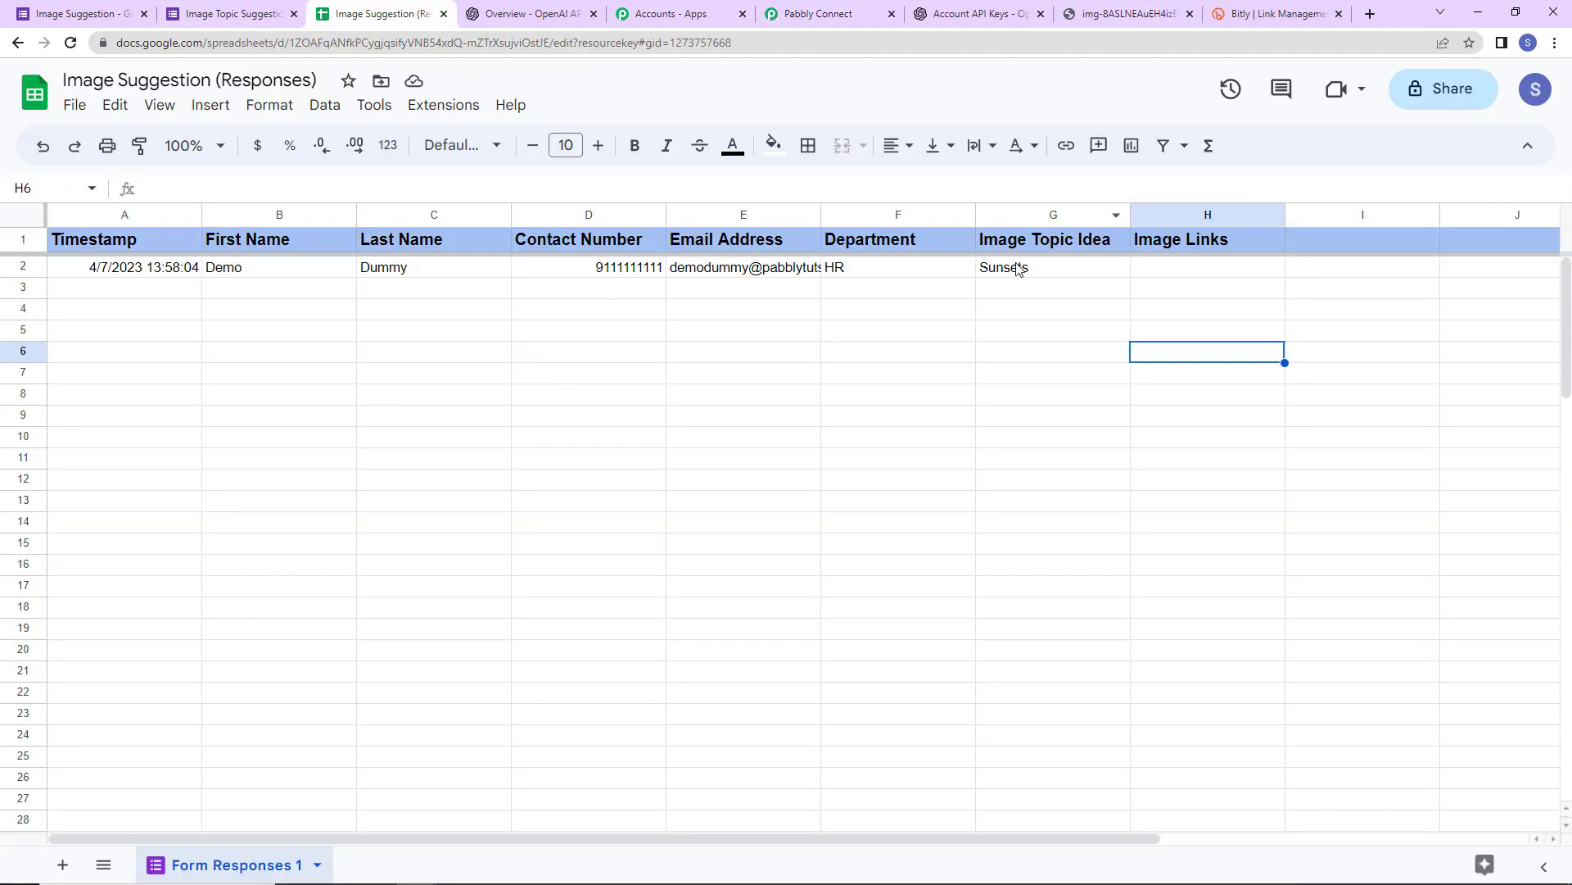
- Set the cell Range to H followed by the response's RowIndex
{"action": "left_click", "coordinate": [835, 16]}
{"action": "left_click", "coordinate": [476, 348]}
{"action": "type", "text": "H"}
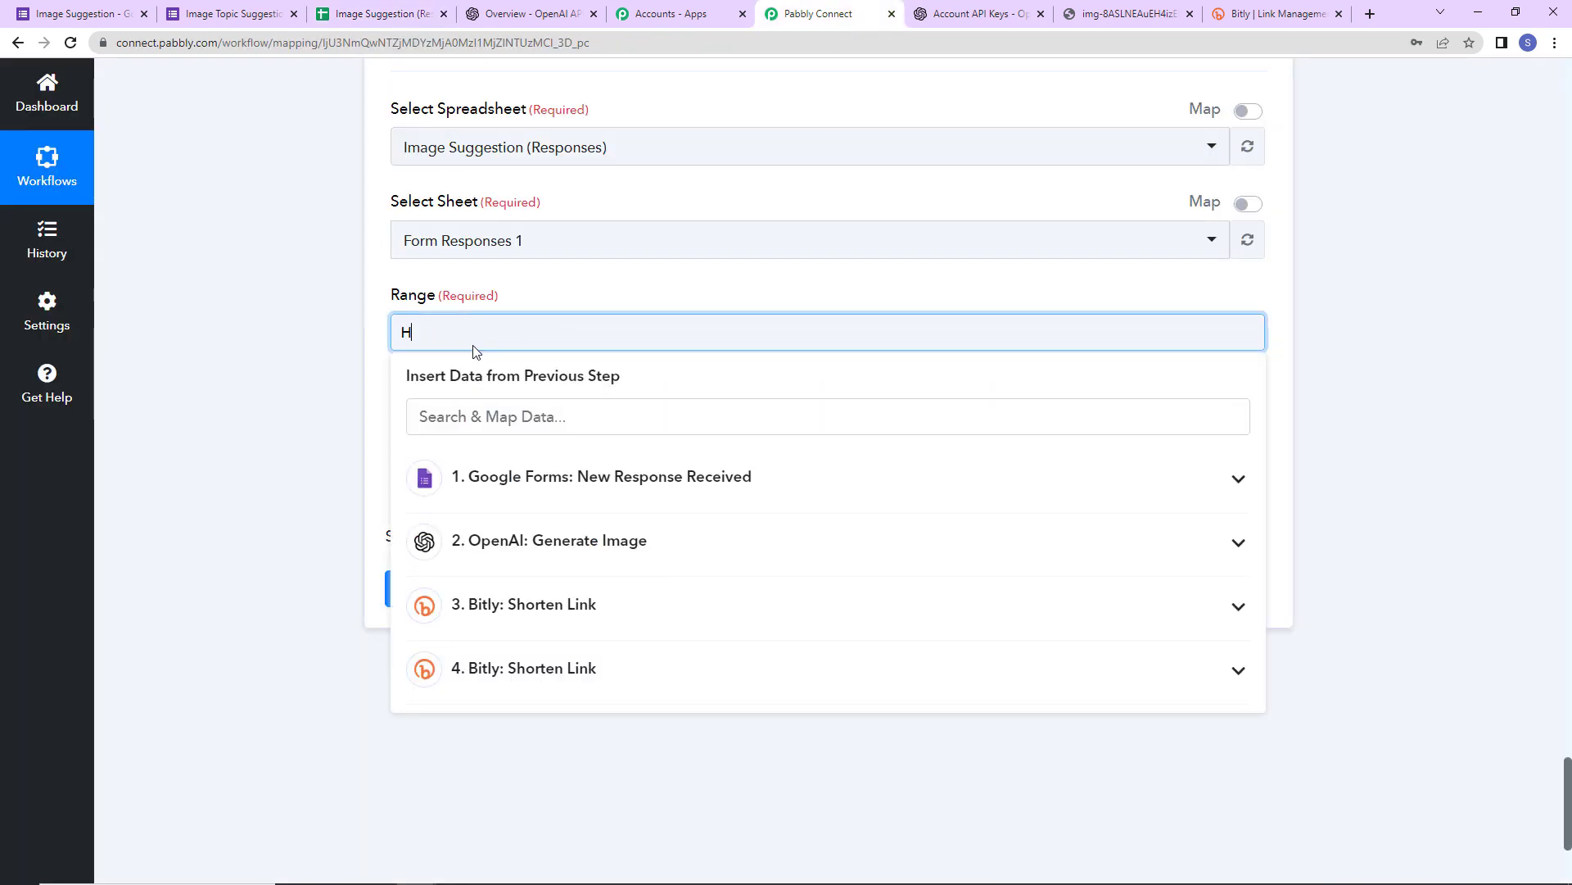
{"action": "left_click", "coordinate": [529, 479]}
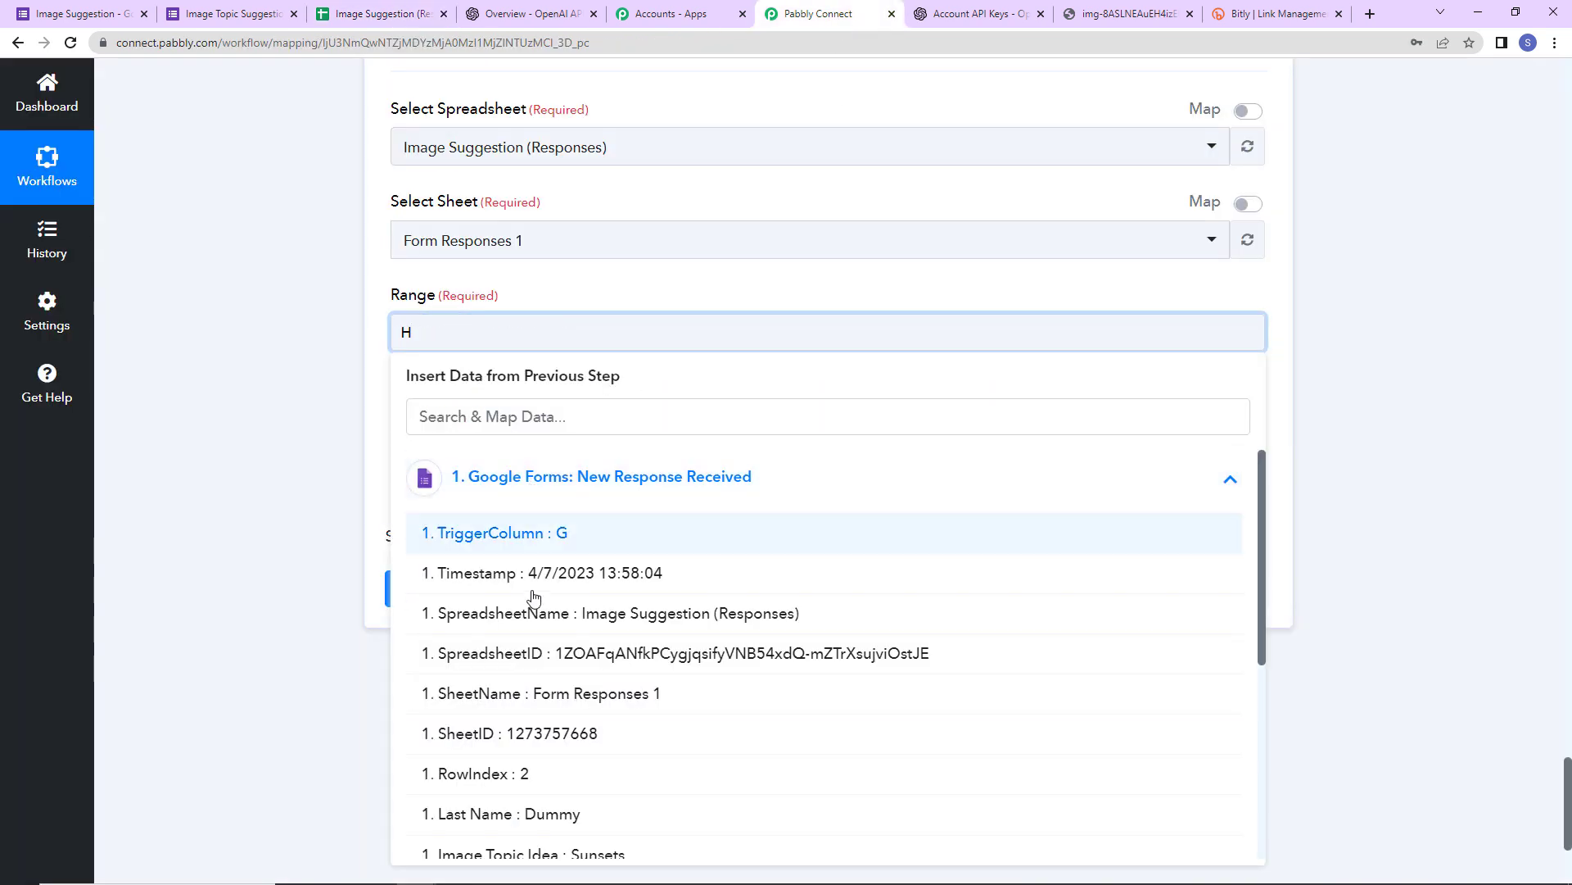
{"action": "left_click", "coordinate": [508, 773]}
{"action": "left_click", "coordinate": [295, 450]}
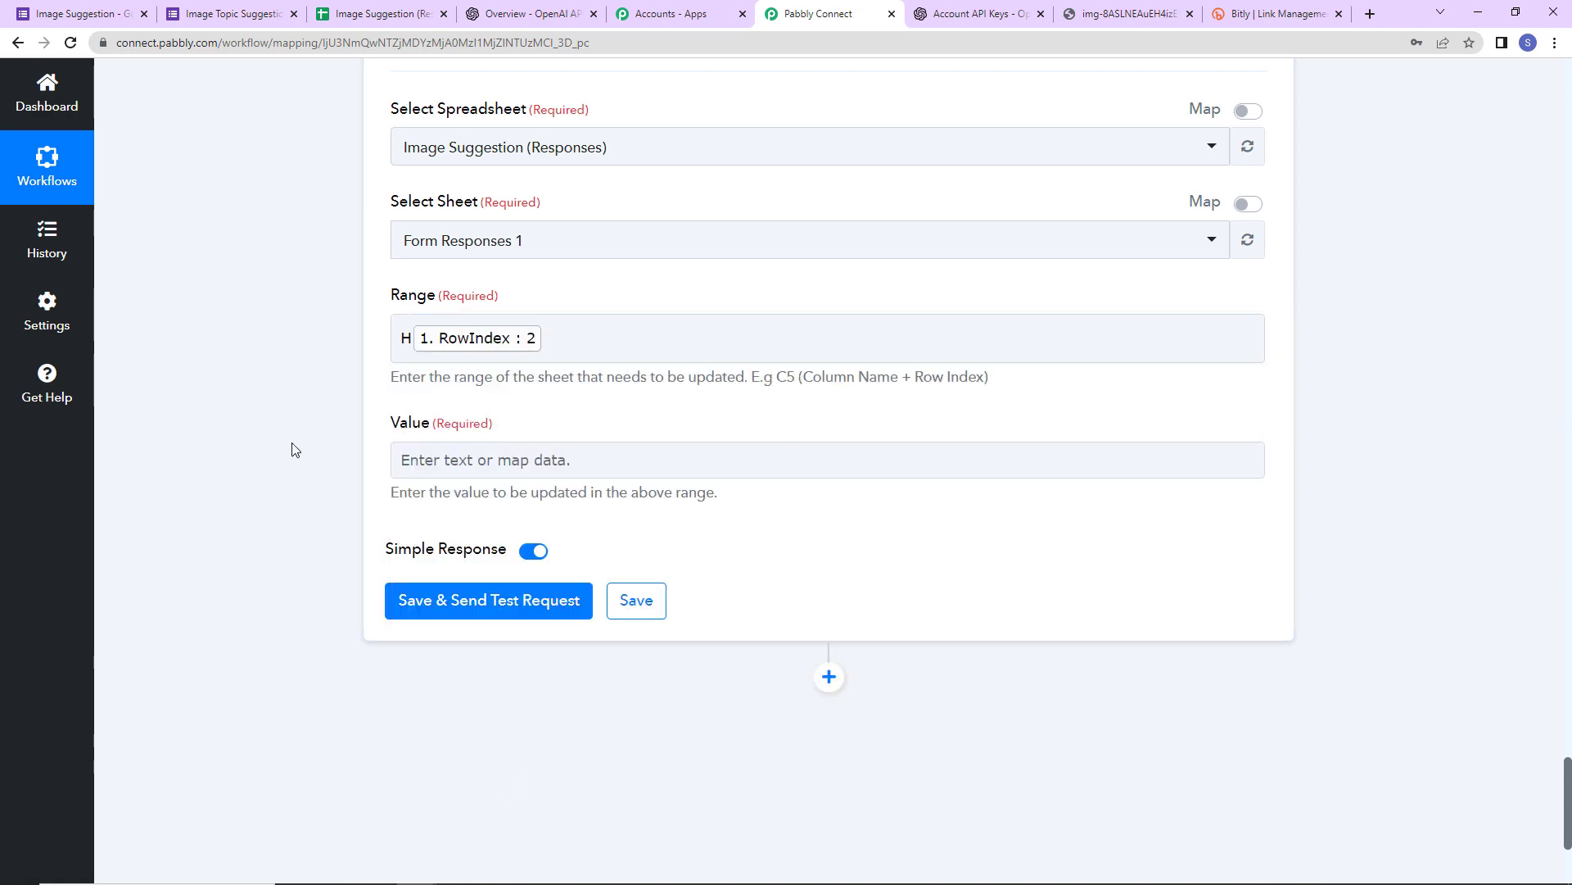
- Map 3. Link and 4. Link on separate lines in Value, then save and send a test
{"action": "left_click", "coordinate": [442, 462]}
{"action": "scroll", "coordinate": [311, 499], "scroll_direction": "down", "scroll_amount": 2}
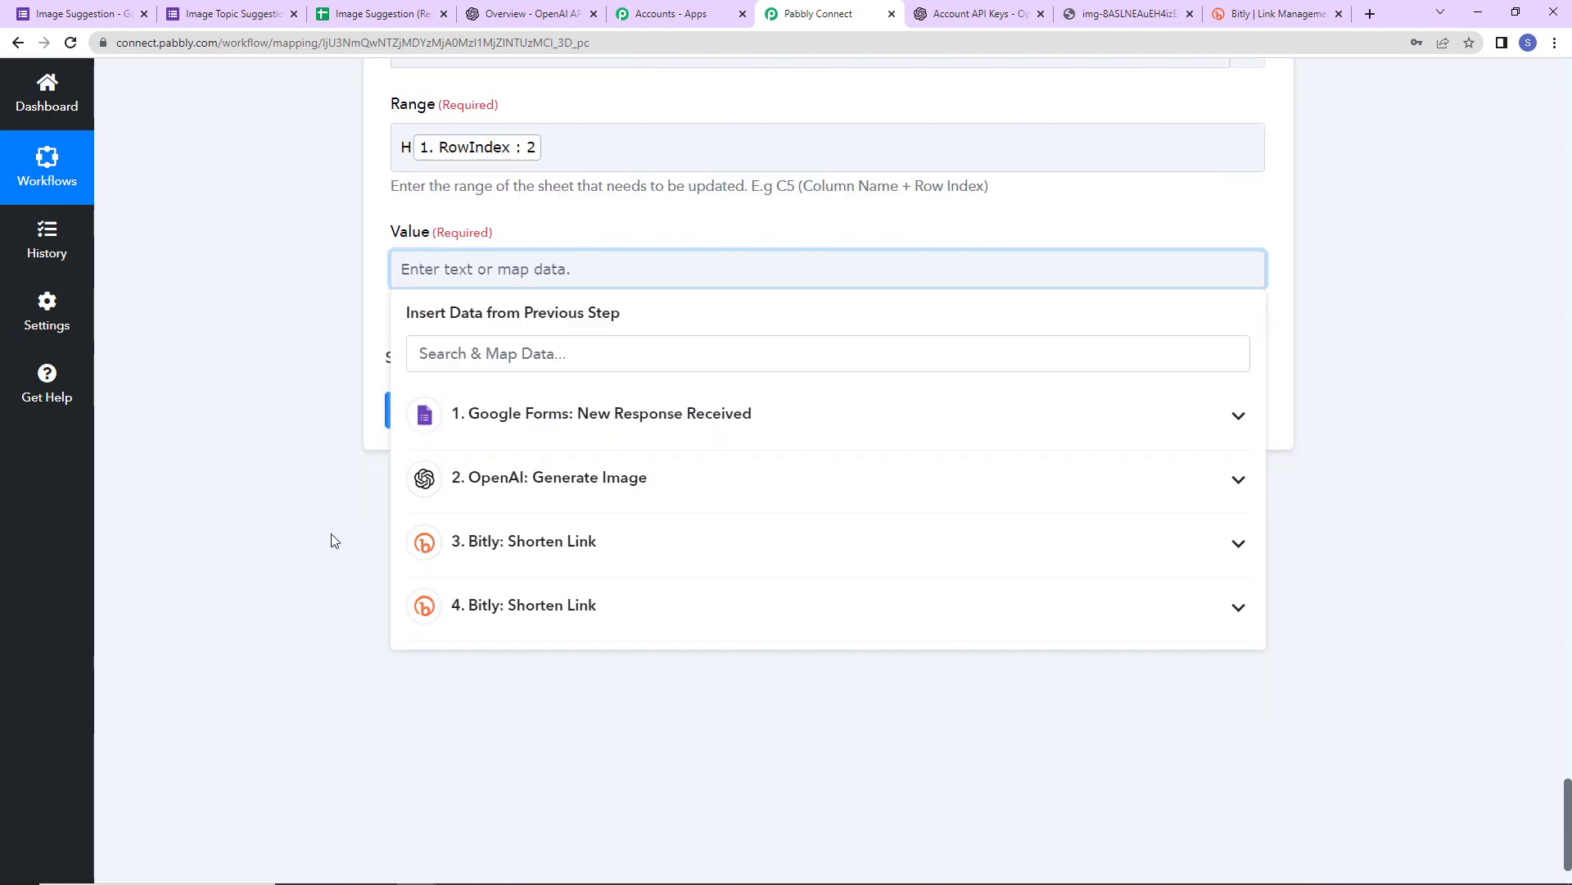
{"action": "left_click", "coordinate": [569, 562]}
{"action": "left_click", "coordinate": [557, 565]}
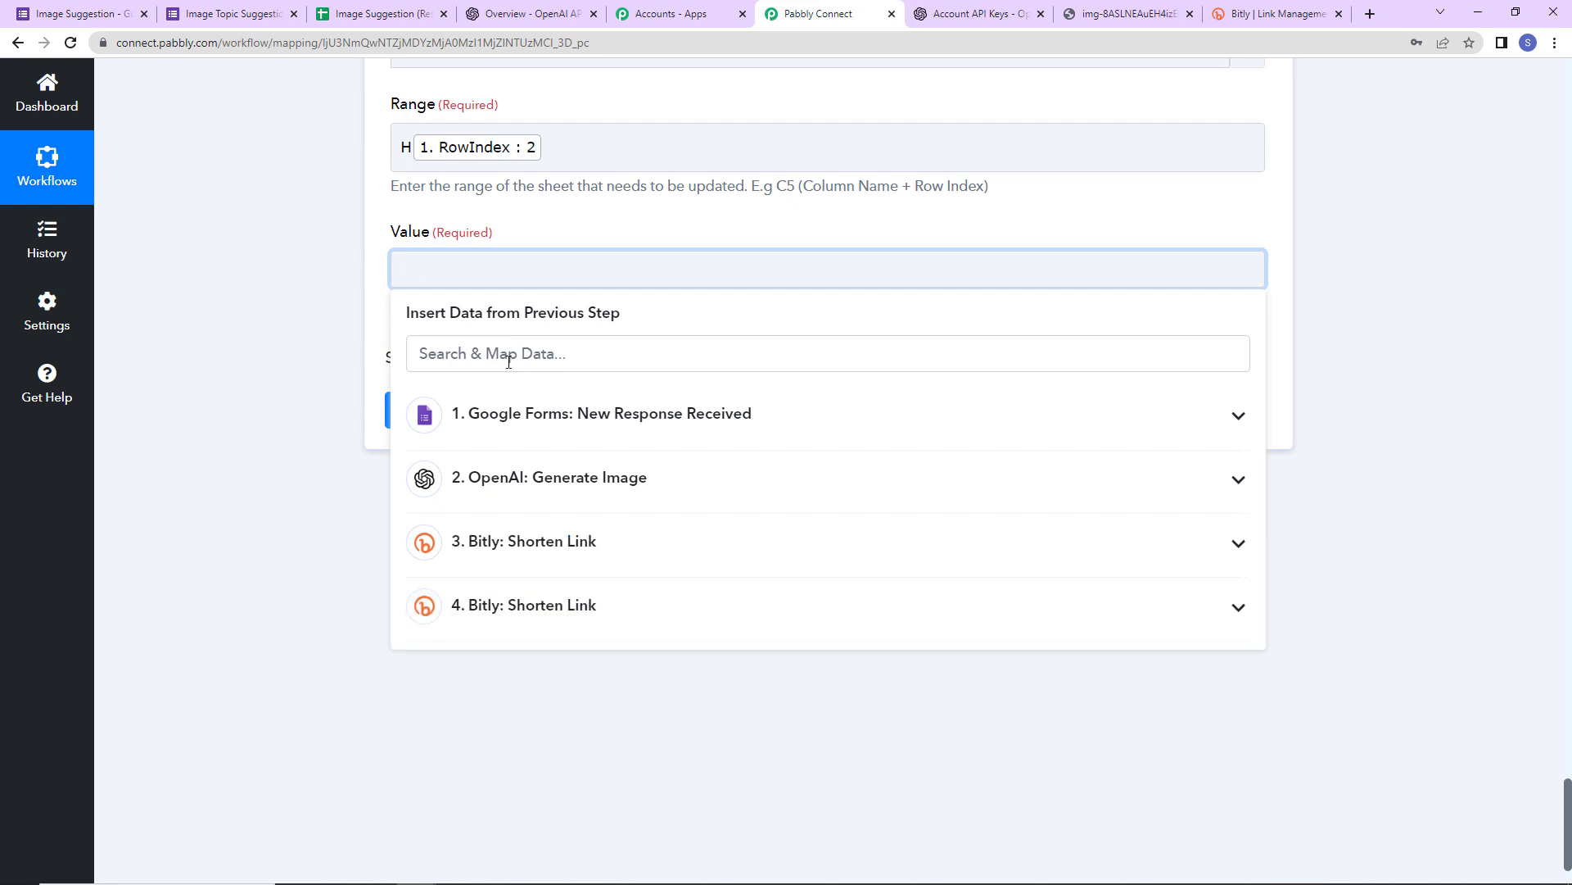
{"action": "left_click", "coordinate": [557, 565]}
{"action": "left_click", "coordinate": [540, 680]}
{"action": "key", "text": "Return"}
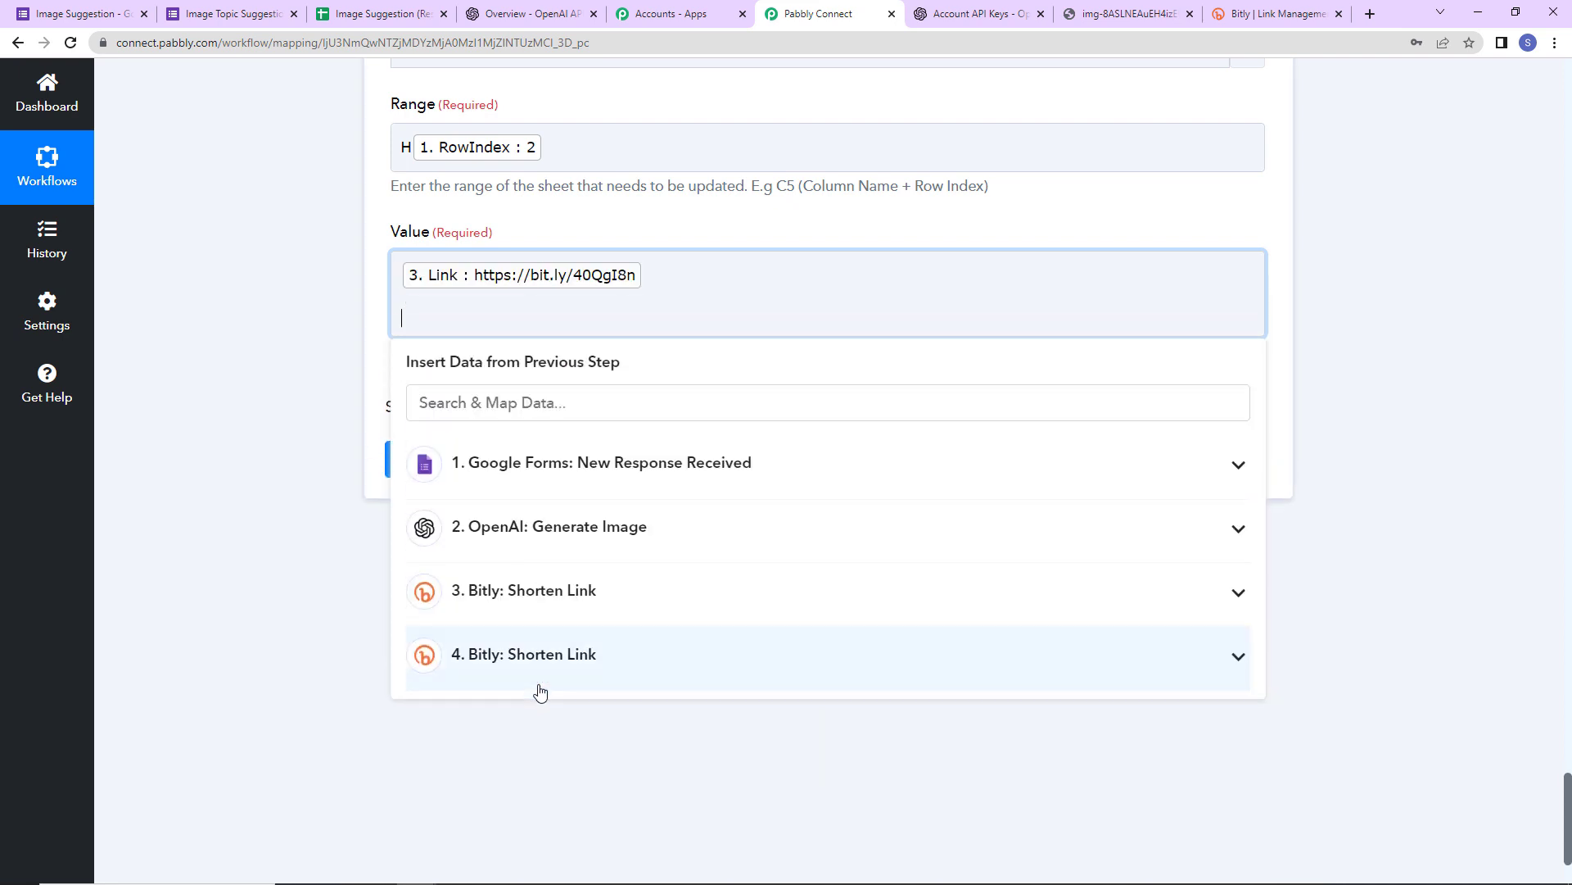
{"action": "left_click", "coordinate": [536, 660]}
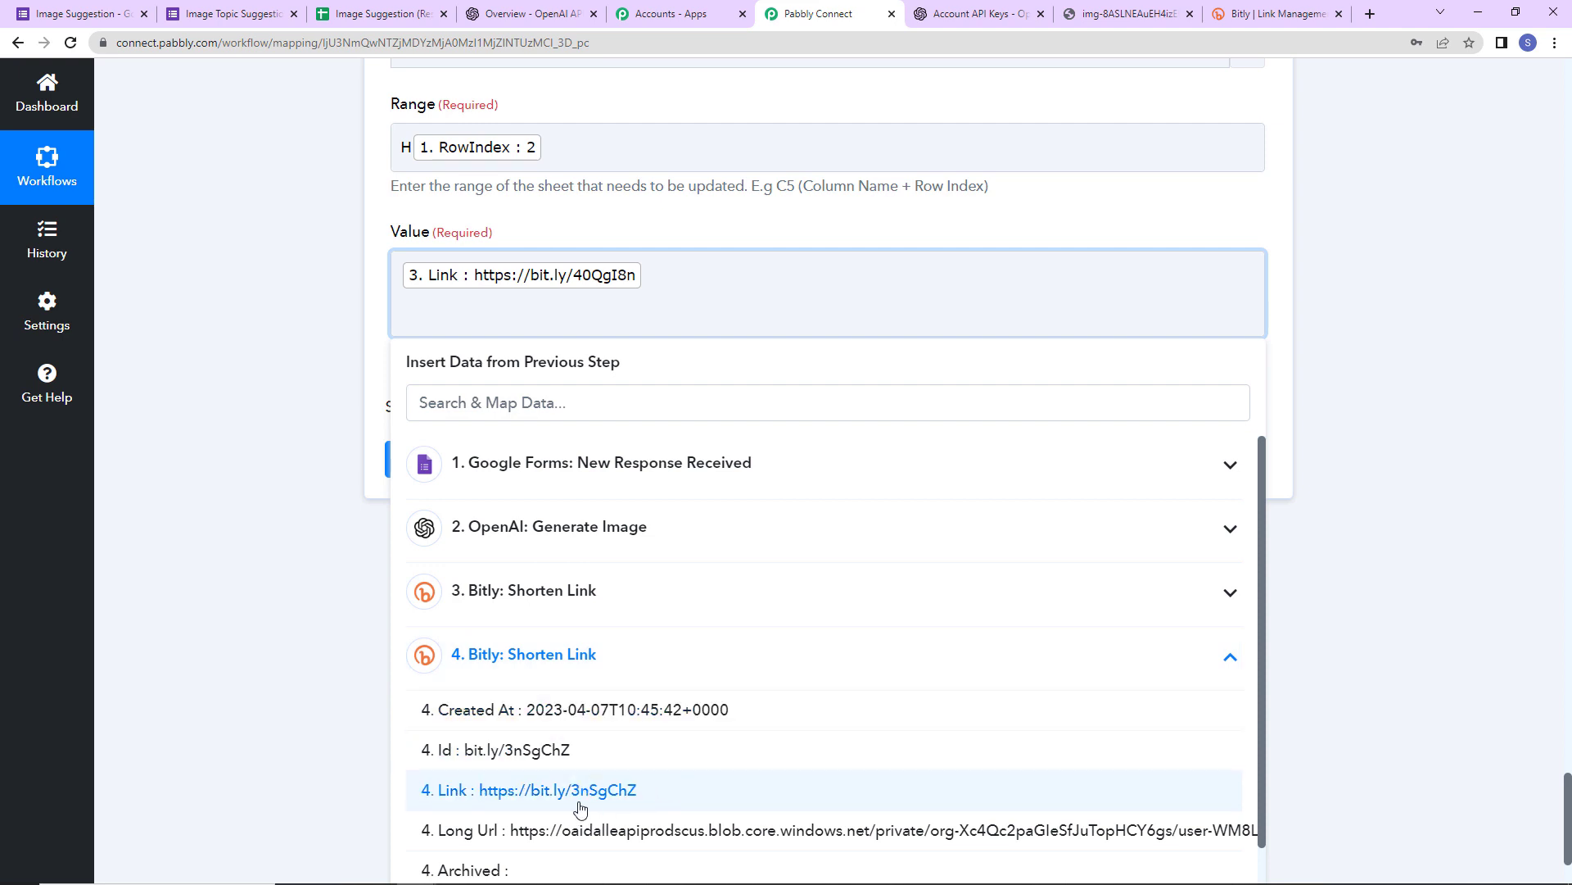
{"action": "scroll", "coordinate": [508, 821], "scroll_direction": "down", "scroll_amount": 1}
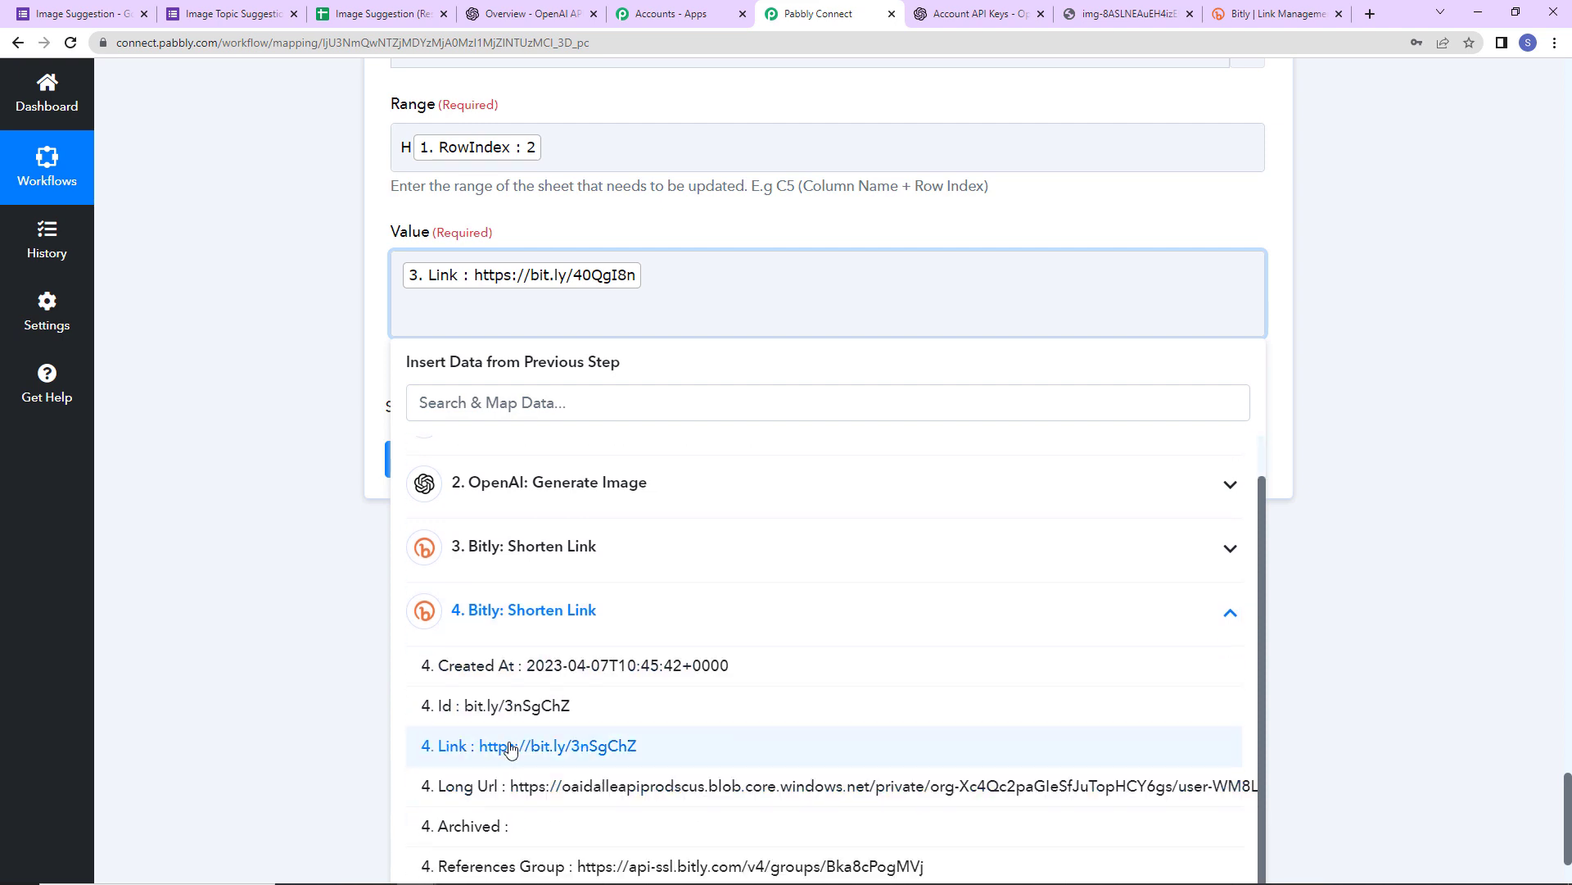
{"action": "left_click", "coordinate": [510, 746]}
{"action": "left_click", "coordinate": [314, 547]}
{"action": "left_click", "coordinate": [445, 469]}
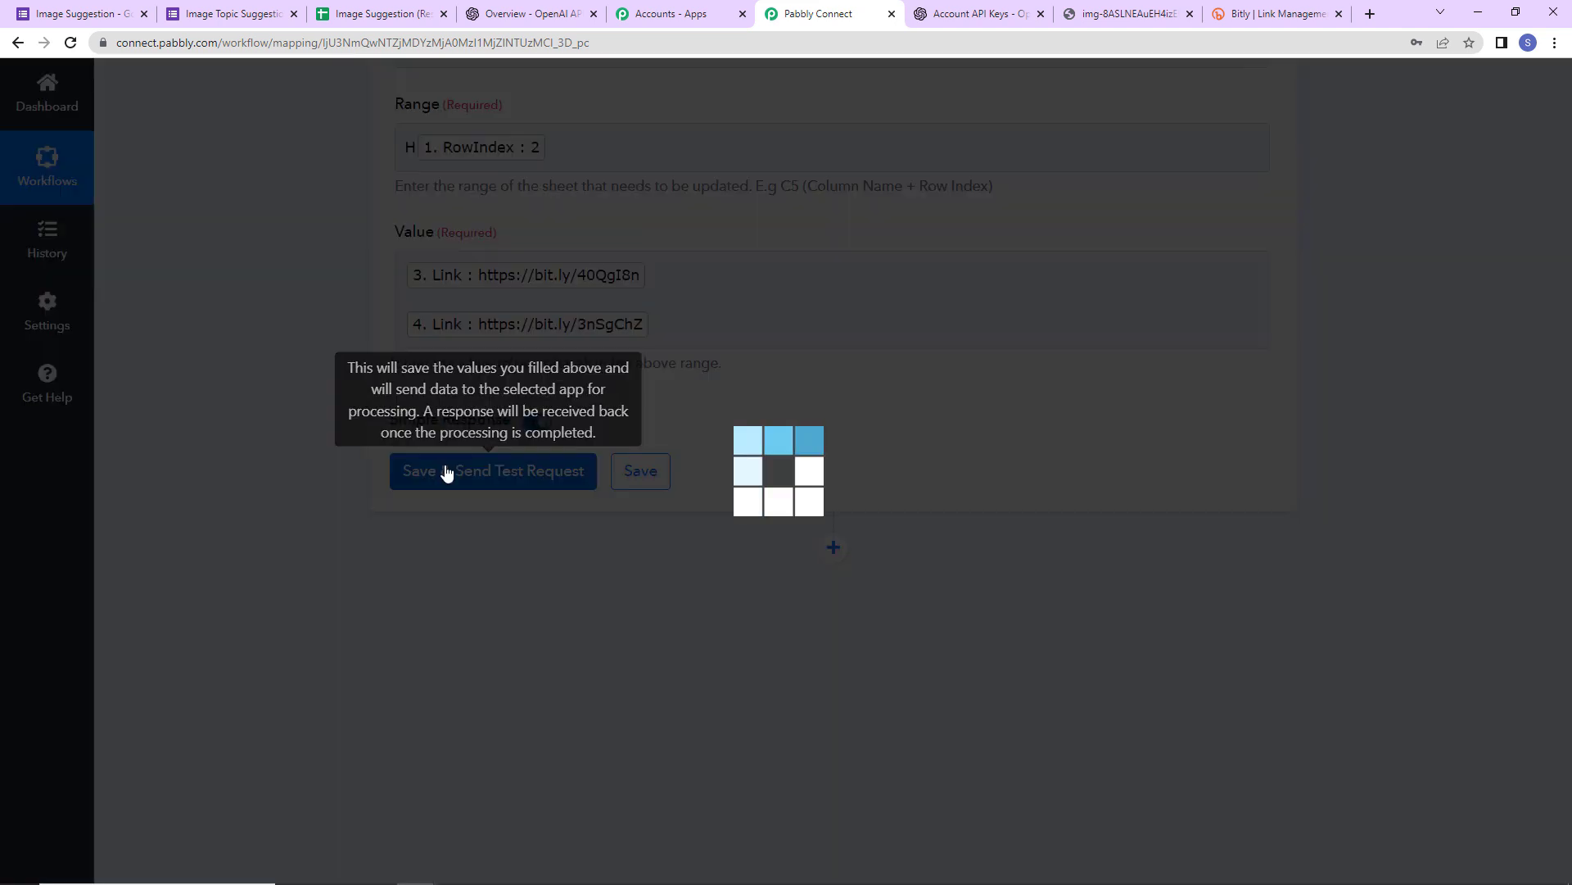
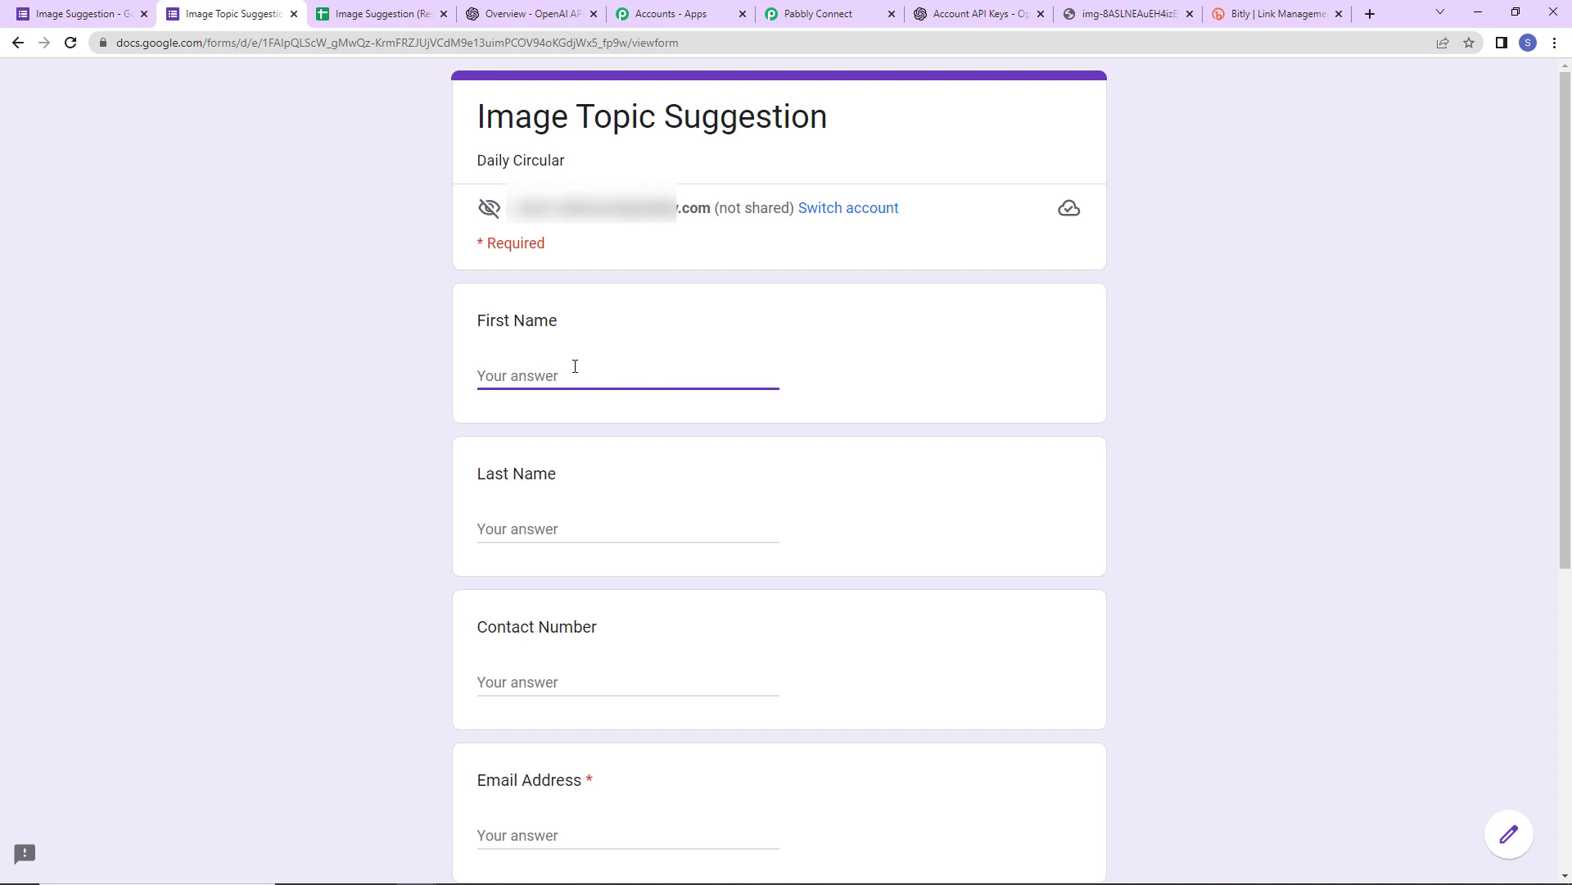
- Enter the test user's name and a contact number without the leading zero
{"action": "type", "text": "Stran"}
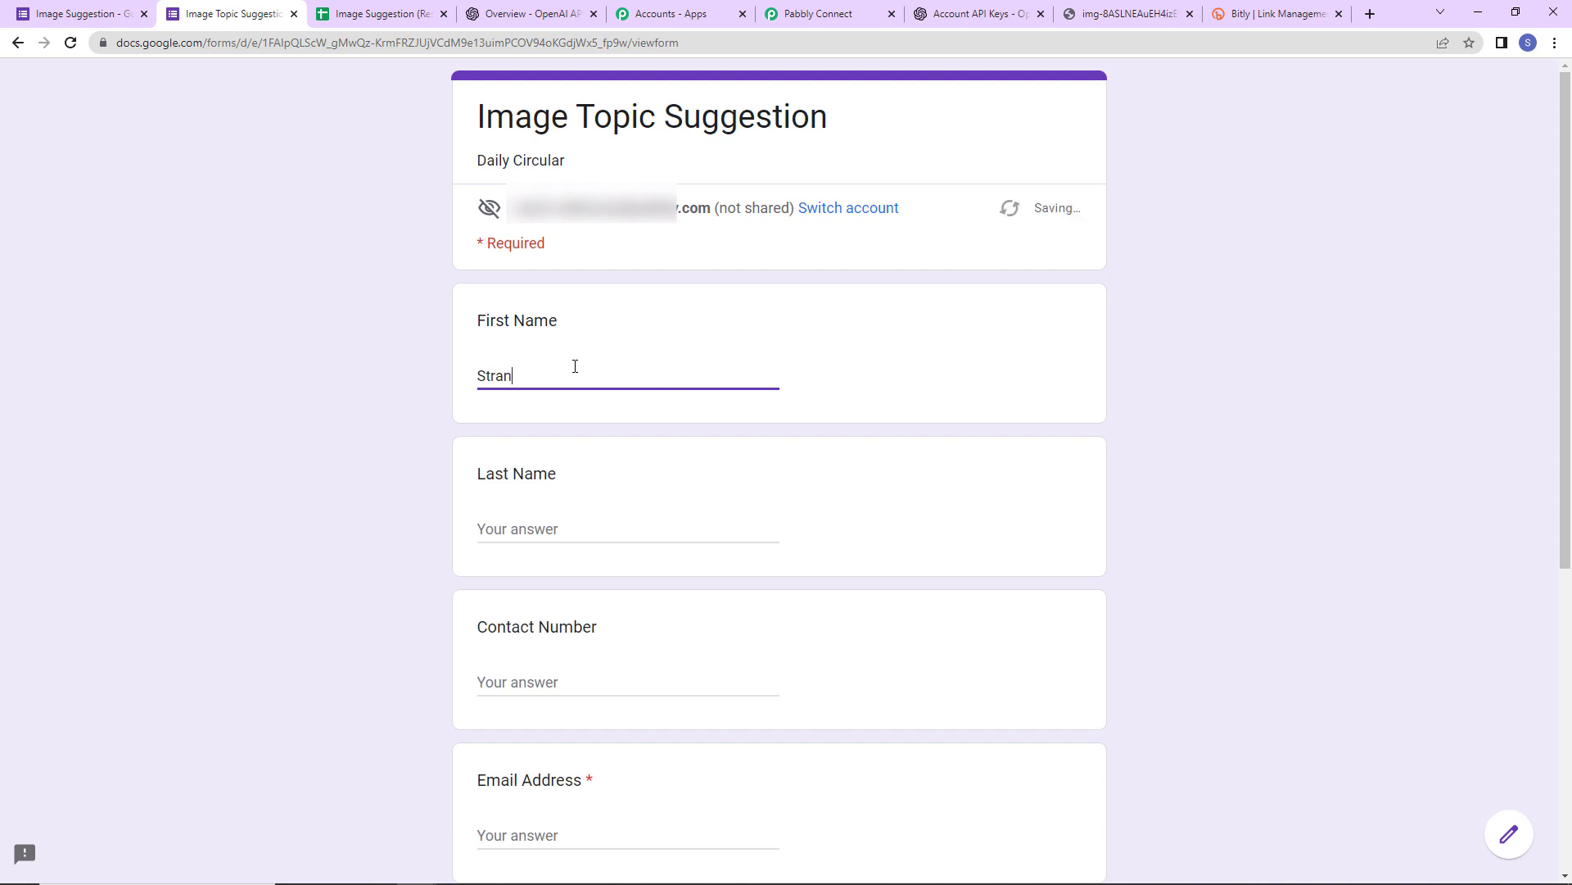
{"action": "type", "text": "ge"}
{"action": "type", "text": "User"}
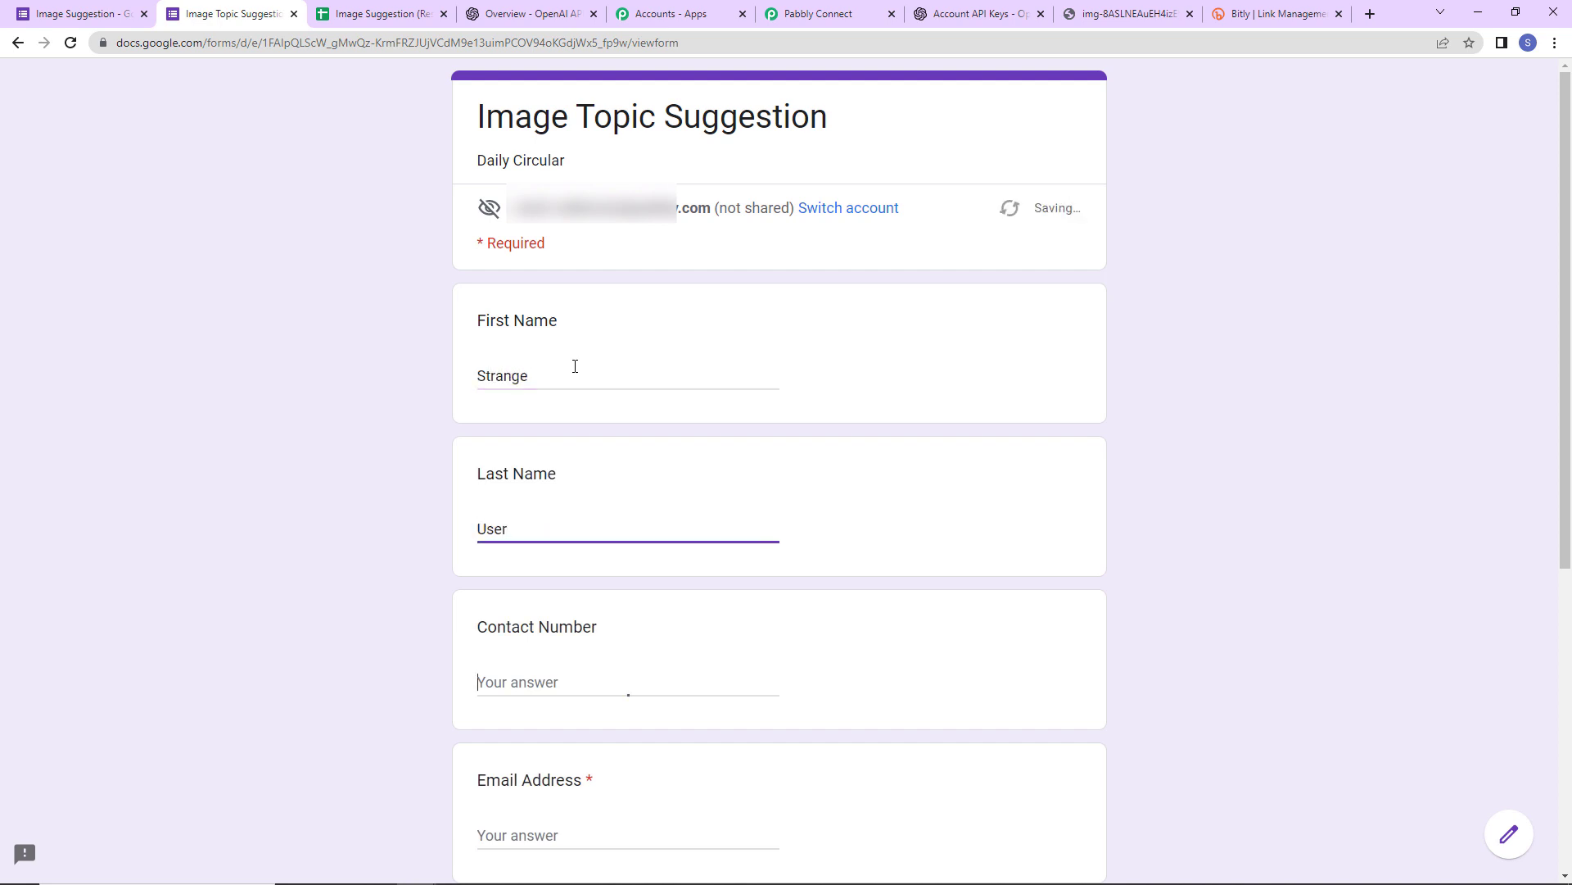
{"action": "key", "text": "Tab"}
{"action": "type", "text": "9"}
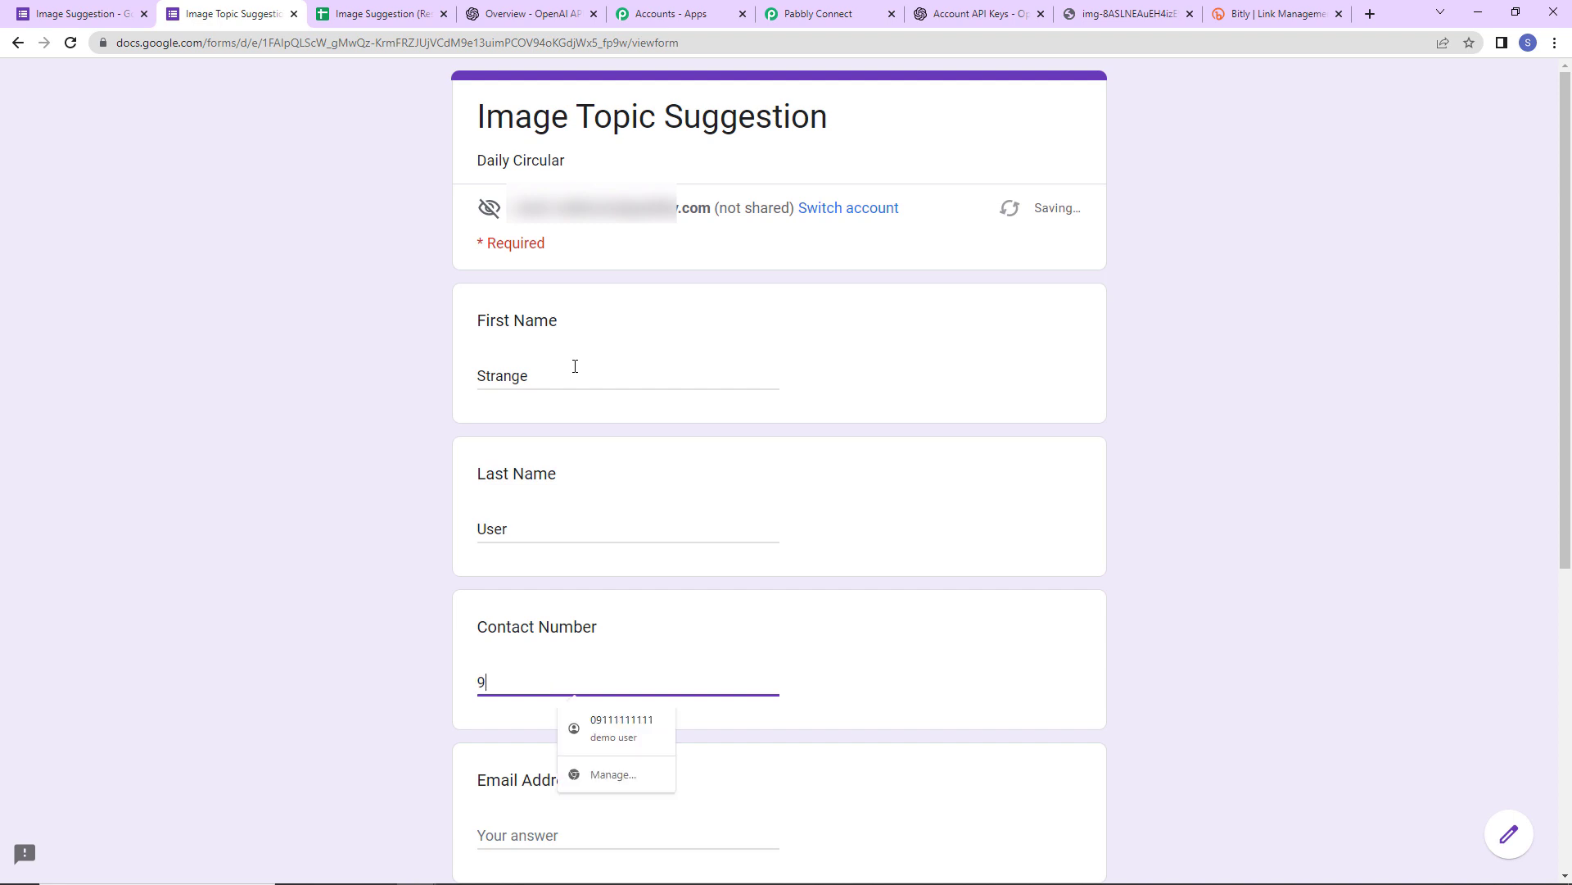
{"action": "left_click", "coordinate": [630, 729]}
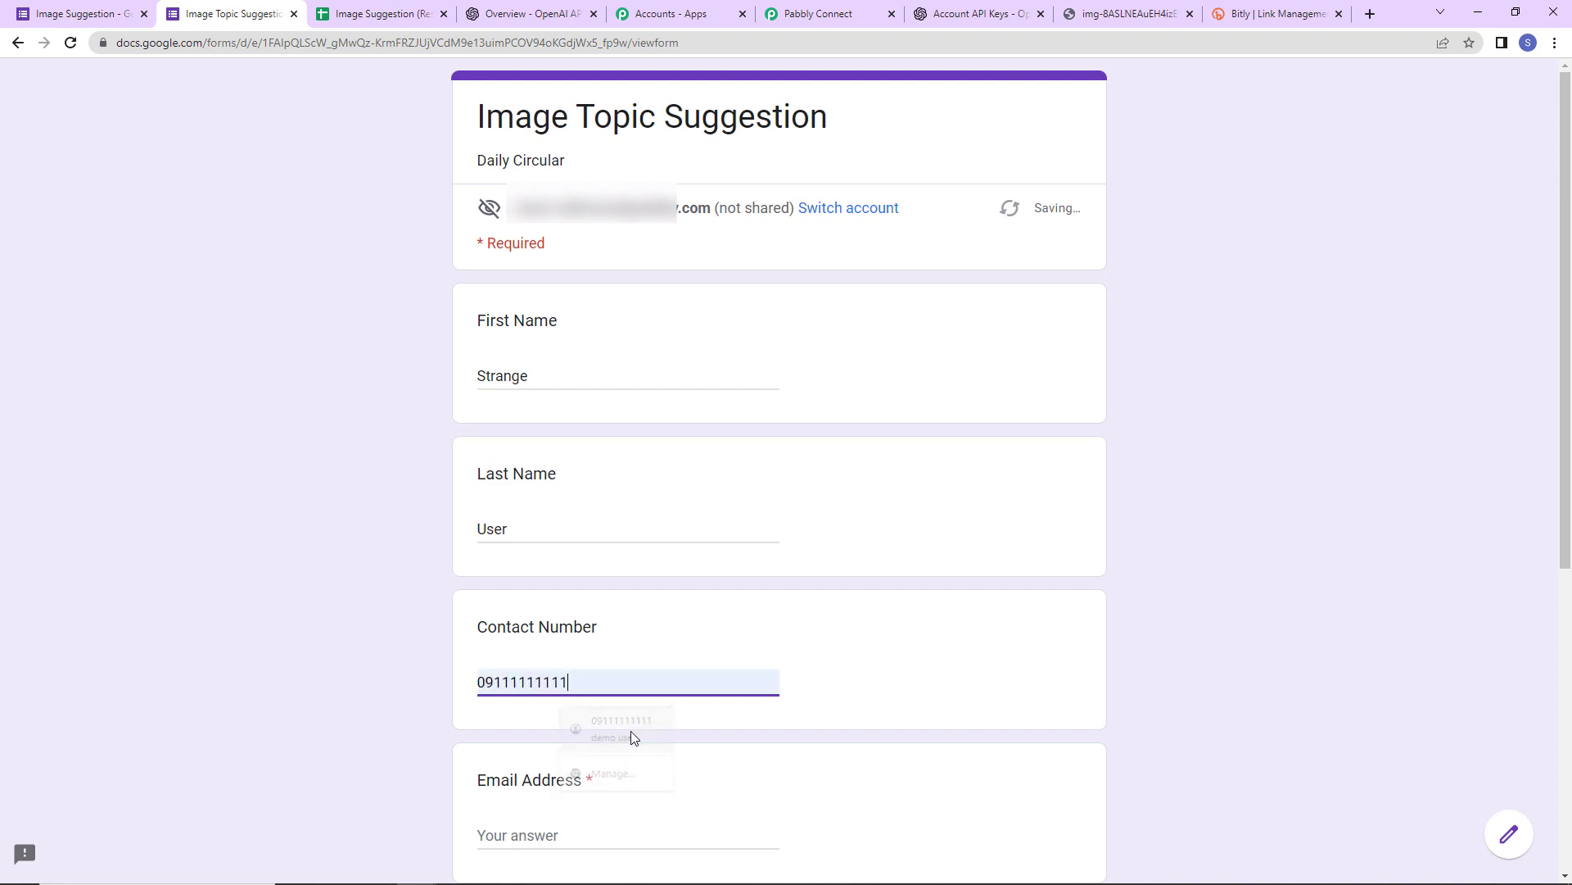
{"action": "left_click", "coordinate": [481, 684]}
{"action": "key", "text": "BackSpace"}
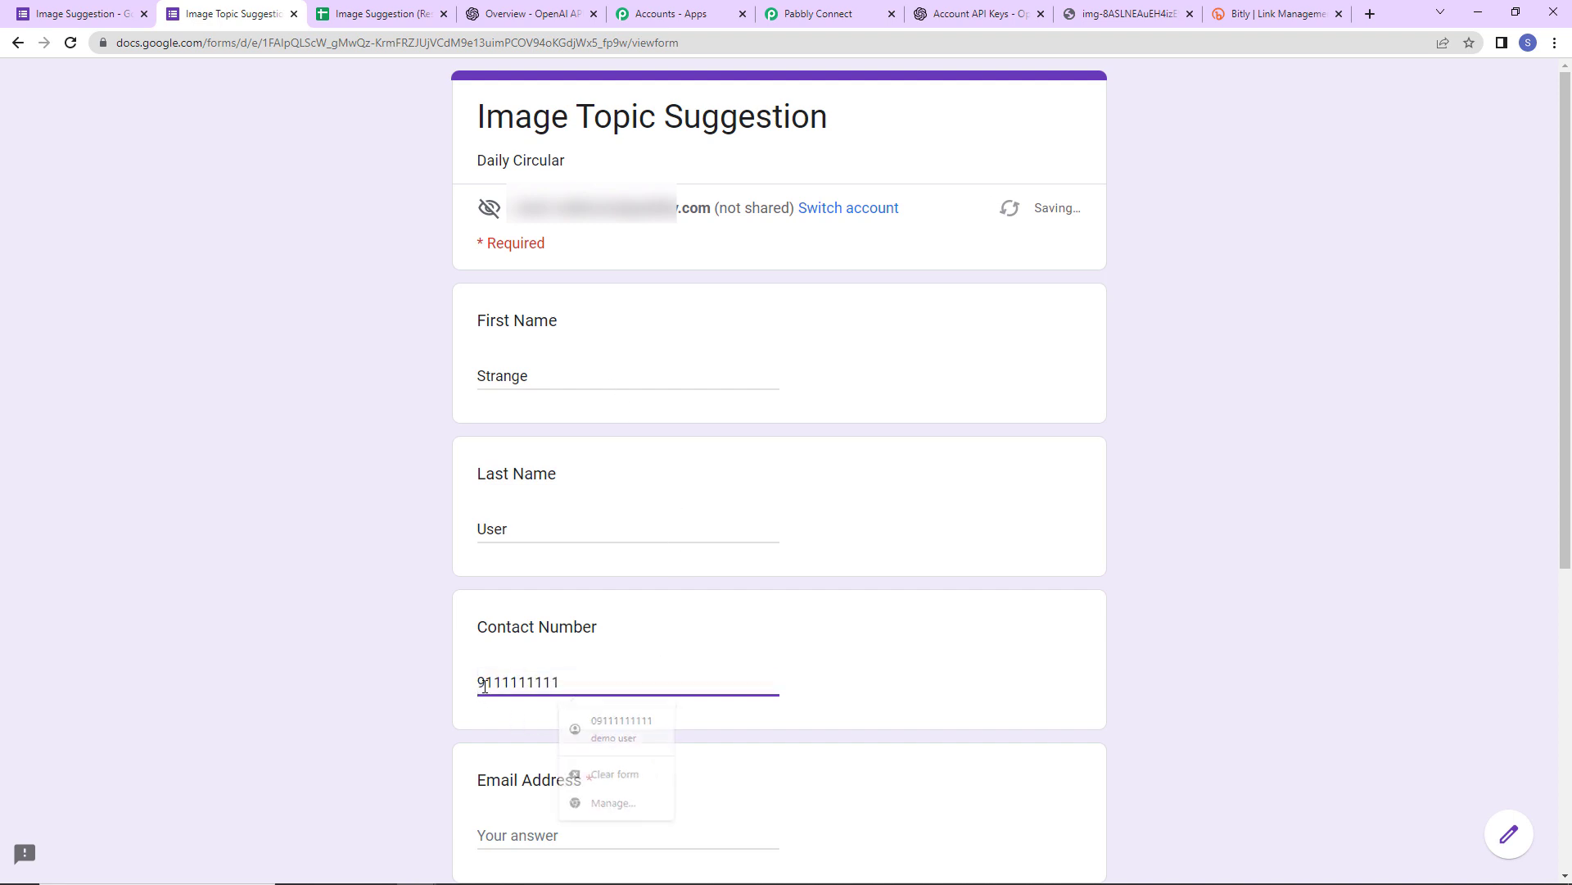
{"action": "scroll", "coordinate": [517, 508], "scroll_direction": "down", "scroll_amount": 5}
- Fill in the e-mail, Department 'Finance' and Image Topic Idea 'Trees', then submit
{"action": "left_click", "coordinate": [518, 449]}
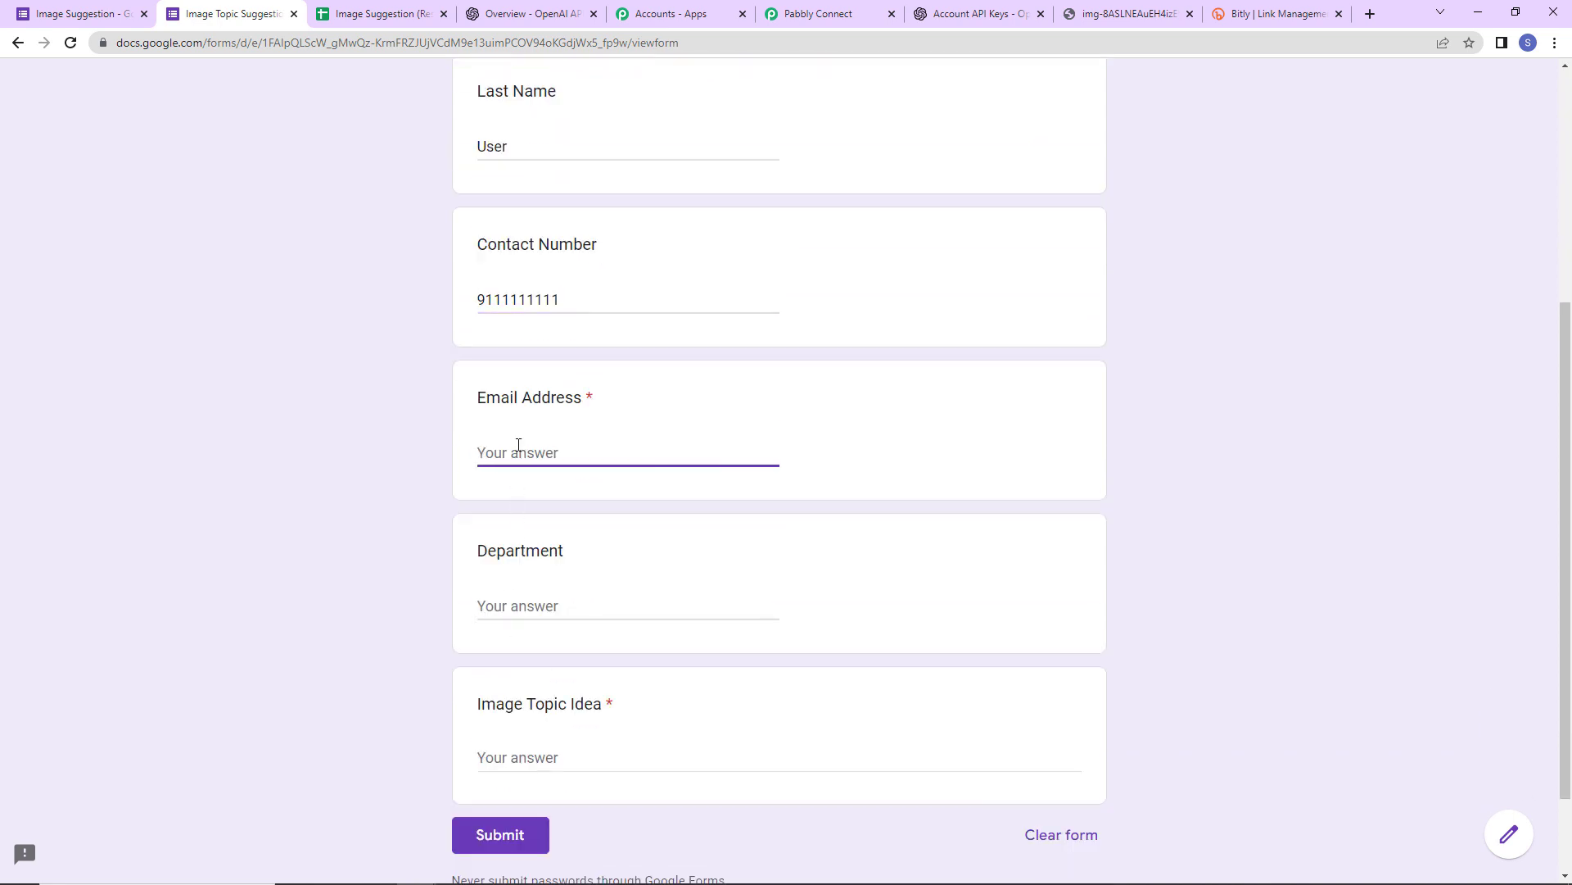
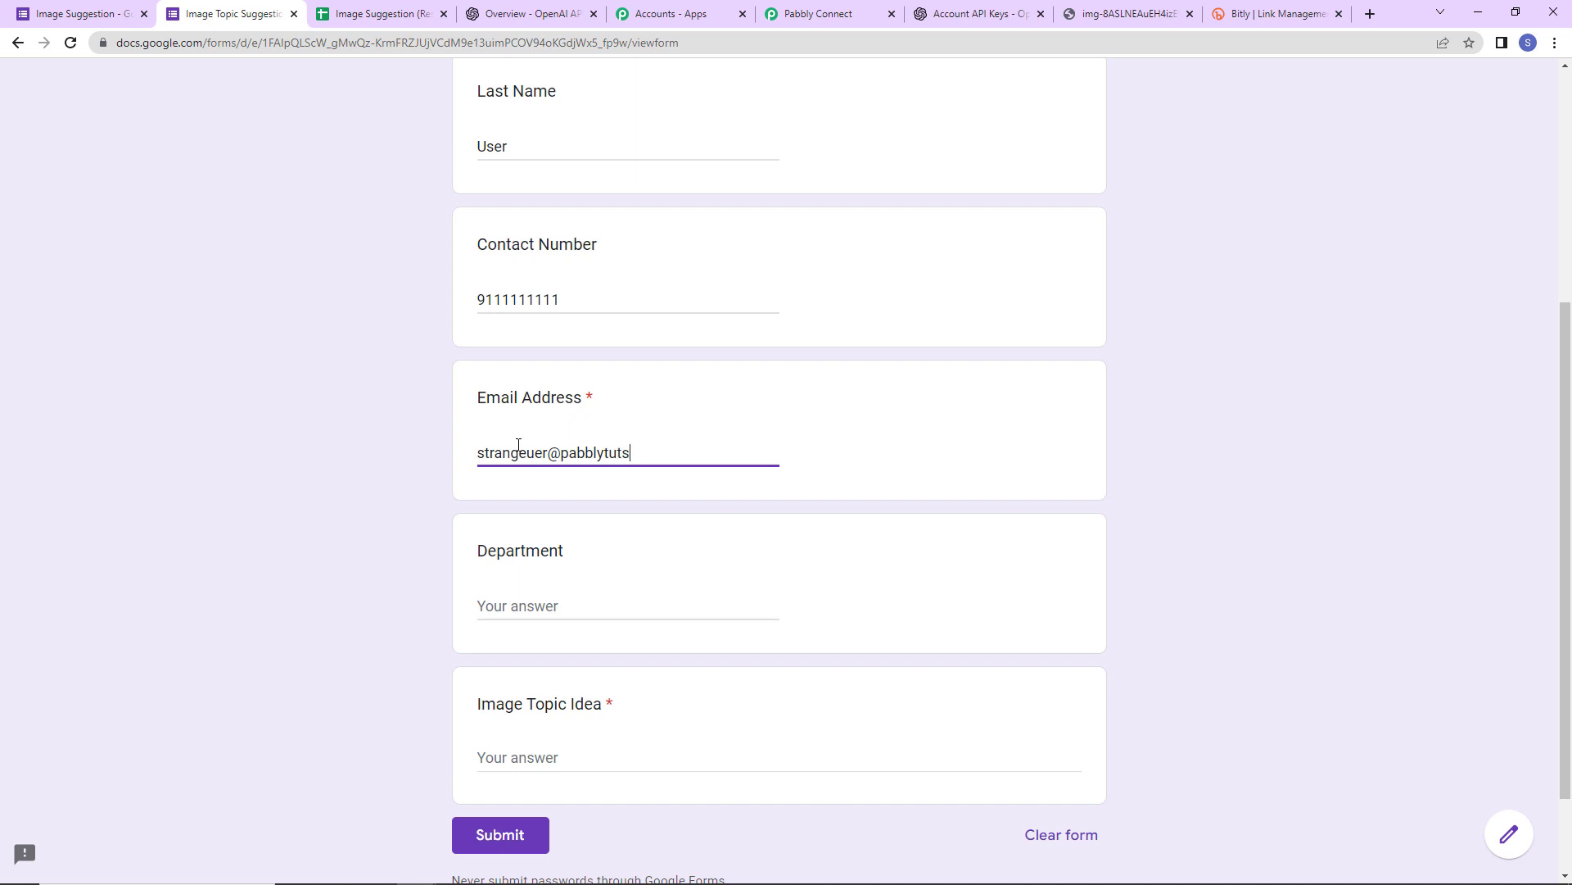
{"action": "key", "text": "Tab"}
{"action": "type", "text": "F"}
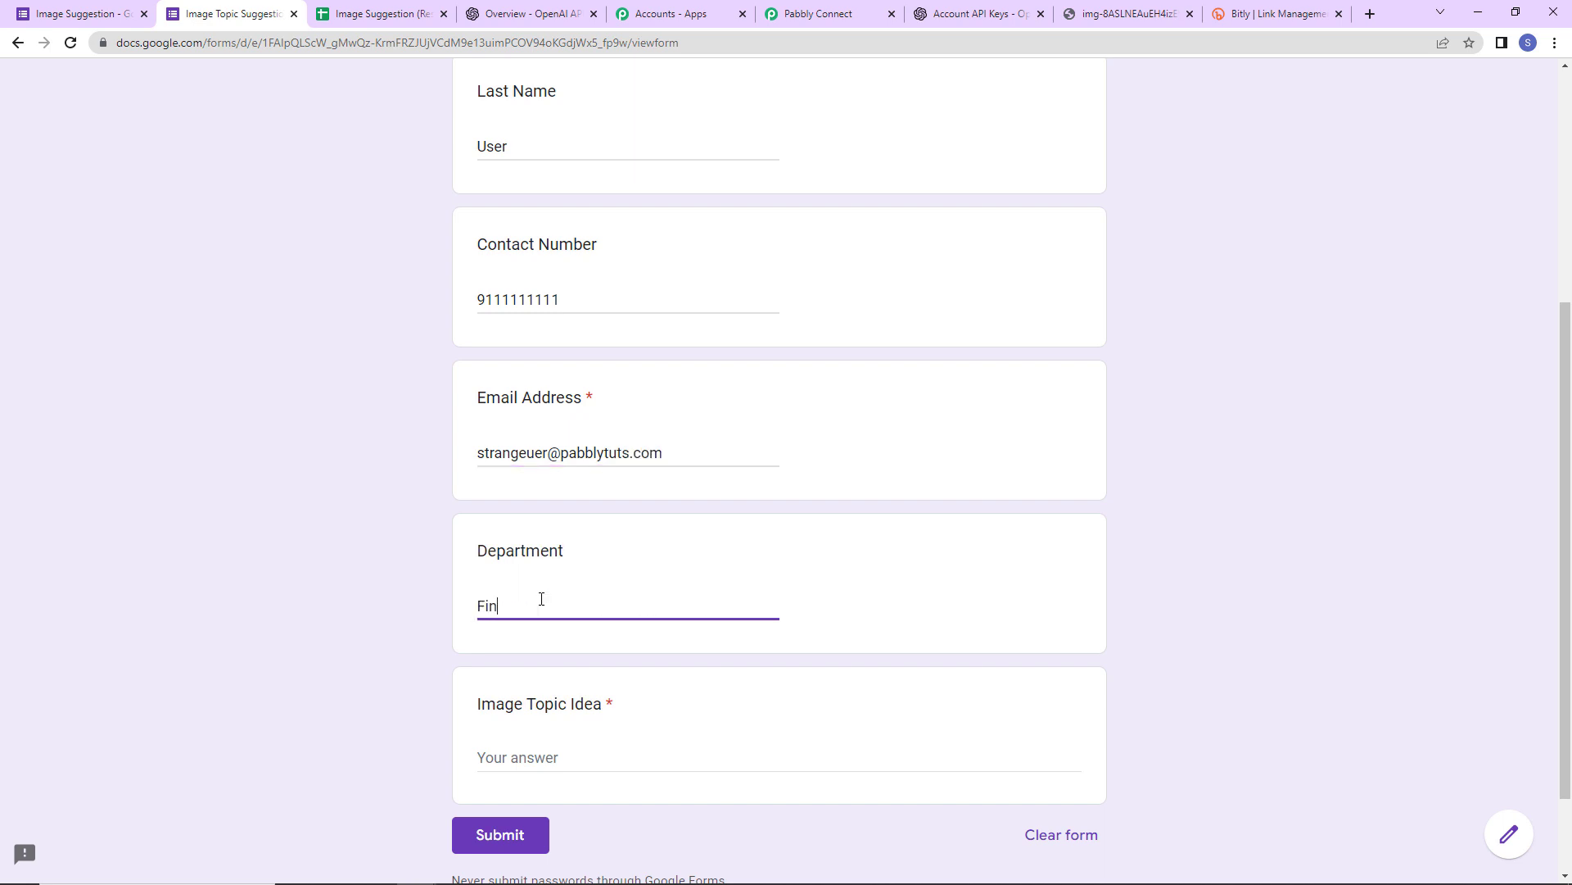
{"action": "type", "text": "inance"}
{"action": "scroll", "coordinate": [557, 729], "scroll_direction": "down", "scroll_amount": 2}
{"action": "left_click", "coordinate": [561, 638]}
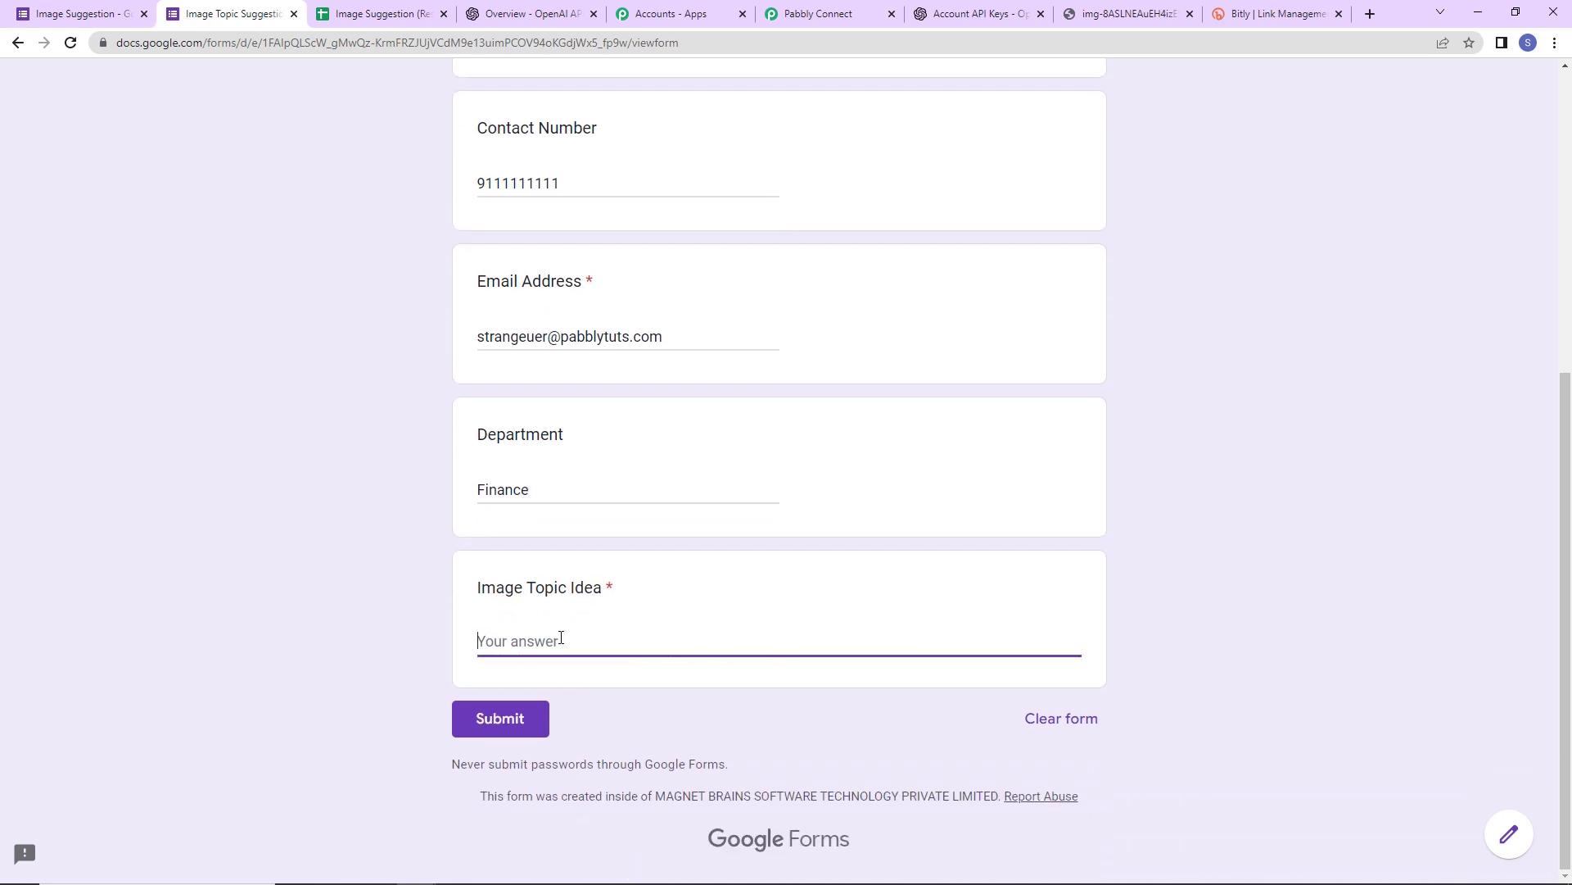
{"action": "type", "text": "Trees"}
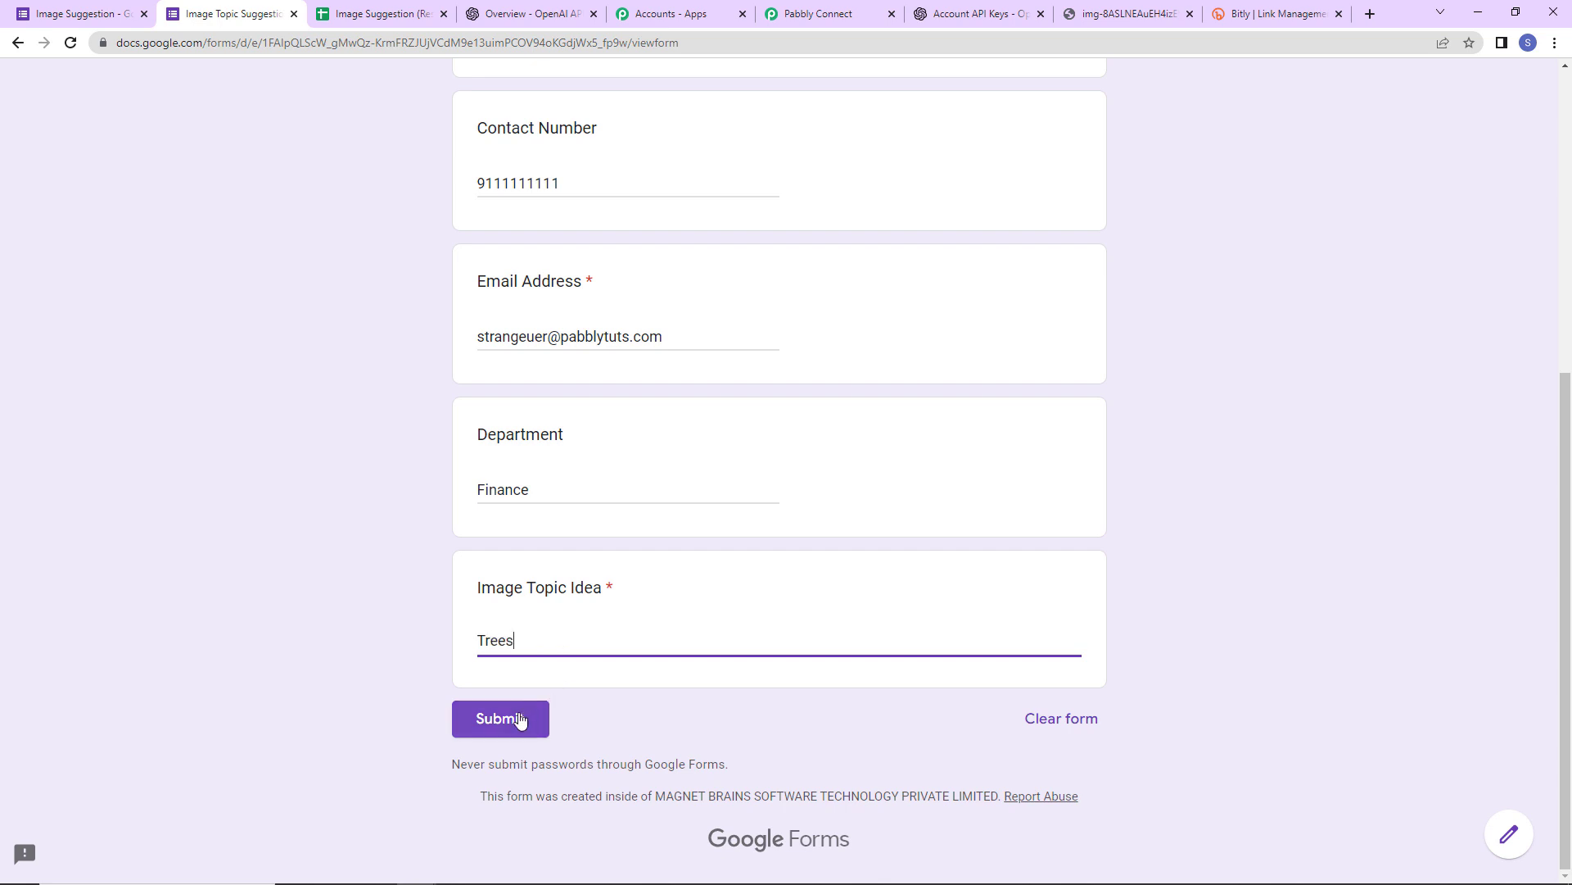
{"action": "left_click", "coordinate": [516, 717]}
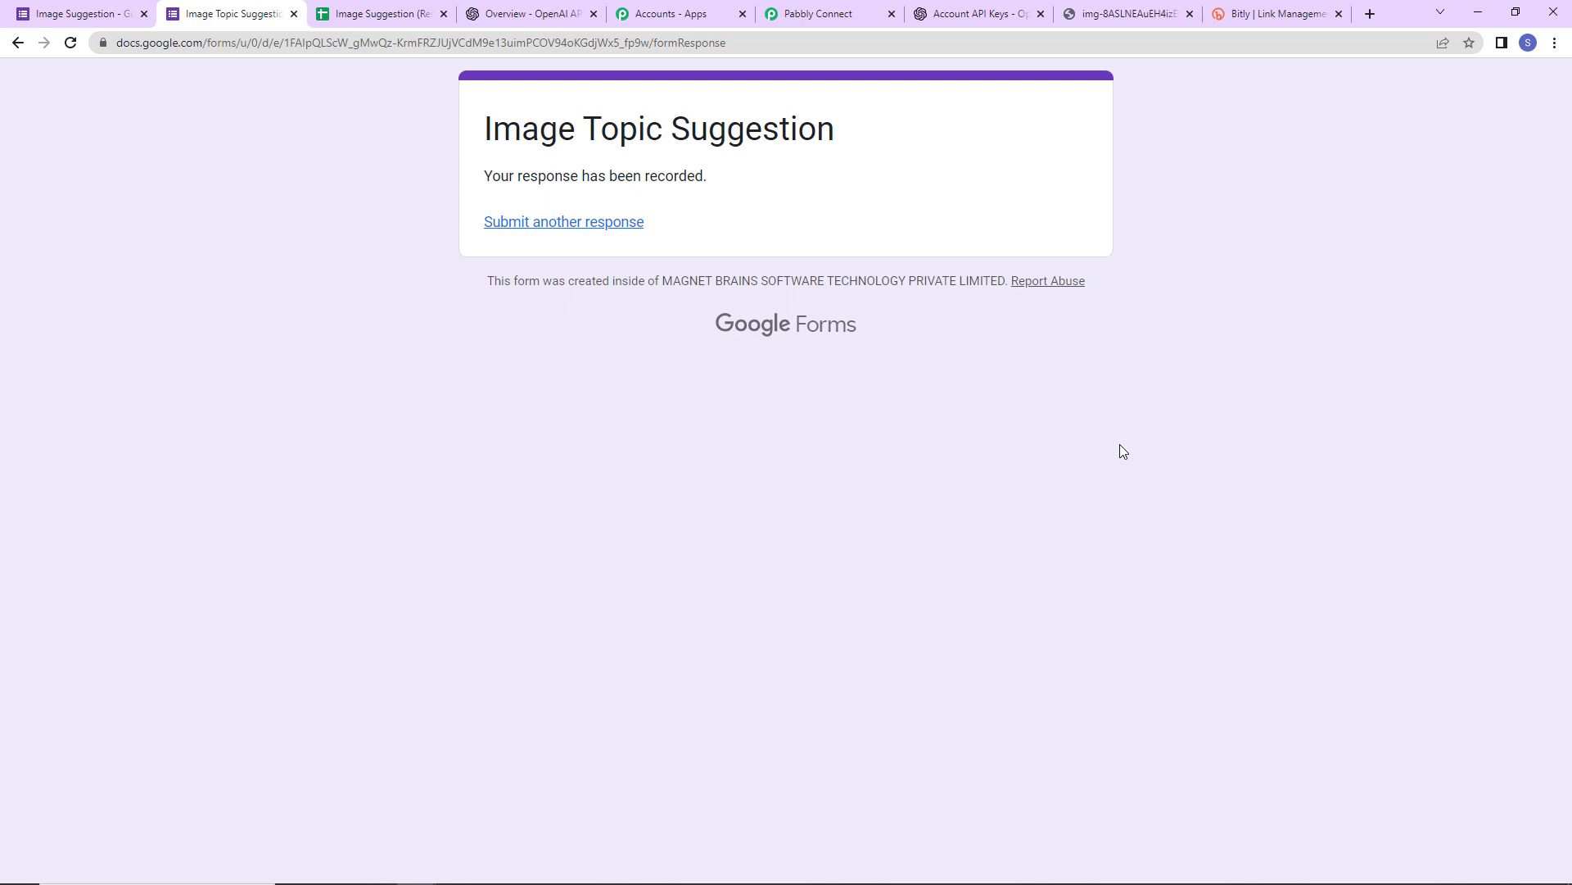
- Copy the first bit.ly image link from the Trees response row in the spreadsheet
{"action": "left_click", "coordinate": [384, 14]}
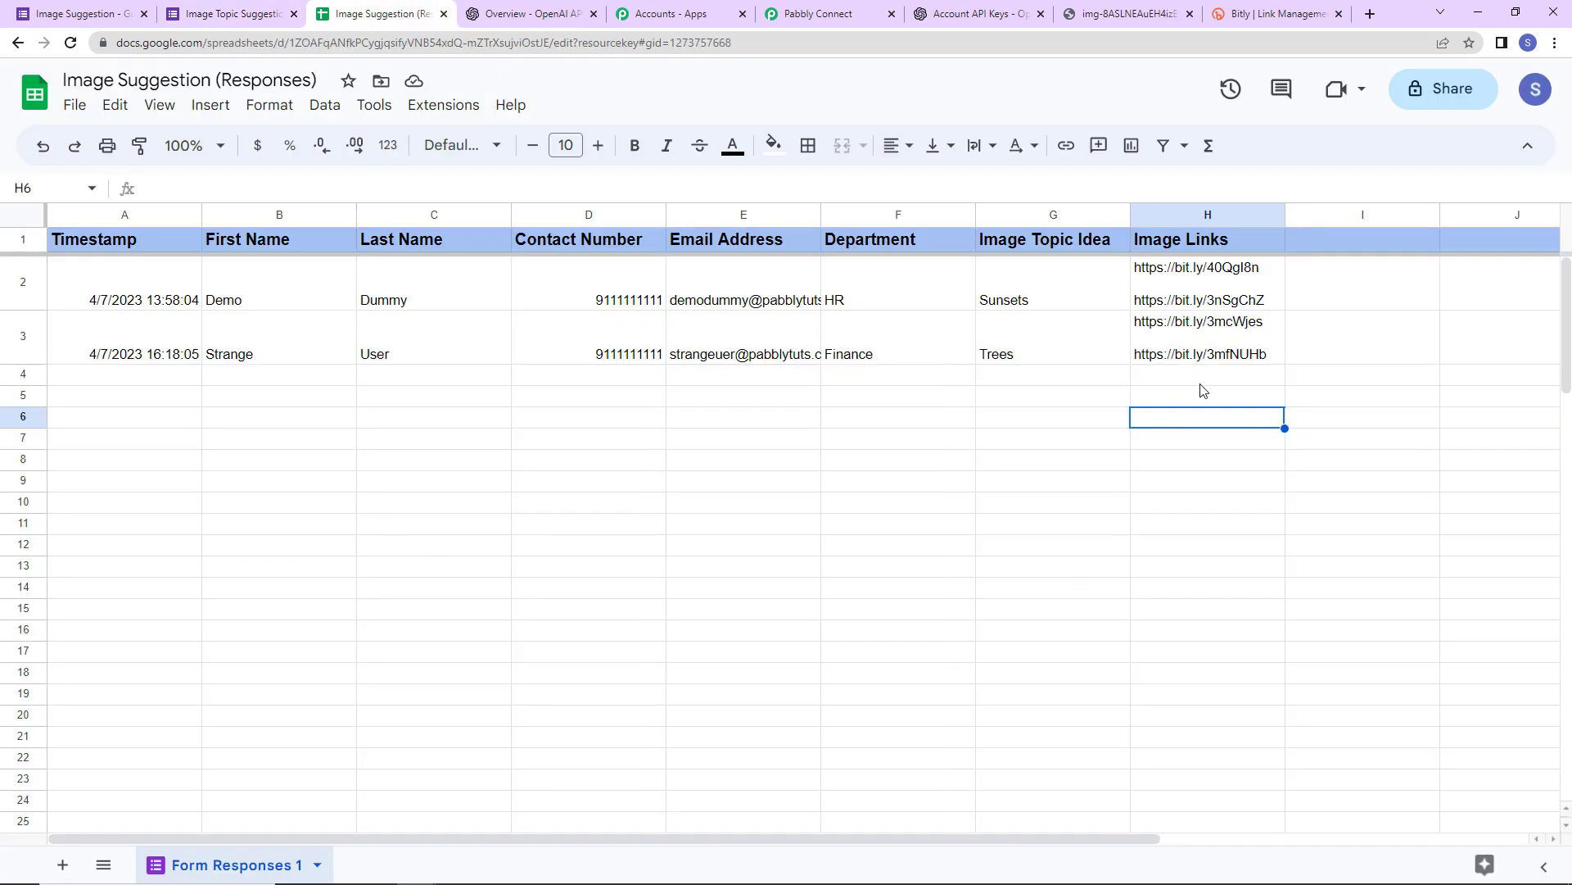
{"action": "left_click", "coordinate": [1131, 330]}
{"action": "left_click", "coordinate": [1153, 327]}
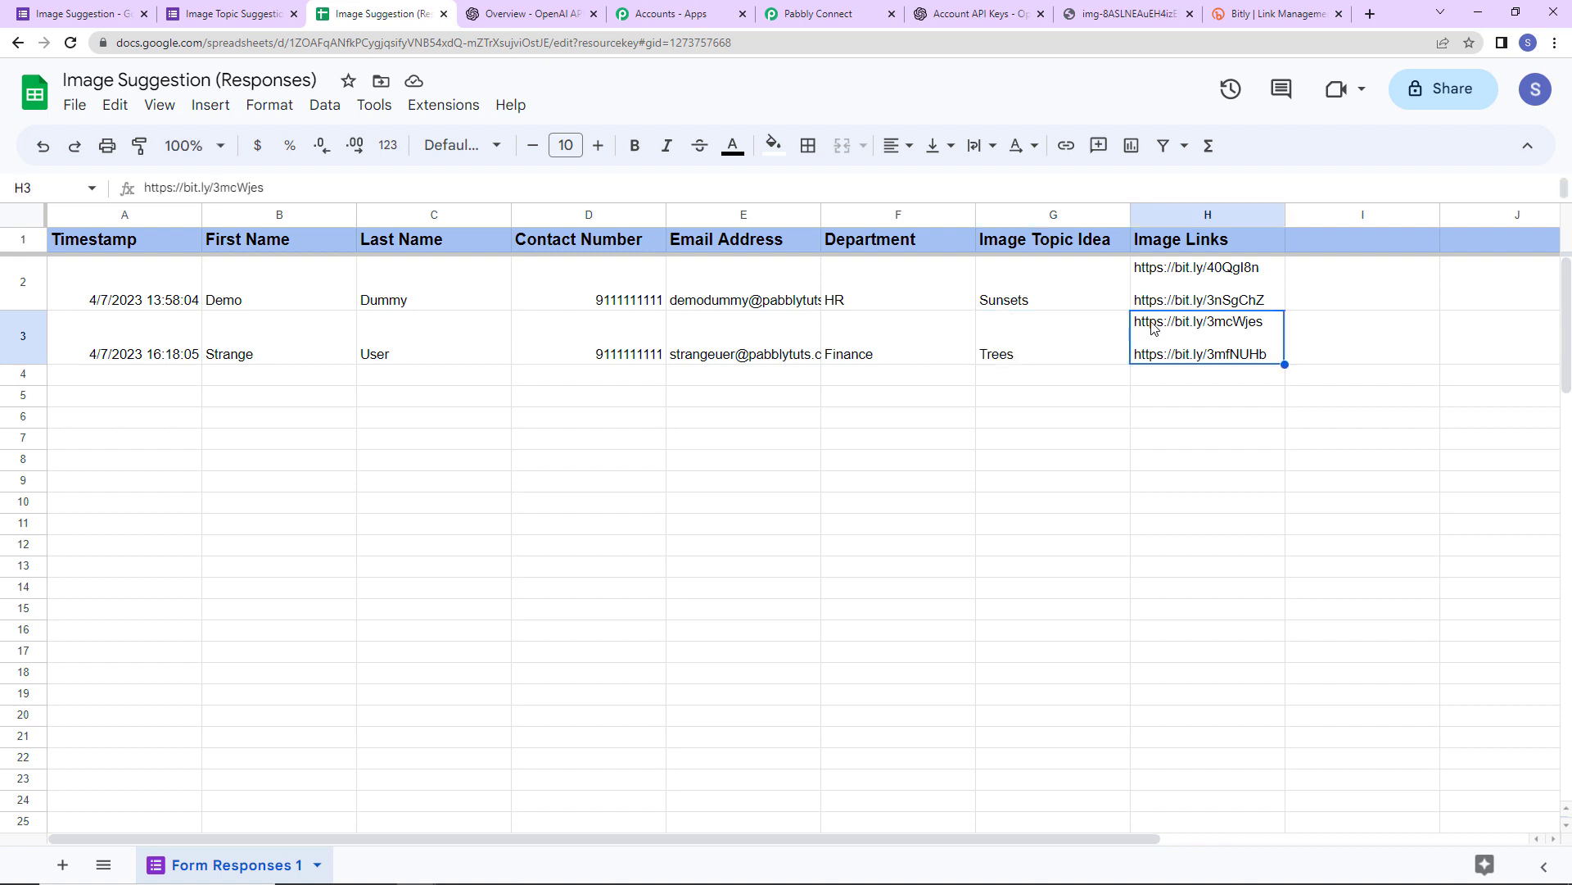
{"action": "double_click", "coordinate": [1153, 328]}
{"action": "left_click_drag", "start_coordinate": [1136, 321], "coordinate": [1265, 323]}
{"action": "right_click", "coordinate": [1237, 322]}
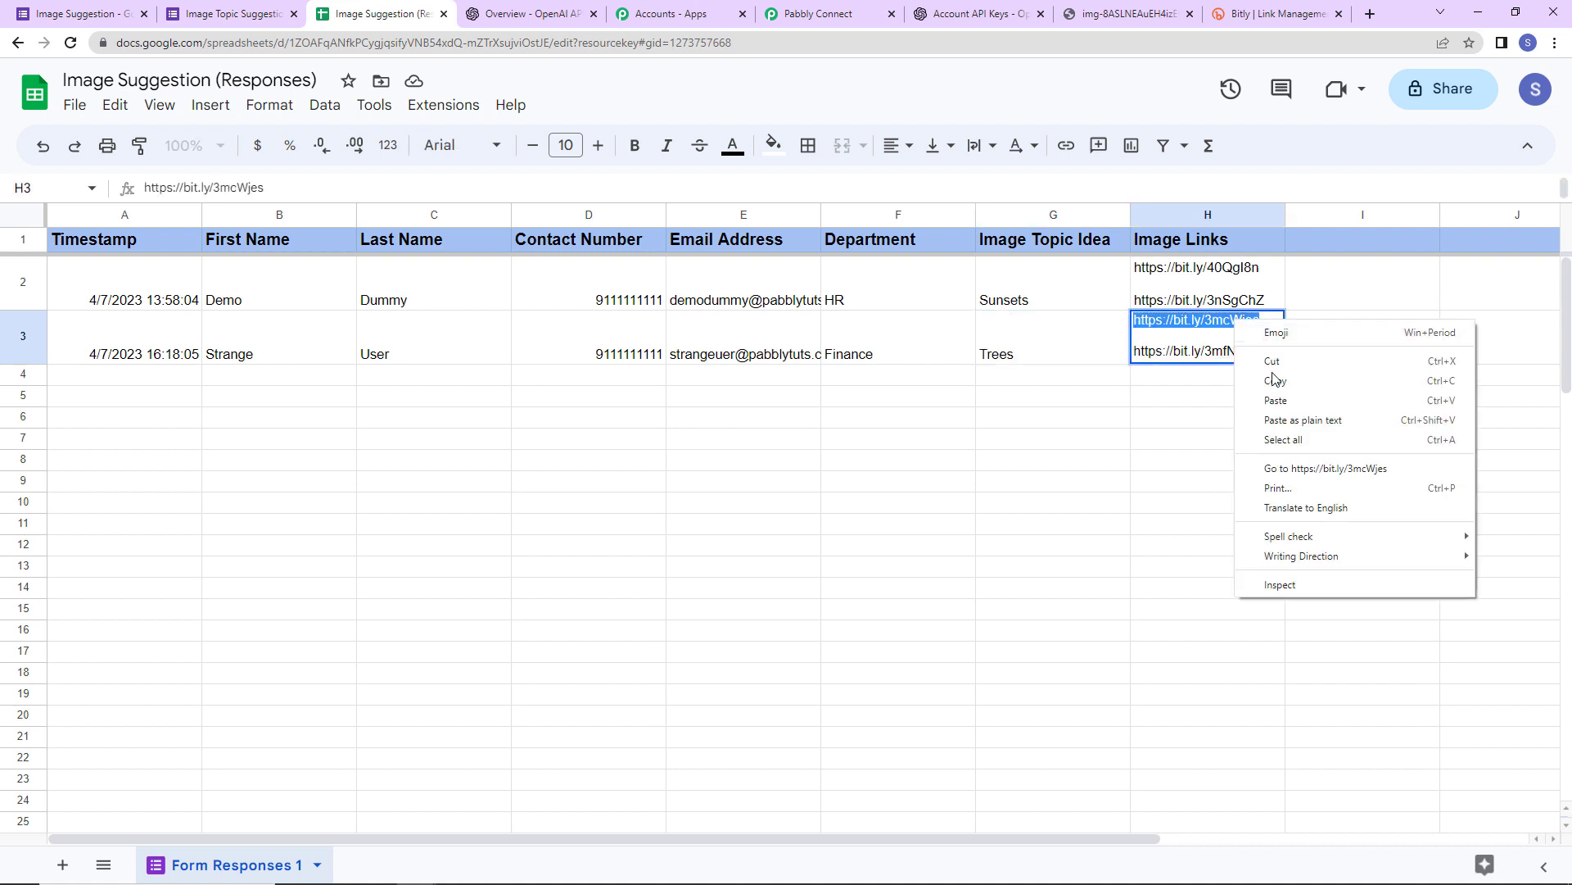
{"action": "left_click", "coordinate": [1274, 380]}
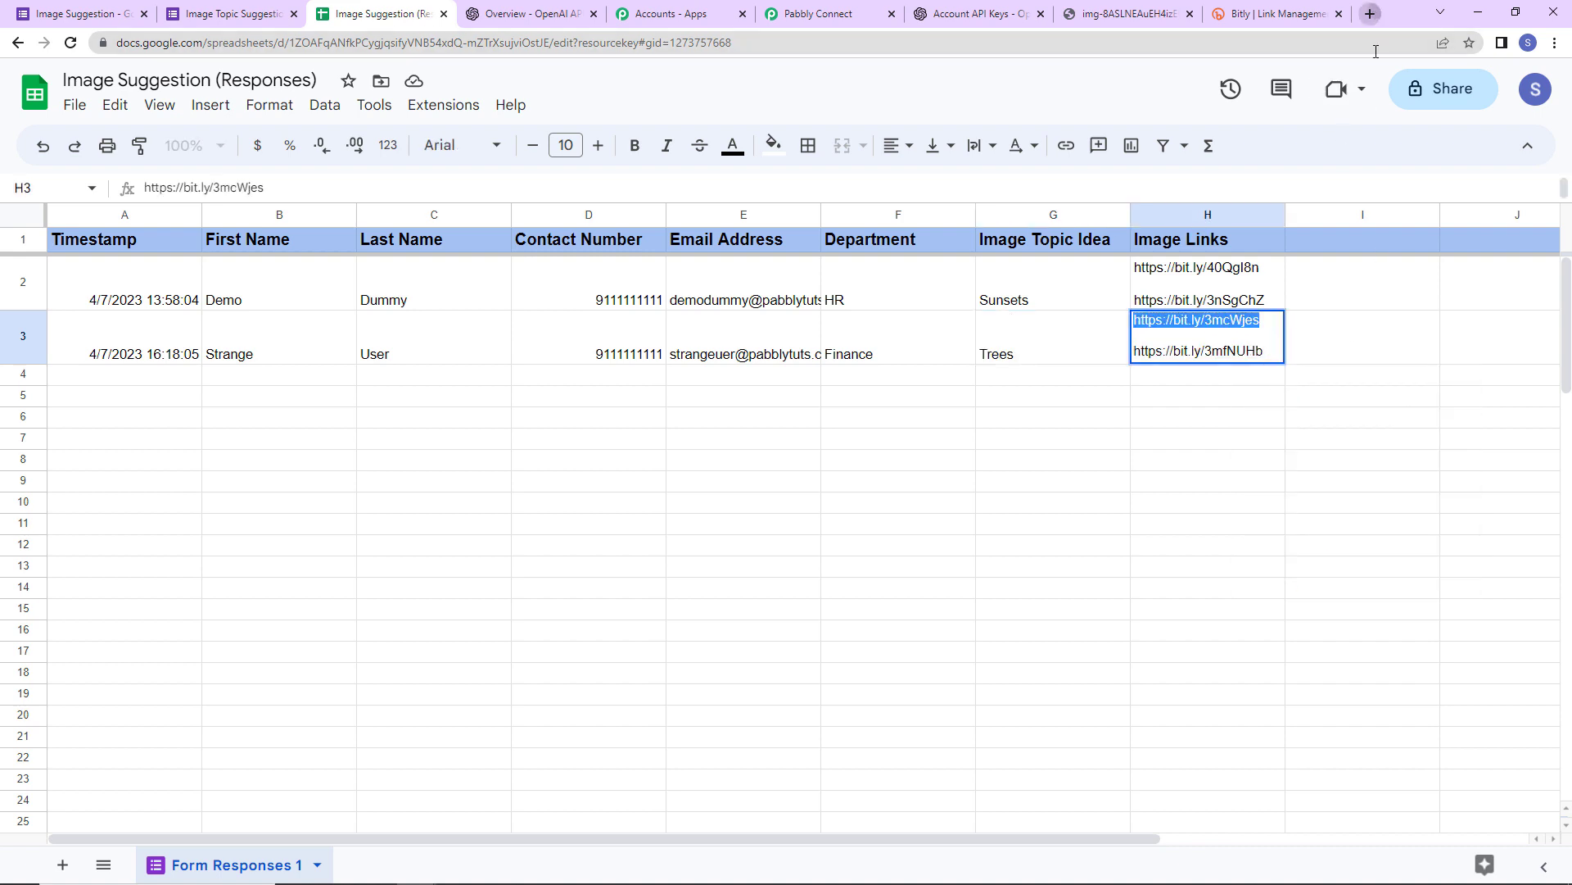
- Load the copied short link in a new tab to view the tree image, then go back to Pabbly
{"action": "left_click", "coordinate": [1371, 13]}
{"action": "key", "text": "ctrl+v"}
{"action": "key", "text": "Return"}
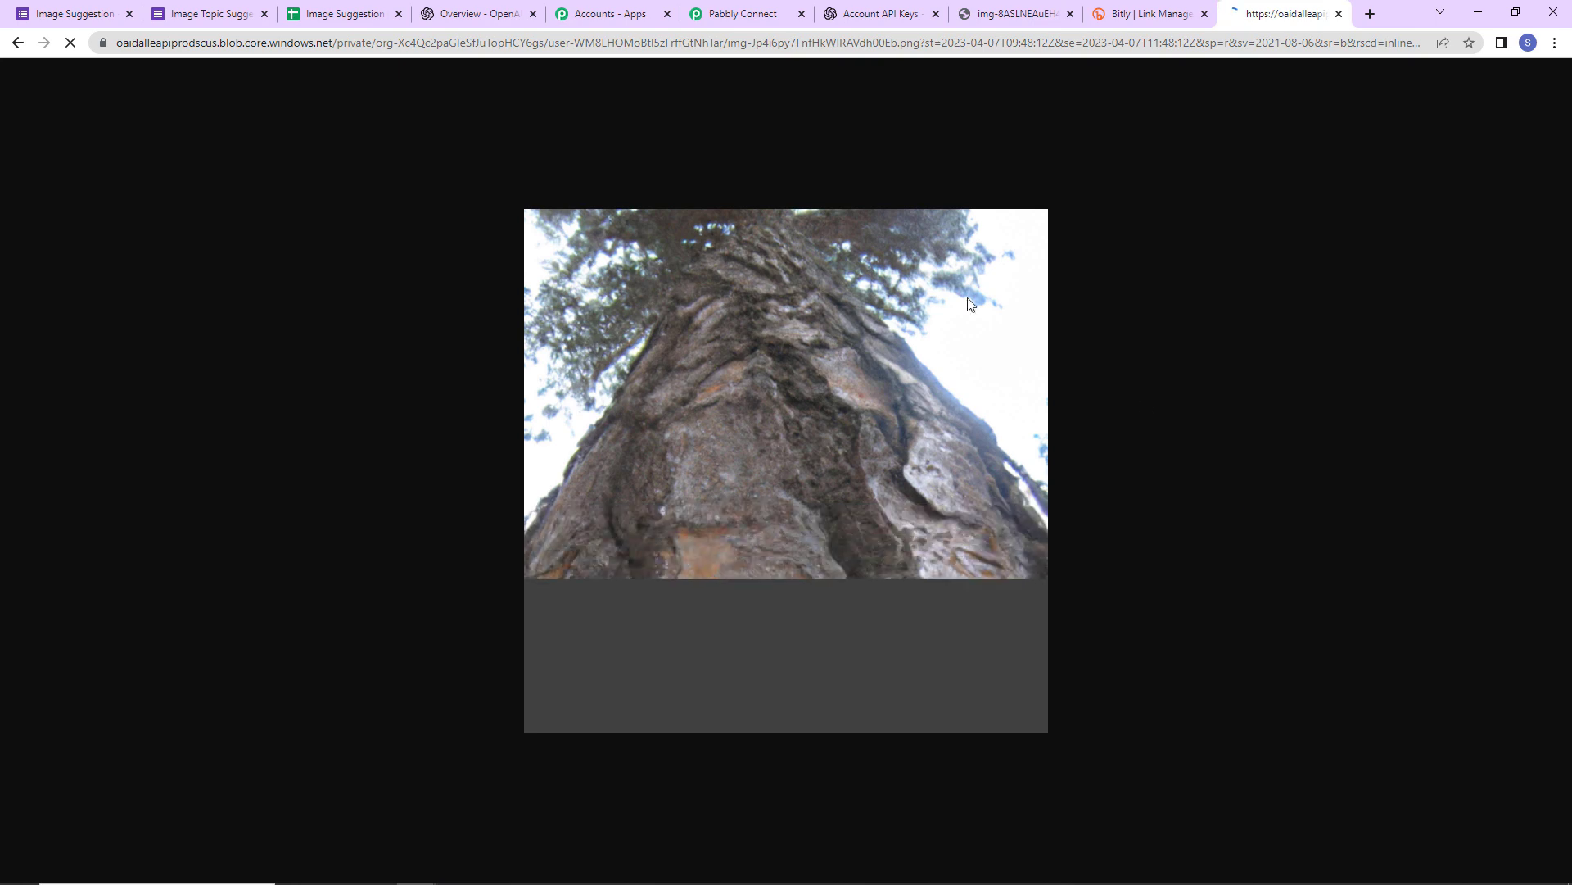
{"action": "key", "text": "ctrl+6"}
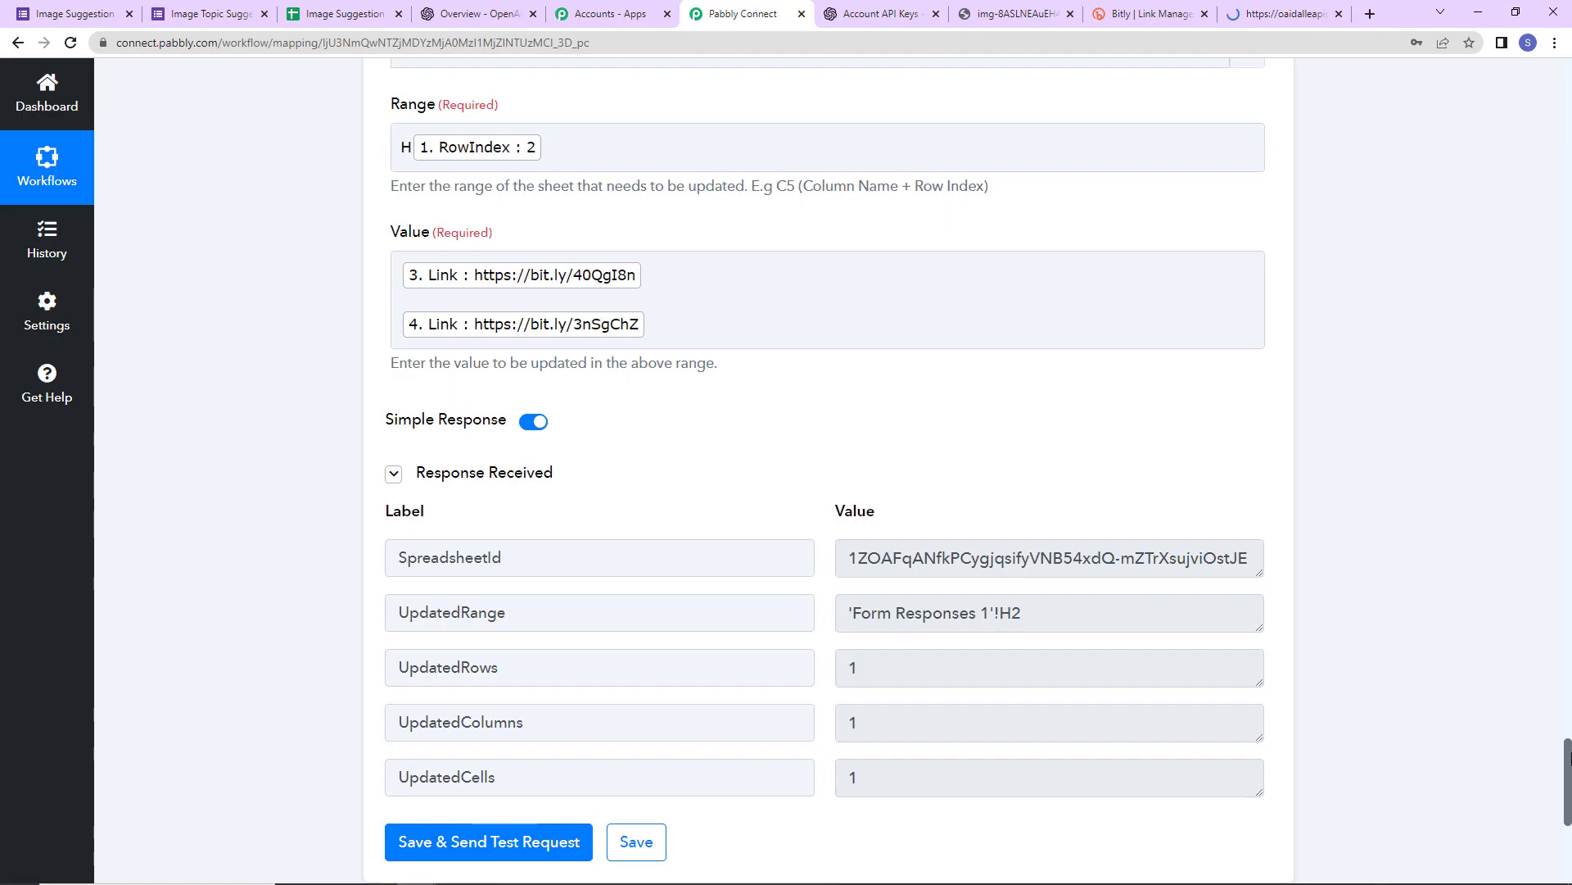
- Collapse the Google Forms, OpenAI, both Bitly and Google Sheets steps to their headers
{"action": "left_click_drag", "start_coordinate": [1567, 757], "coordinate": [1495, 86]}
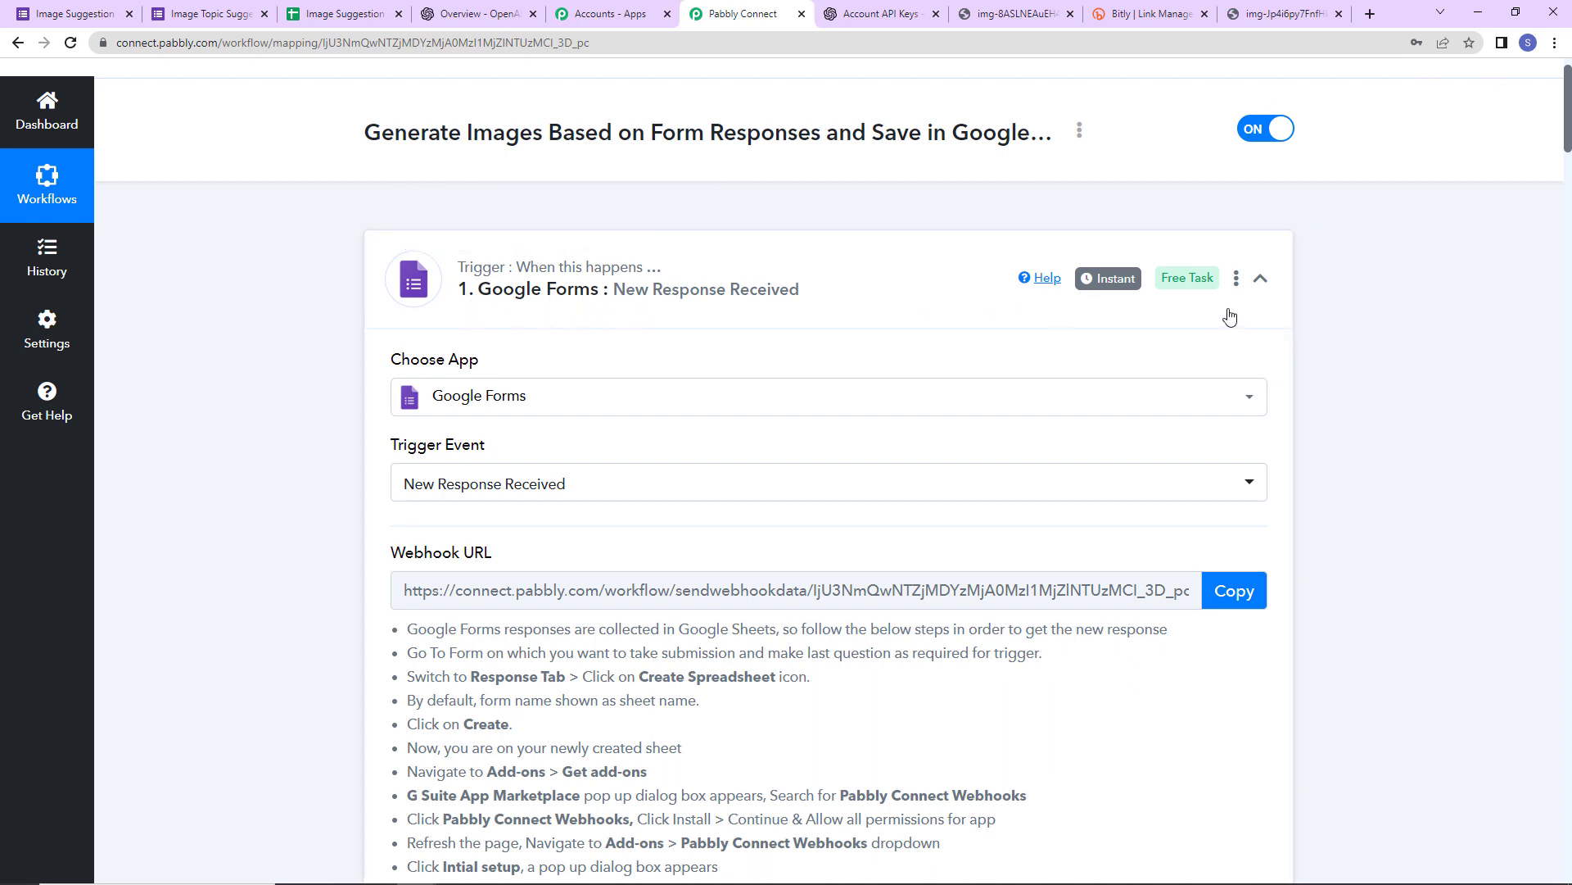
{"action": "left_click", "coordinate": [1263, 281]}
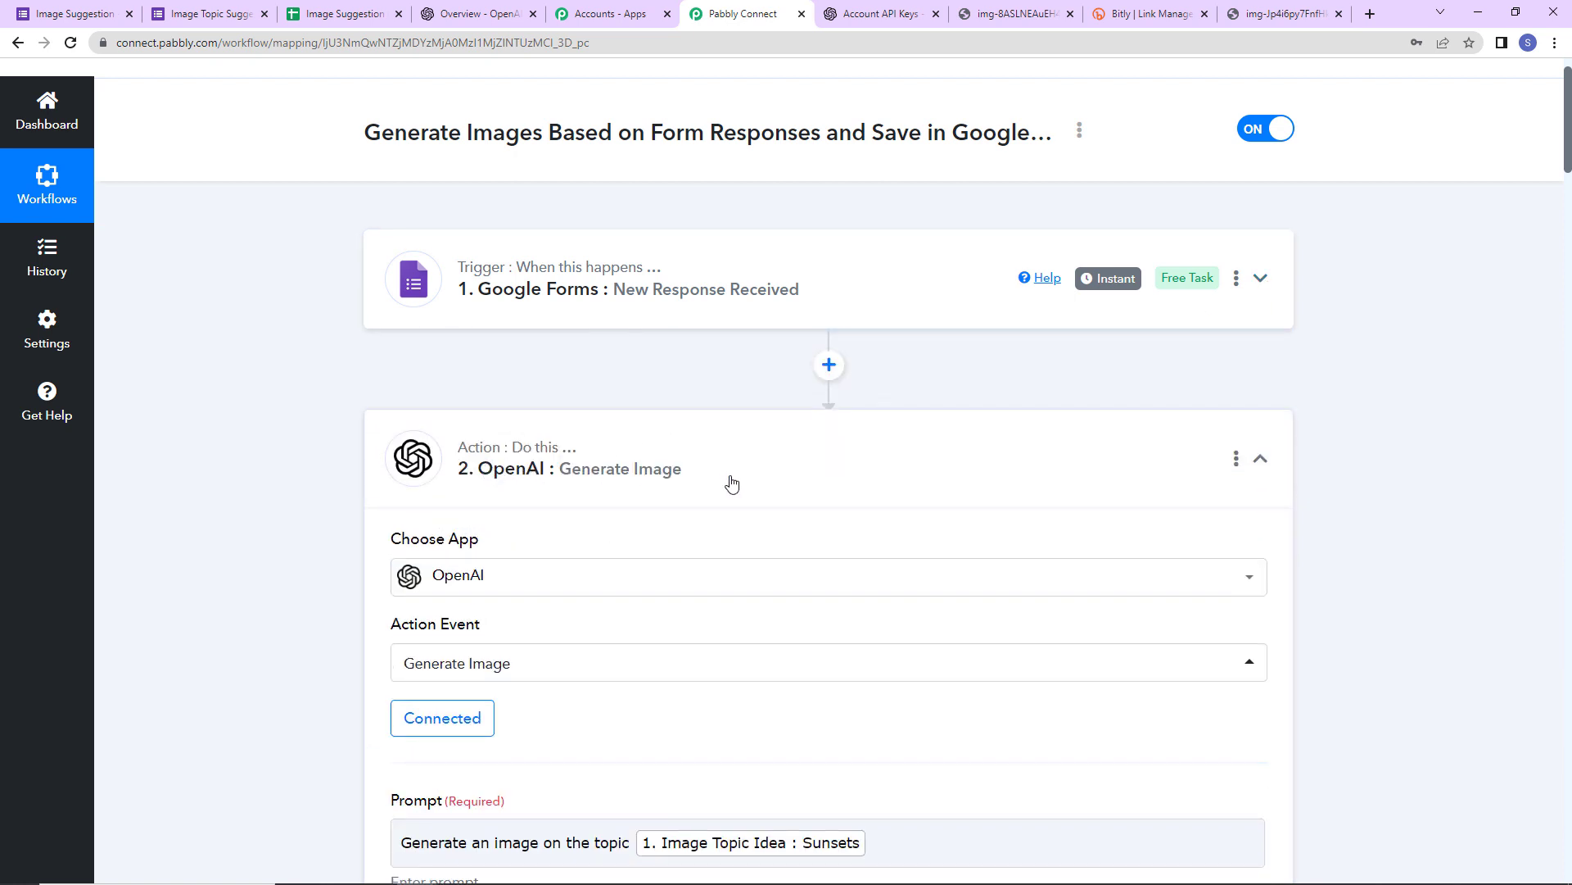
{"action": "left_click", "coordinate": [1262, 461]}
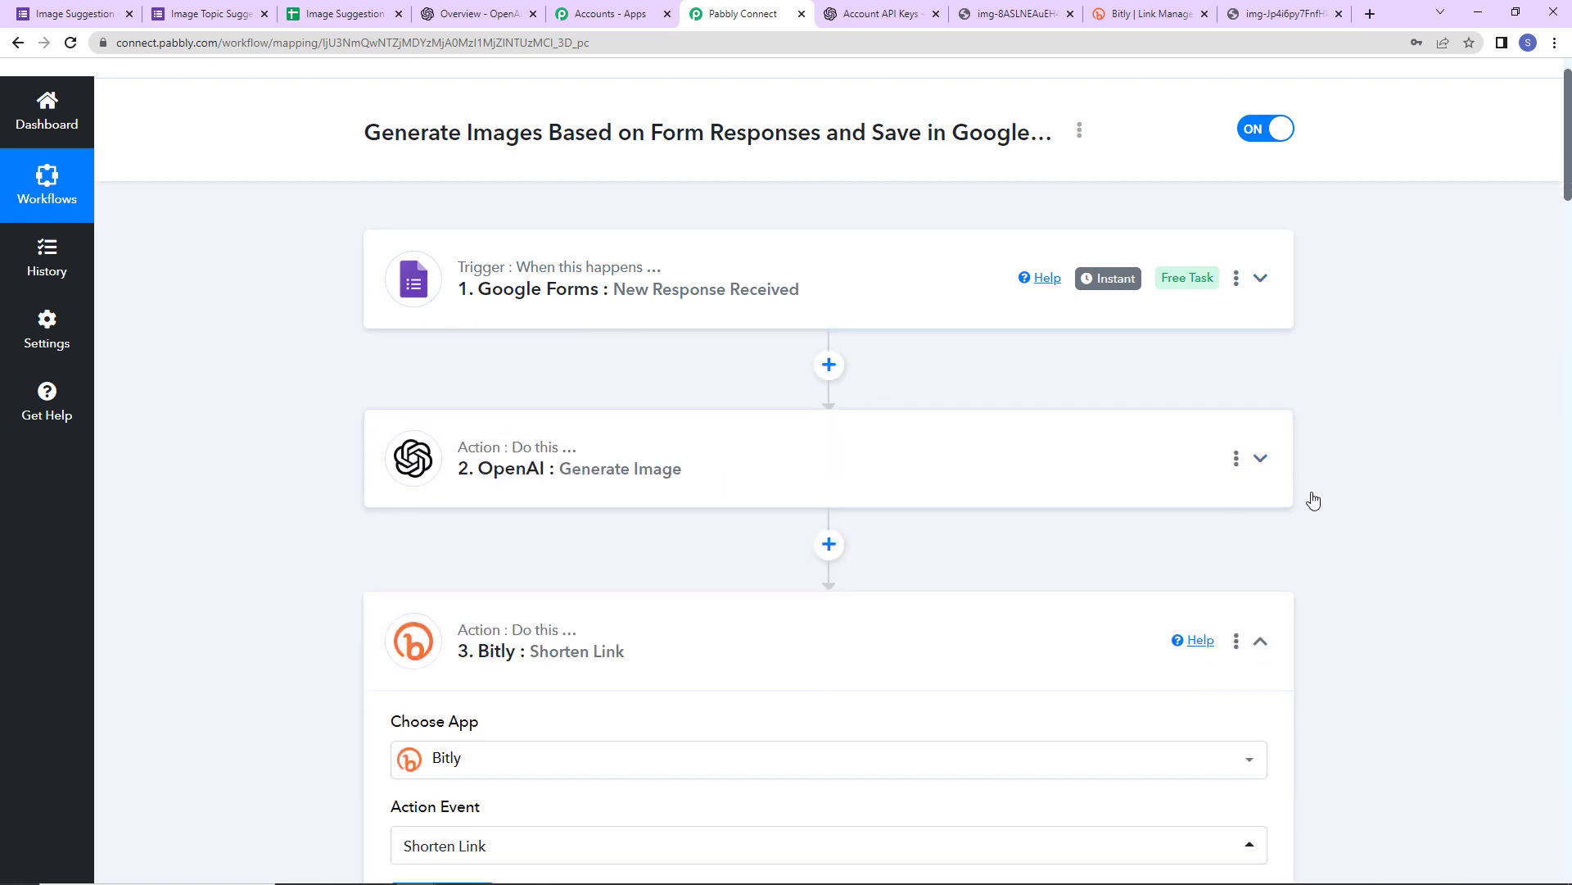
{"action": "scroll", "coordinate": [514, 284], "scroll_direction": "down", "scroll_amount": 5}
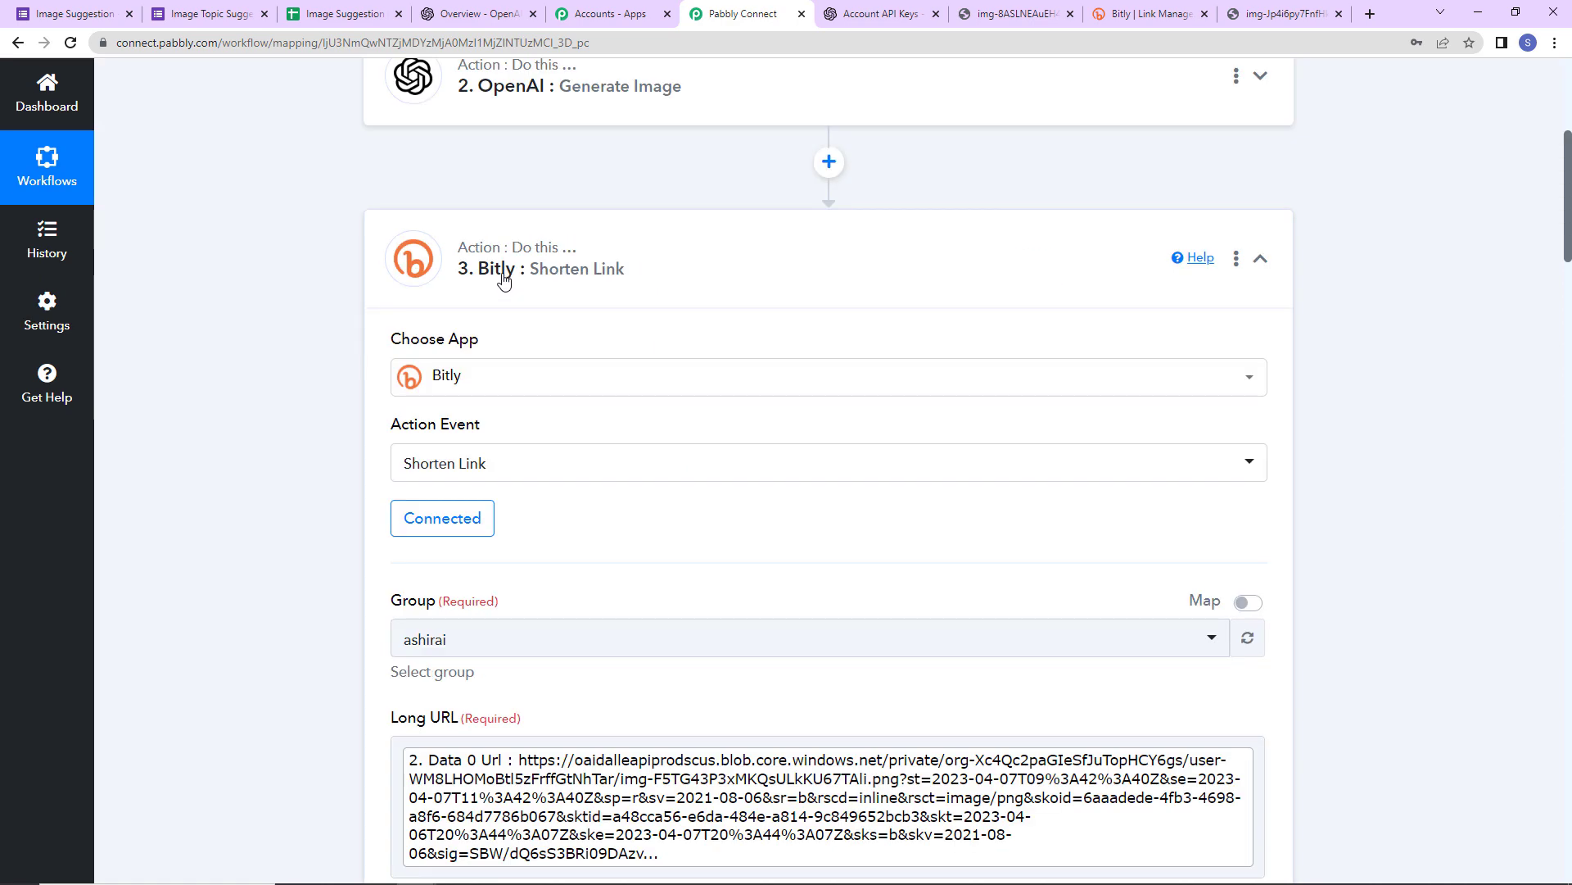
{"action": "left_click", "coordinate": [1261, 260]}
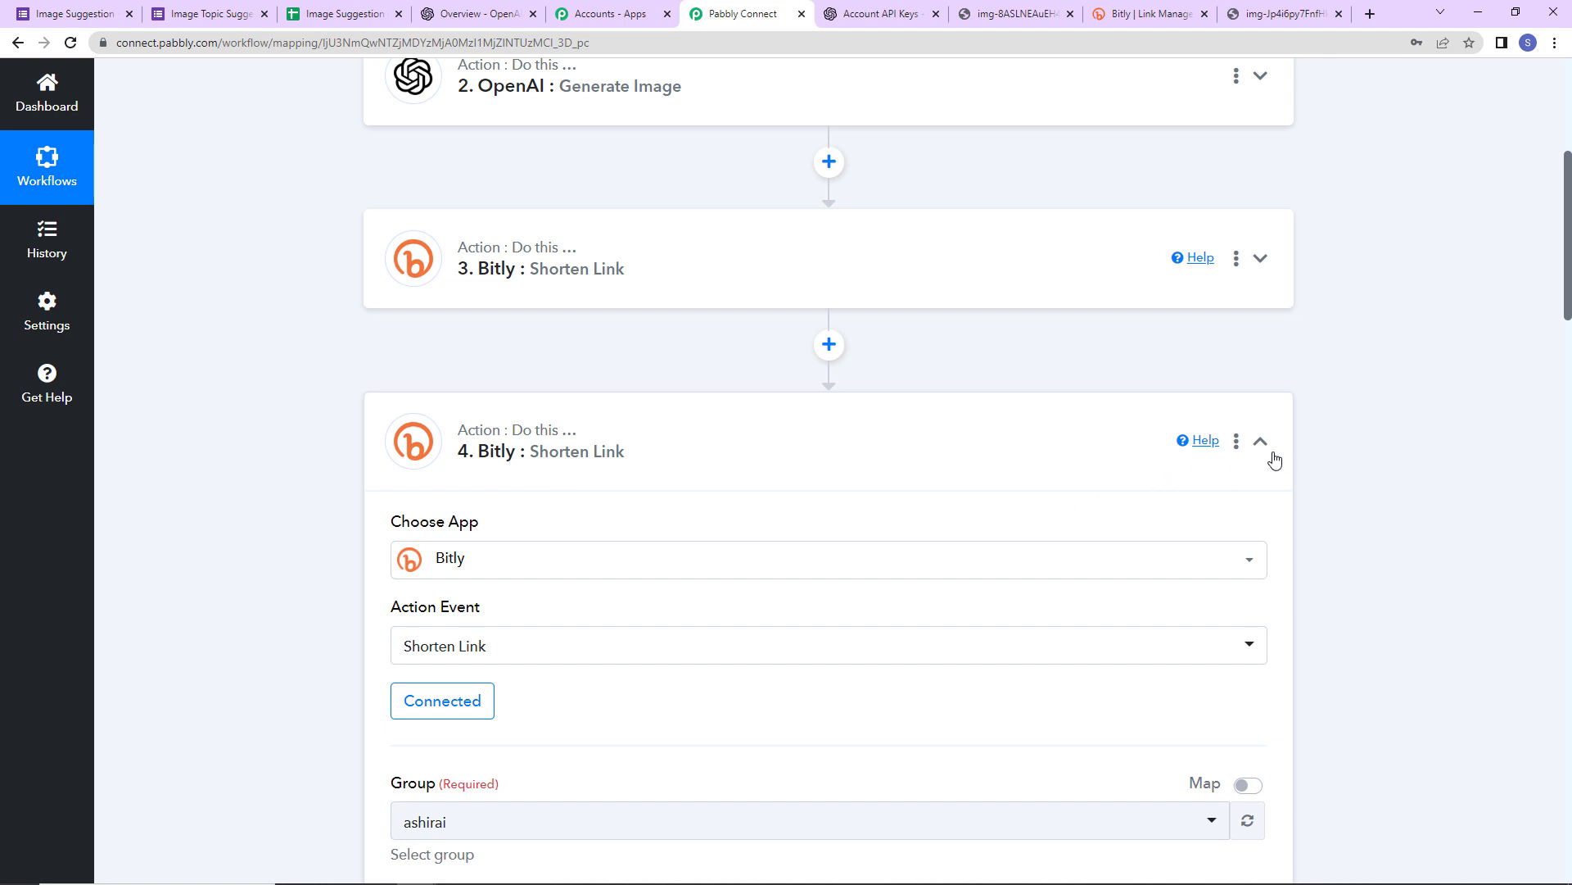
{"action": "left_click", "coordinate": [1263, 444]}
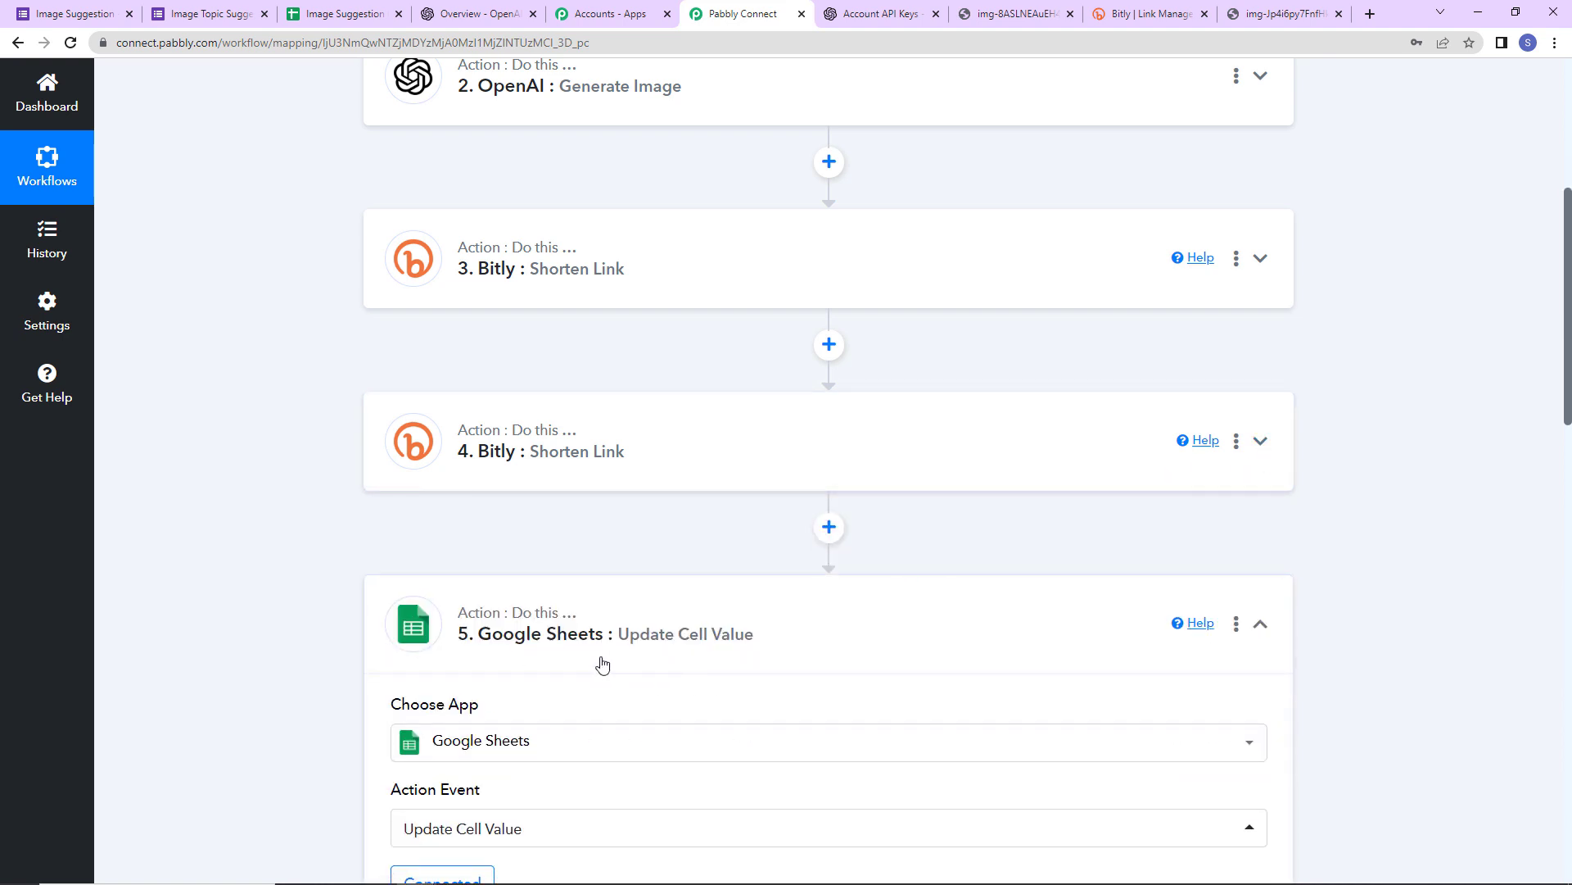
{"action": "left_click", "coordinate": [1261, 628]}
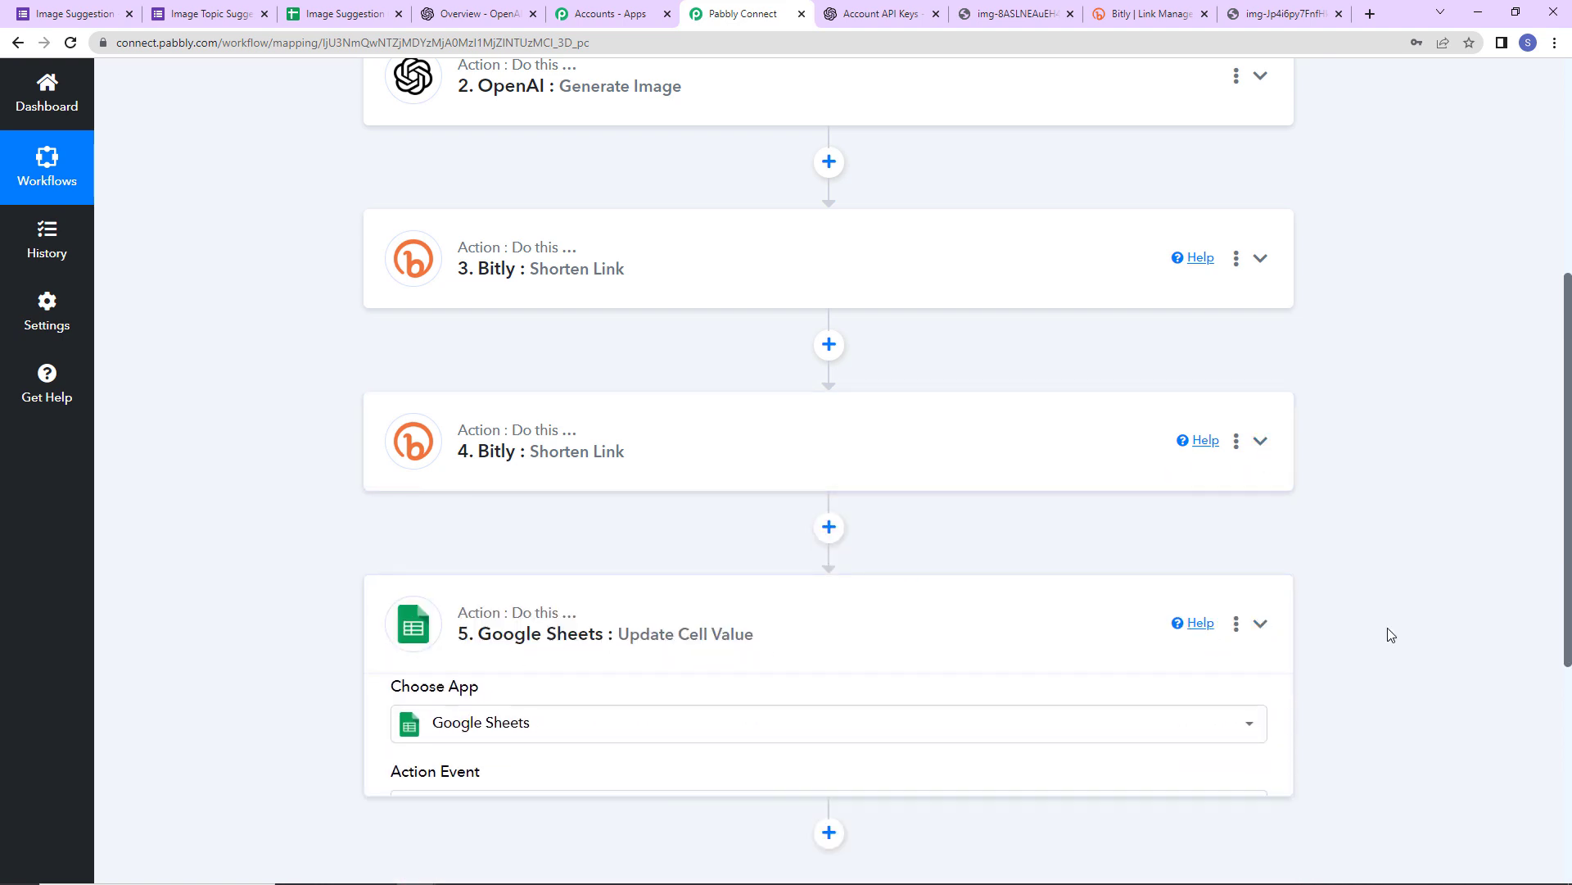